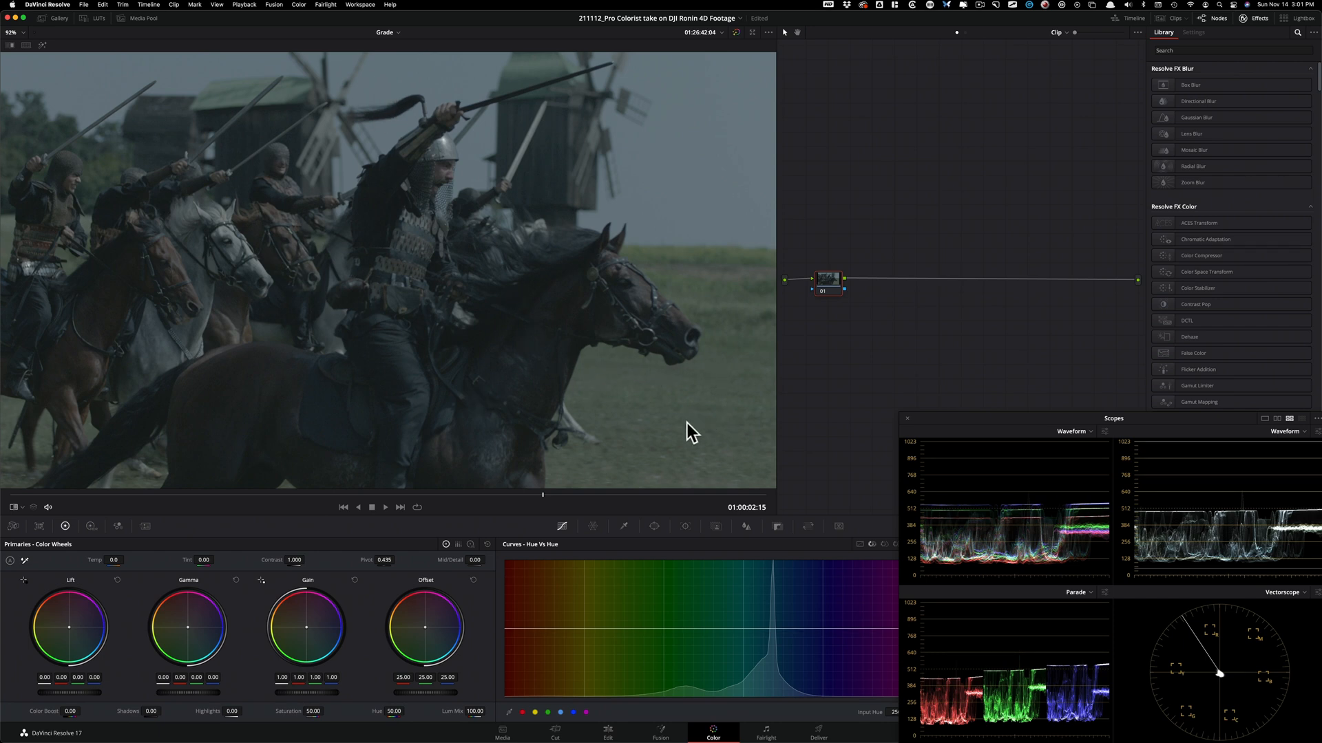
- Add six serial nodes after node 01 and move nodes 04 to 07 into a lower row of the node graph
key("ctrl+w")
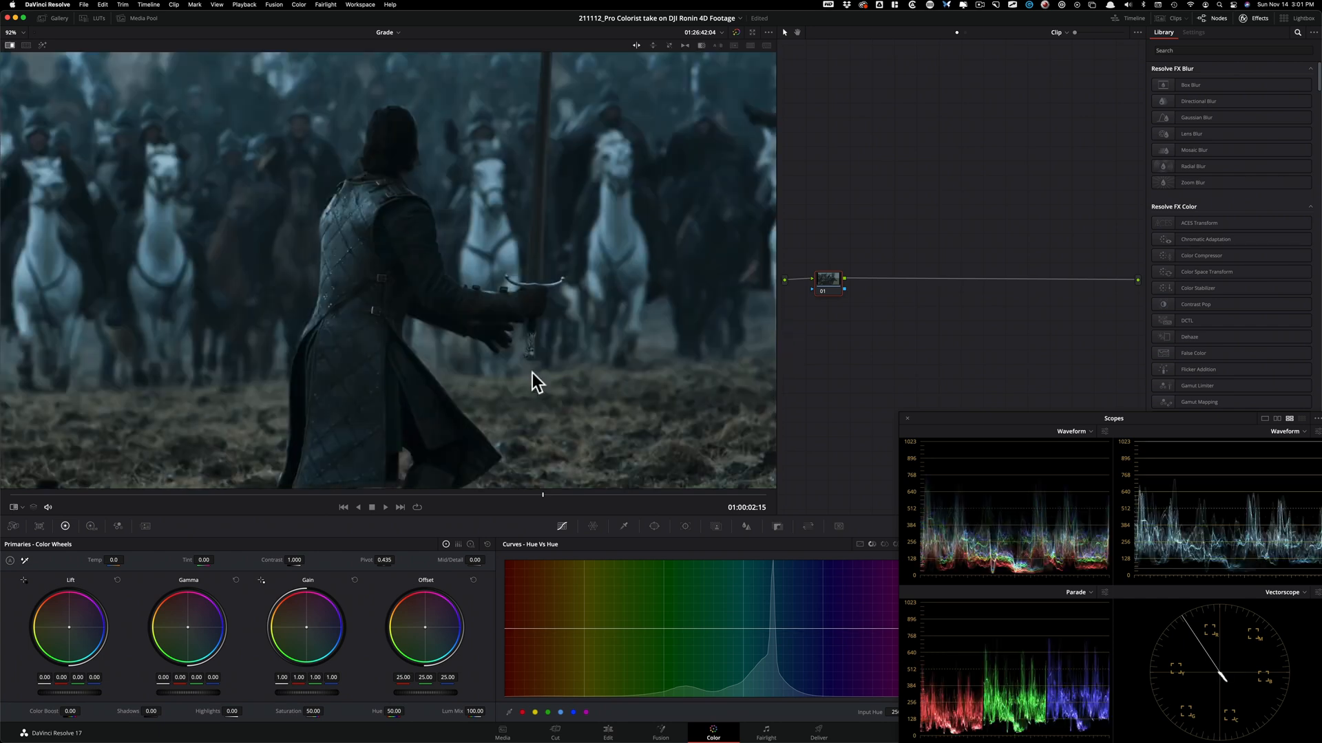
key("ctrl+w")
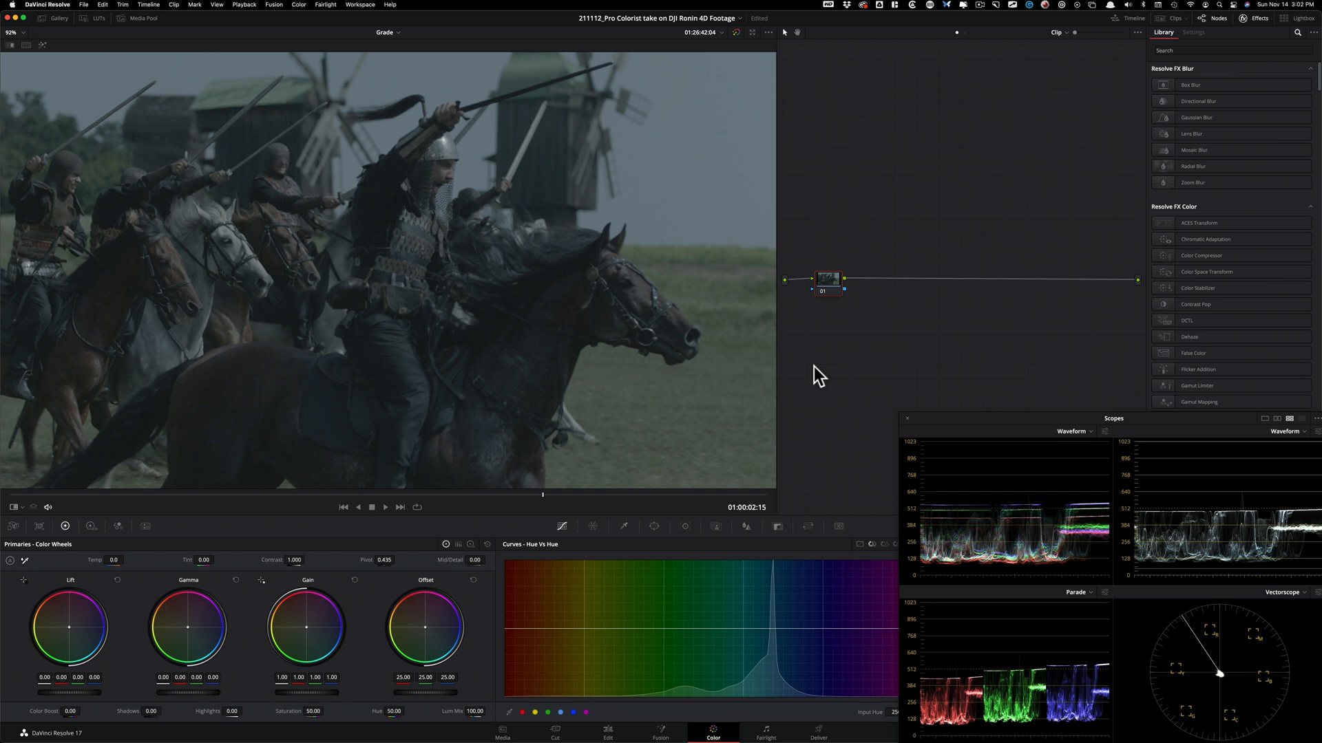
key("alt+s")
key("alt+s")
key("alt+s")
key("alt+s")
key("alt+s")
key("alt+s")
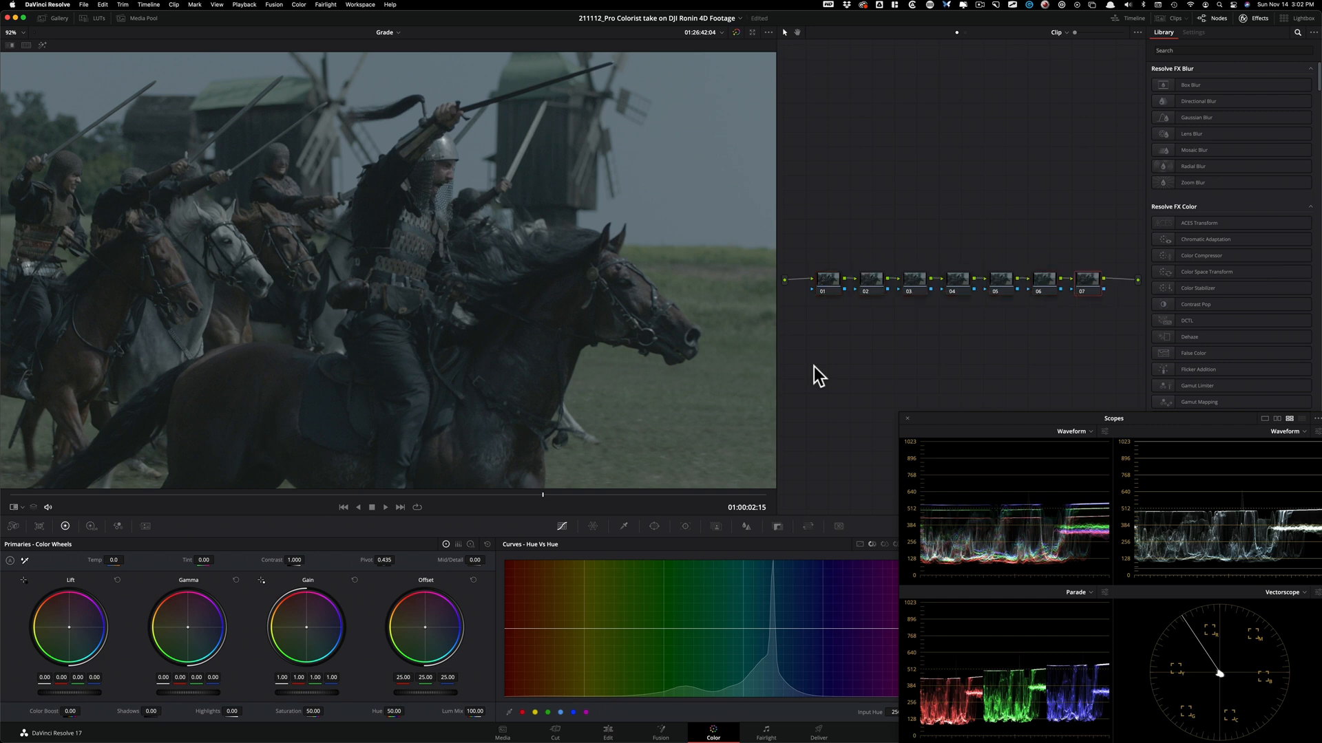
left_click_drag(966, 258, 1081, 334)
left_click(1030, 277)
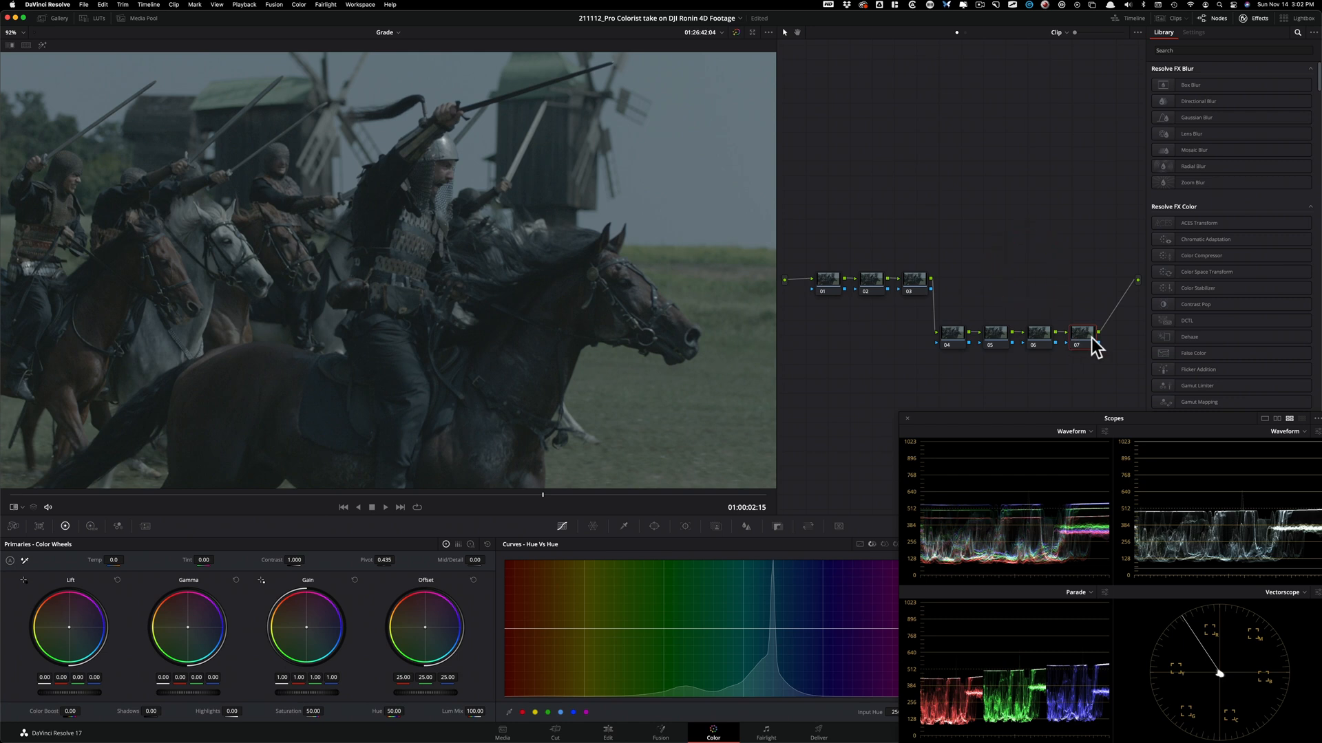
- Apply an ACES Transform effect to node 07 with the input transform Alexa and the output transform Rec.709
left_click_drag(1199, 223, 1088, 334)
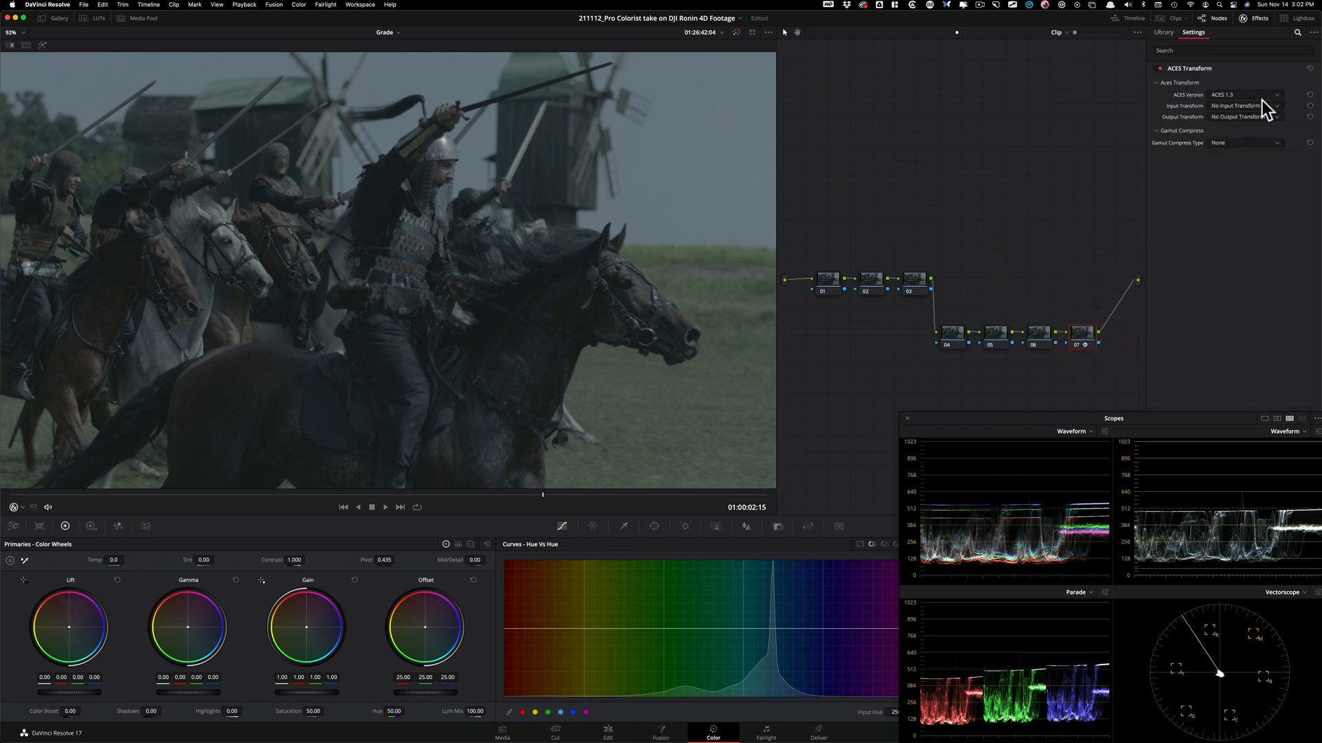
left_click(1258, 105)
left_click(1231, 127)
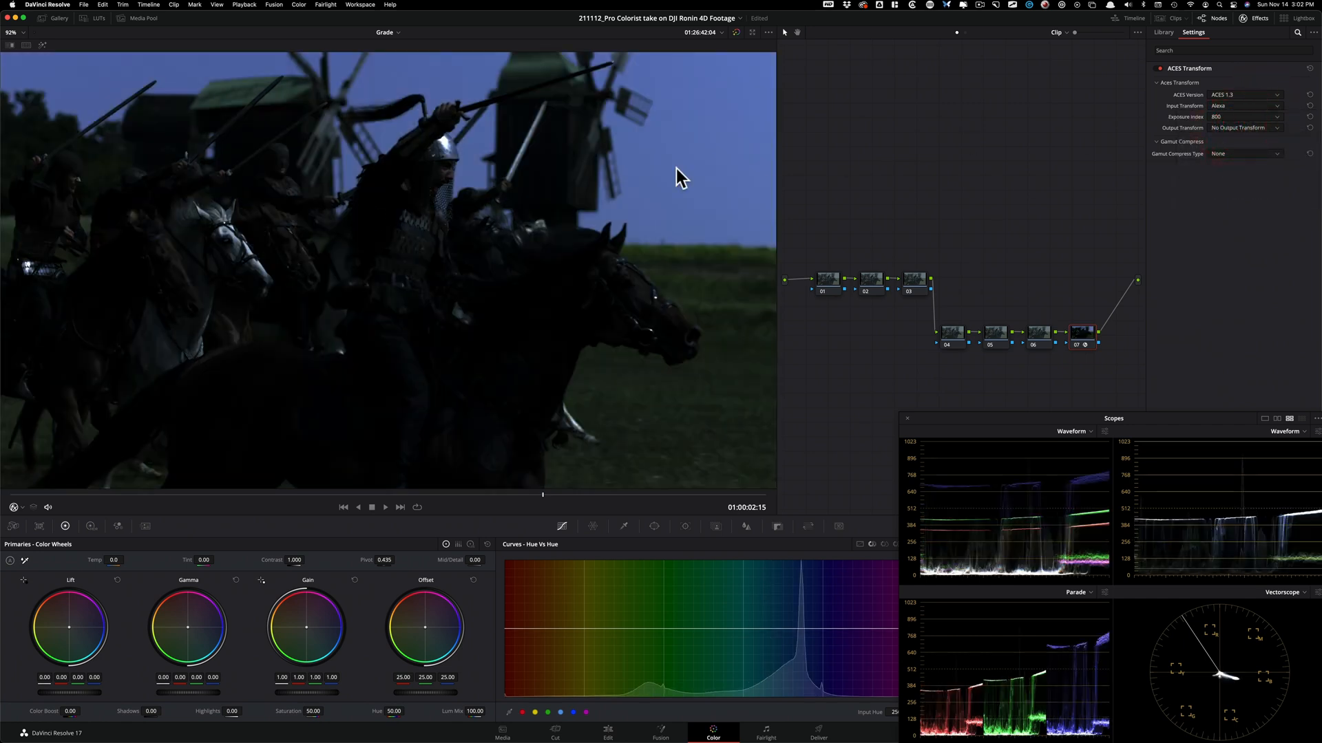
left_click(1253, 128)
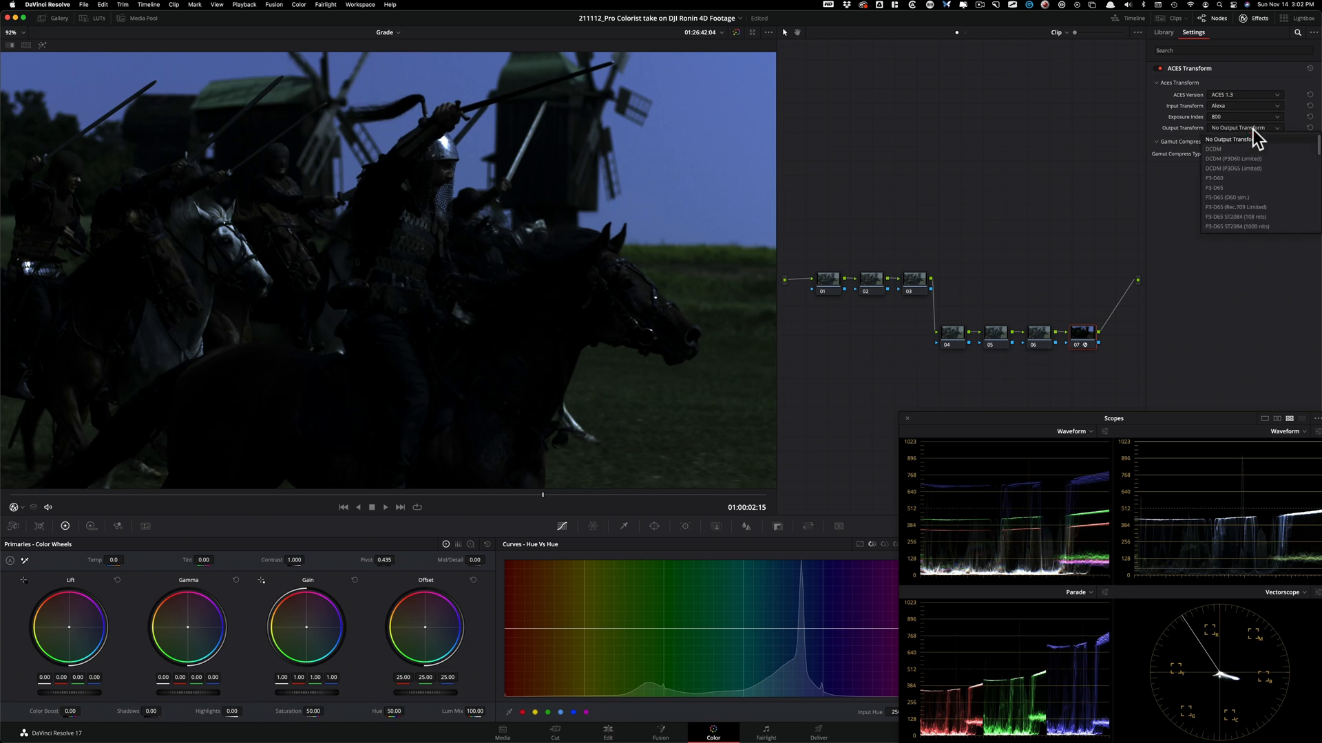
scroll(1250, 192, "down", 3)
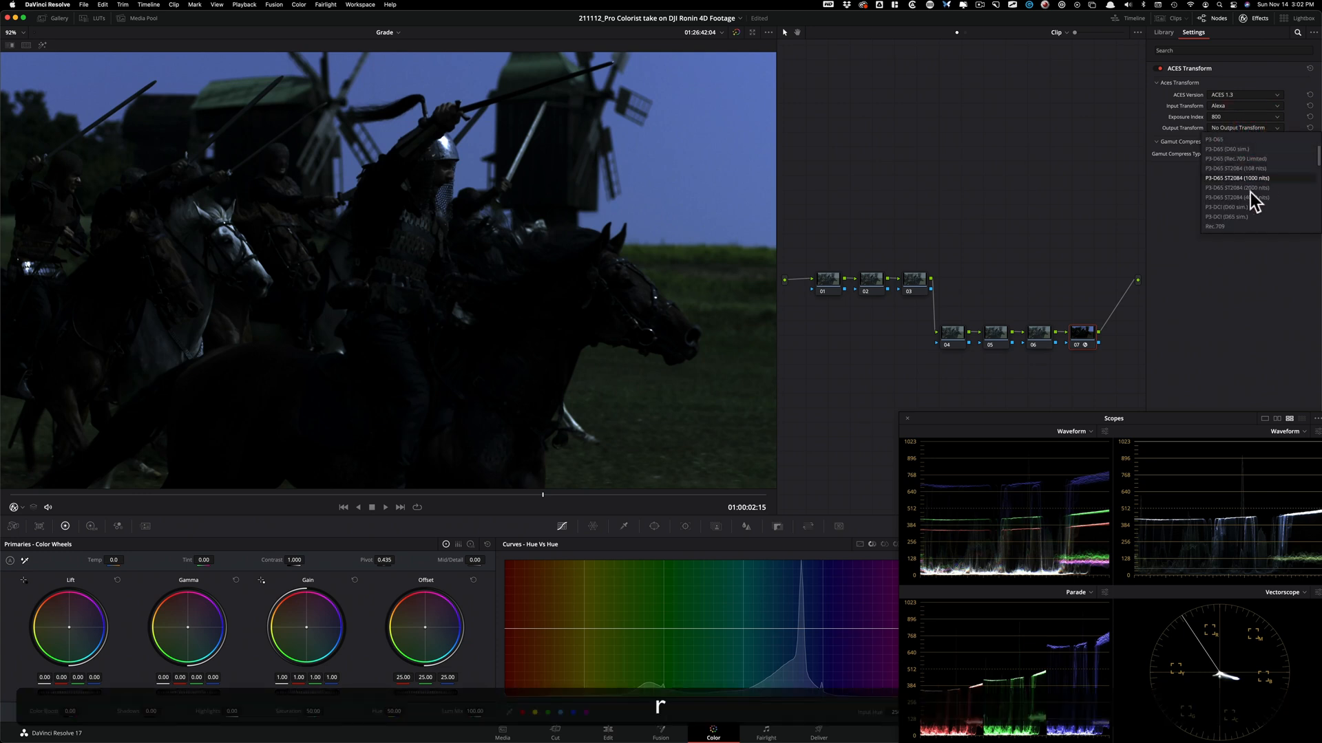
left_click(1239, 225)
- Switch the ACES Transform node off and on to compare the shot with and without the transform
key("alt+super+d")
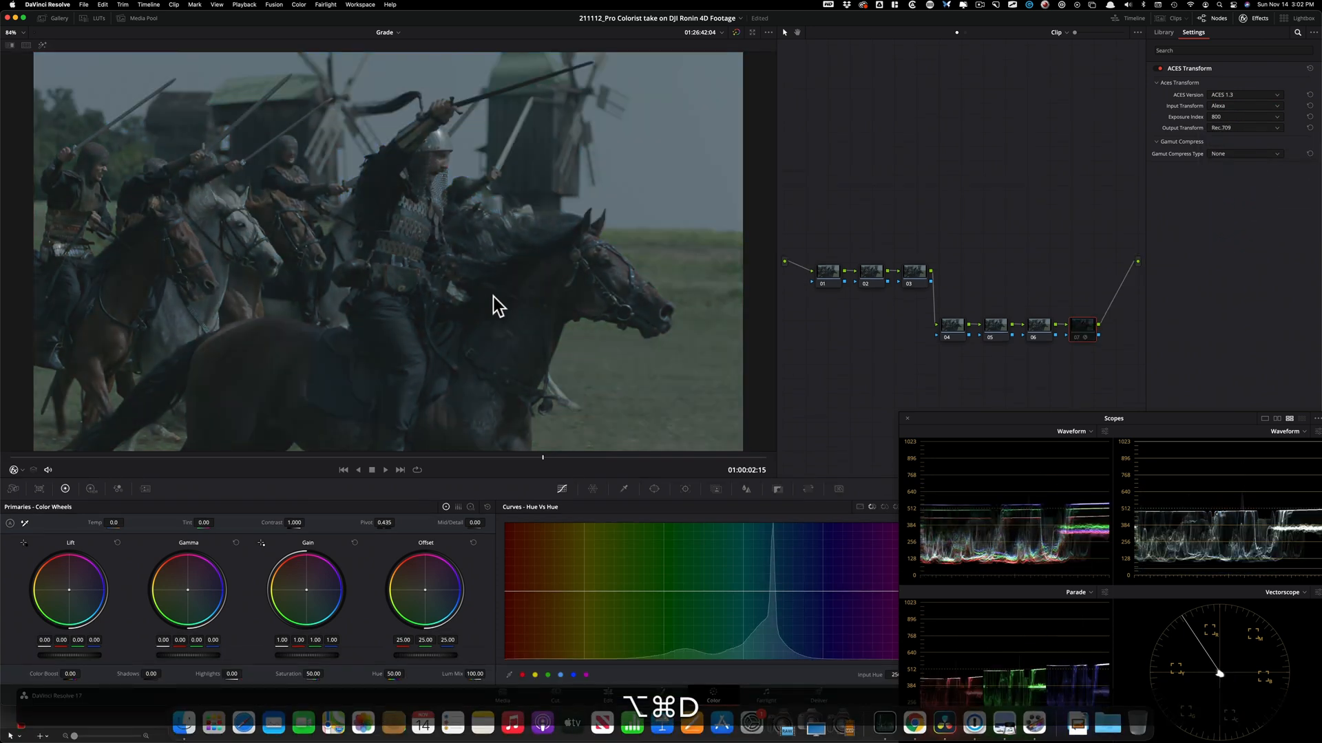
key("alt+super+d")
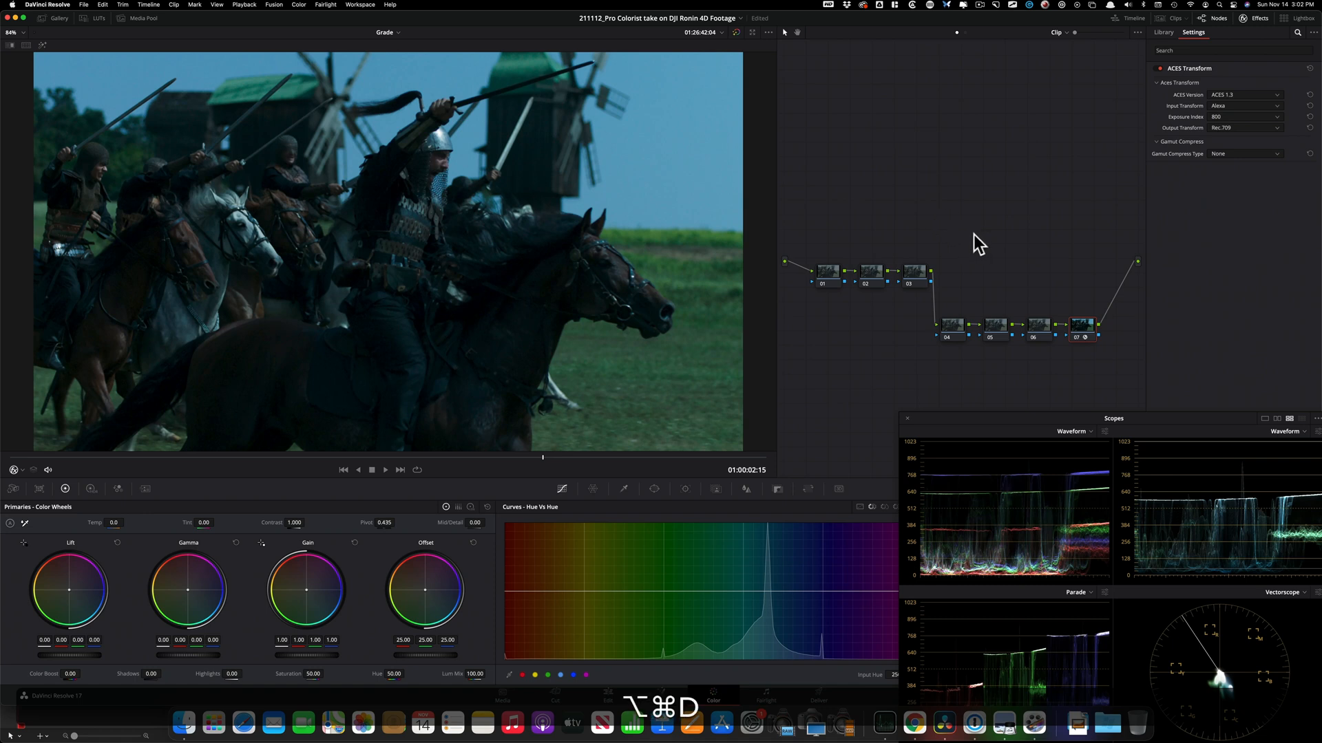
key("super+d")
key("super+d")
key("super+d")
key("super+d")
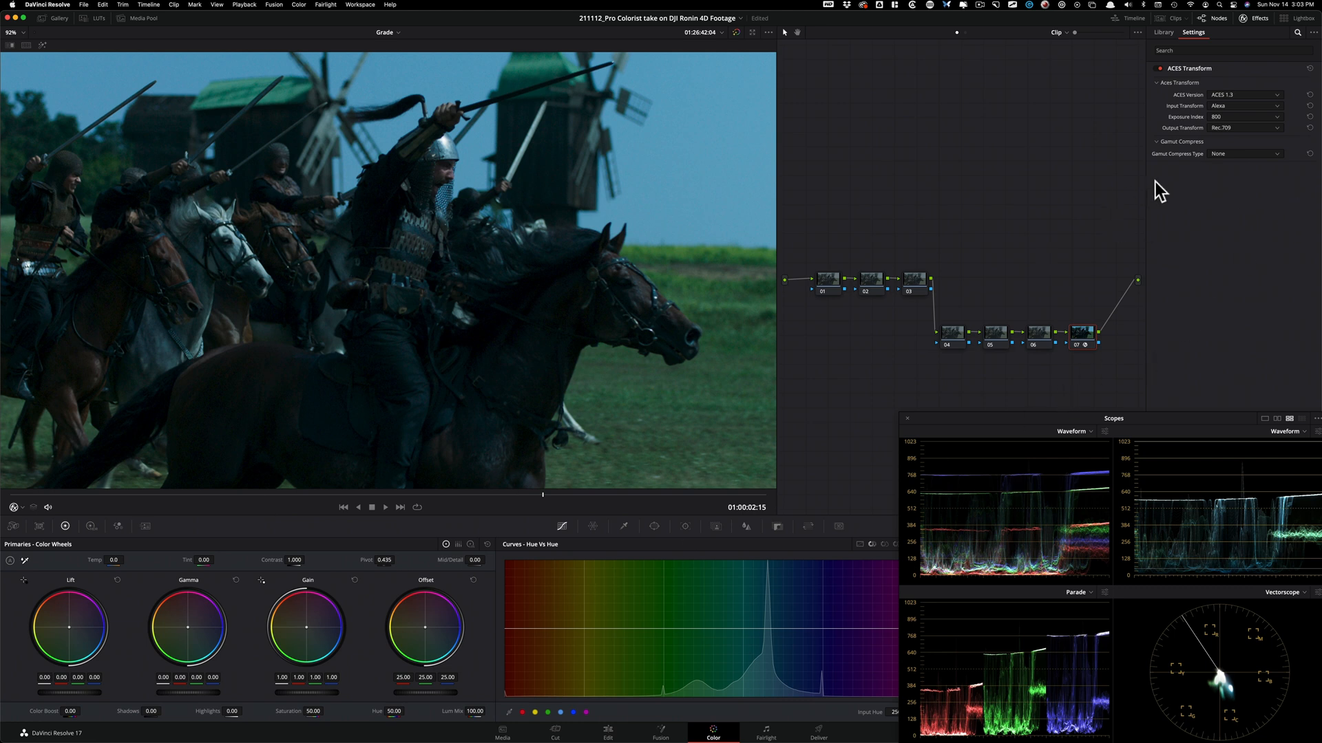
- Compare the transformed shot with the reference still, both full-frame and side by side in split screen
key("super+w")
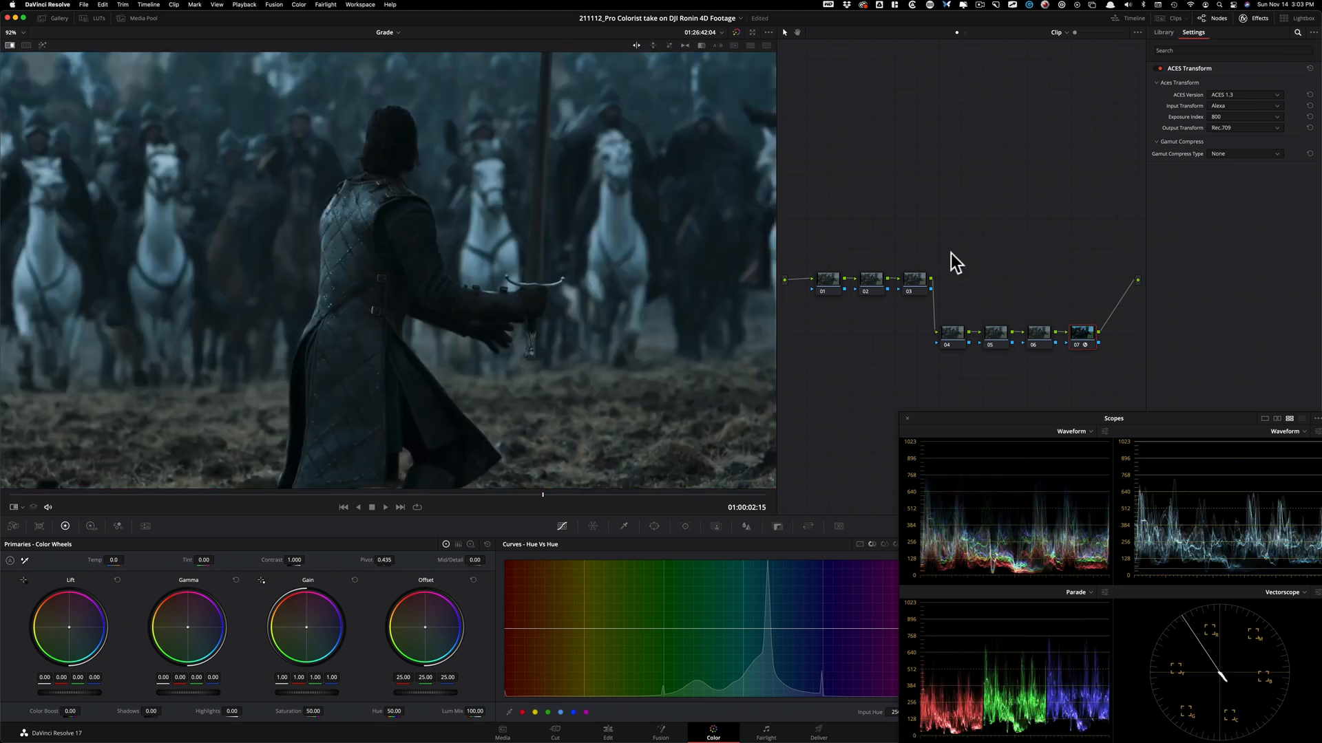
key("alt+super+w")
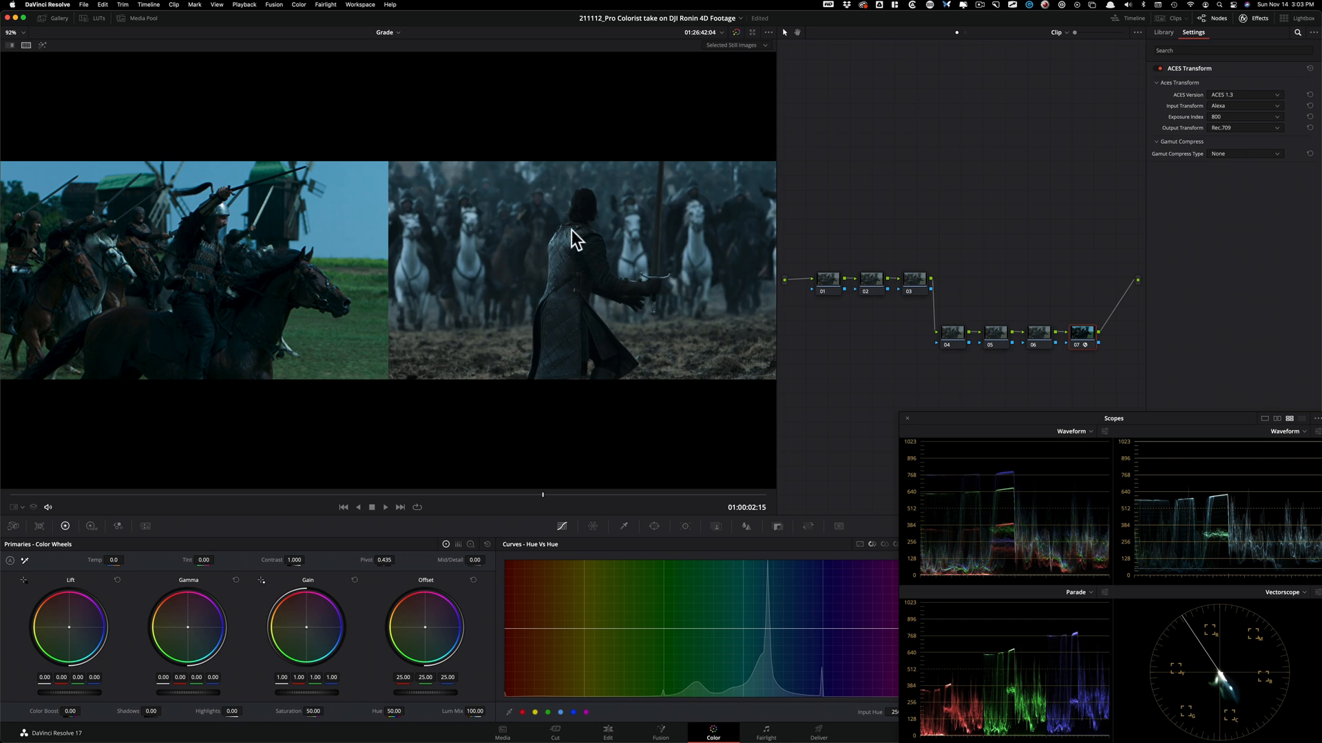
key("alt+super+w")
key("super+w")
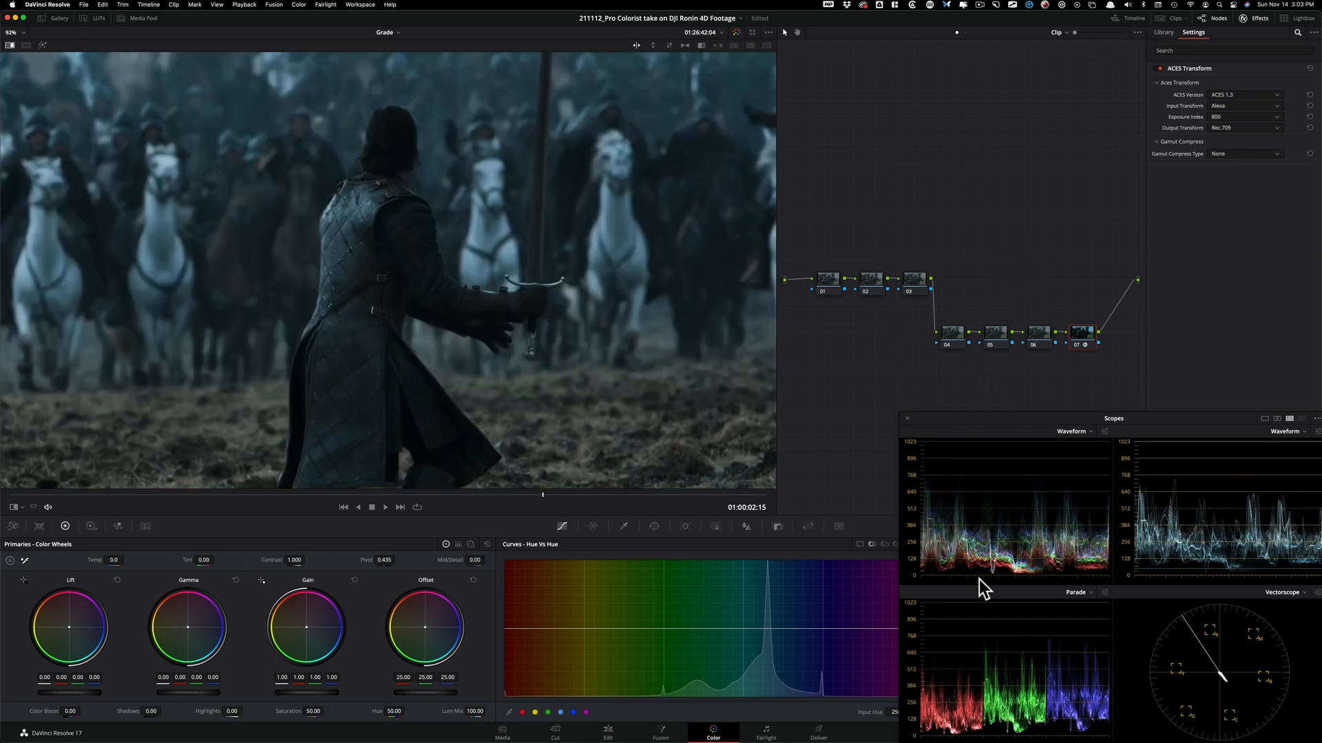
- Mark up the reference still and its parade, waveform and vectorscope traces with the screen annotation pen
key("super+Tab")
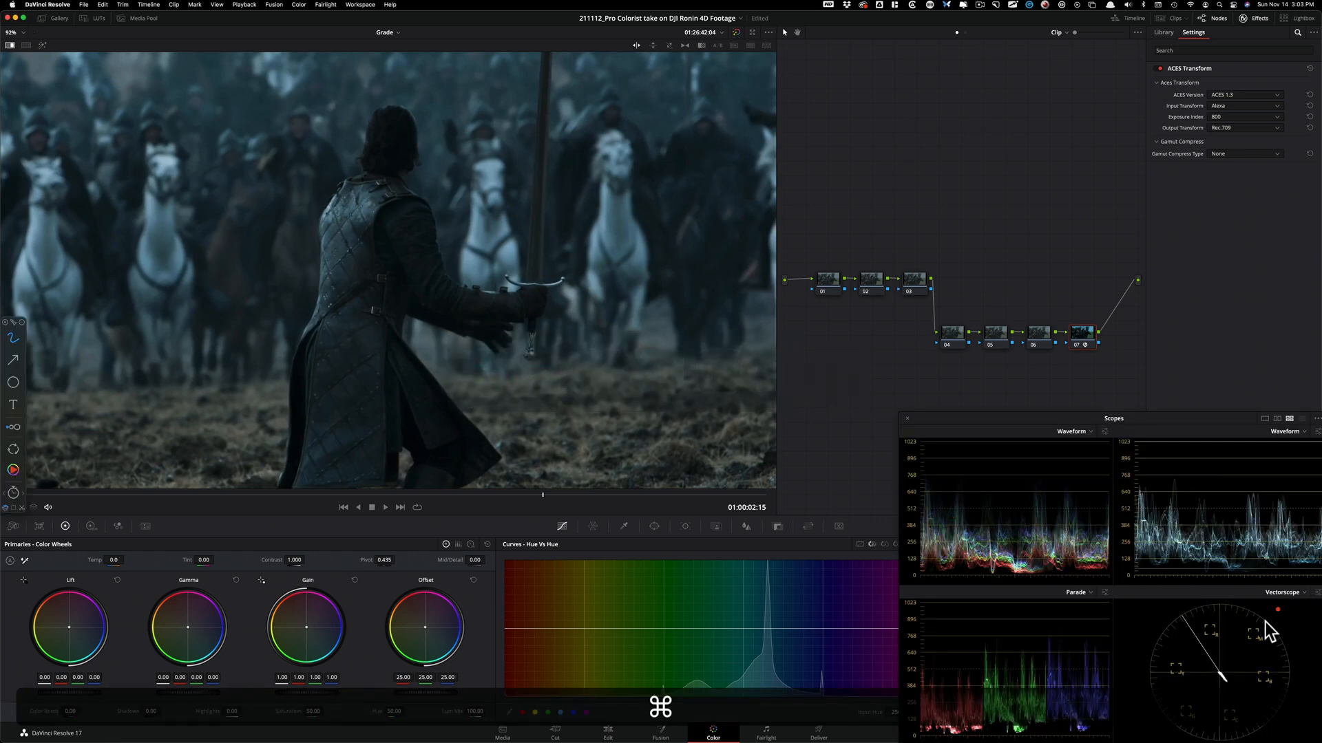
mouse_move(943, 736)
left_mouse_down()
mouse_move(961, 735)
mouse_move(926, 737)
mouse_move(967, 738)
mouse_move(953, 730)
left_mouse_up()
left_click_drag(1041, 570, 1021, 570)
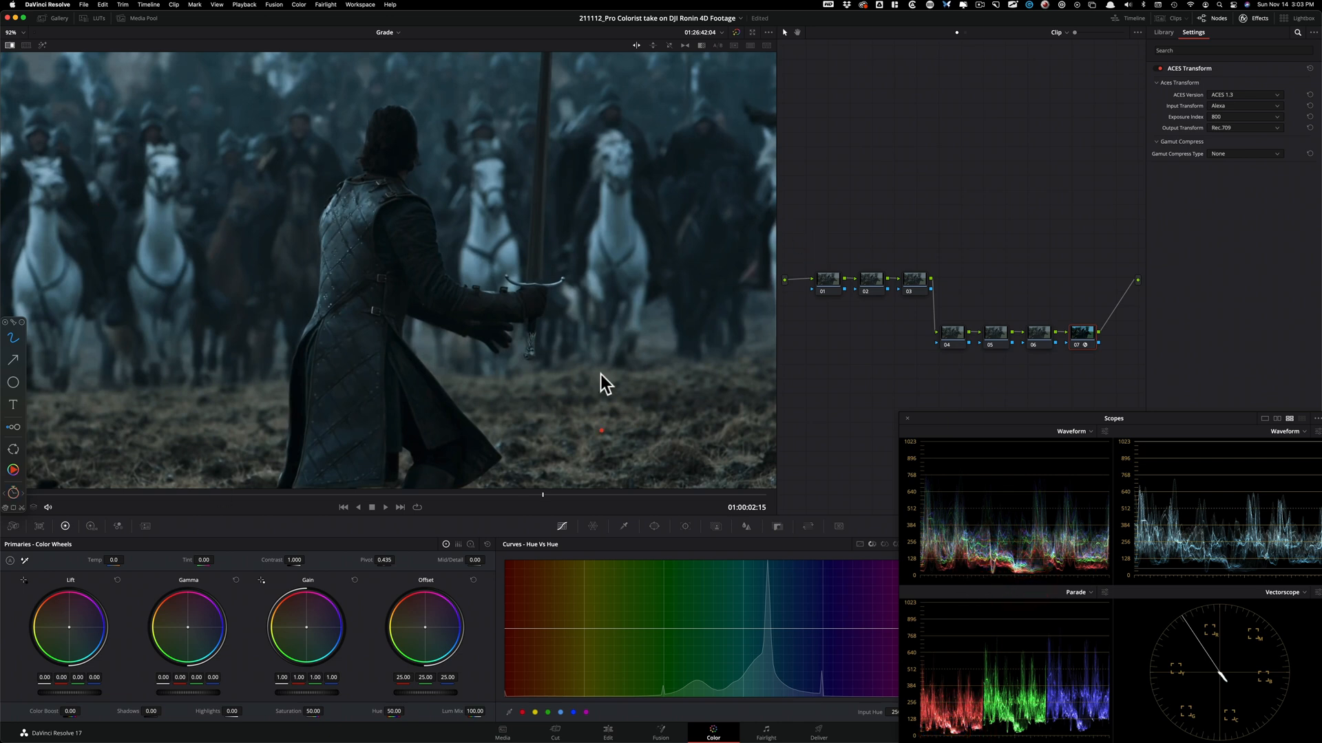
mouse_move(640, 215)
left_mouse_down()
mouse_move(613, 196)
mouse_move(569, 200)
left_mouse_up()
mouse_move(1306, 500)
left_mouse_down()
mouse_move(1236, 485)
mouse_move(1147, 513)
mouse_move(1194, 570)
mouse_move(1287, 558)
mouse_move(1287, 503)
mouse_move(1192, 503)
mouse_move(1139, 546)
mouse_move(1257, 561)
mouse_move(1258, 510)
mouse_move(1184, 512)
mouse_move(1210, 558)
left_mouse_up()
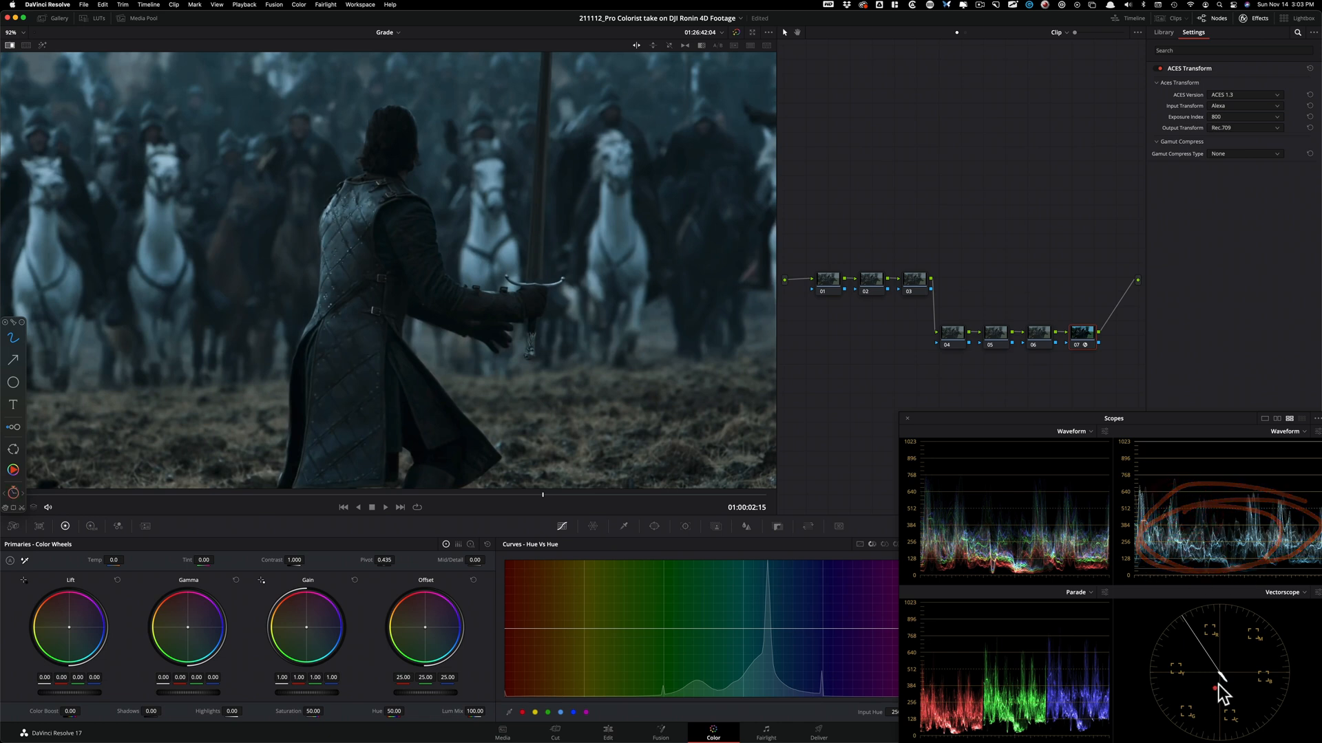
mouse_move(1221, 665)
left_mouse_down()
mouse_move(1242, 697)
mouse_move(1227, 663)
mouse_move(1192, 664)
left_mouse_up()
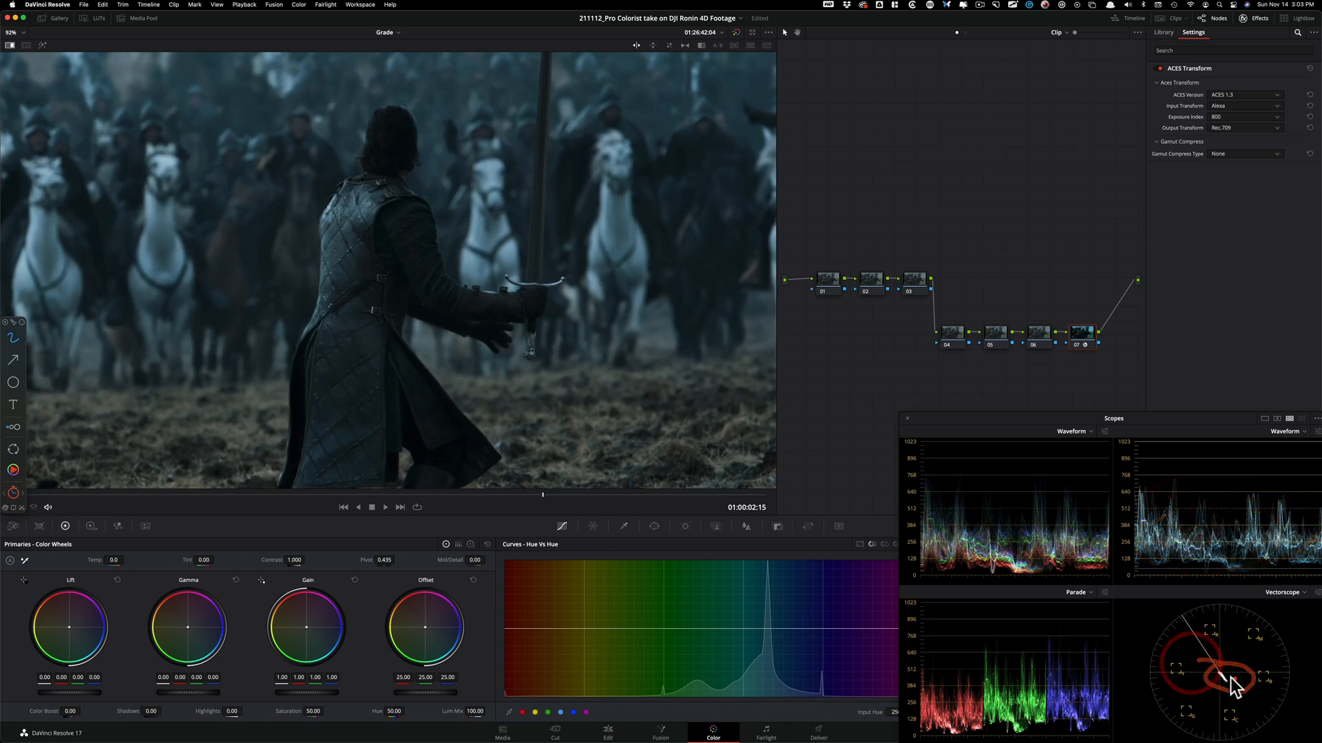
left_click(1208, 675)
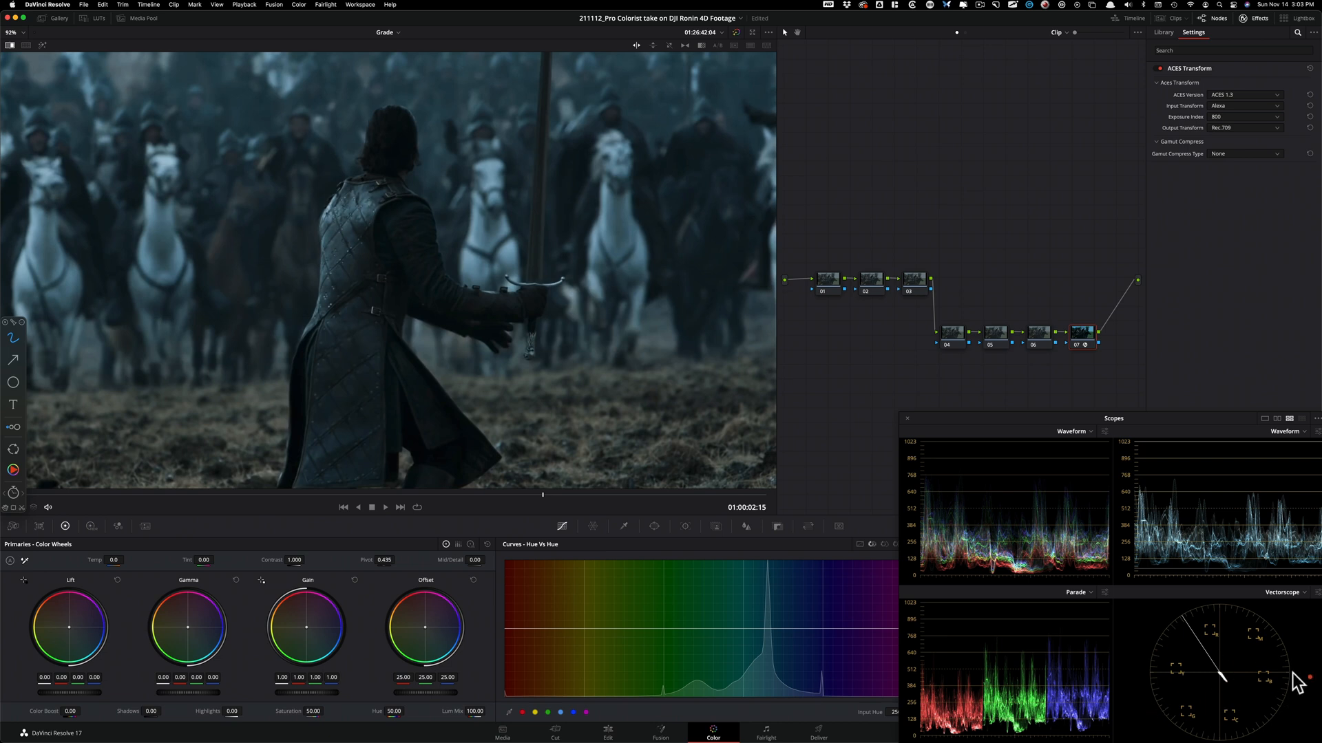
left_click_drag(1217, 666, 1227, 694)
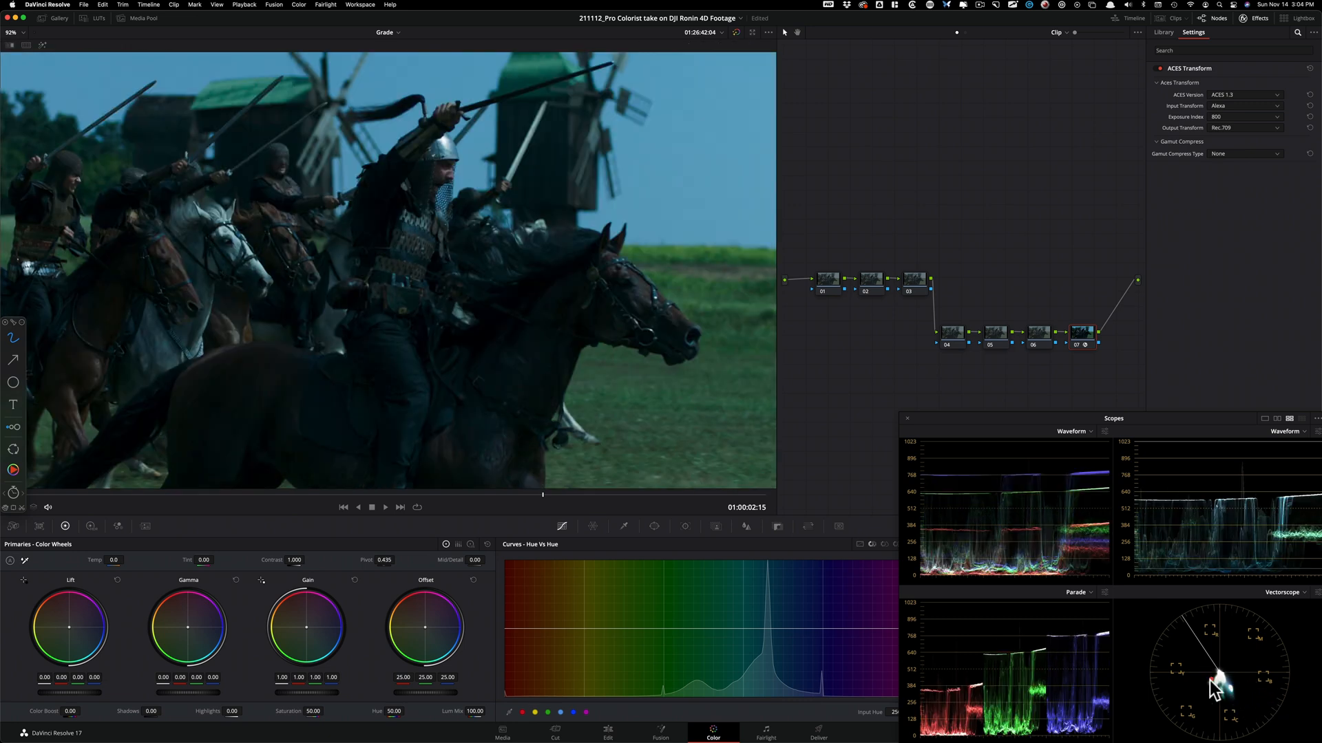
- Circle the cavalry shot's vectorscope trace with the annotation pen and compare the shot against the reference still
left_click_drag(1215, 661, 1226, 662)
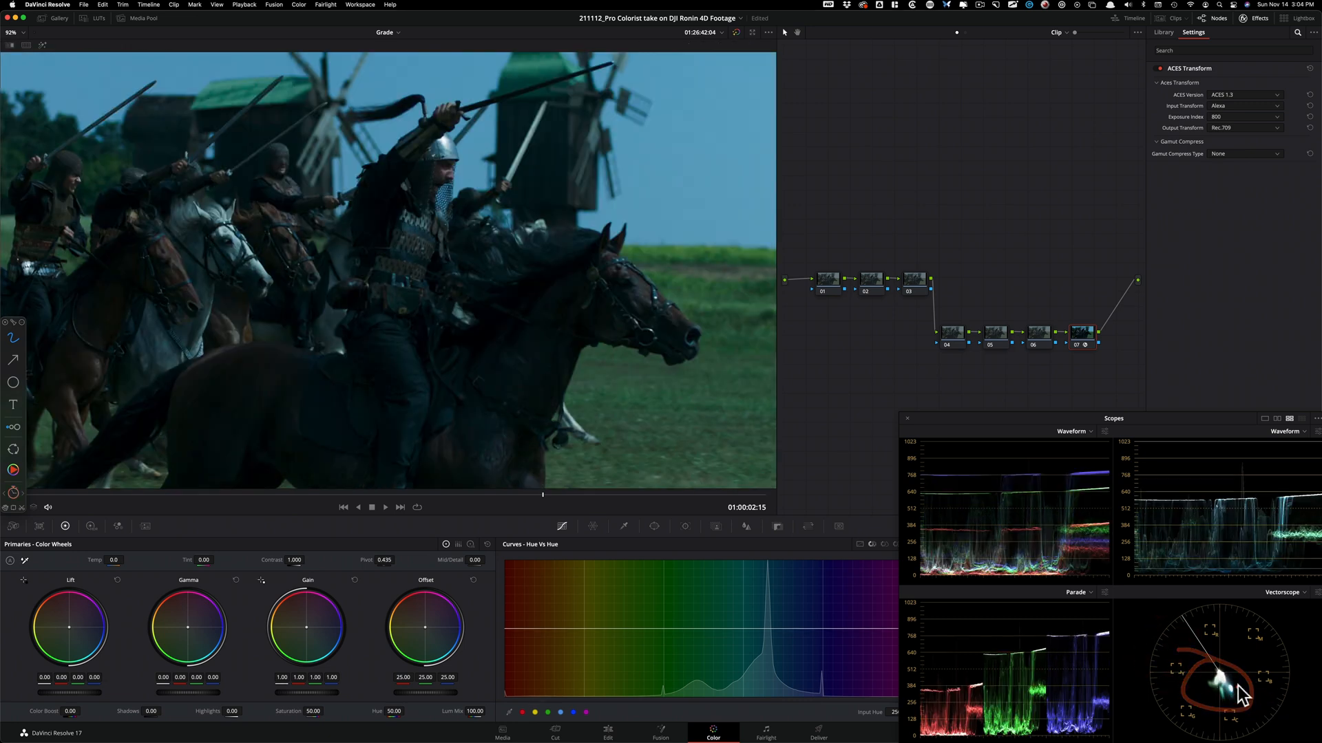
left_click(1219, 679)
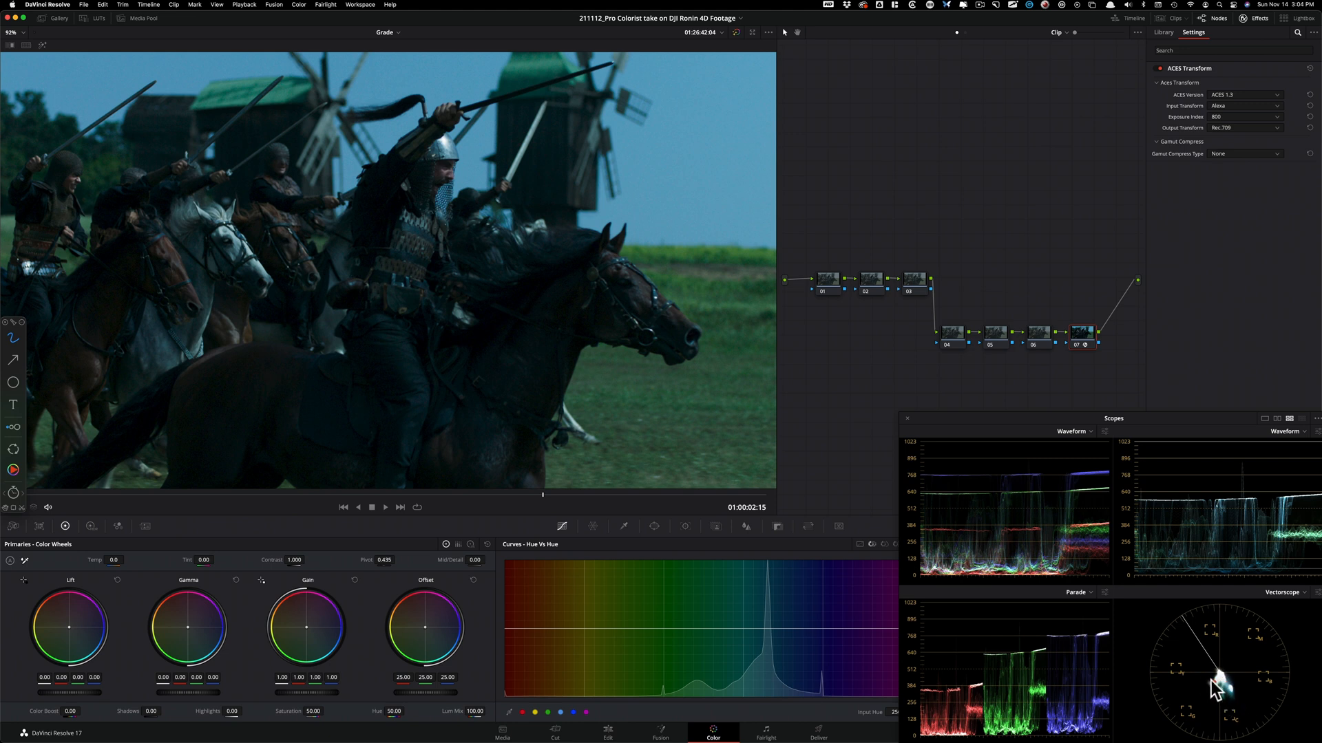
left_click(1228, 668)
key("super+w")
key("super+w")
- Leave the annotation overlay and toggle node 07 to recheck the effect of its ACES Transform
left_click(1033, 278)
key("grave")
left_click(961, 227)
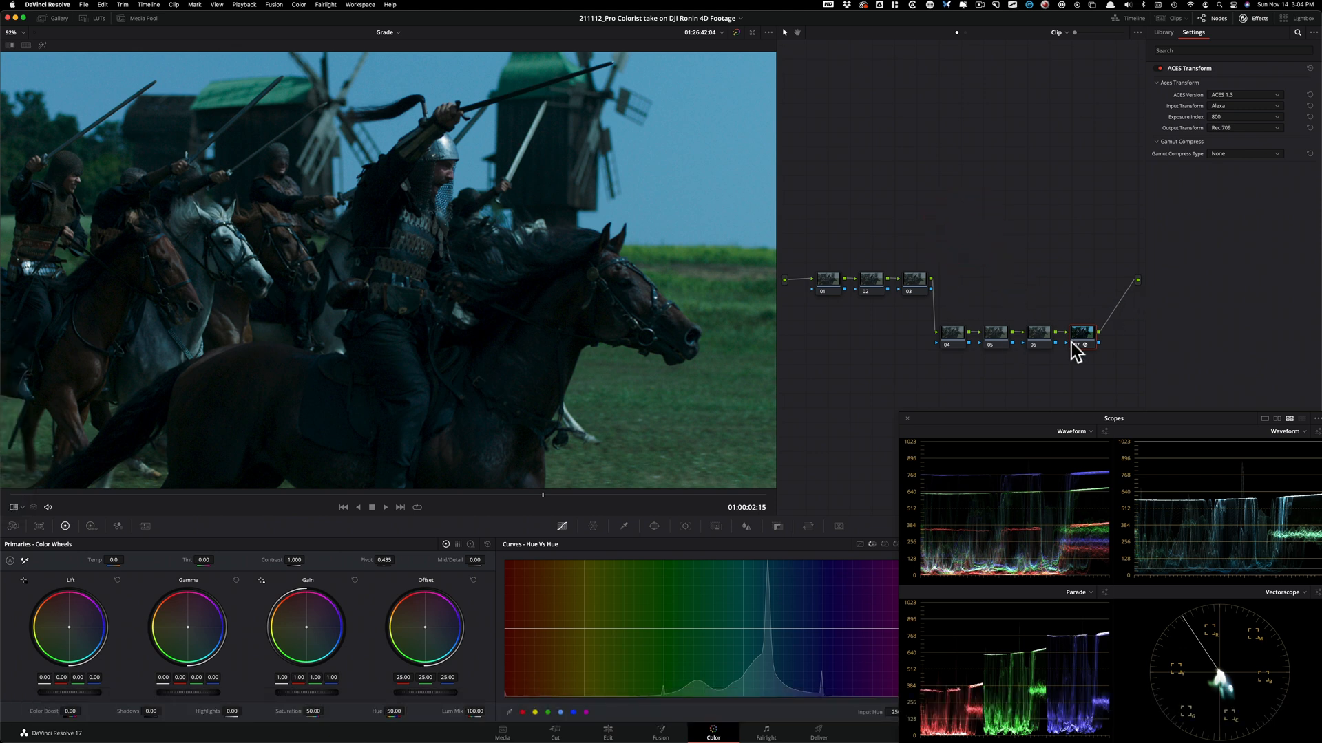
key("super+d")
key("super+d")
left_click(969, 197)
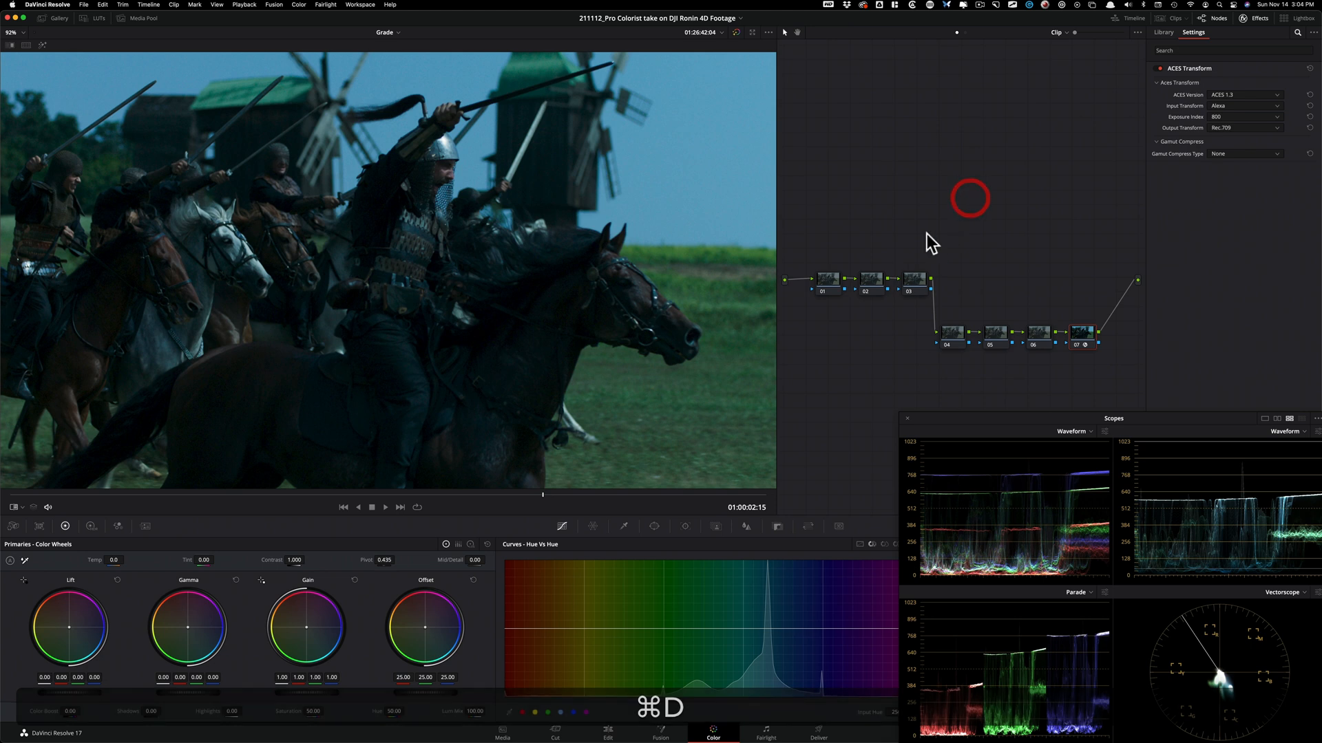
- Label node 07 as "odt" and node 02 as "pri"
left_click(891, 258)
left_click(871, 280)
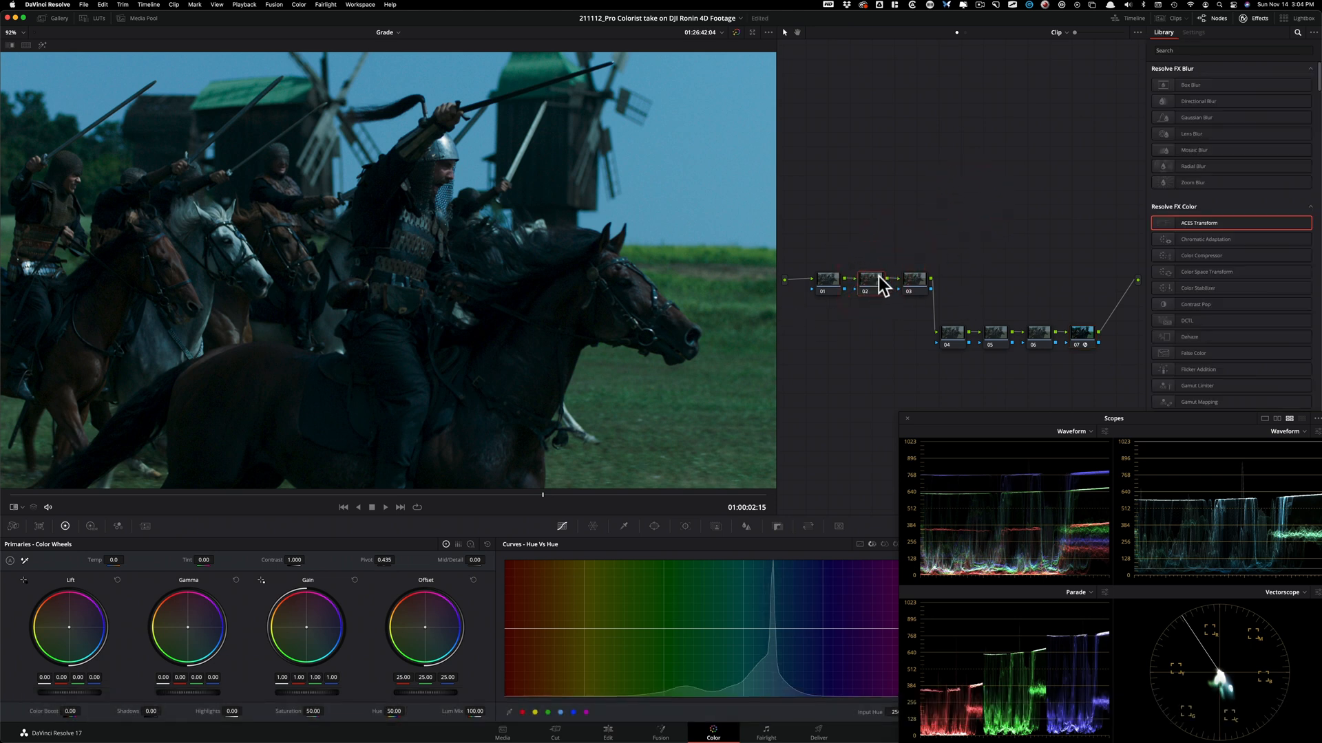
left_click(1078, 334)
type("dt")
key("Return")
key("shift+semicolon")
key("Tab")
type("pri")
key("Return")
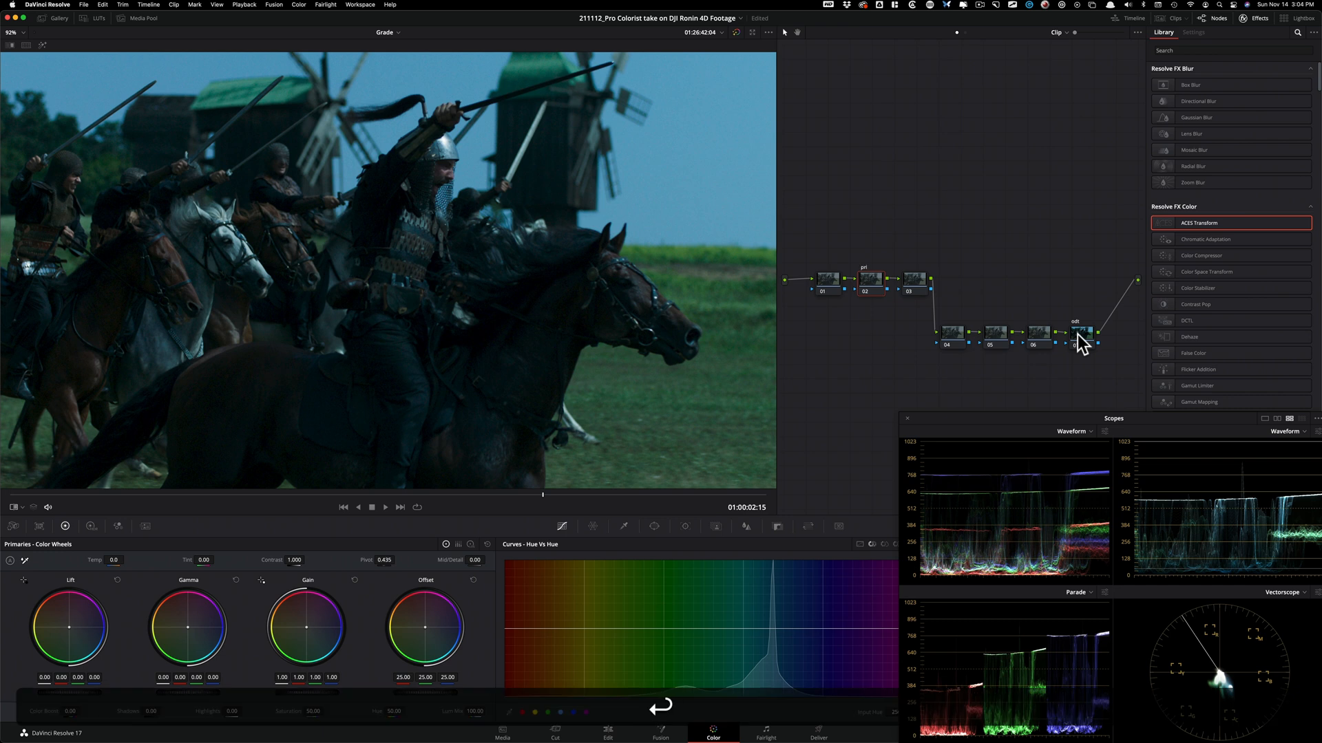
- Select node 06 and label it "s curve"
key("shift+apostrophe")
key("shift+apostrophe")
key("shift+apostrophe")
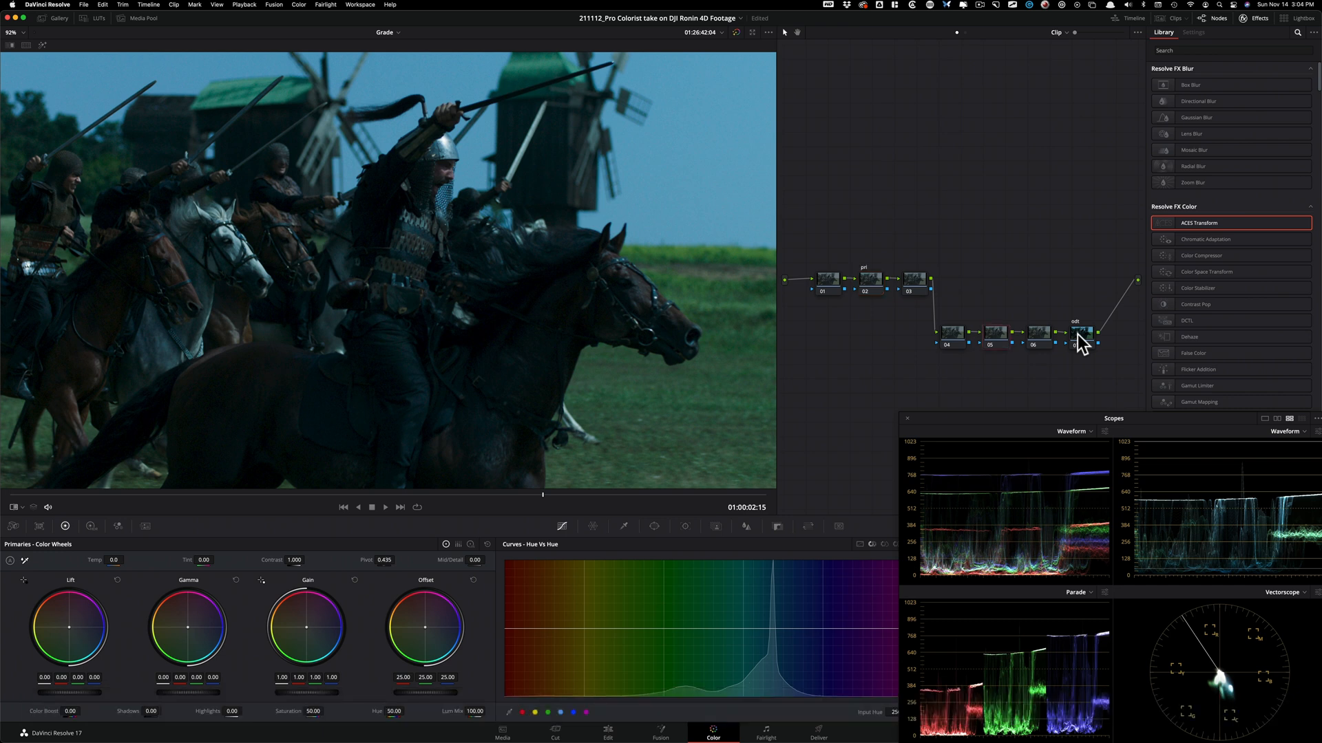
key("Tab")
type("cuv")
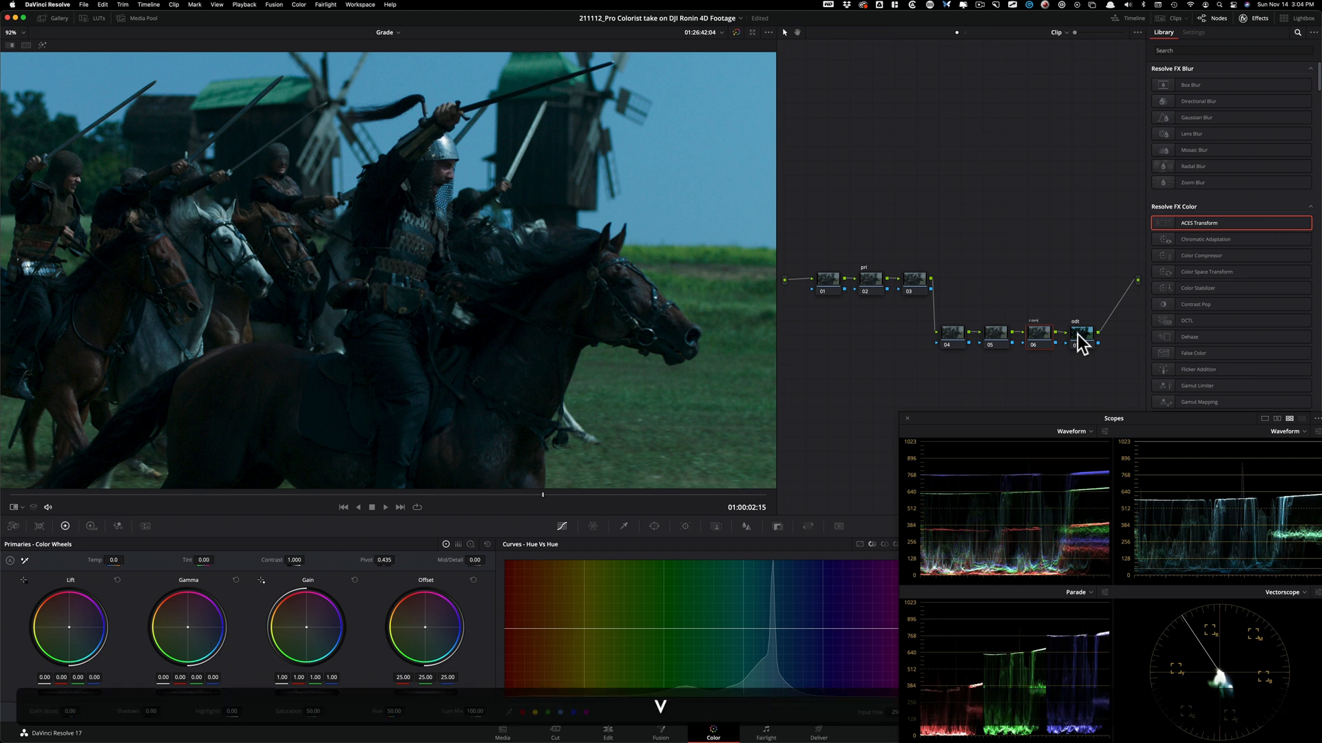
key("Return")
- Alternate between the reference still and the cavalry shot to compare their contrast on the scopes
key("super+w")
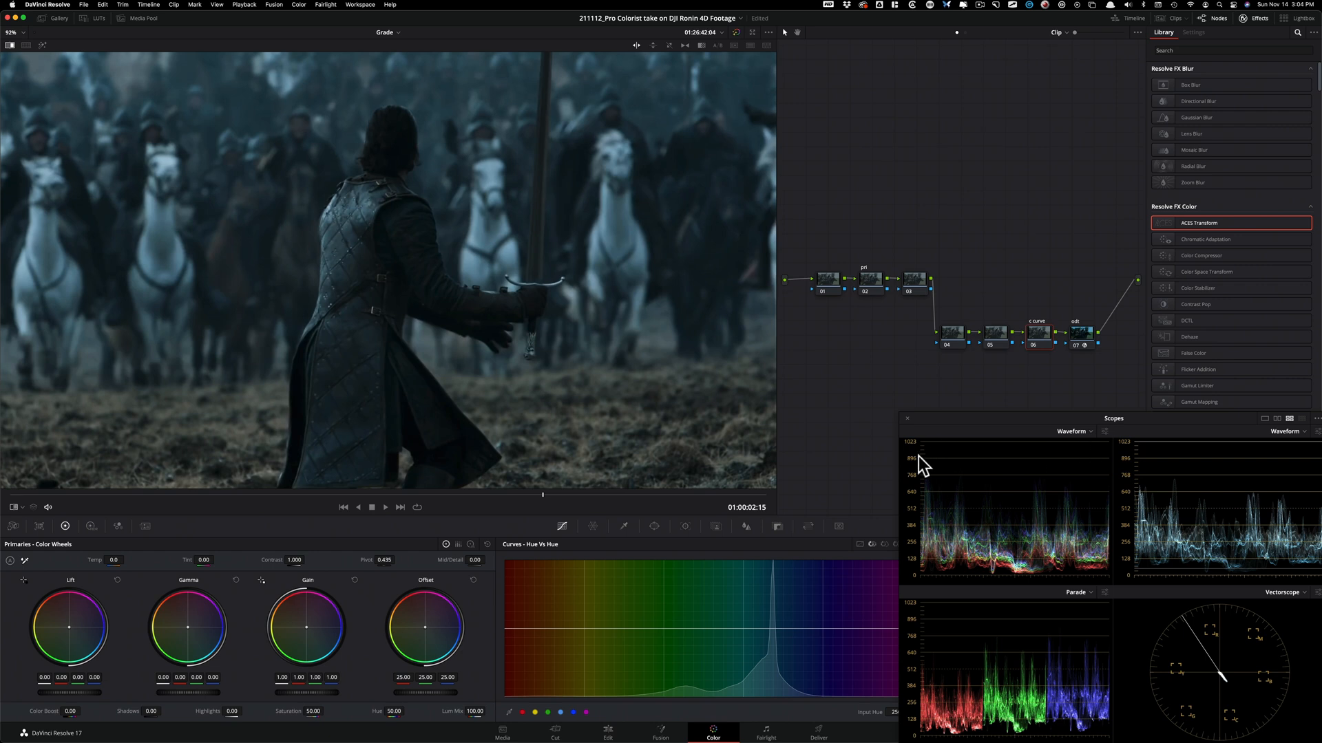
key("super+w")
key("super+w")
key("super+w")
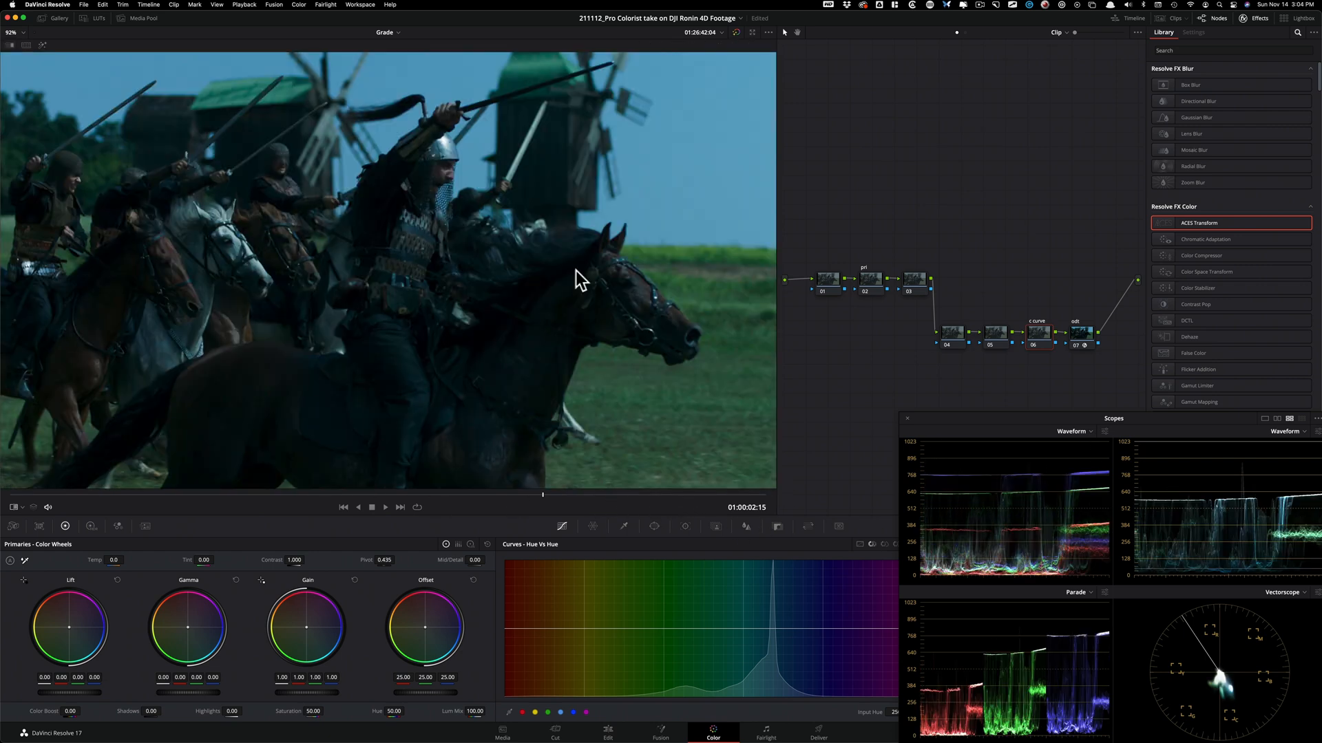
key("super+w")
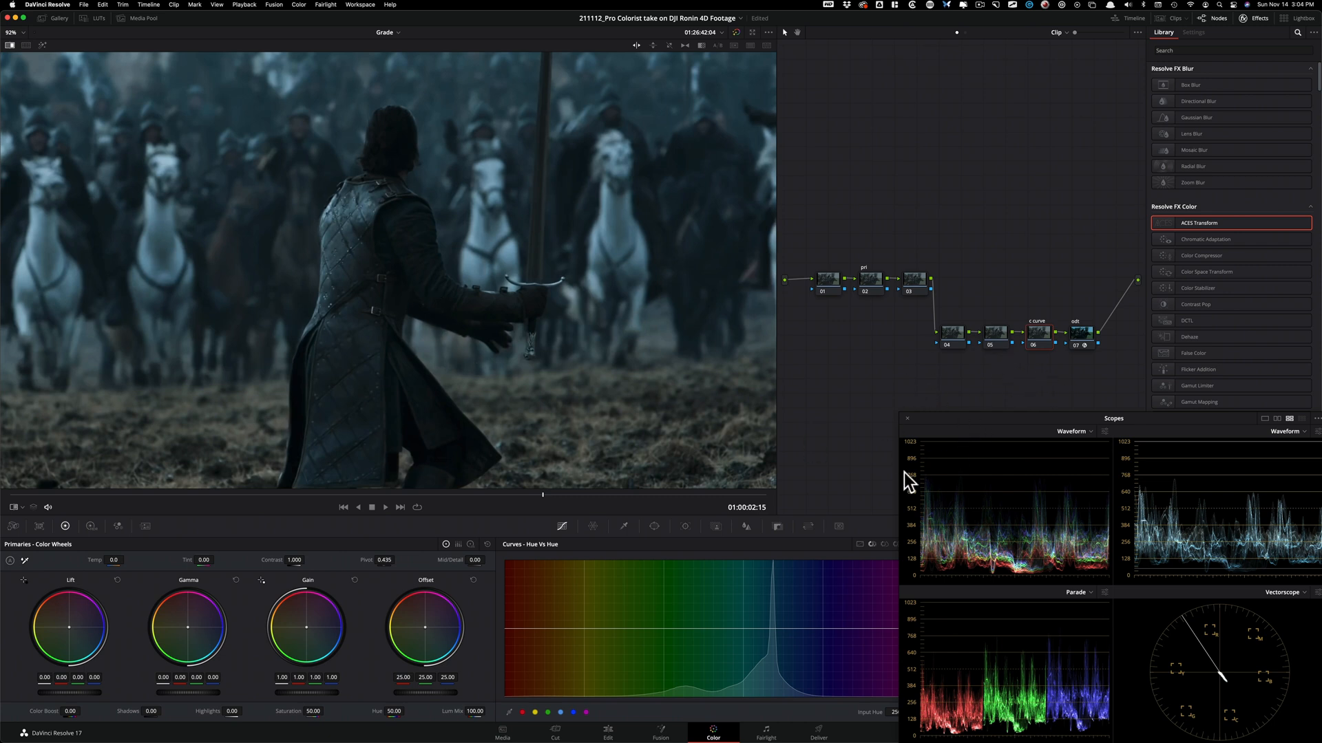
- Show the Custom curve for the s curve node and check the shot against the reference still full-frame and in split screen
left_click(861, 545)
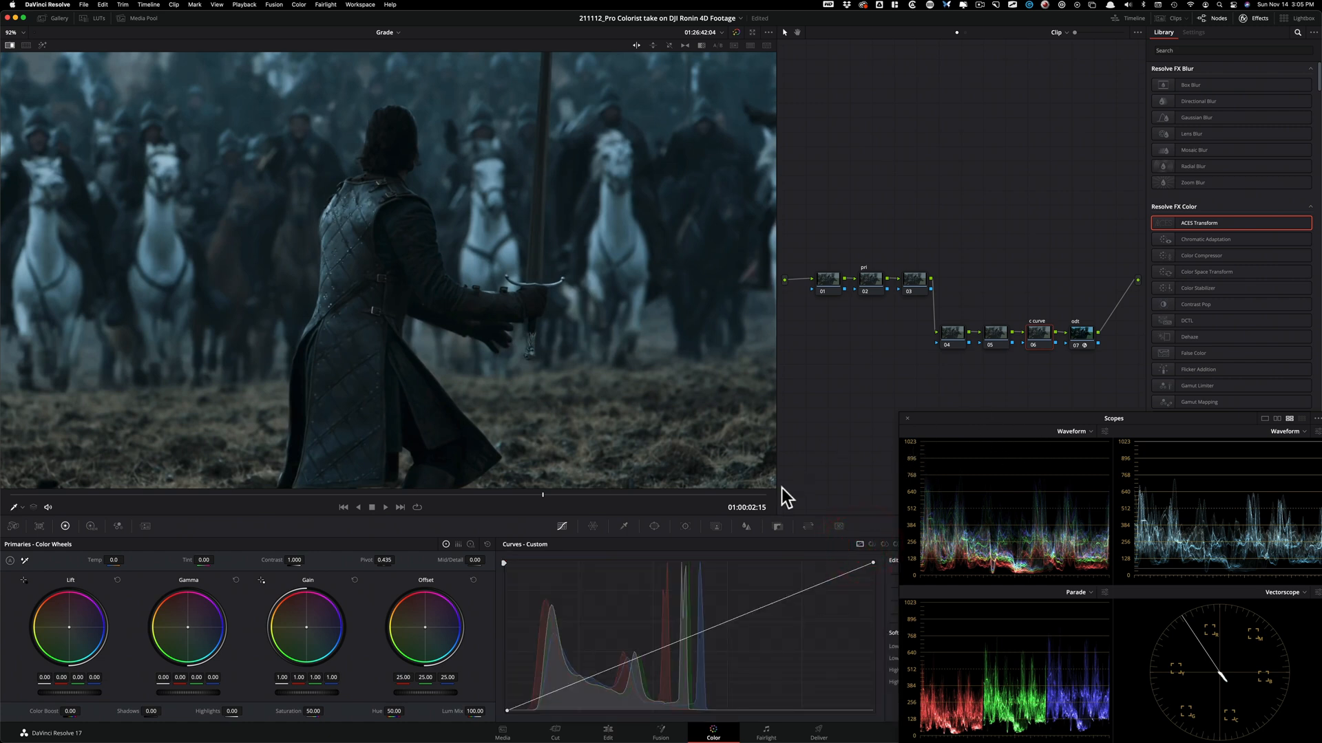
key("super+w")
key("alt+super+w")
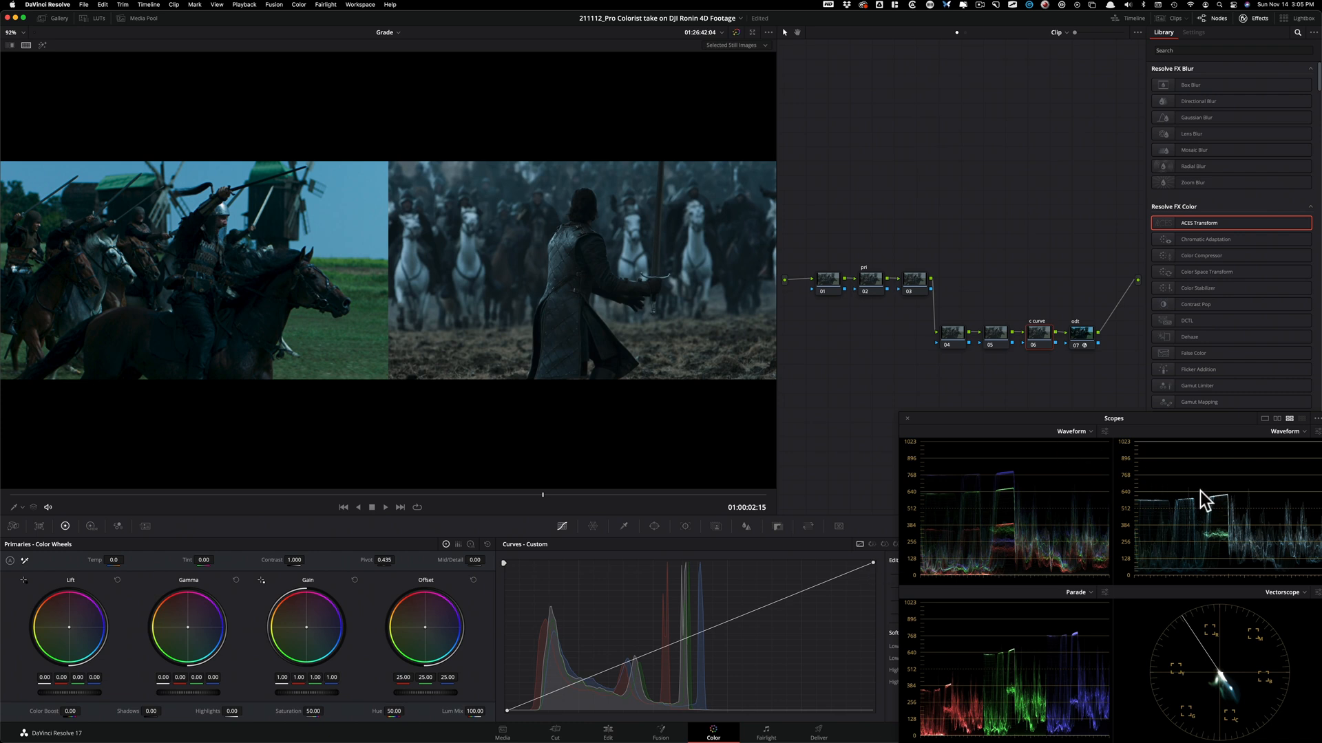
key("super+alt+w")
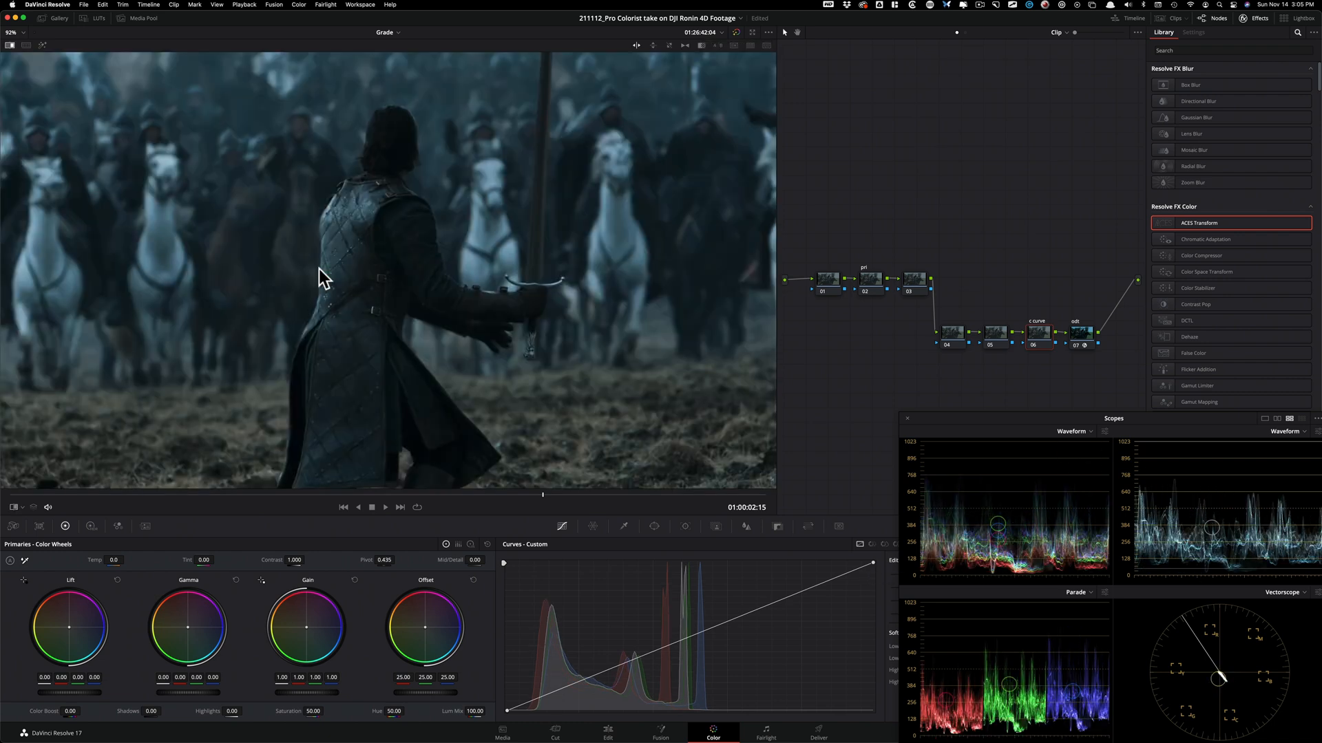
key("super+w")
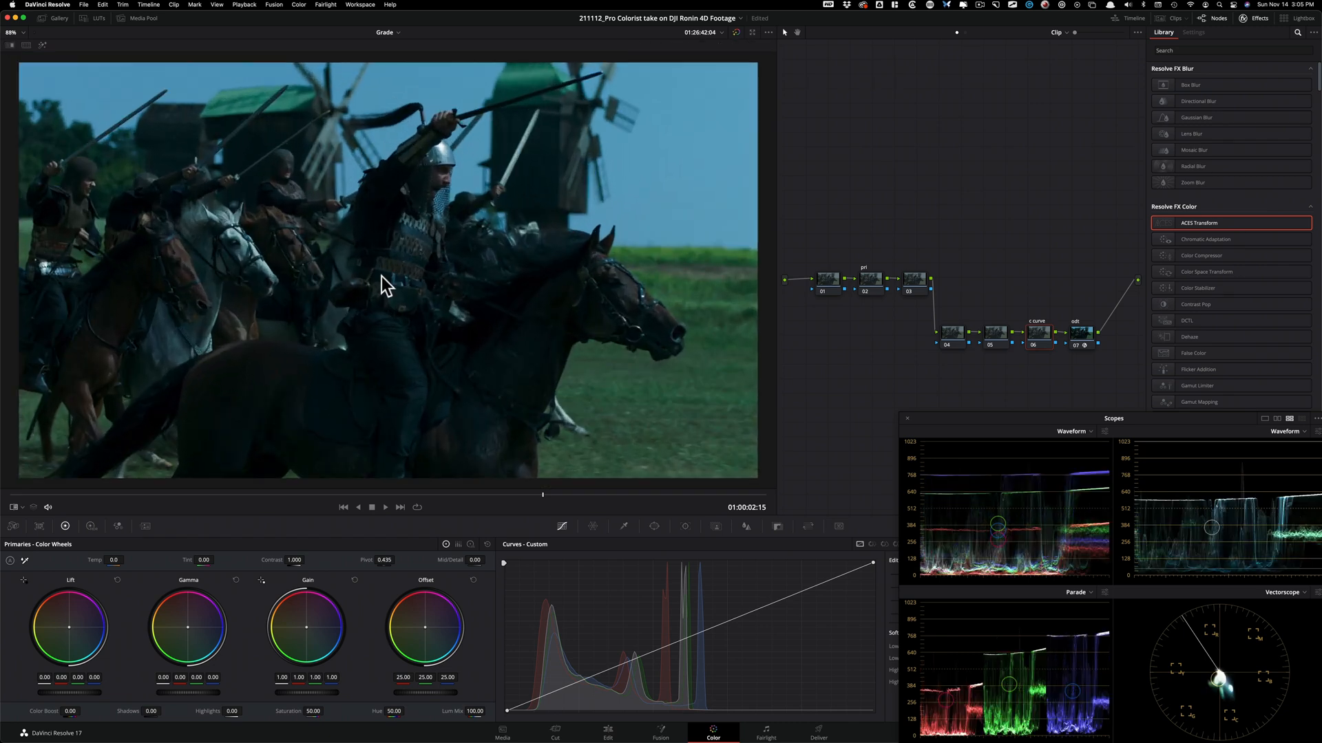
- Shape the s curve node's Custom curve by lowering its white endpoint, lifting its black endpoint and adding a control point in the shadows
key("3")
left_click_drag(871, 559, 873, 579)
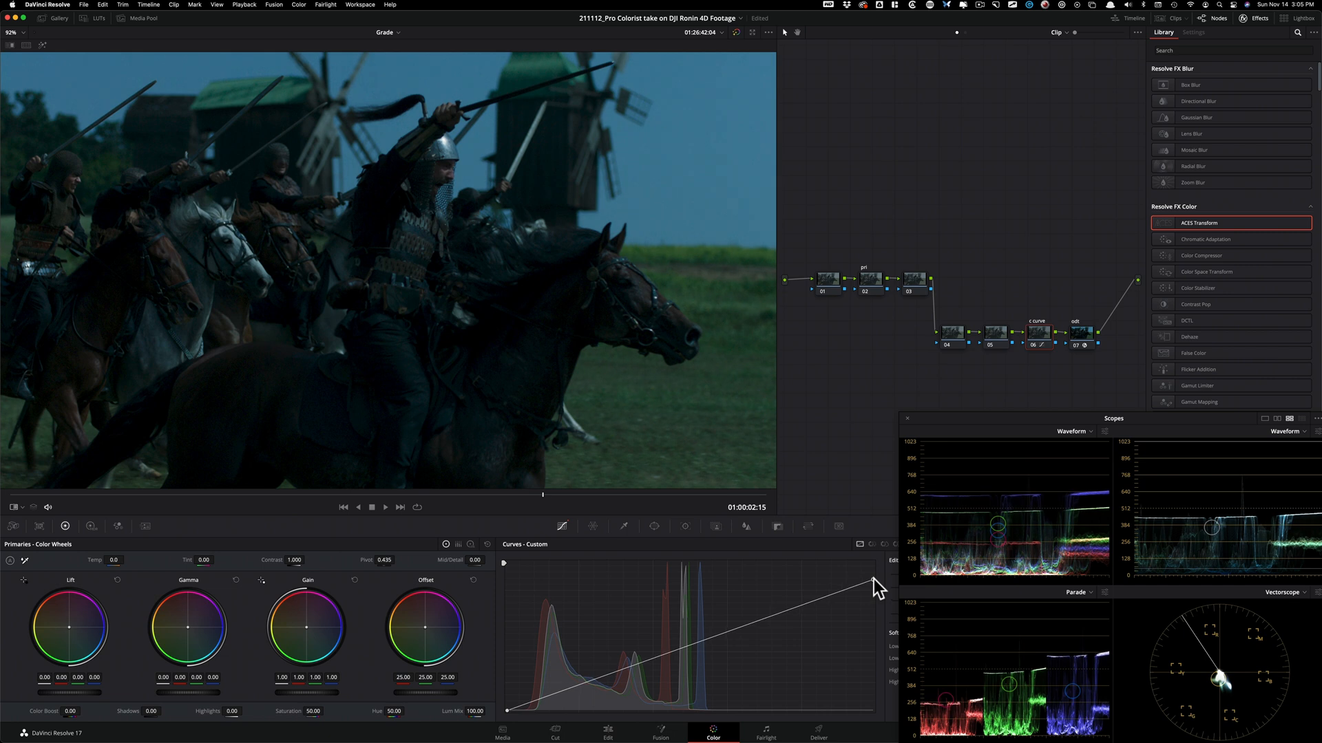
mouse_move(506, 710)
left_mouse_down()
mouse_move(503, 698)
mouse_move(522, 698)
left_mouse_up()
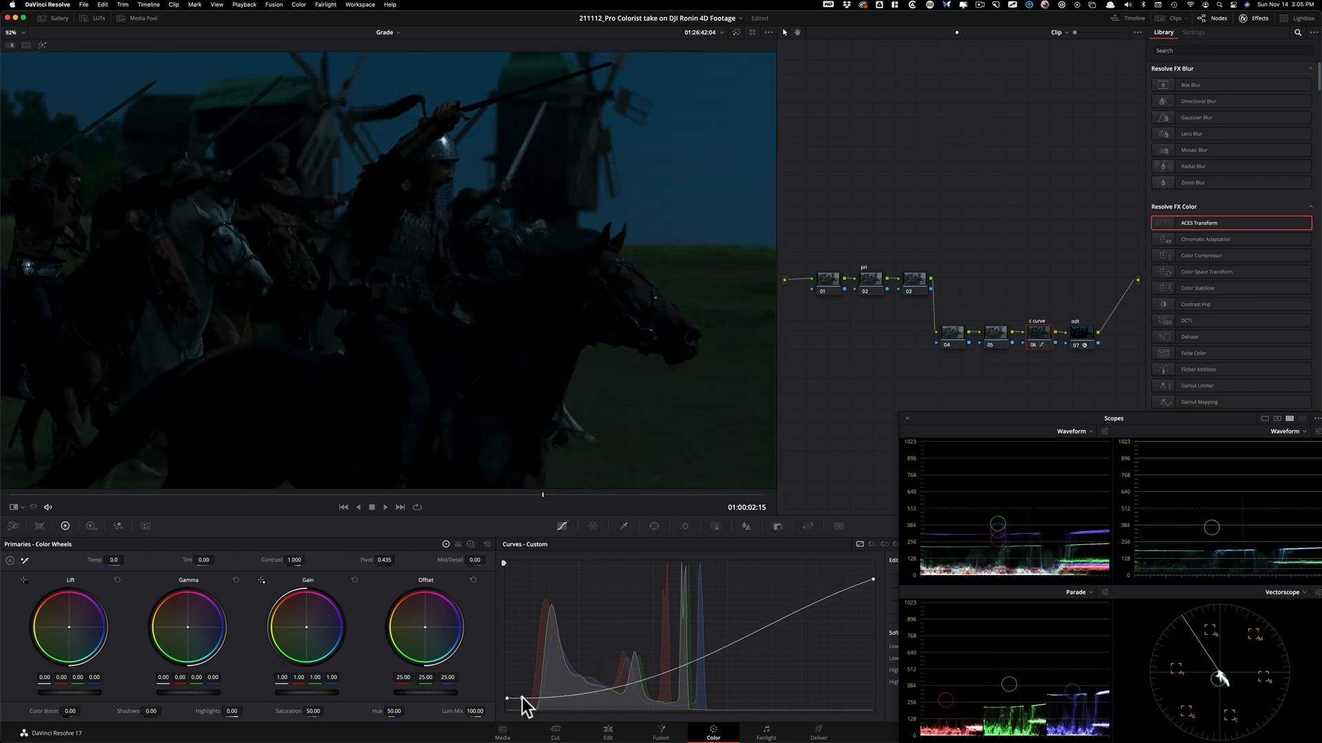
left_click(580, 689)
left_click_drag(583, 697, 581, 676)
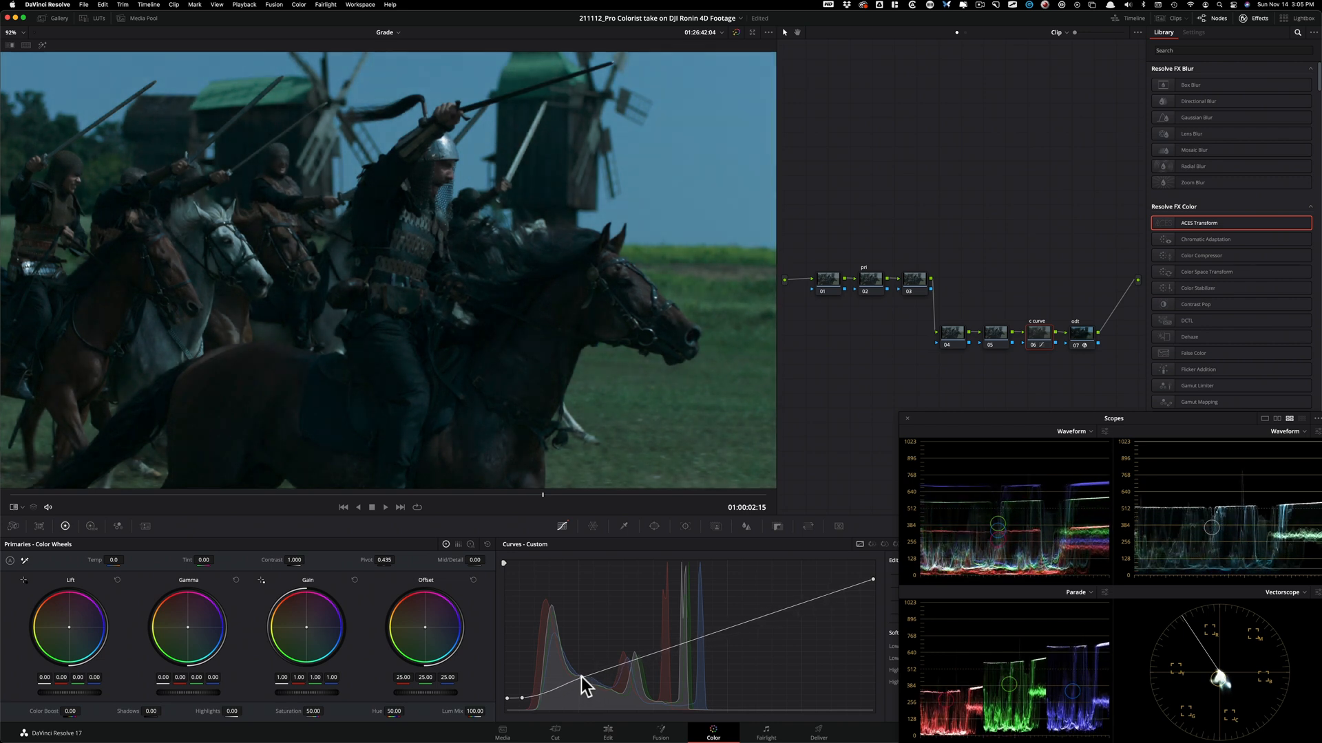
- Toggle the s curve node off and on and check the cavalry shot against the reference still
key("super+d")
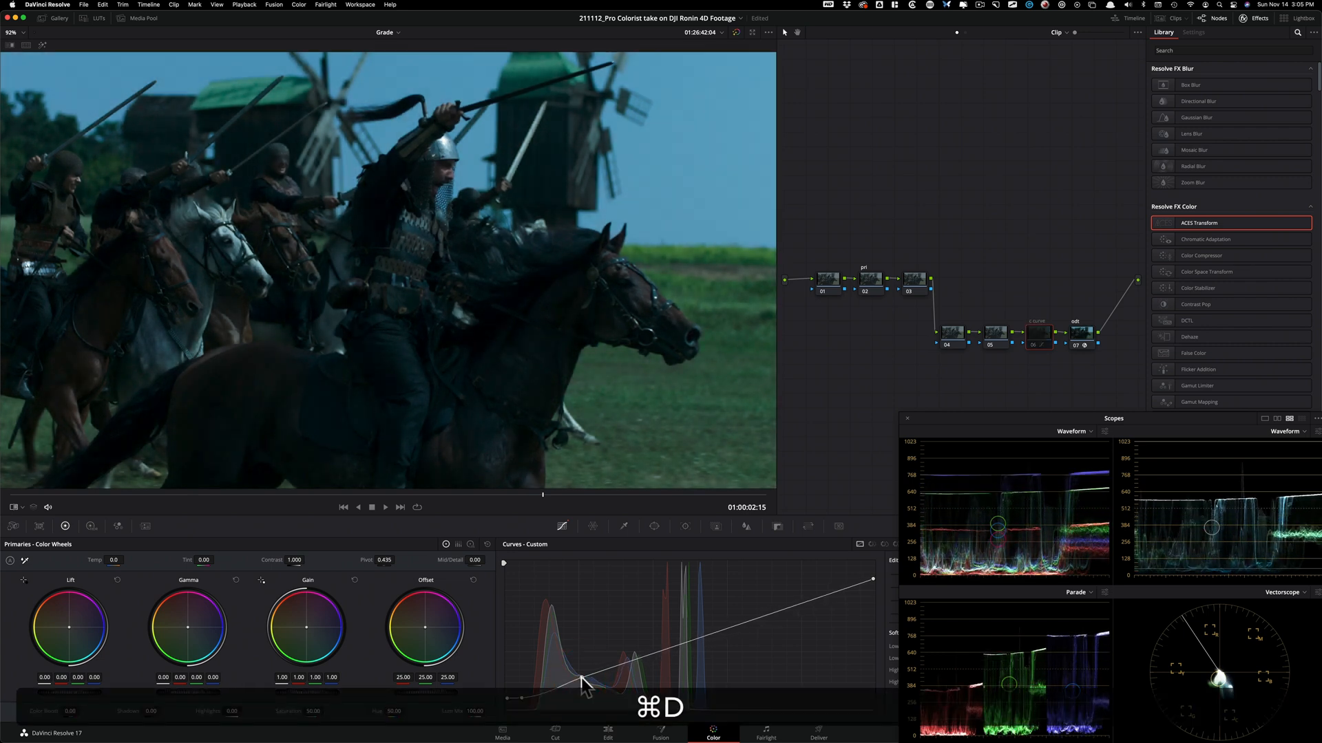
key("super+d")
key("super+d")
key("super+d")
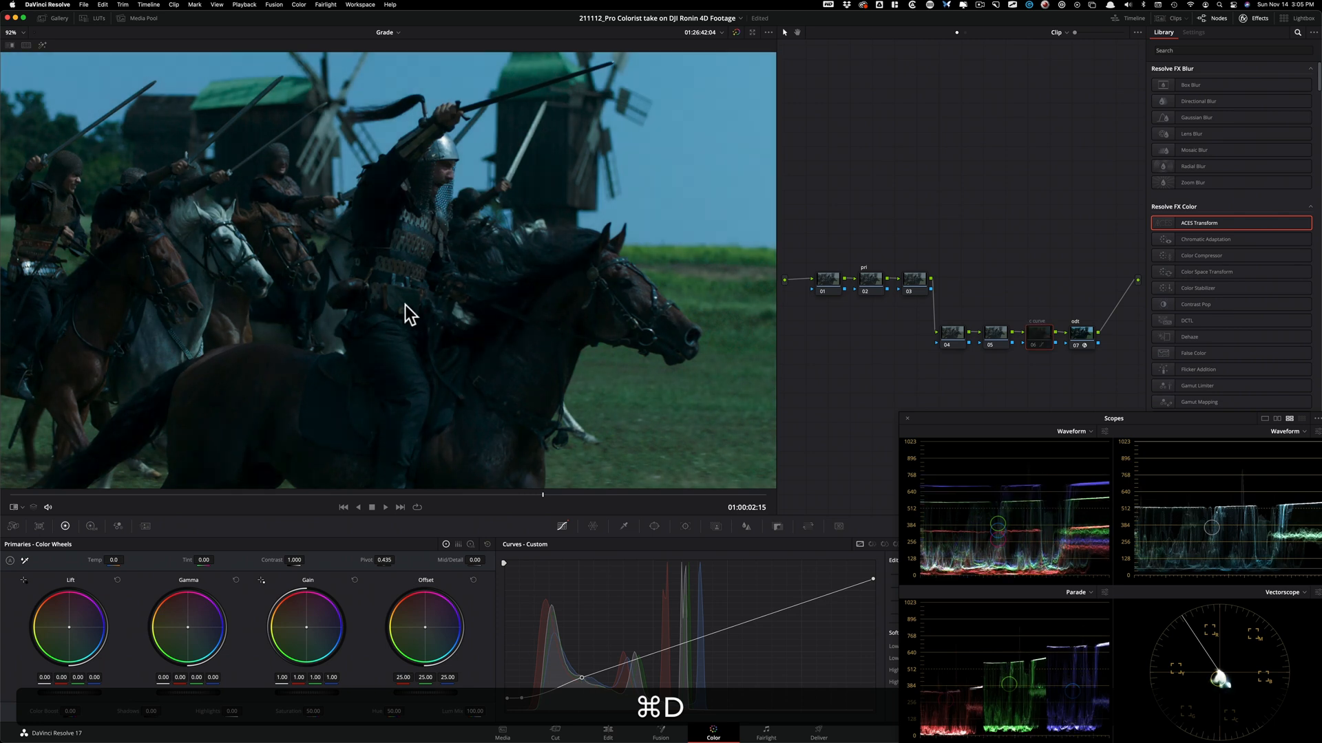
key("super+d")
key("super+d")
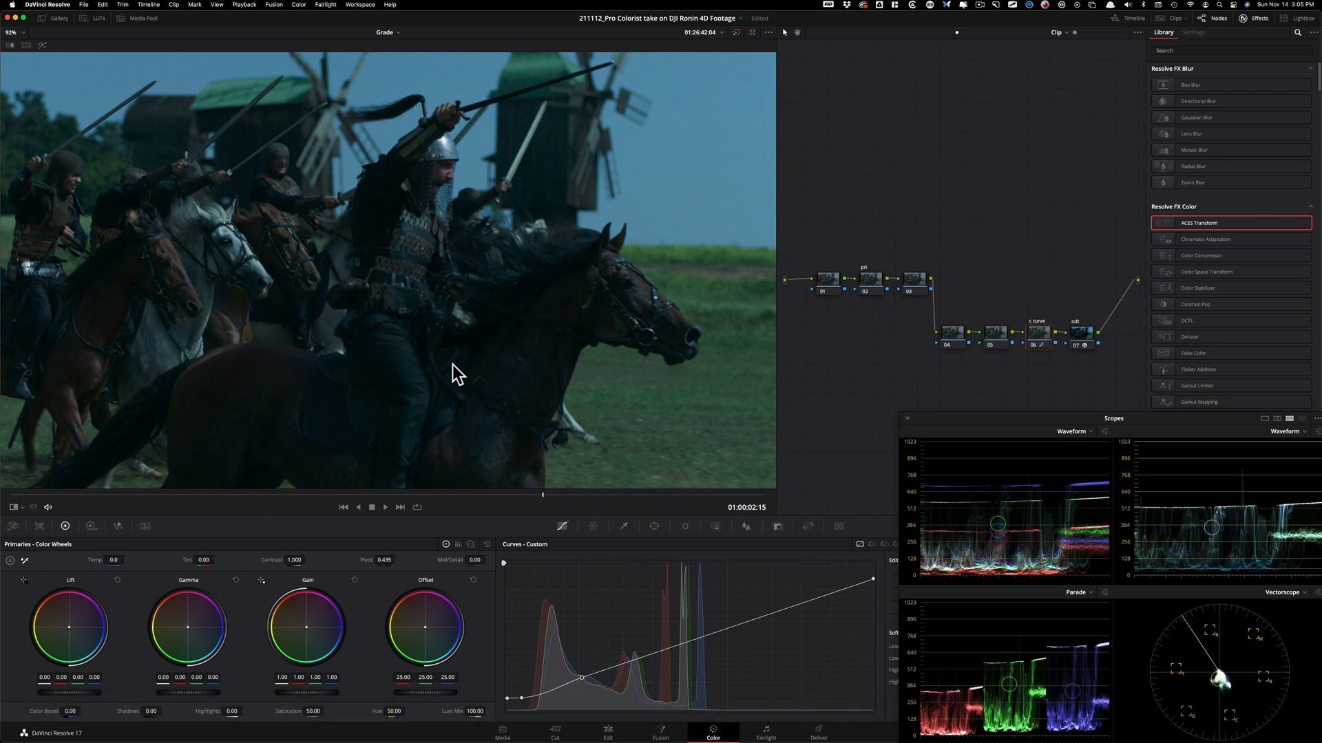
key("super+w")
key("super+w")
key("super+w")
key("super+w")
key("super+d")
key("super+d")
key("super+d")
key("super+d")
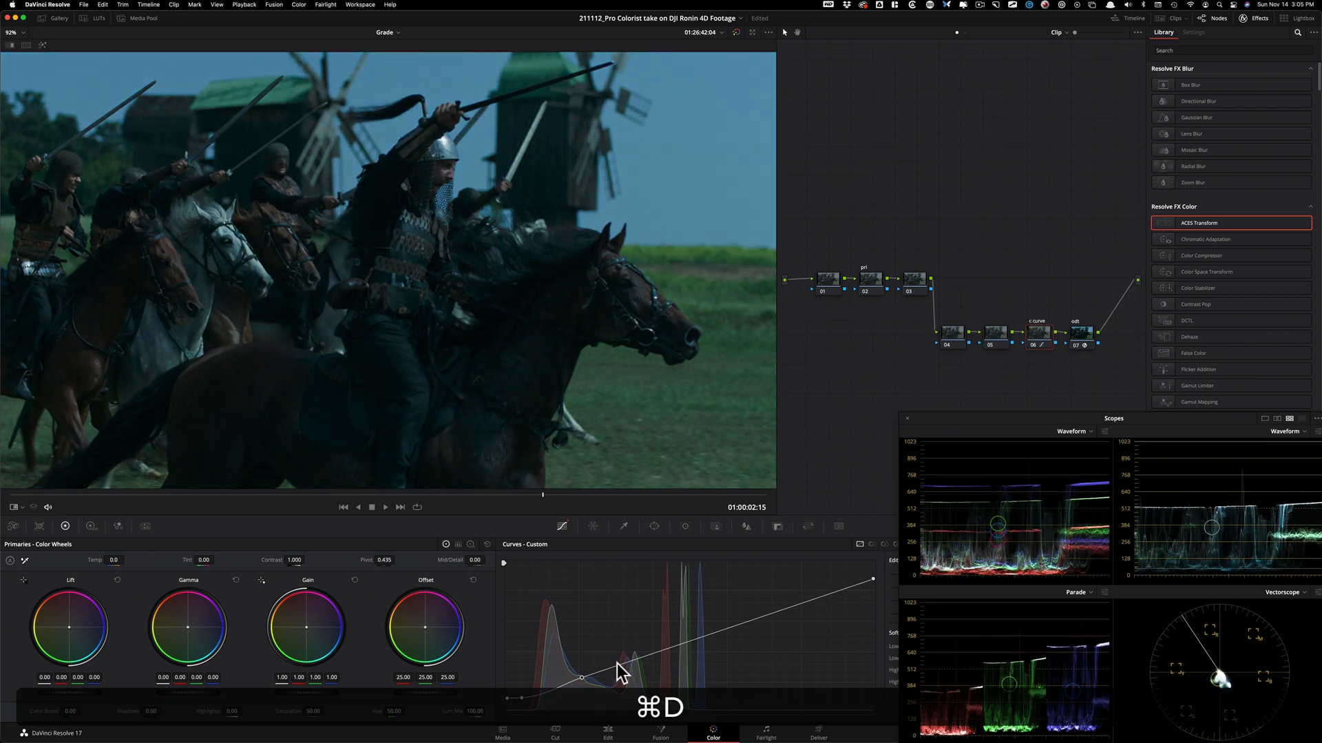
- Refine the s curve by raising its upper shadow point and nudging the lowest shadow point, judging it beside the reference in split screen
left_click_drag(581, 676, 584, 674)
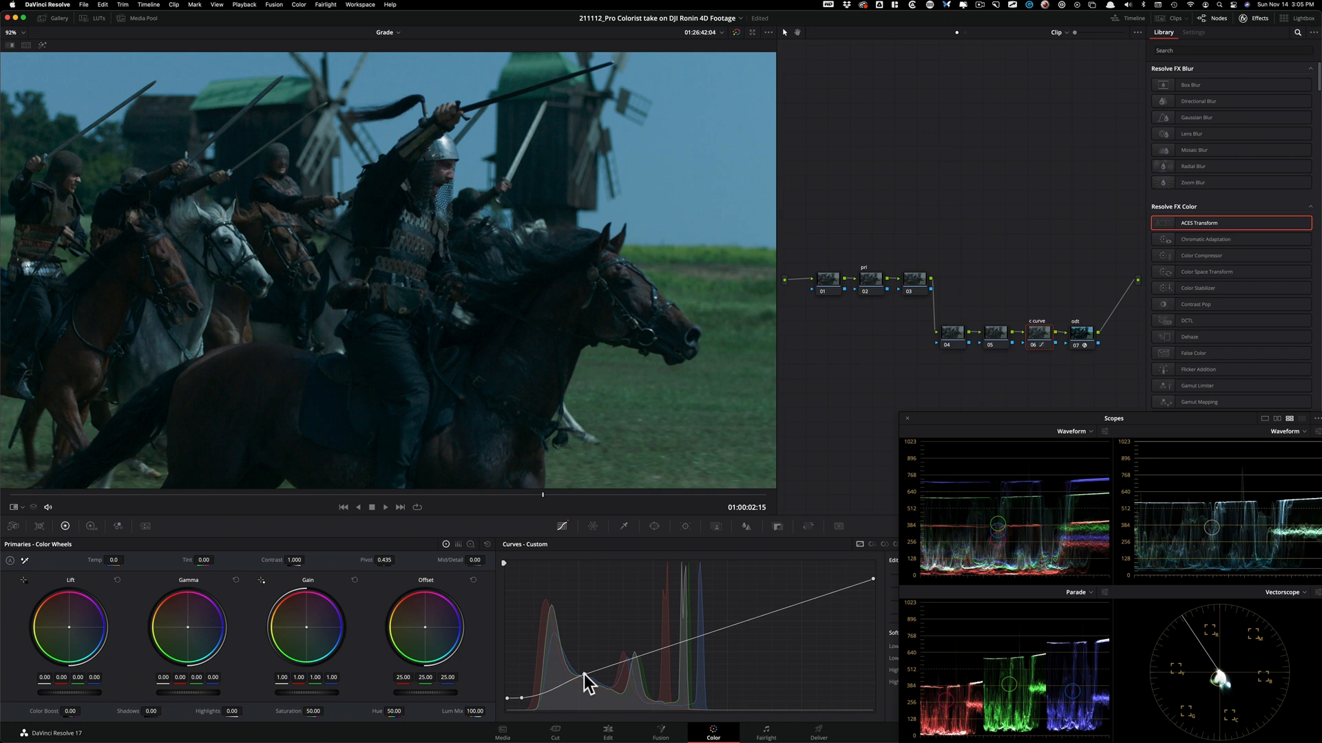
key("alt+super+w")
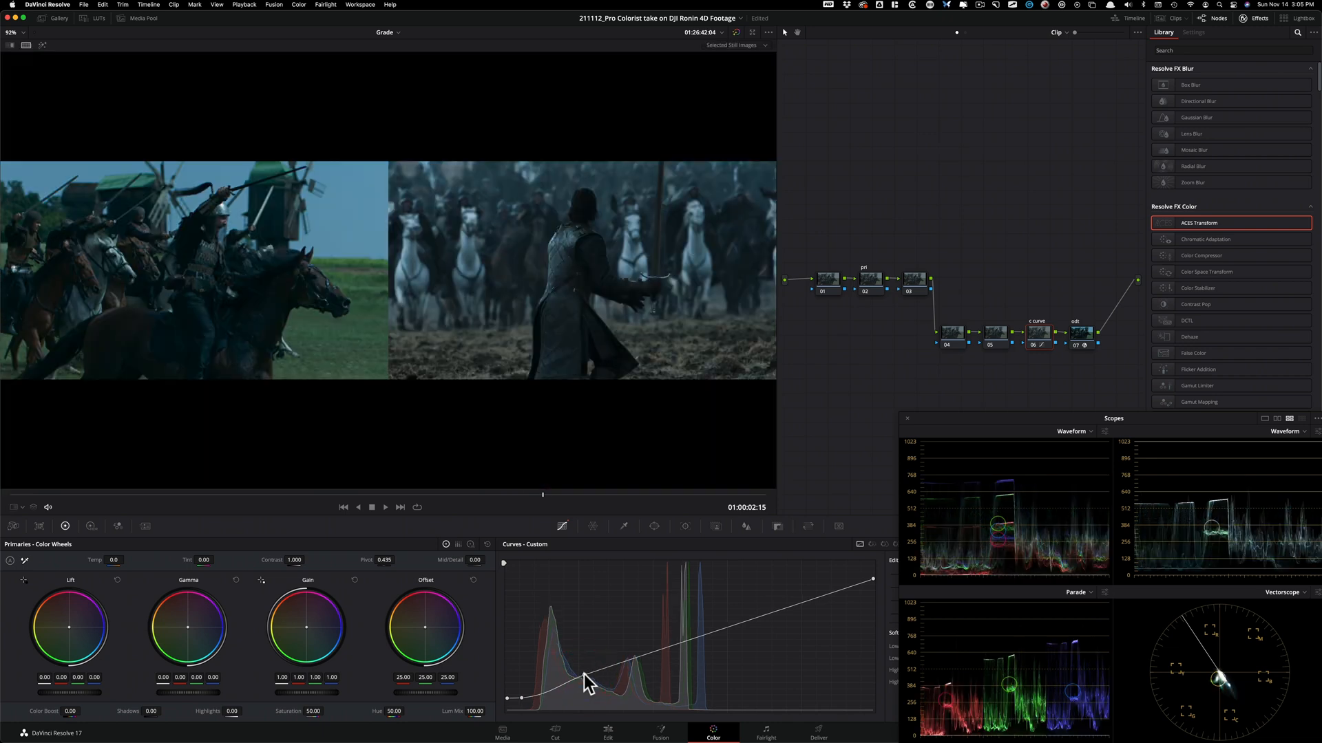
key("super+d")
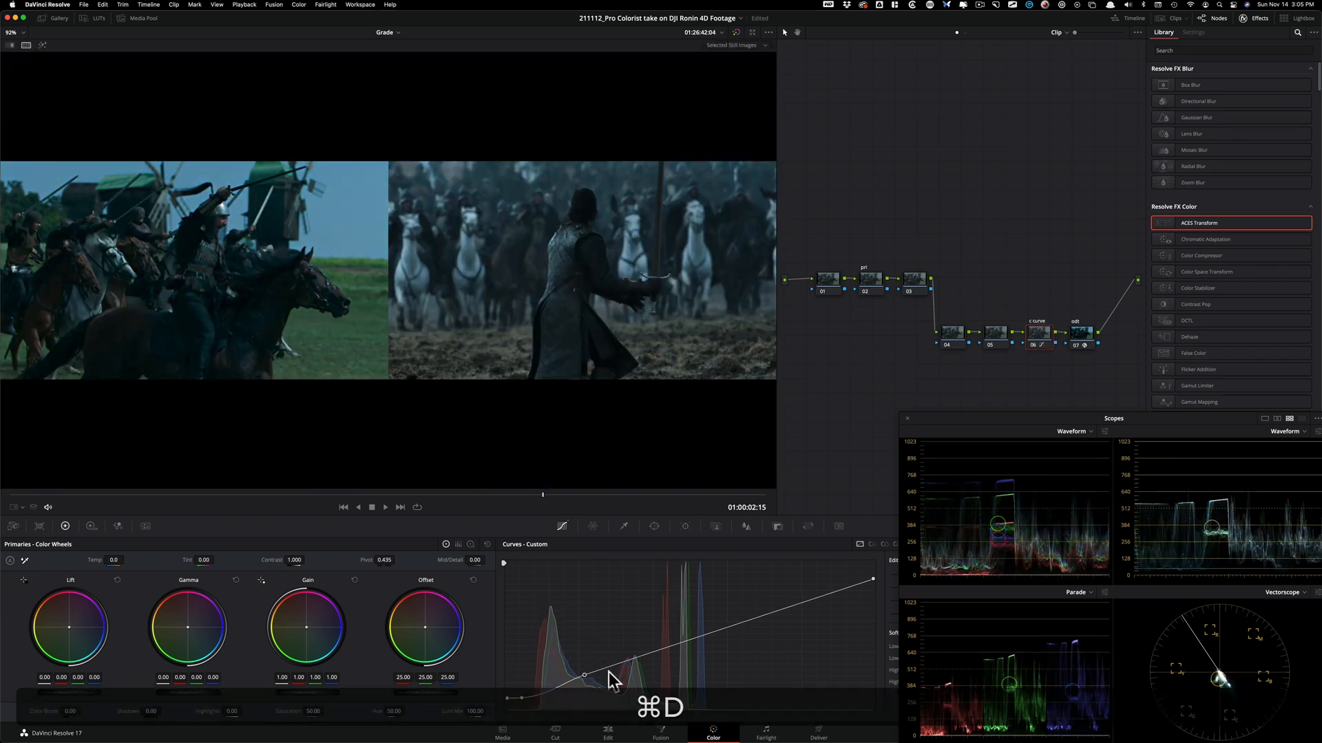
left_click(717, 628, "ctrl")
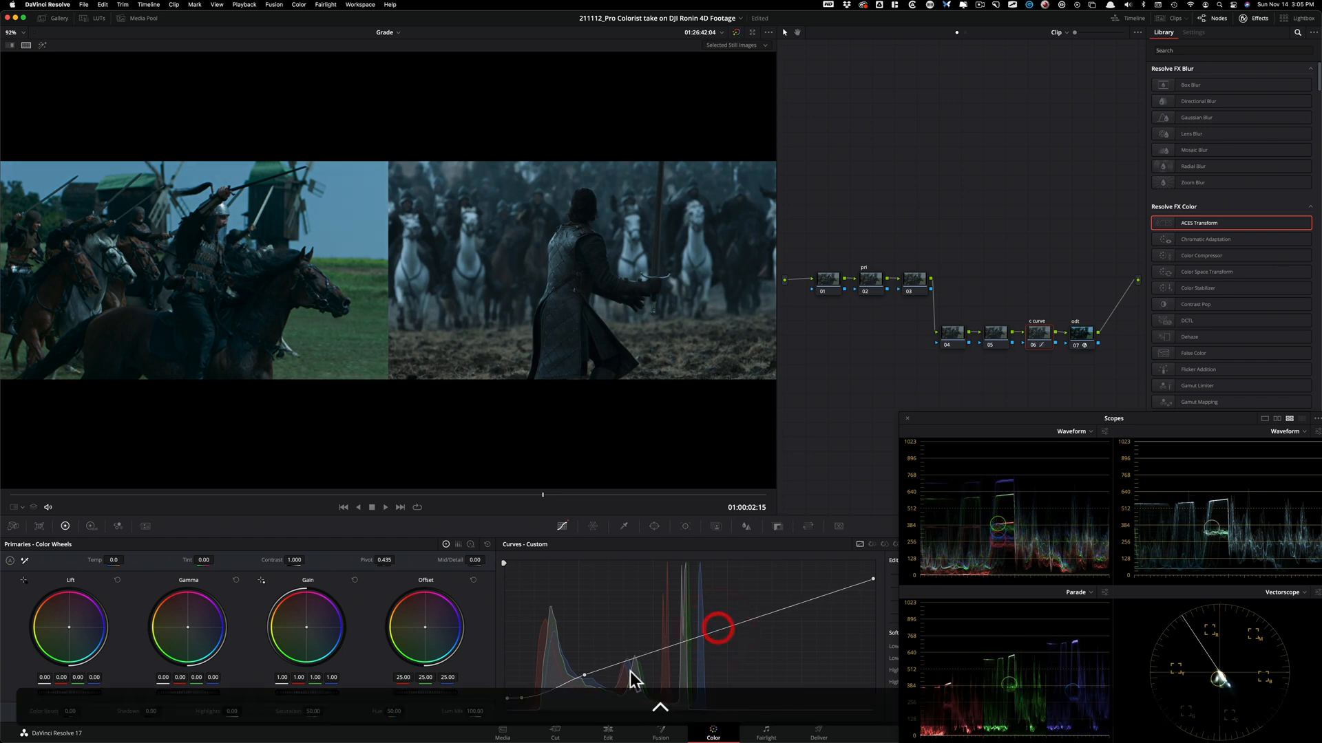
left_click_drag(586, 678, 603, 667)
left_click_drag(522, 696, 527, 696)
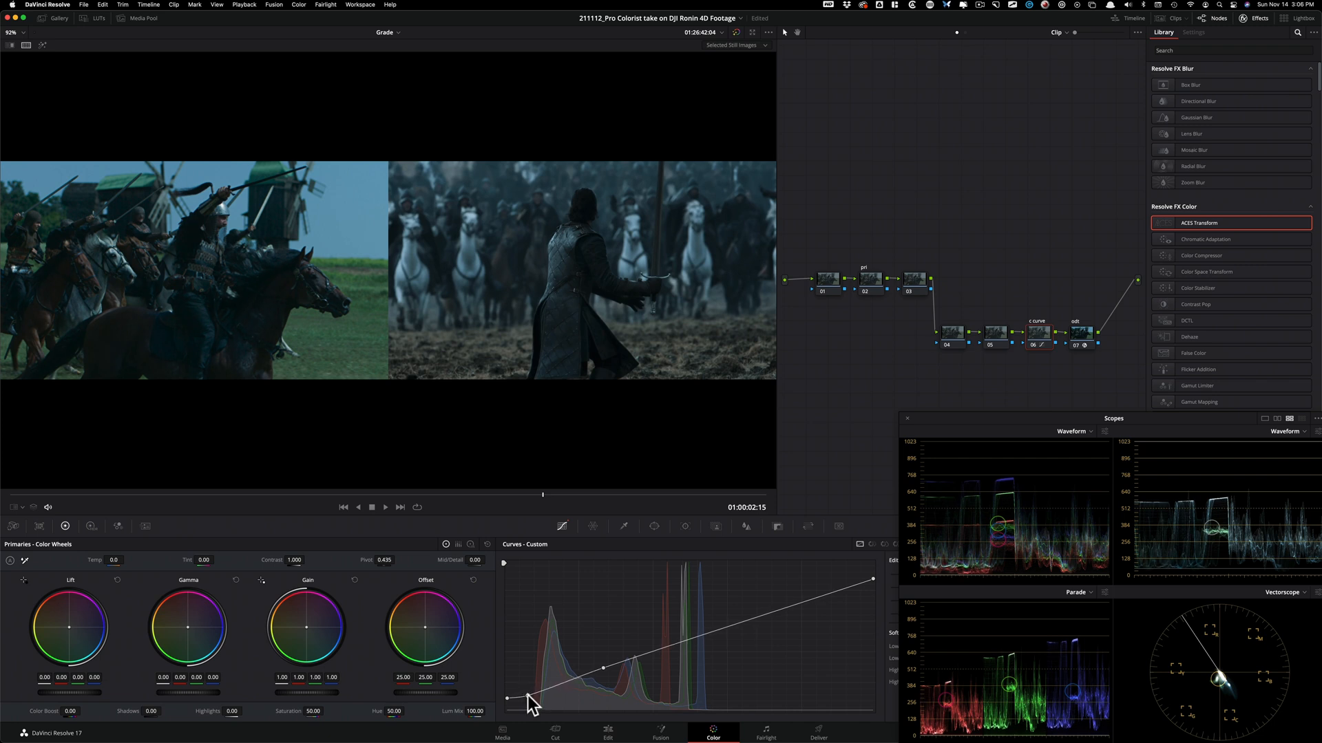
- Compare the shot with and without the refined s curve, alternating with the full-frame reference still
key("super+d")
key("super+d")
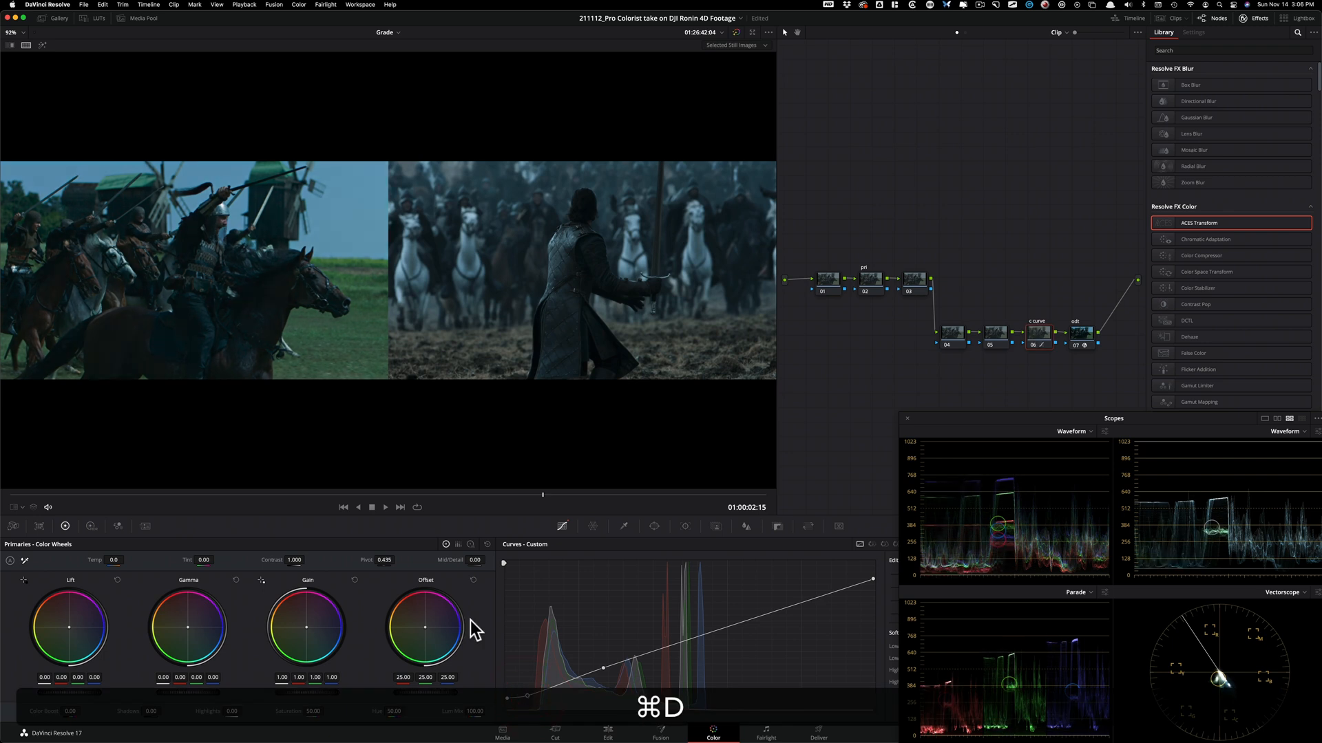
key("super+w")
key("super+w")
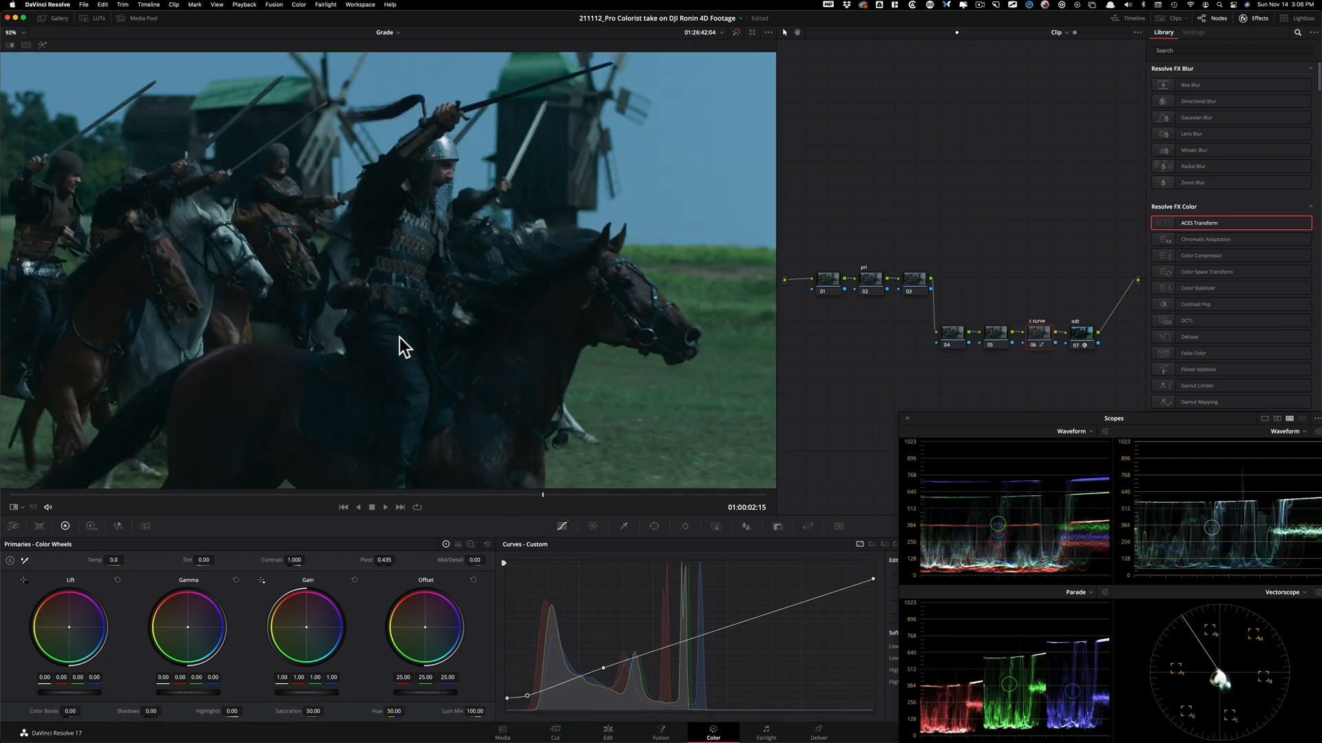
key("super+w")
key("super+w")
key("super+w")
key("super")
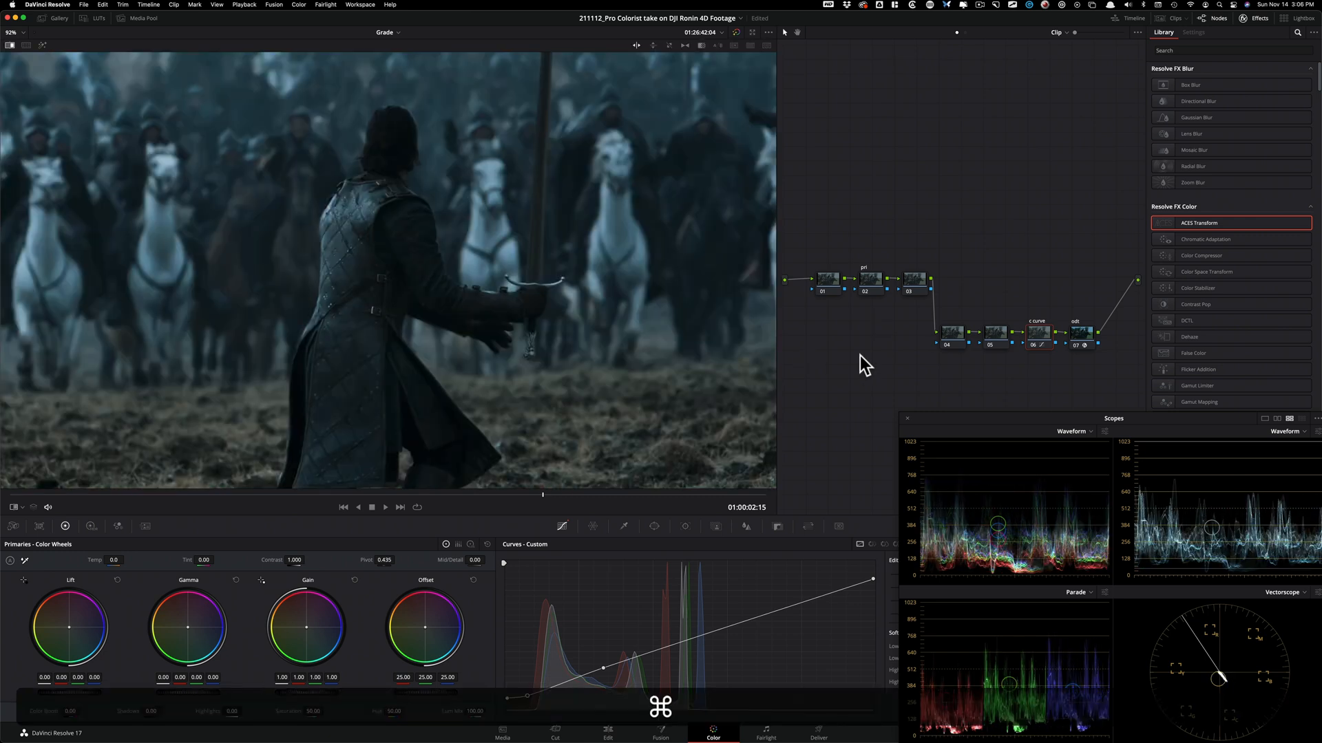
key("super+w")
key("super+d")
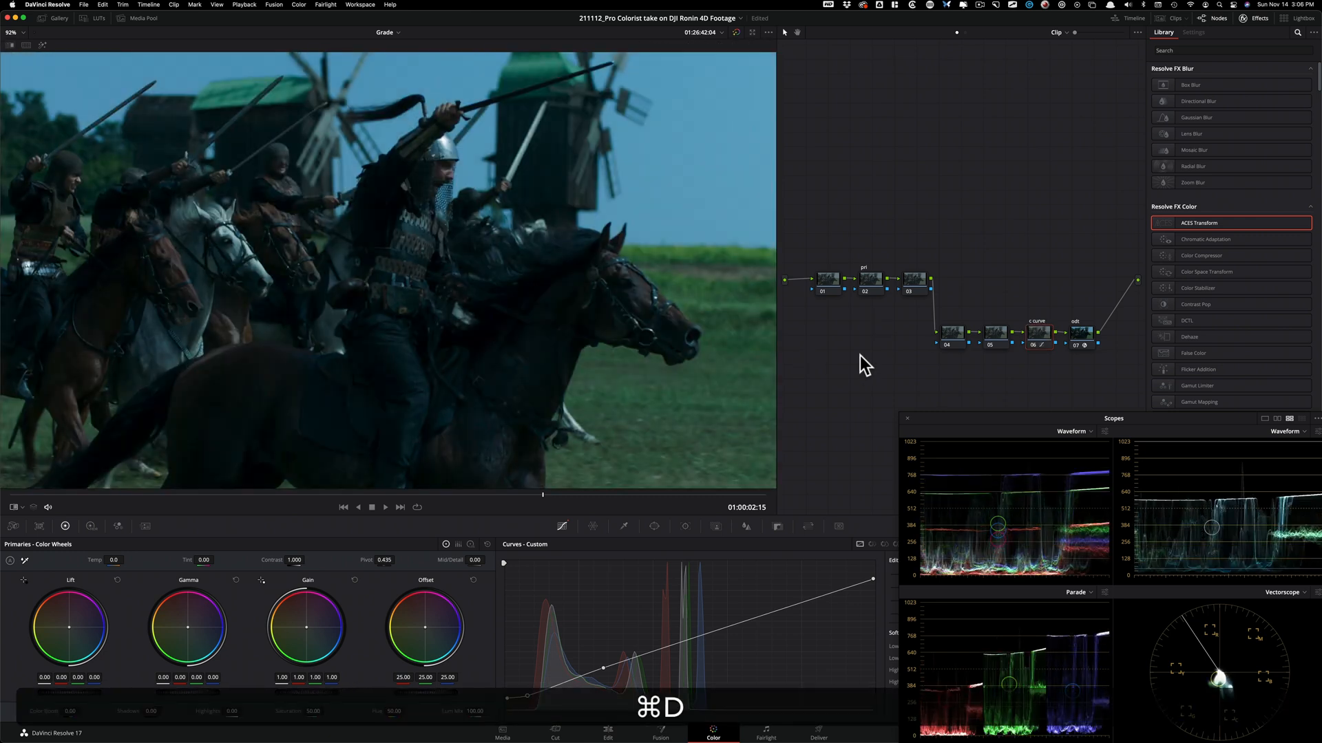
key("super+d")
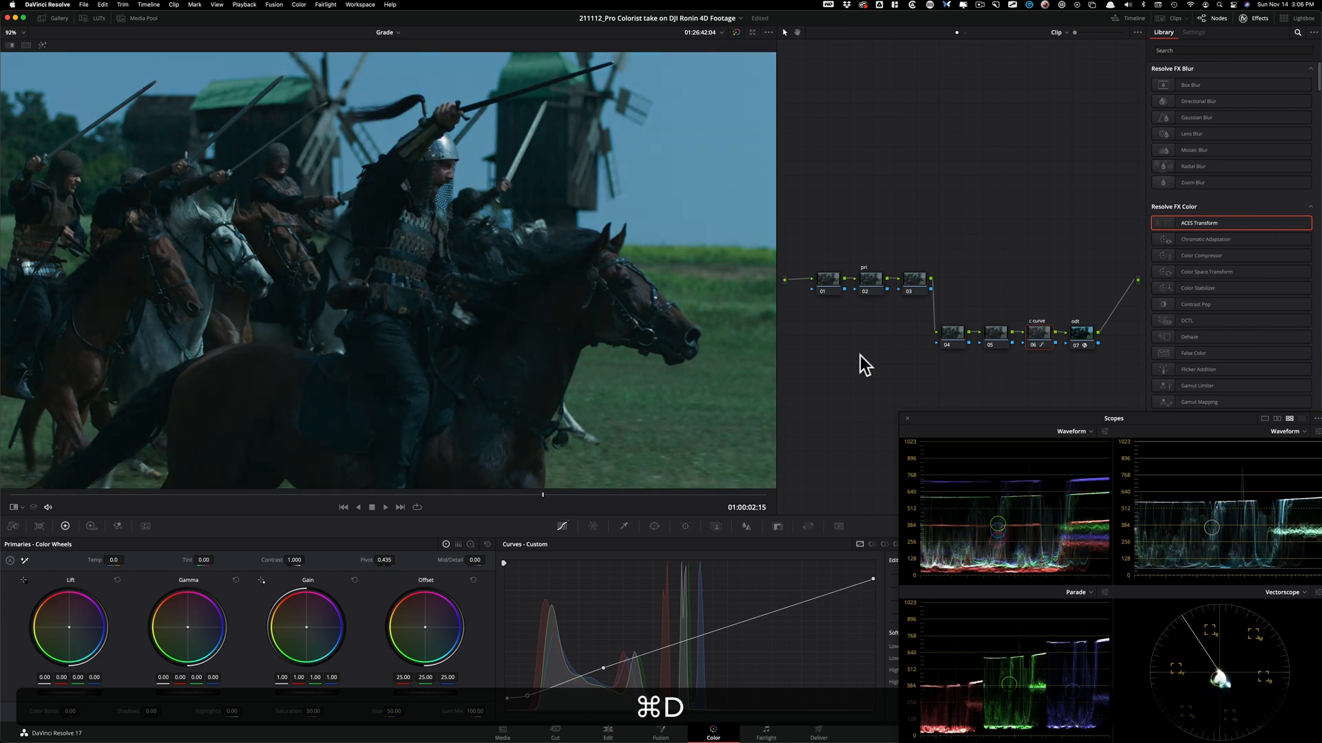
key("super+w")
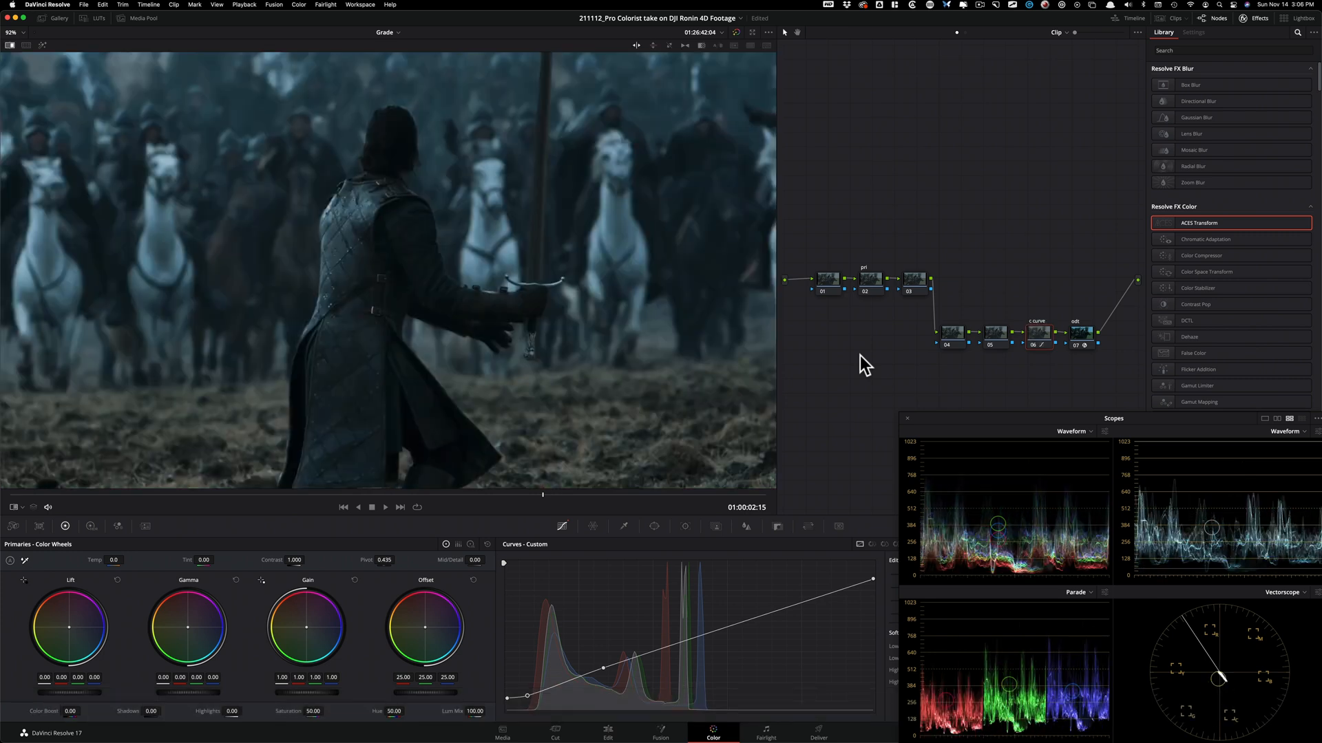
key("super+w")
key("super+w")
key("super+w")
key("super+d")
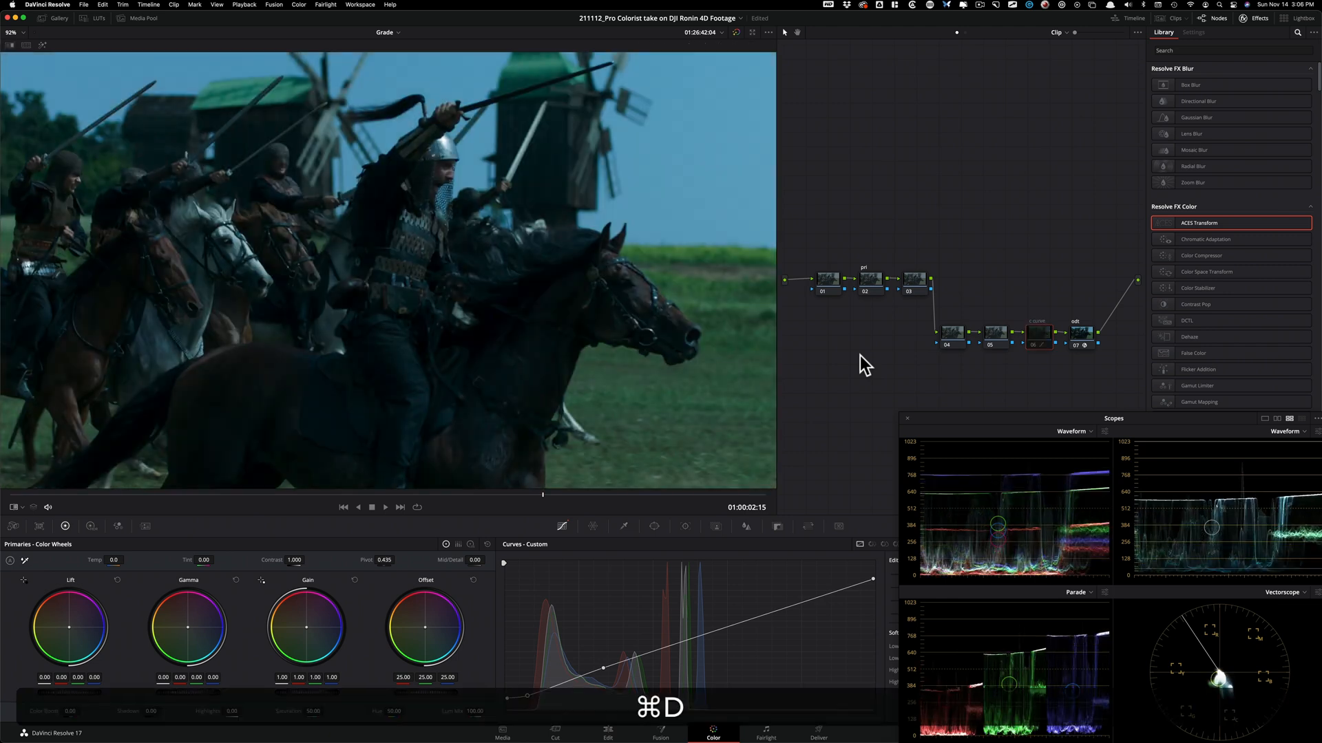
key("super+d")
key("super+d")
key("super+d")
key("super+d")
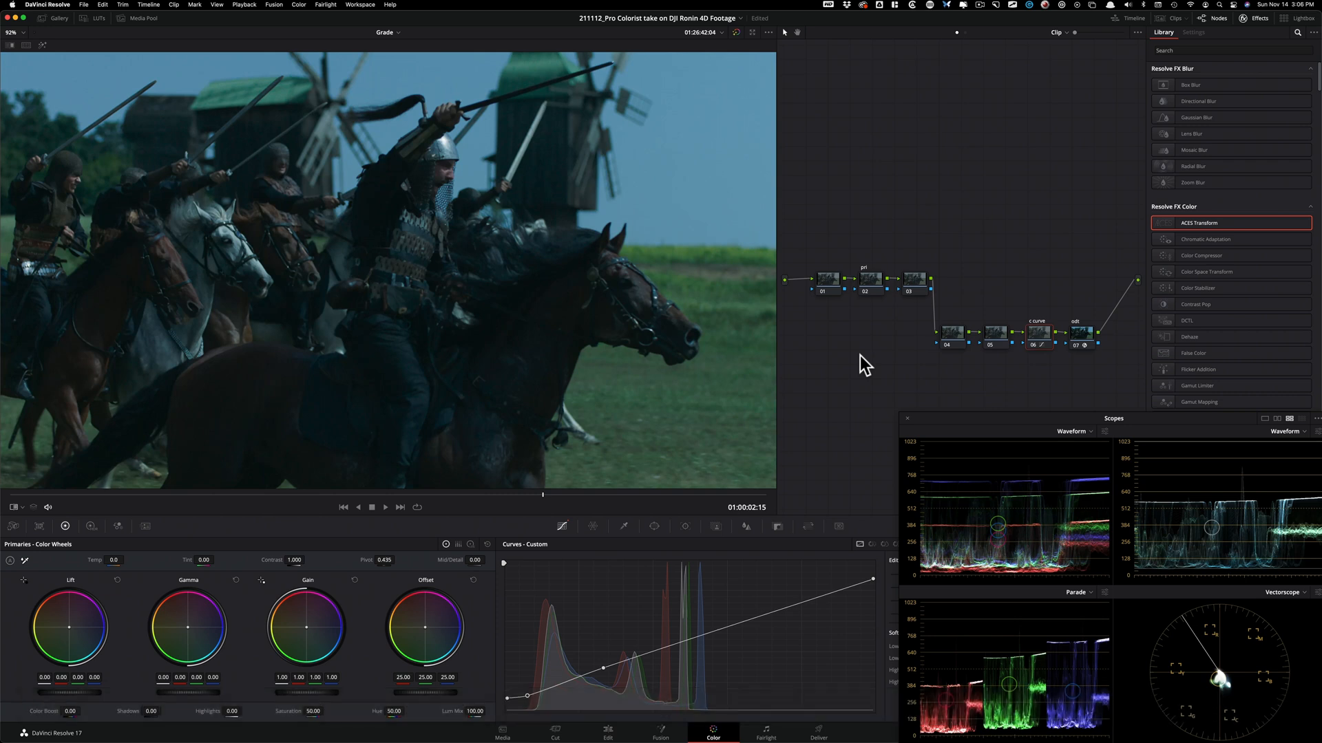
- Alternate between the graded cavalry shot and the reference still to compare their overall contrast and color
key("super+w")
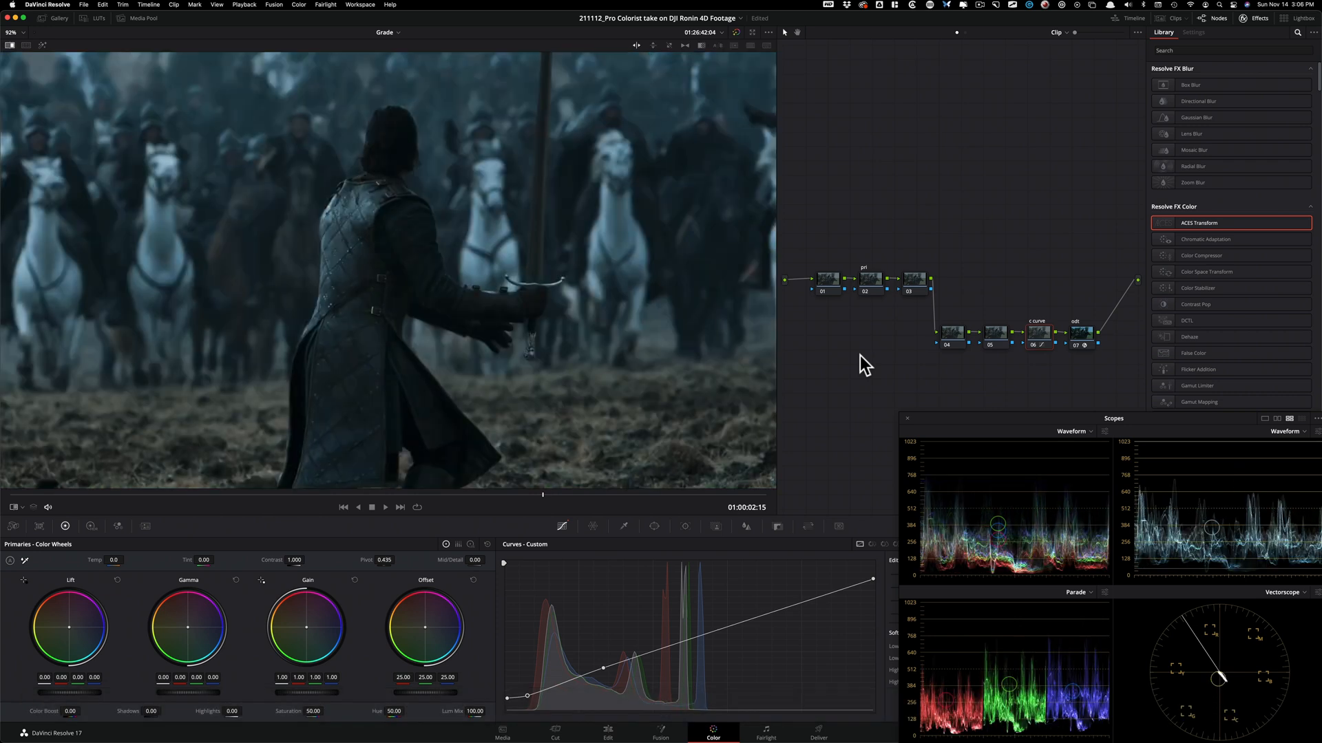
key("super+w")
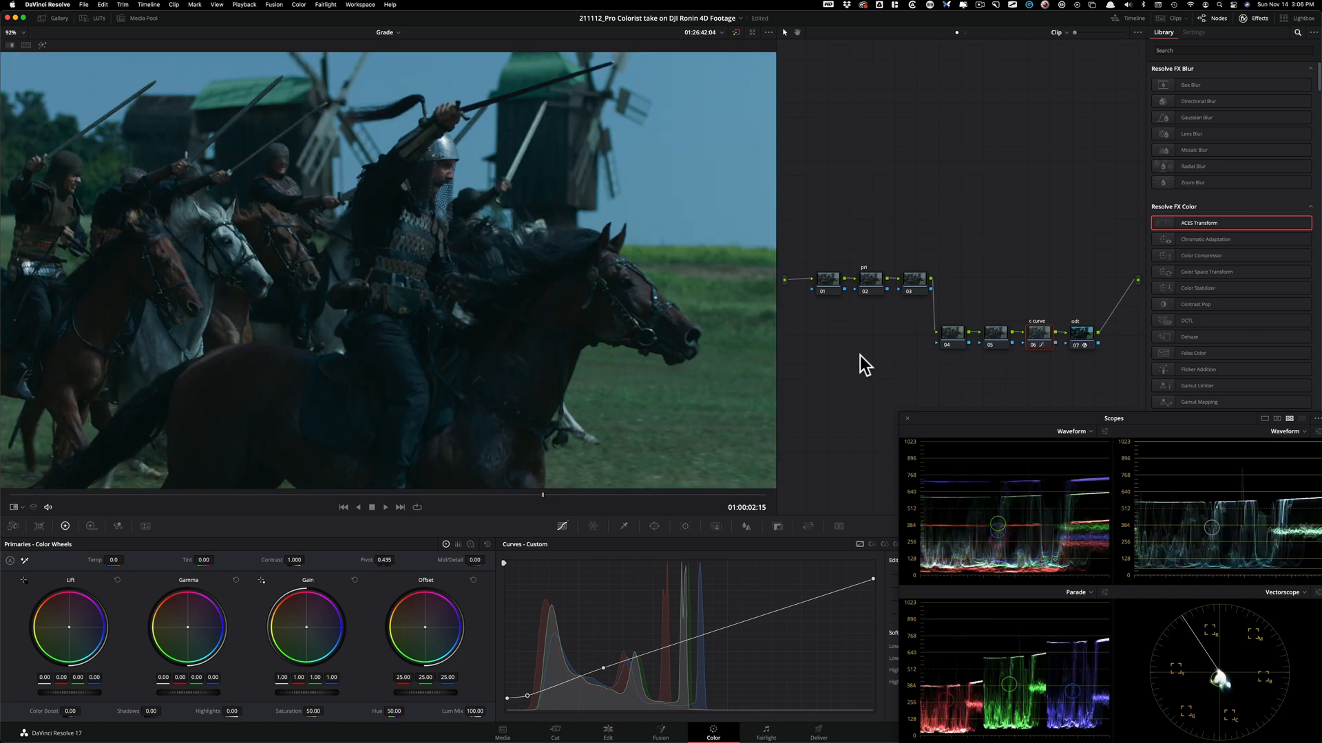
key("super+w")
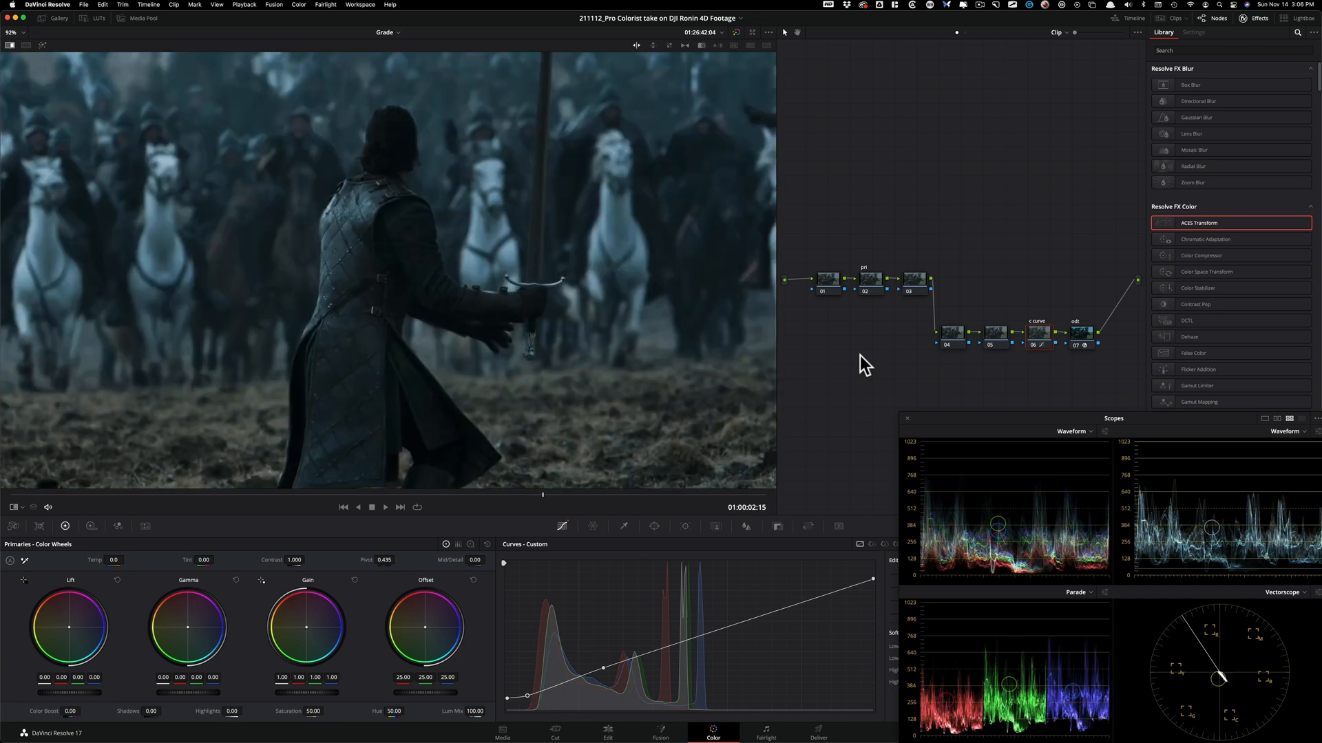
key("super+w")
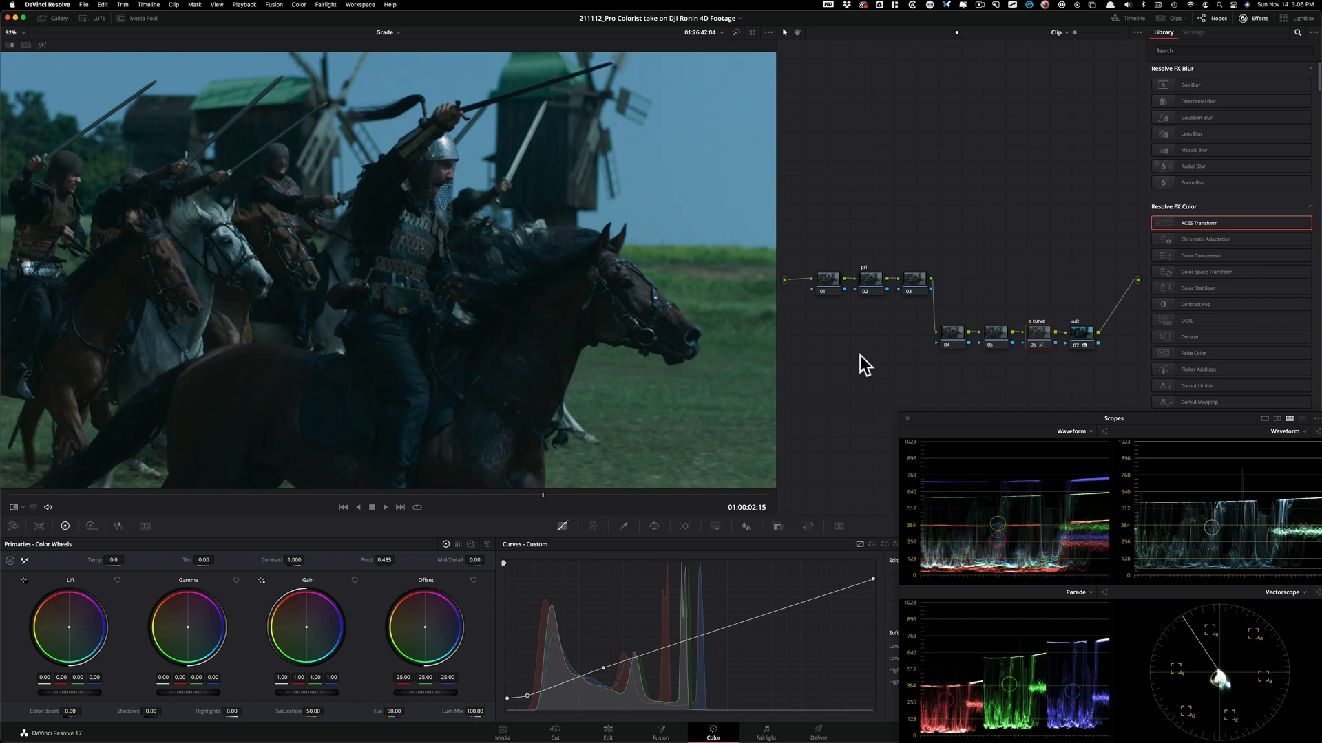
key("super+w")
key("super+w")
key("super+w")
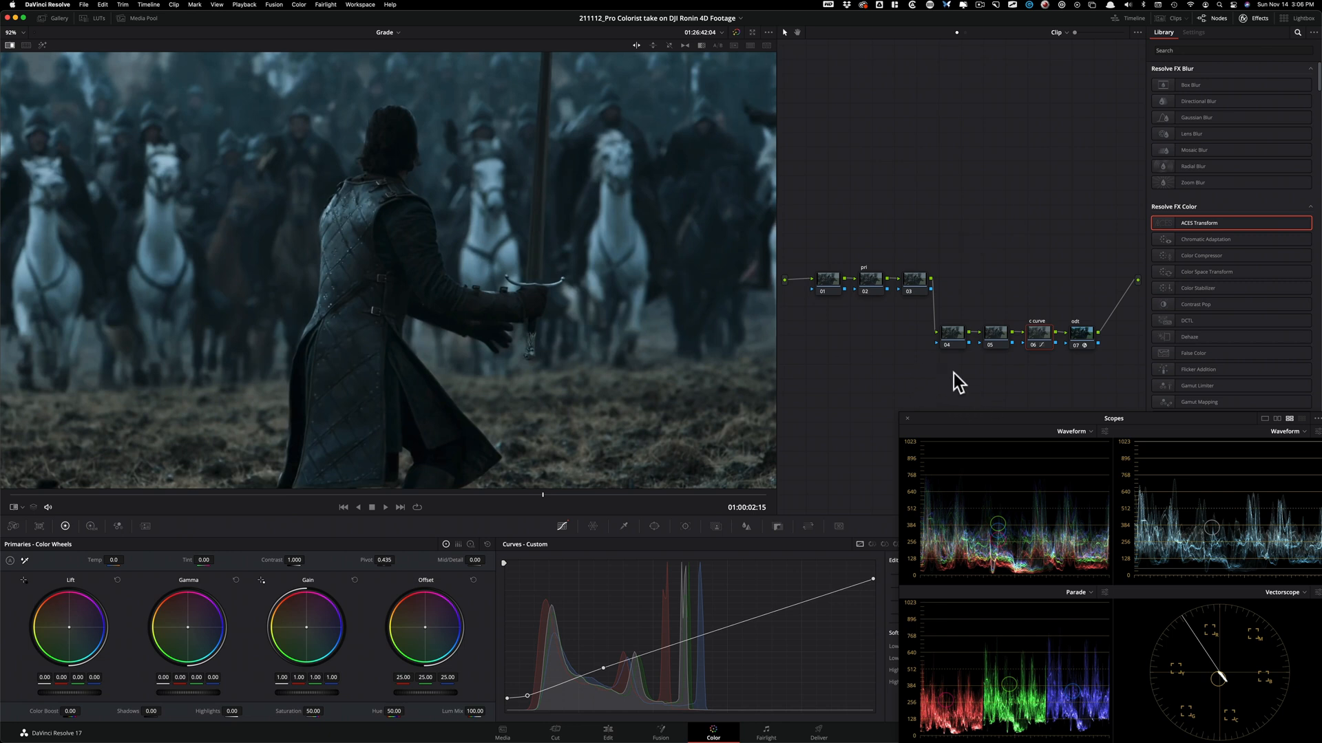
key("super+w")
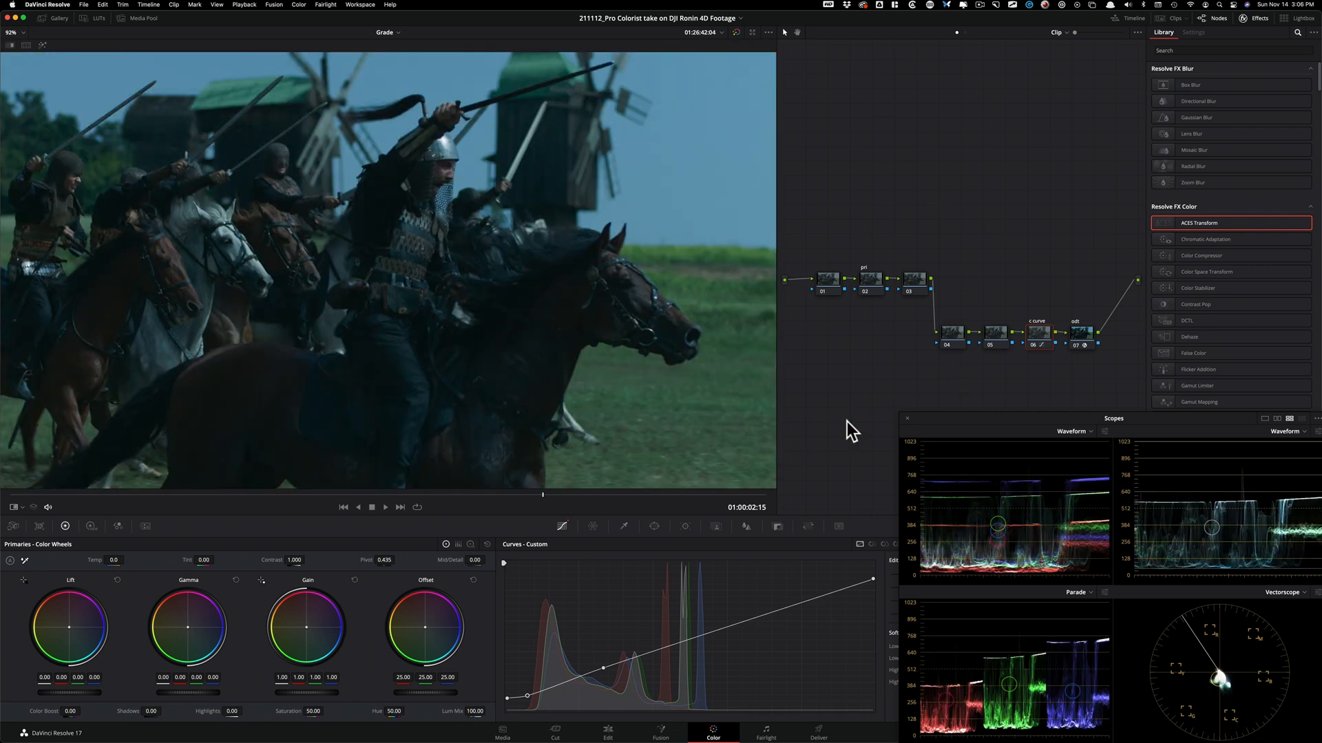
- Examine the red, green and blue channel levels of the shot and the reference still on the Parade scope
key("super+w")
key("super+w")
key("super+w")
key("super+w")
key("super+w")
key("super+w")
key("super+w")
key("super+w")
key("super+w")
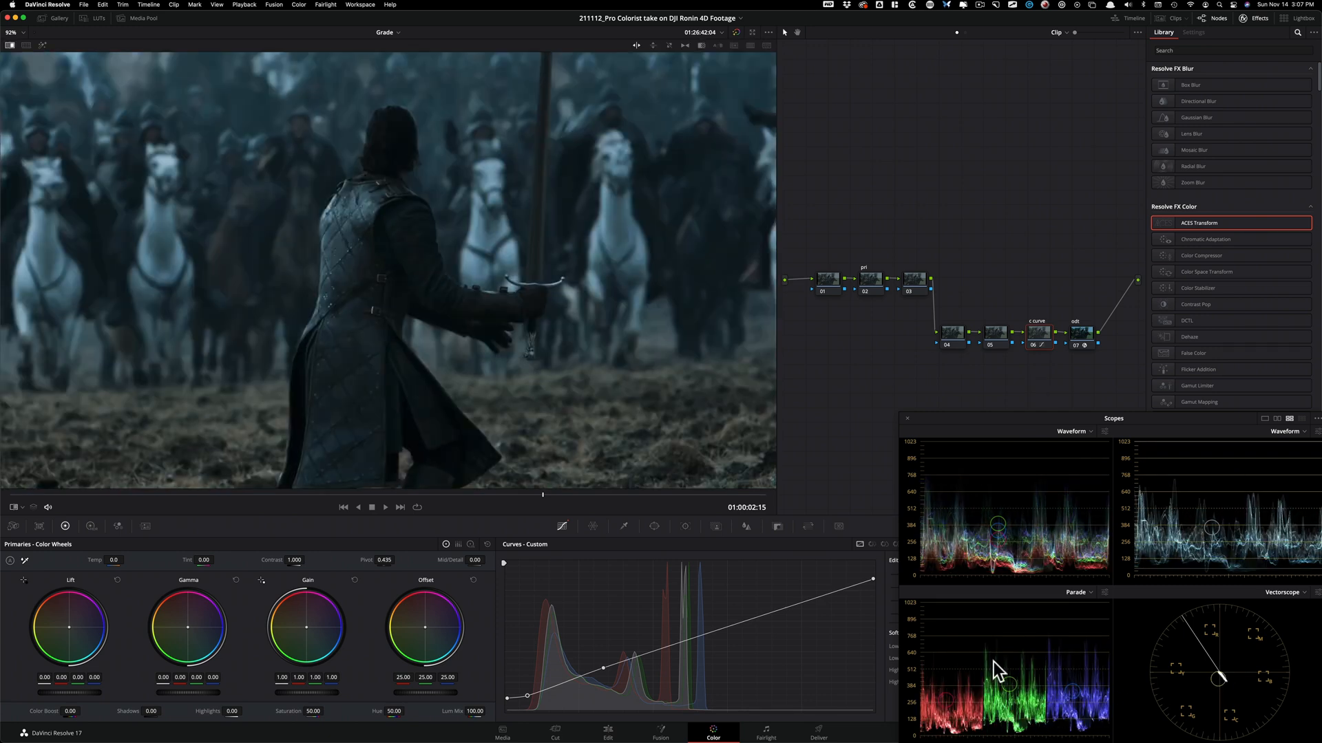
key("super+w")
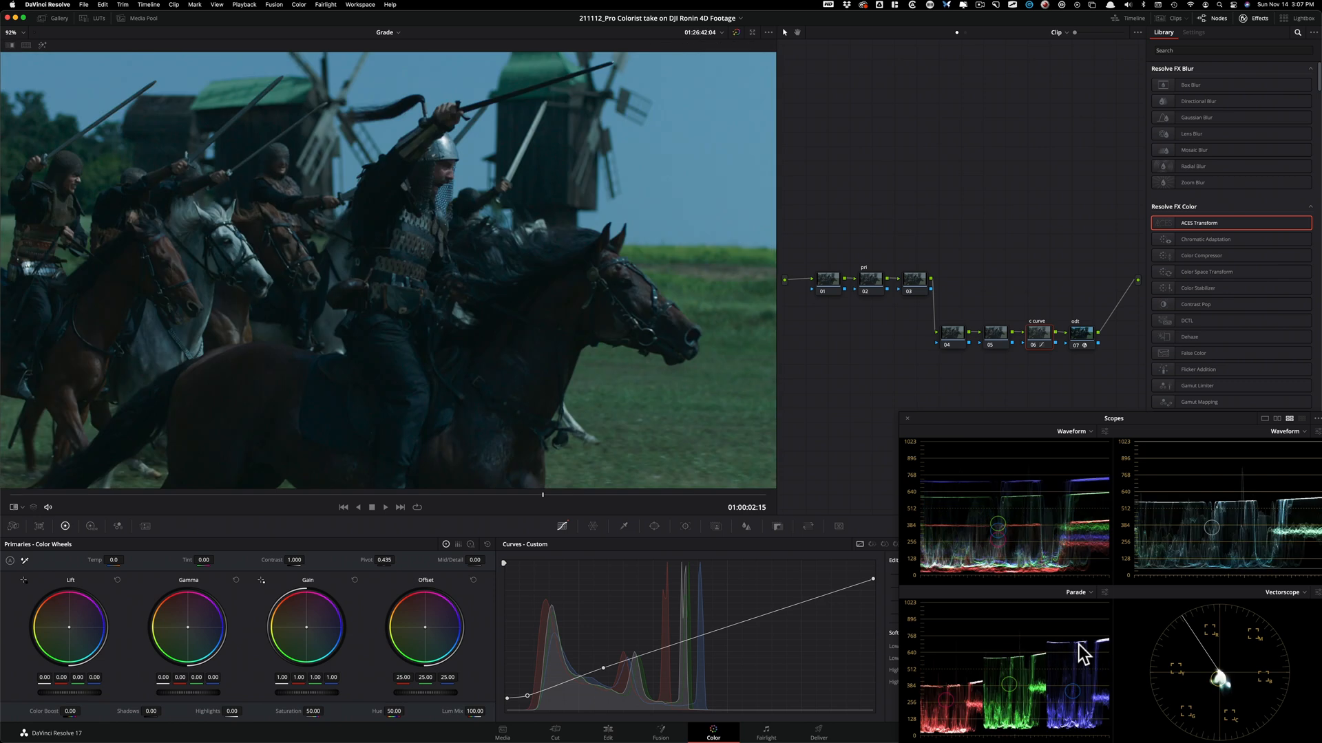
key("super+w")
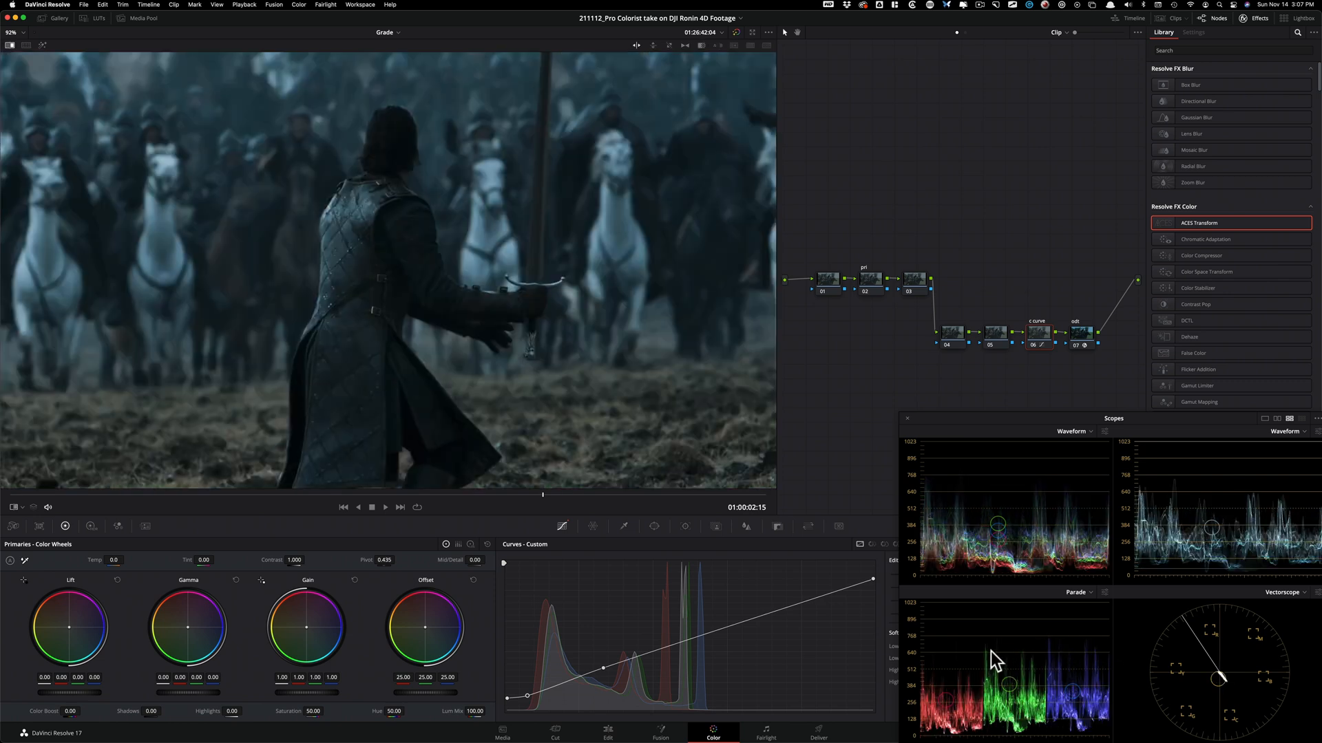
key("super+w")
key("super+w")
key("super+w")
key("super+w")
key("super+w")
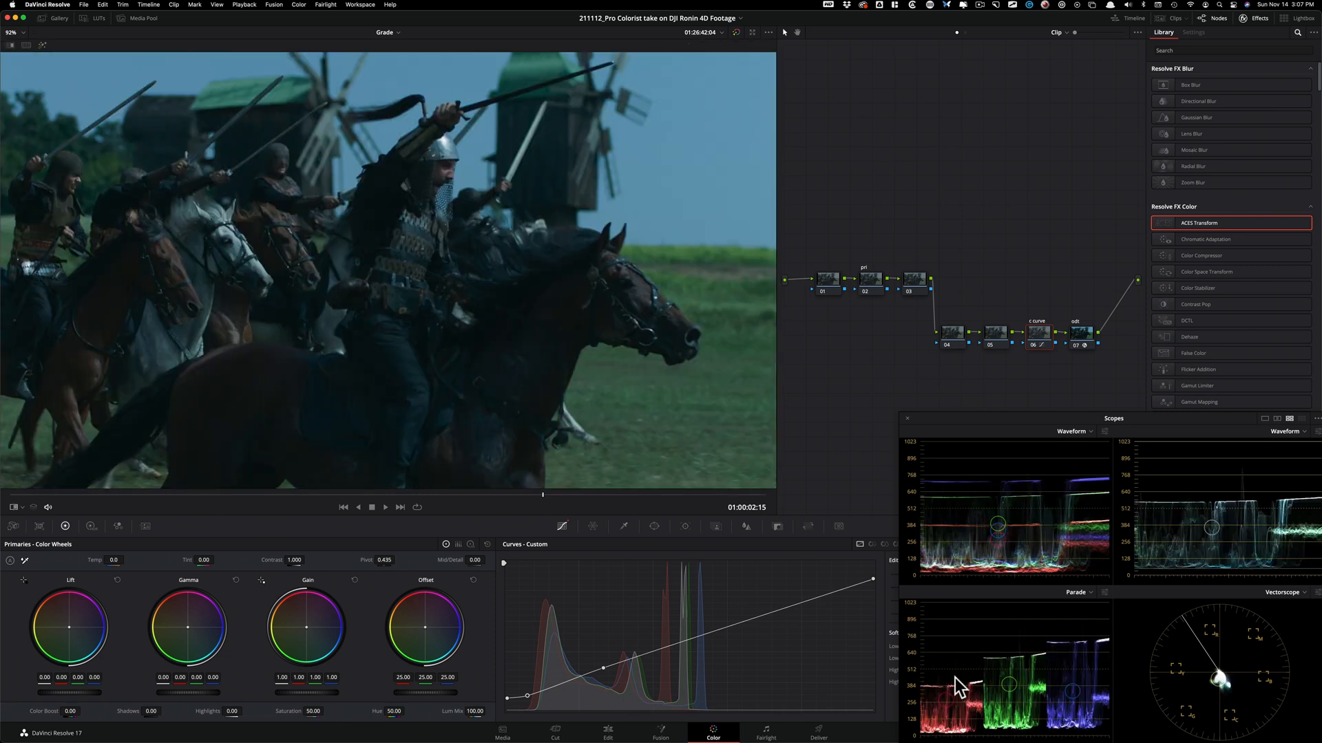
key("super+w")
key("super+w")
key("super+w")
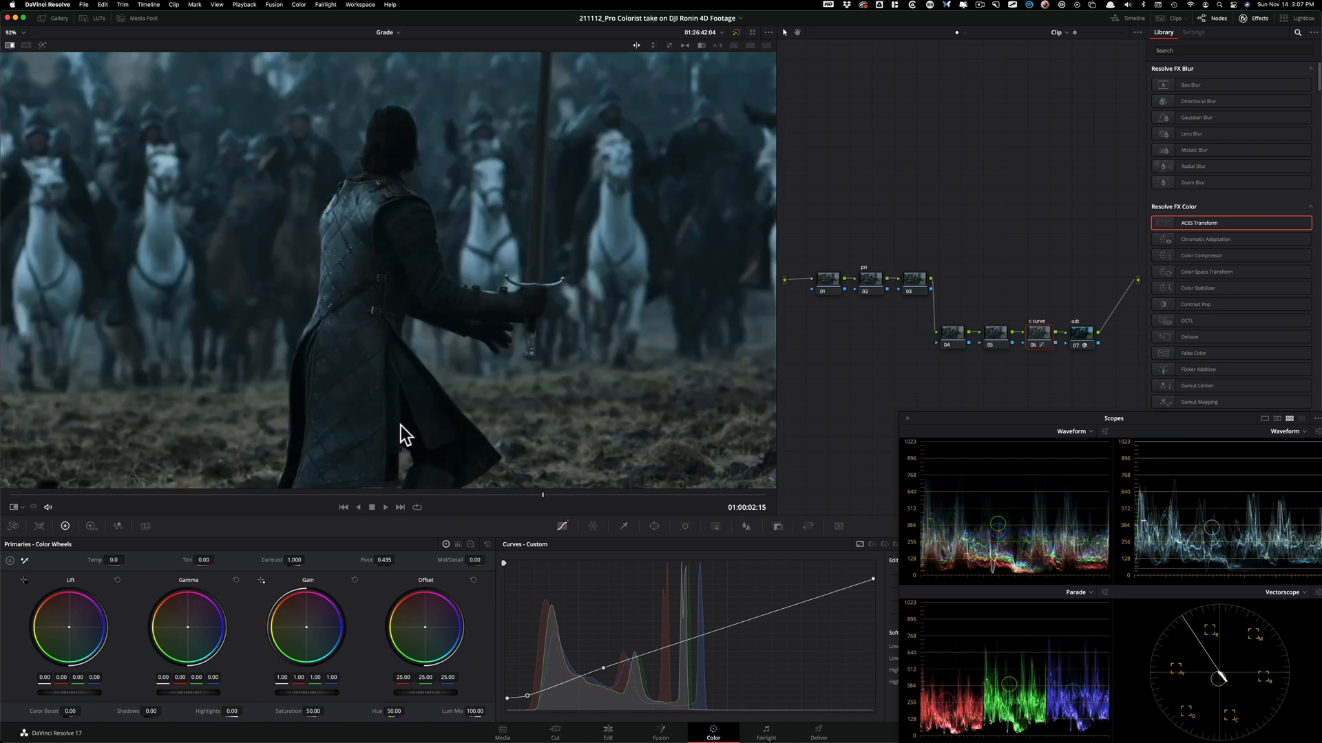
key("super+w")
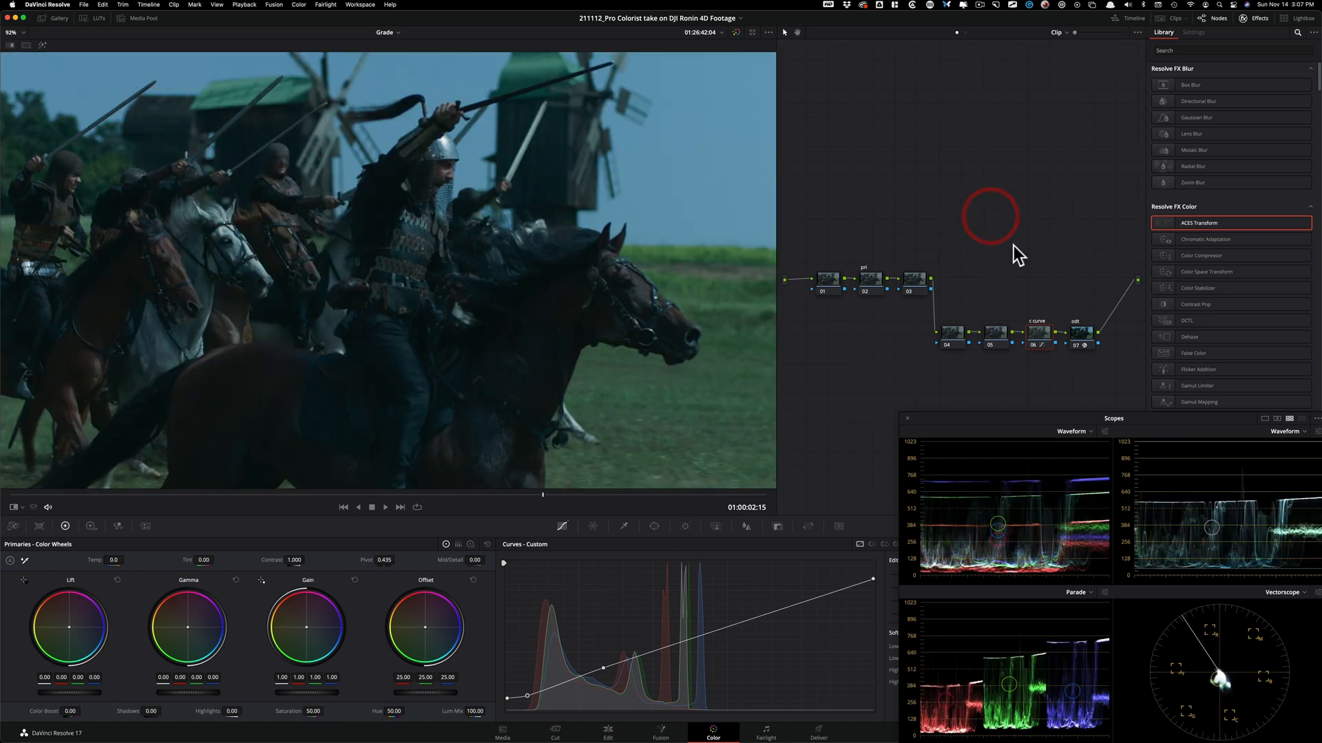
- Set the pri node's red Offset to 27.00 and check the shot against the reference still
left_click(907, 204)
key("super+d")
left_click(923, 199)
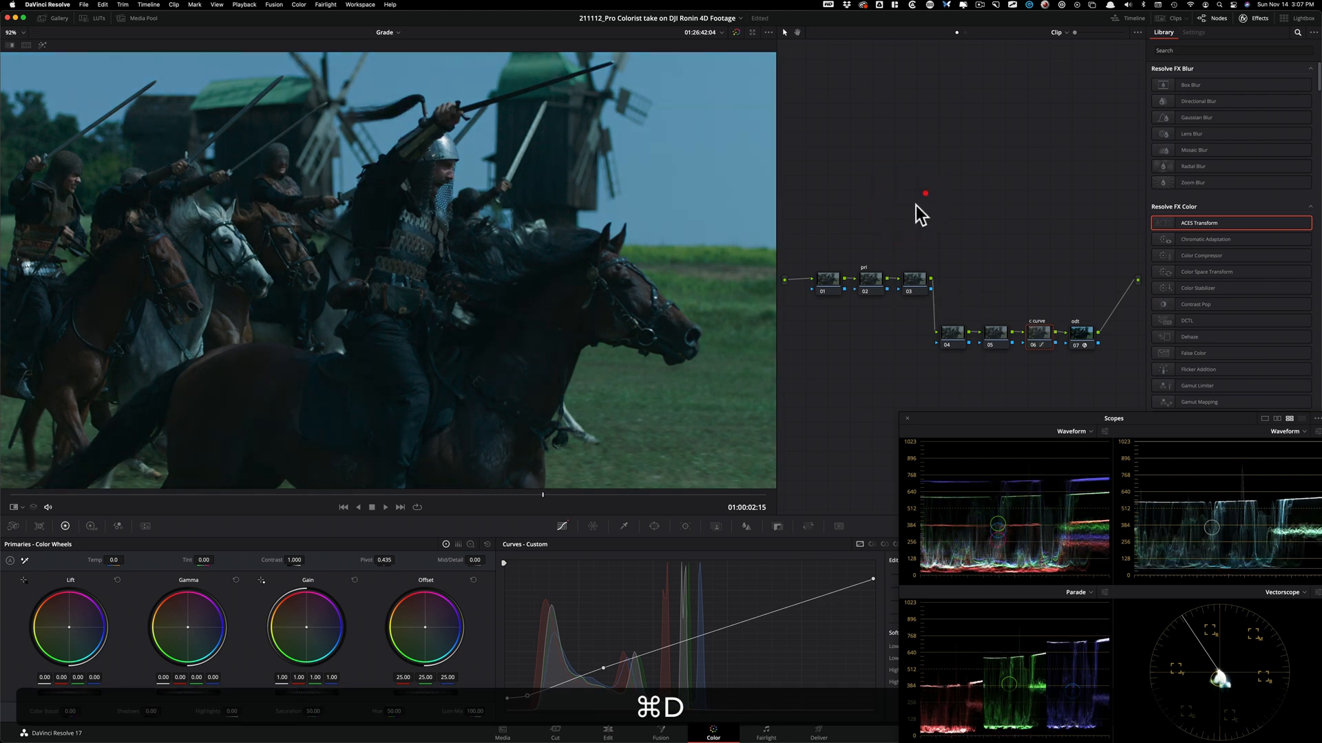
left_click(867, 282)
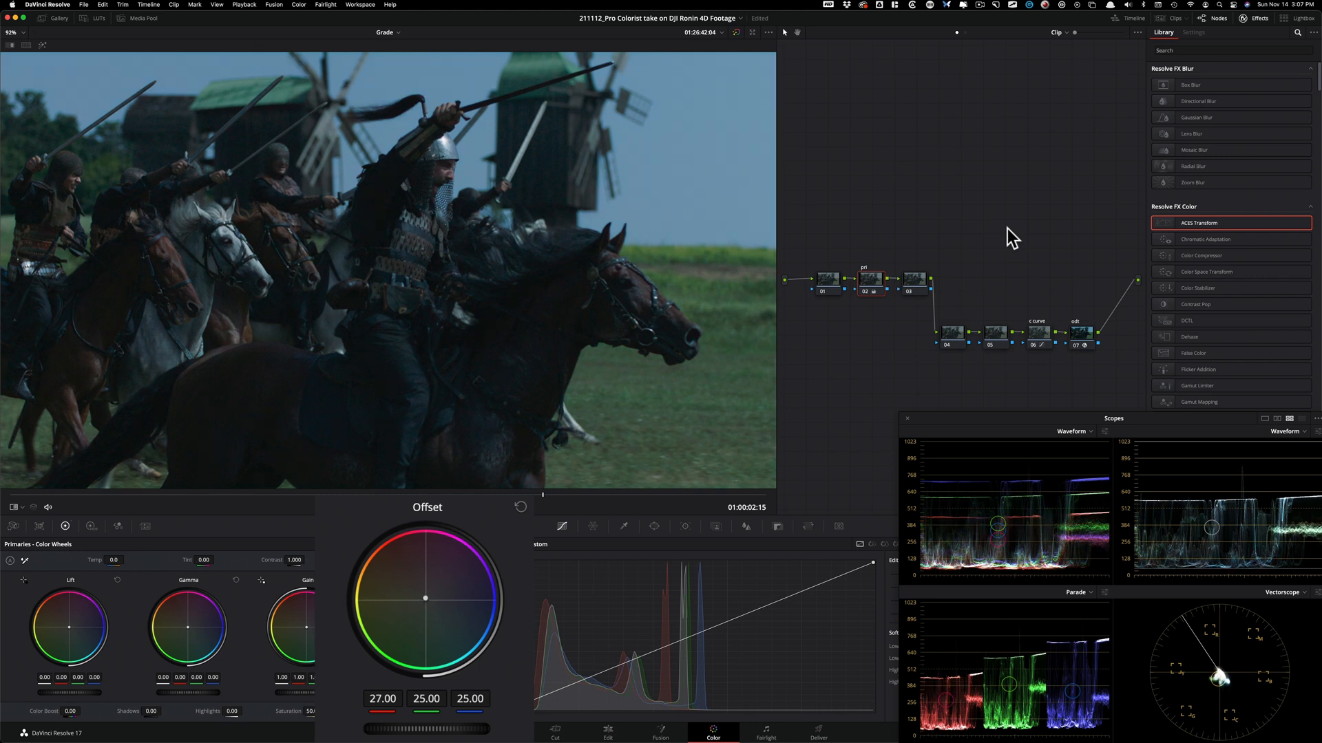
key("super+w")
key("super+w")
key("super+w")
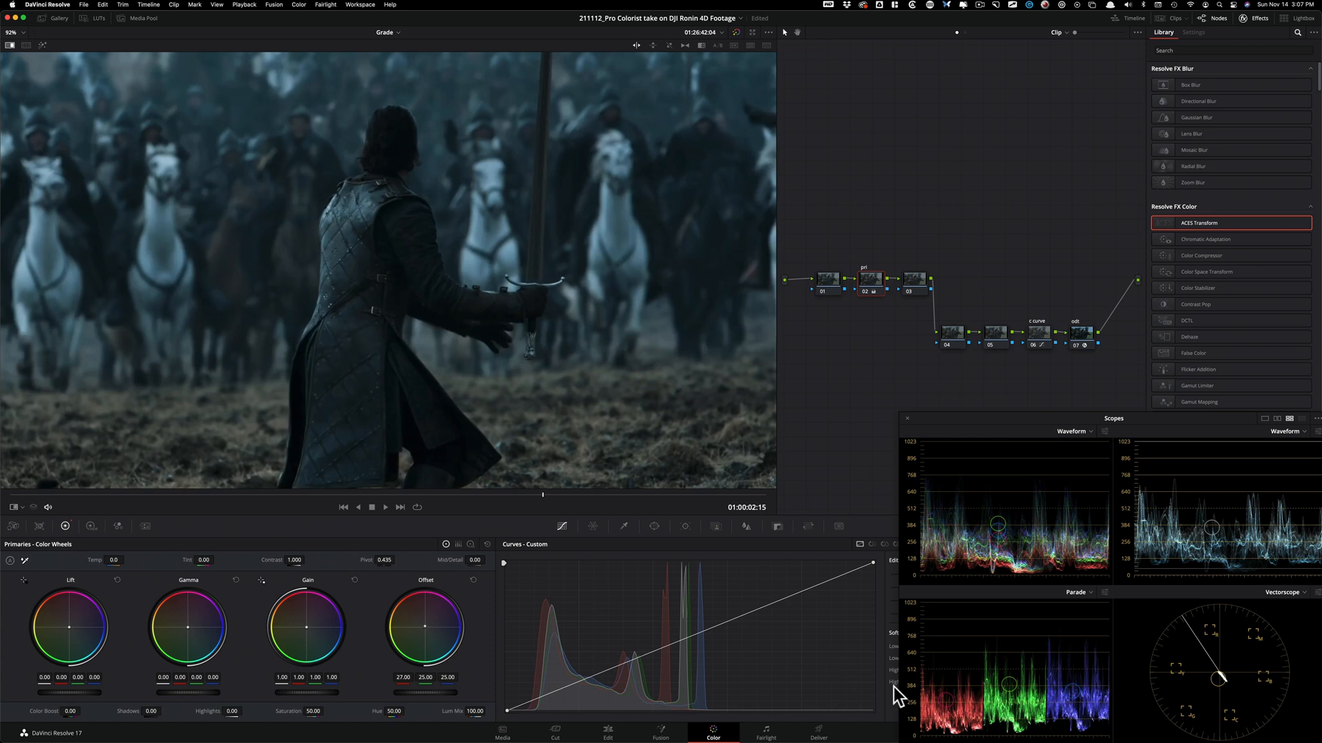
- Set the pri node's green and blue Offset to 26.00, checking the channel levels against the reference still on the Parade scope
key("super+w")
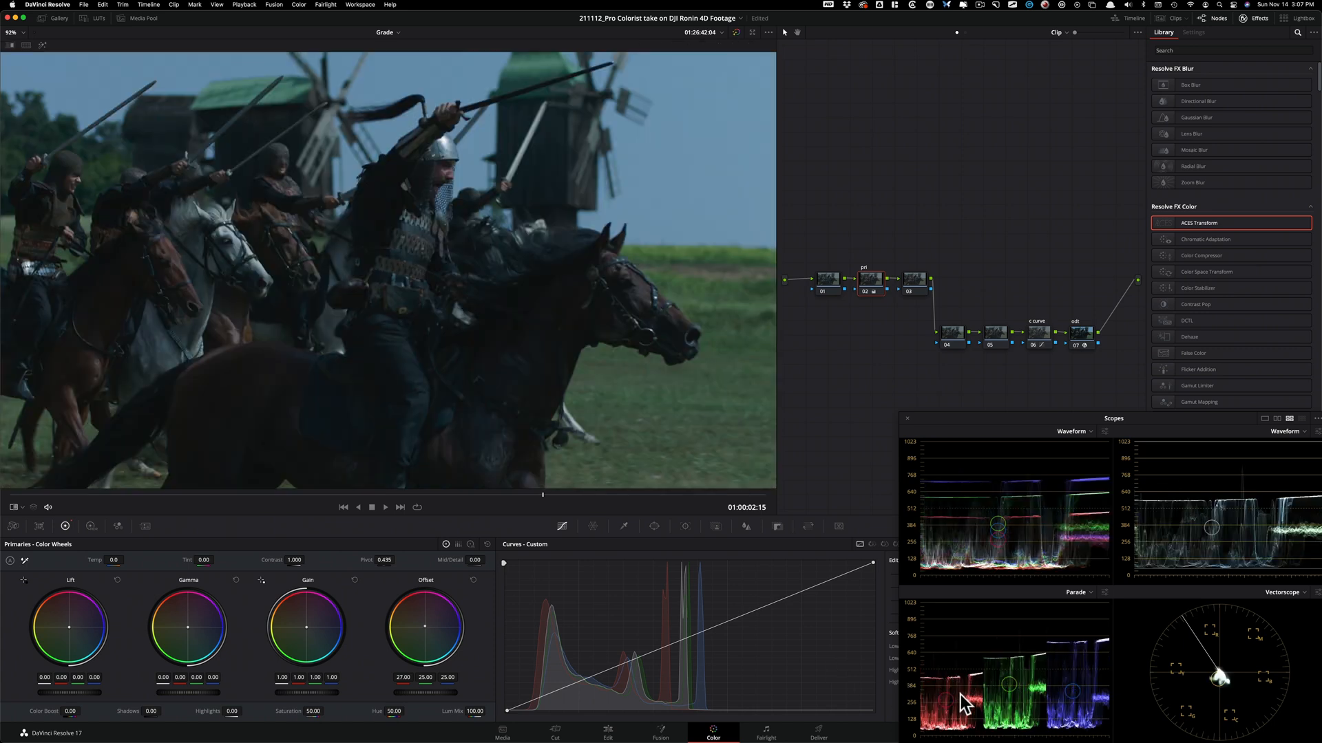
key("super+w")
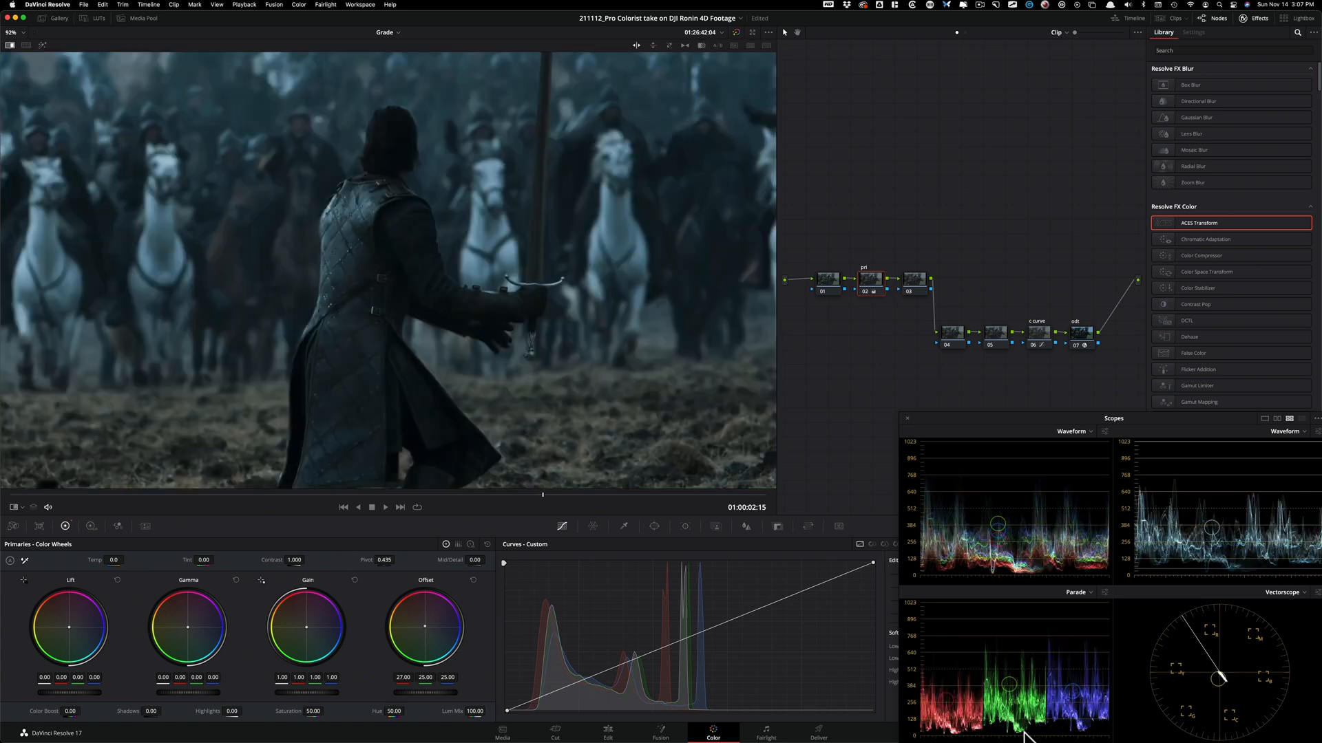
key("super+w")
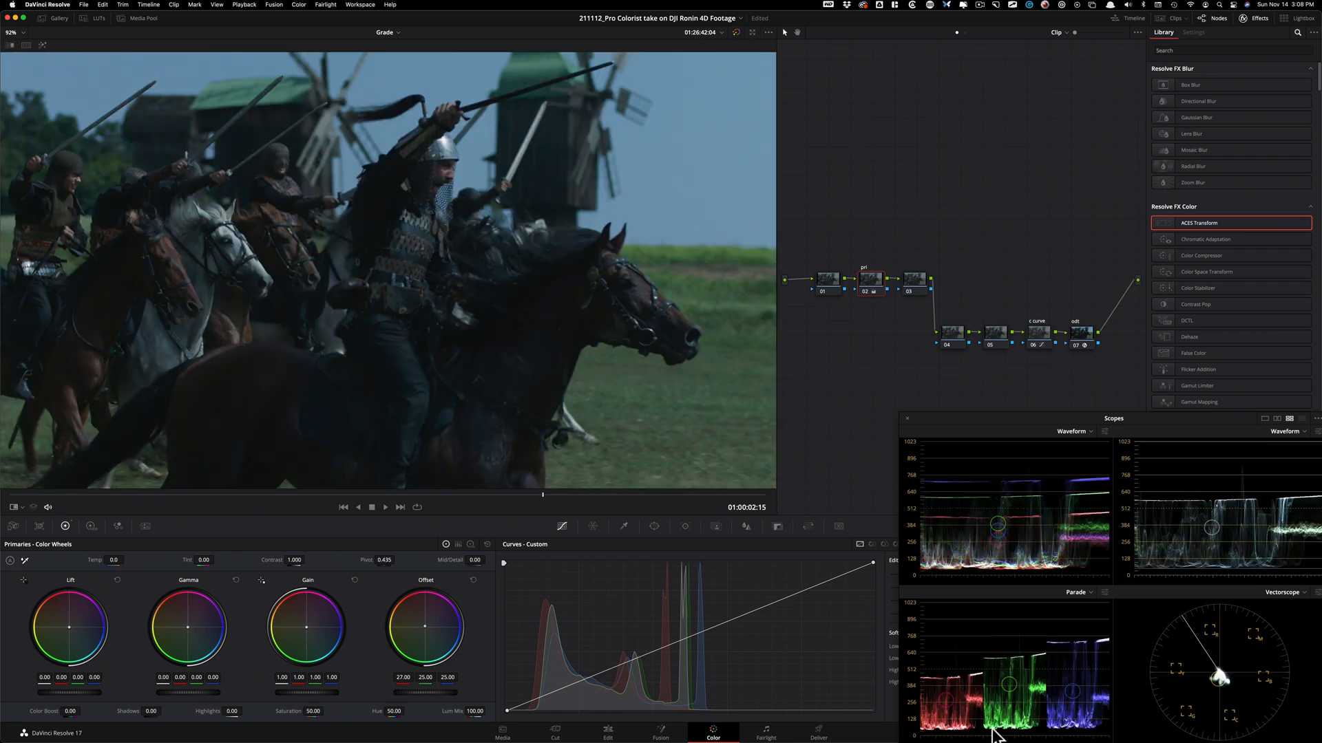
key("super+w")
key("super+w")
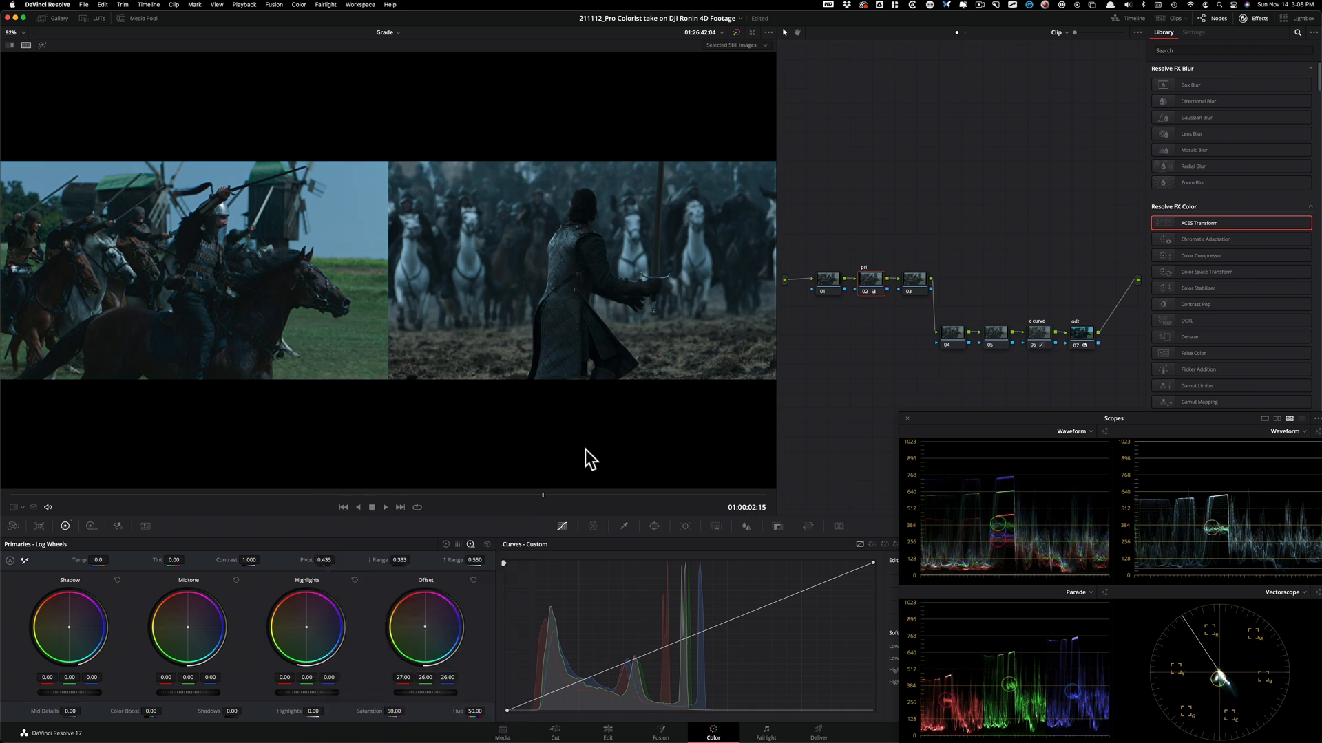
- Lower the pri node's Log Shadow to -0.02 in all three channels and check the shot against the full-frame reference still
key("5")
key("6")
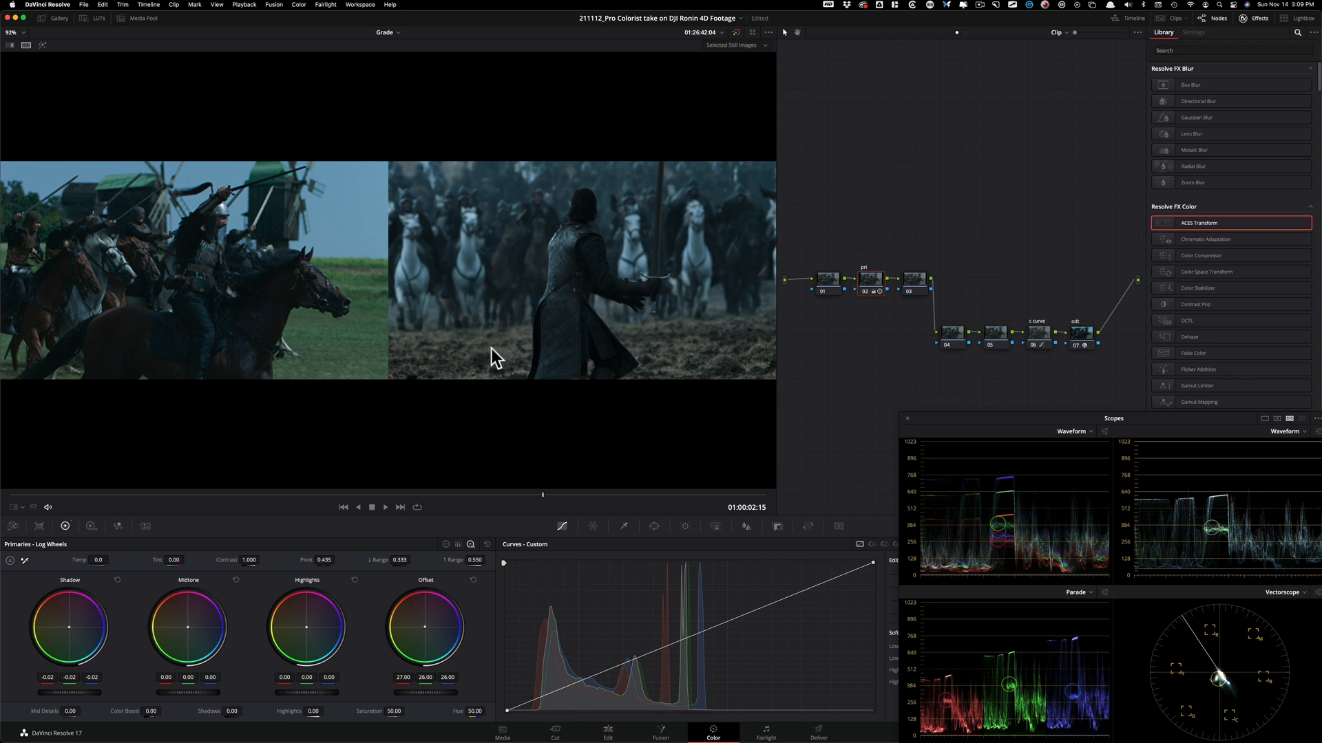
key("super+w")
key("super+w")
key("super+w")
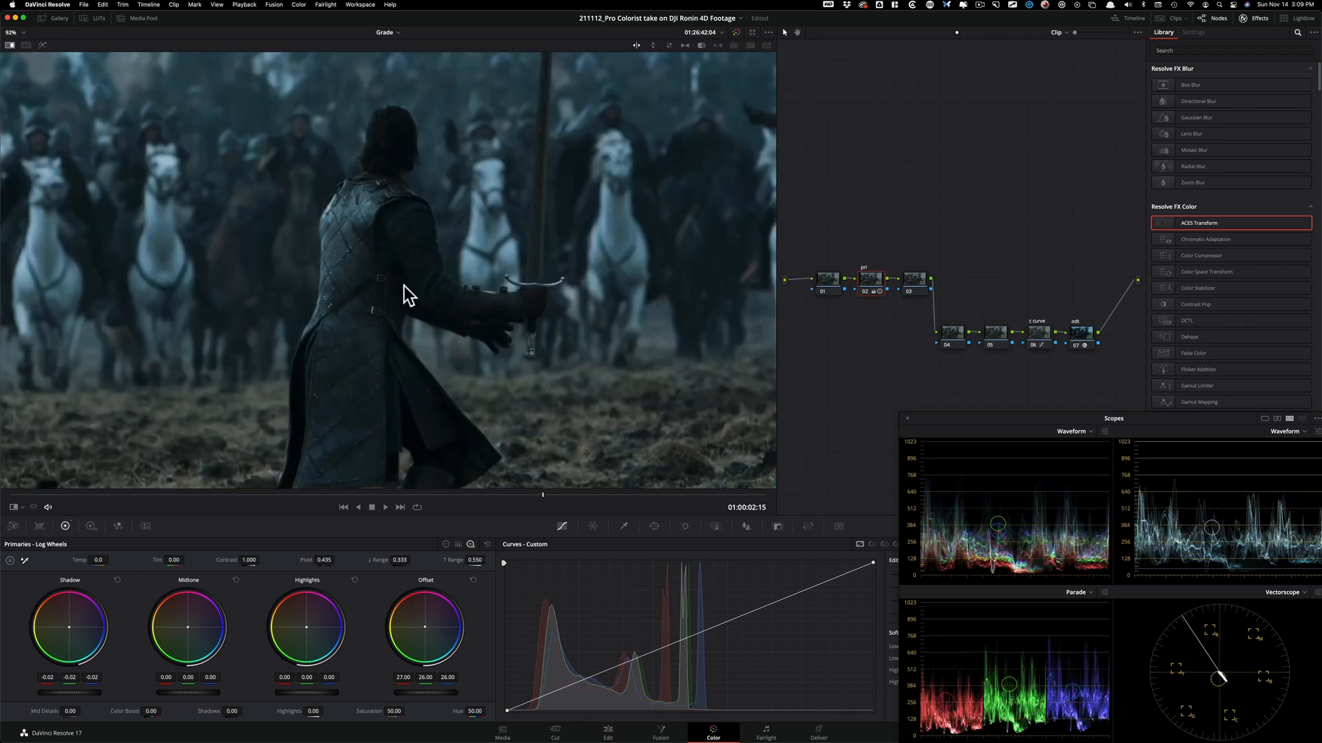
key("super+w")
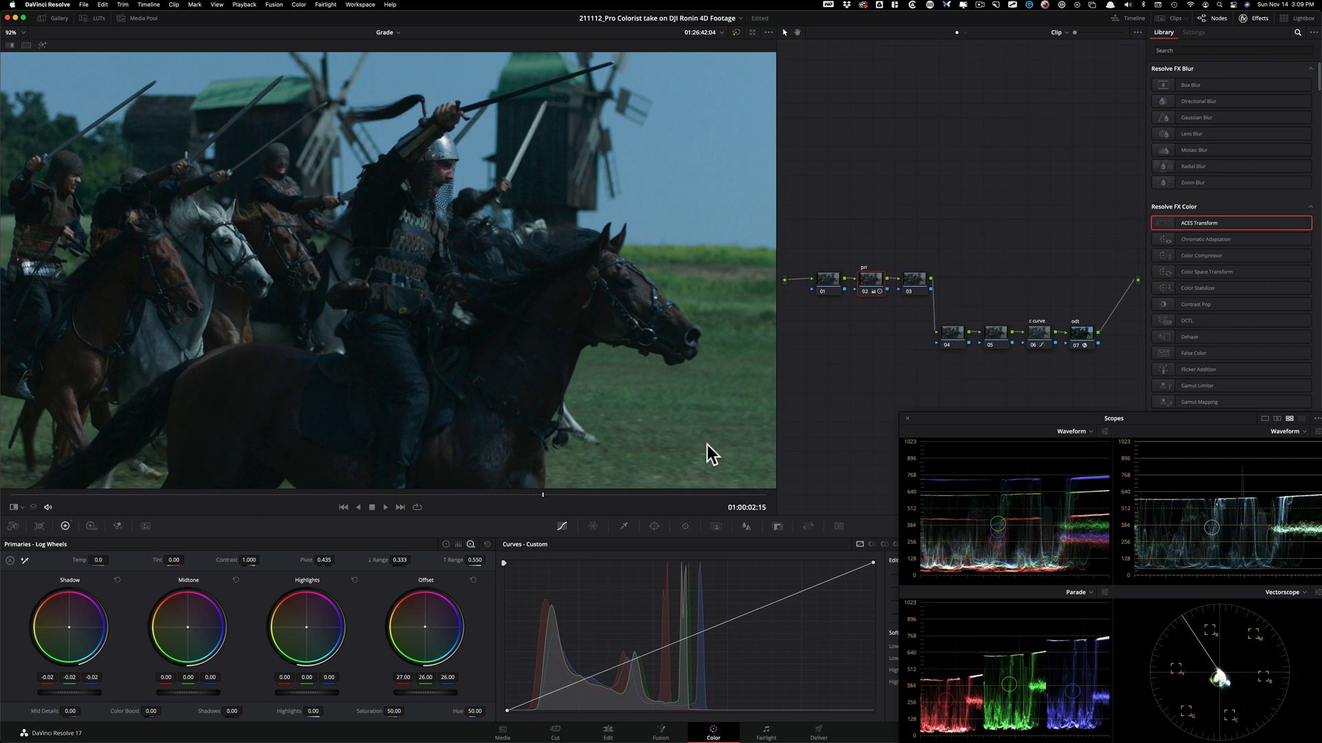
- Compare the shot with and without the pri node's correction, alternating with the reference still
key("super+d")
key("super+d")
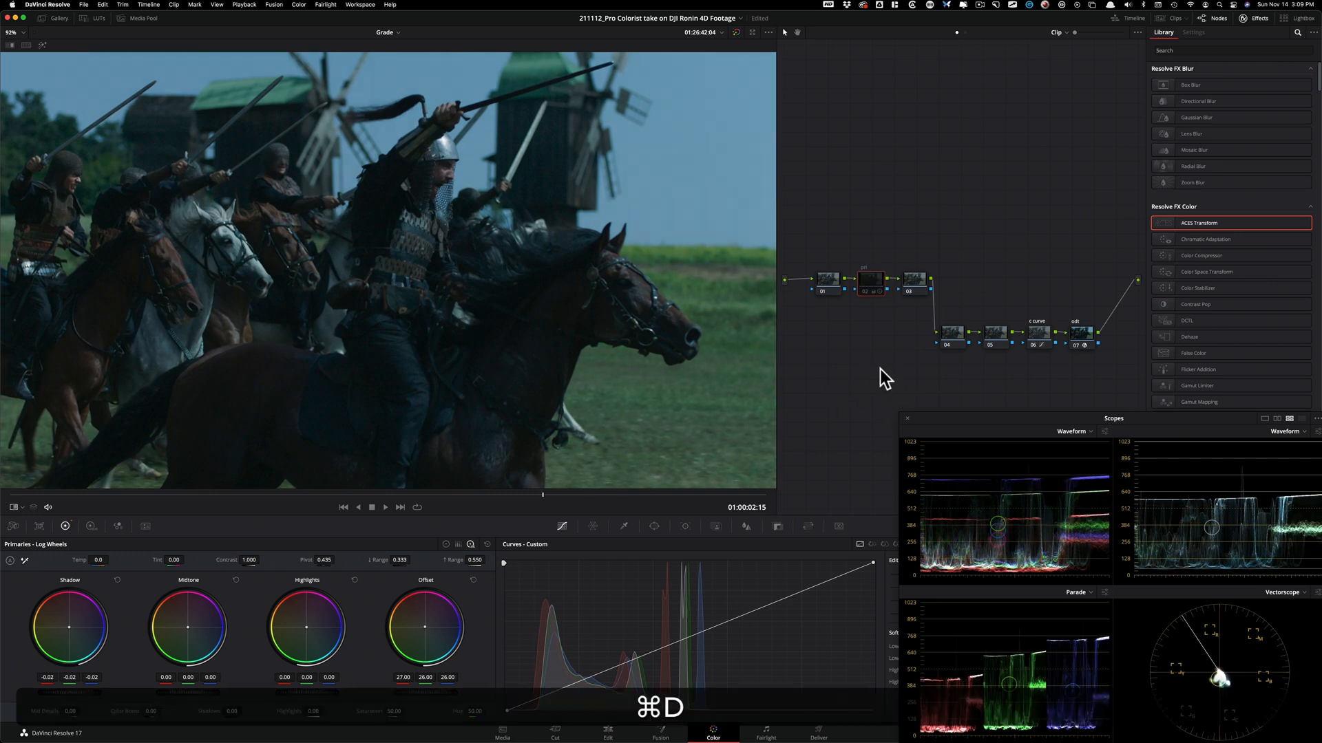
key("super+w")
key("super+w")
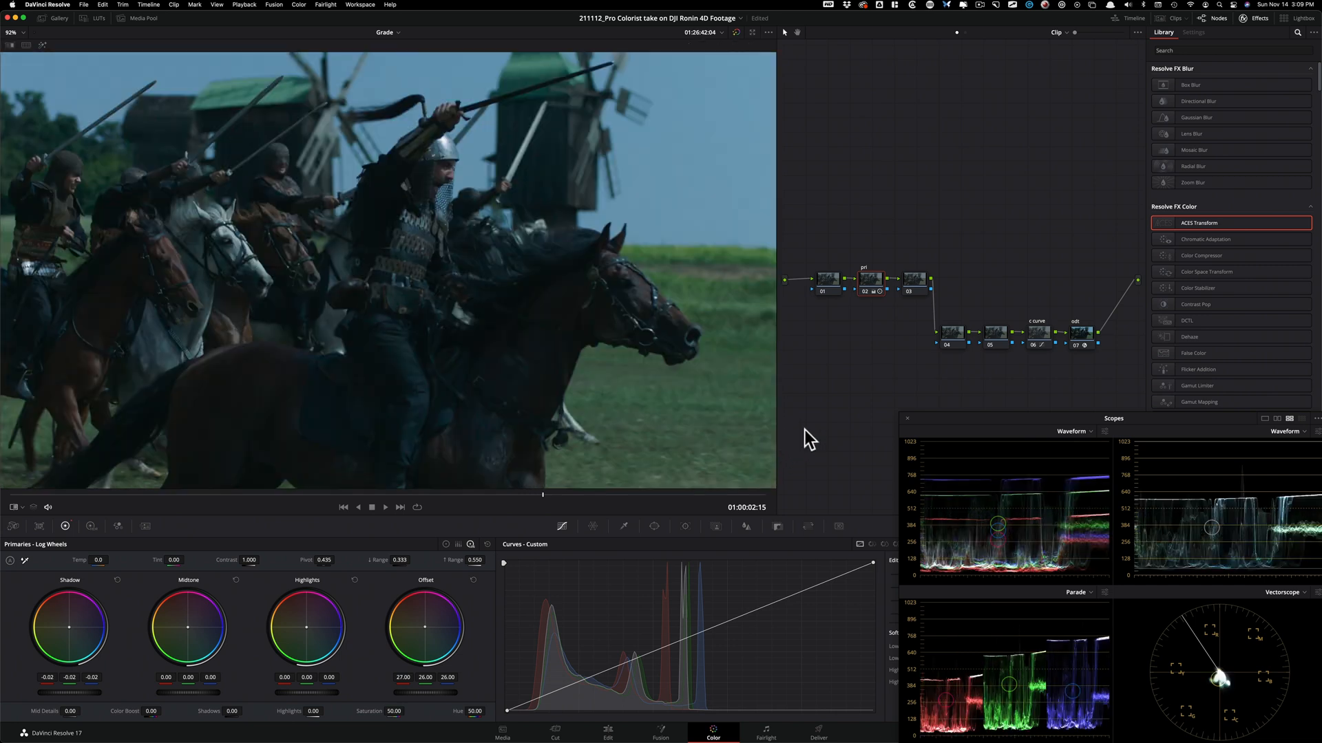
key("super+w")
key("super+w")
key("super+d")
key("super+w")
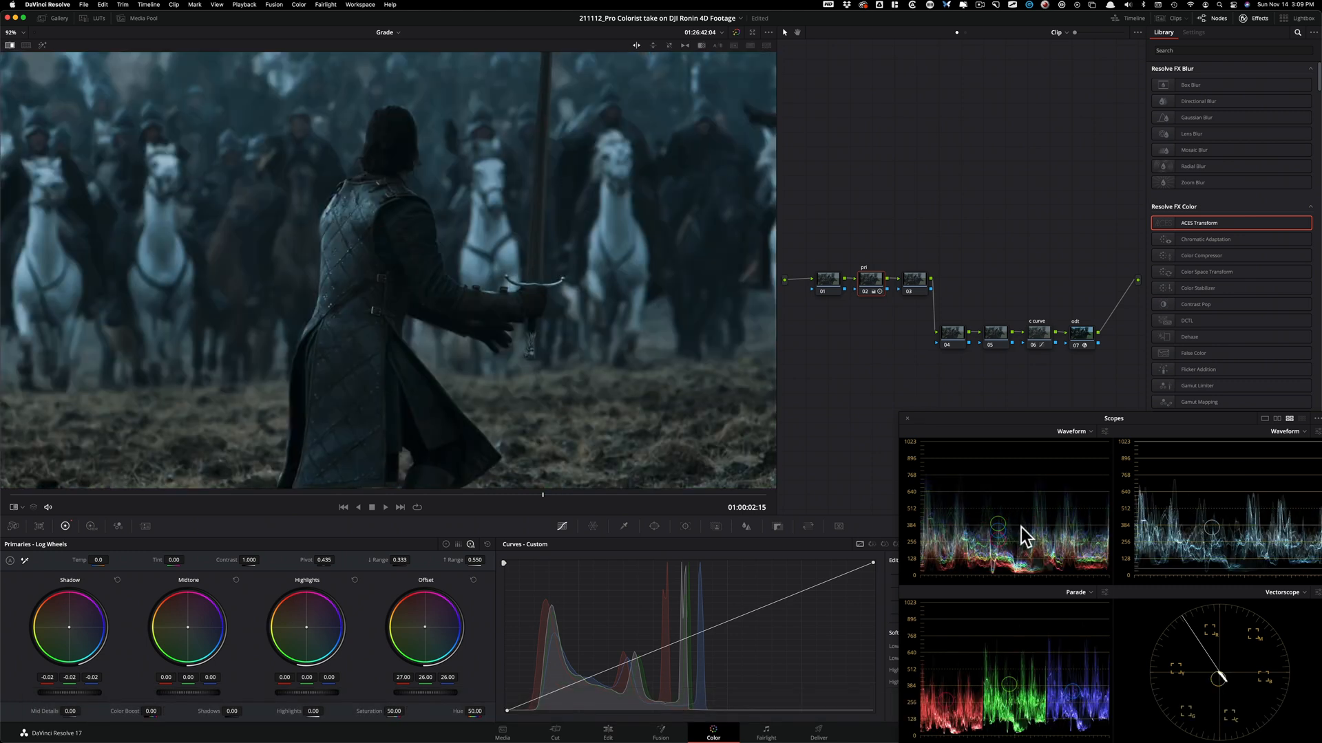
key("super+w")
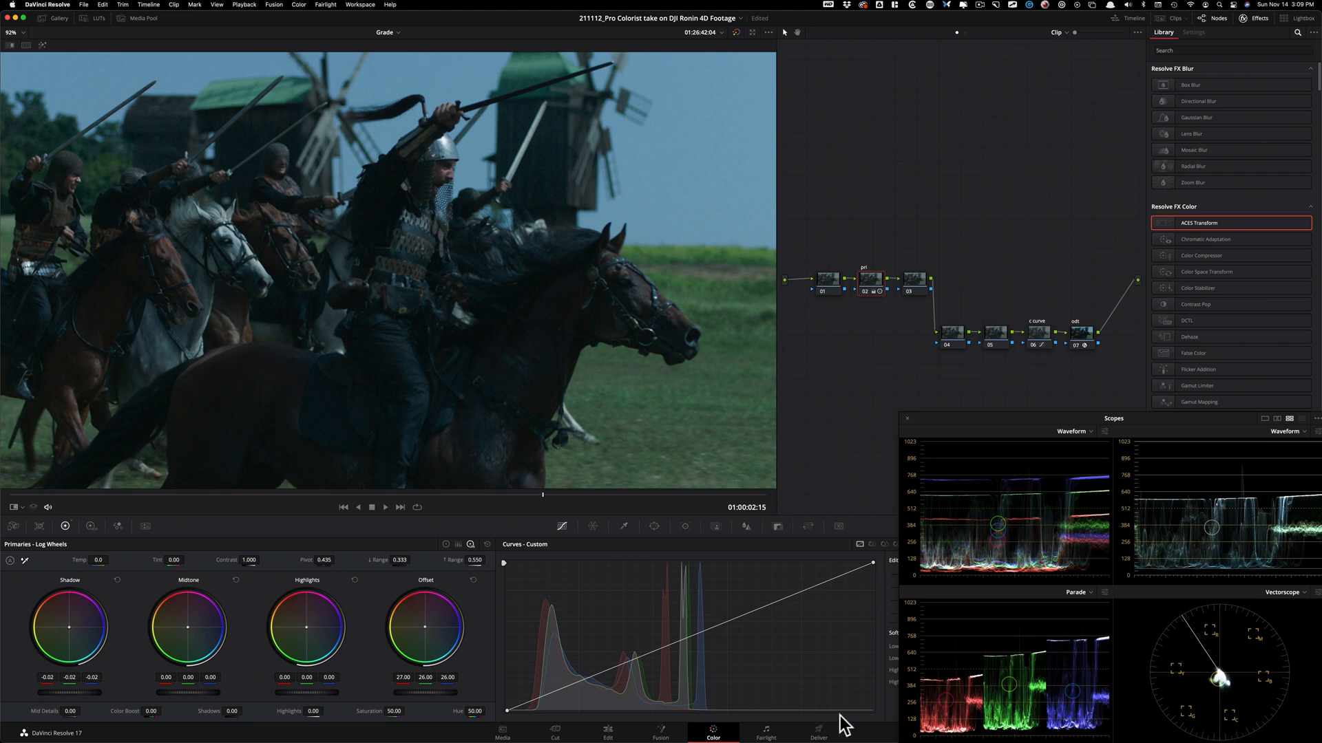
- Examine the shadow and highlight levels of the shot and the reference still on the Parade and Waveform scopes
left_click(895, 354)
key("super+w")
key("super+w")
key("super+w")
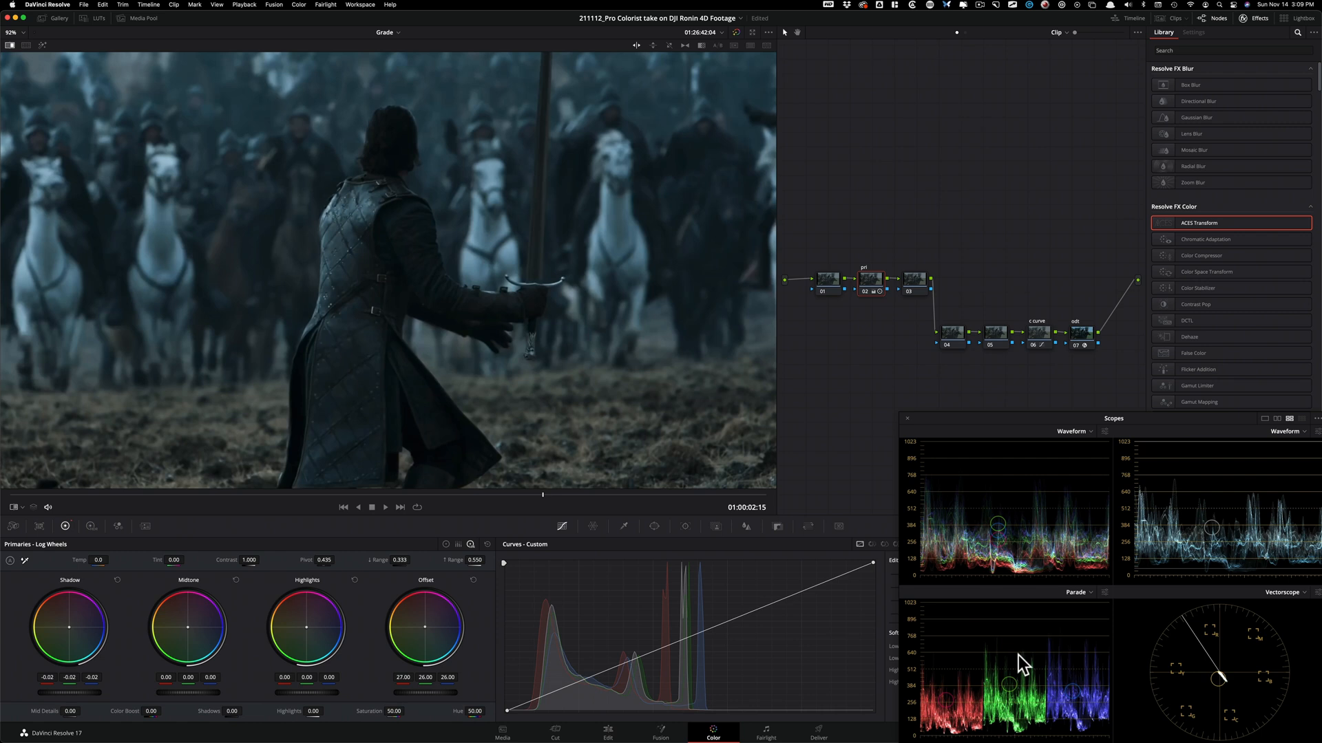
key("super+w")
key("super+w")
key("super+w")
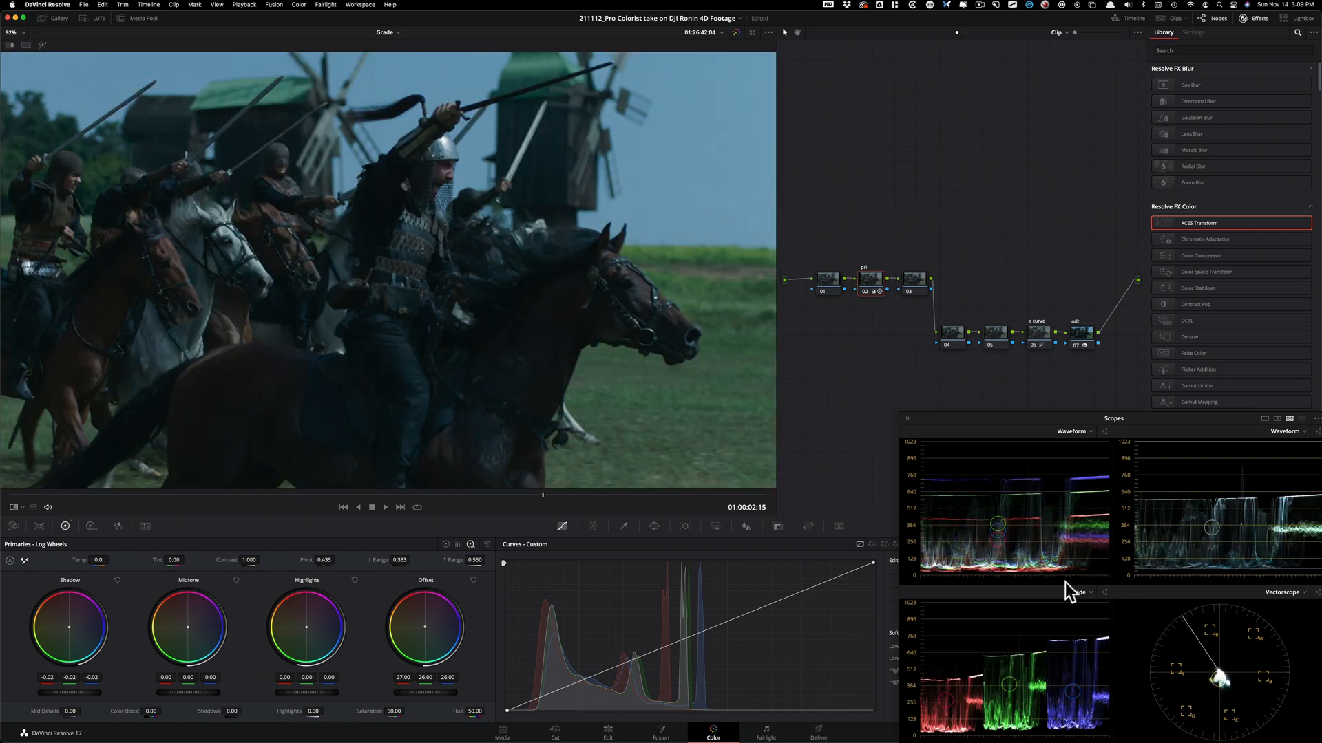
key("super+w")
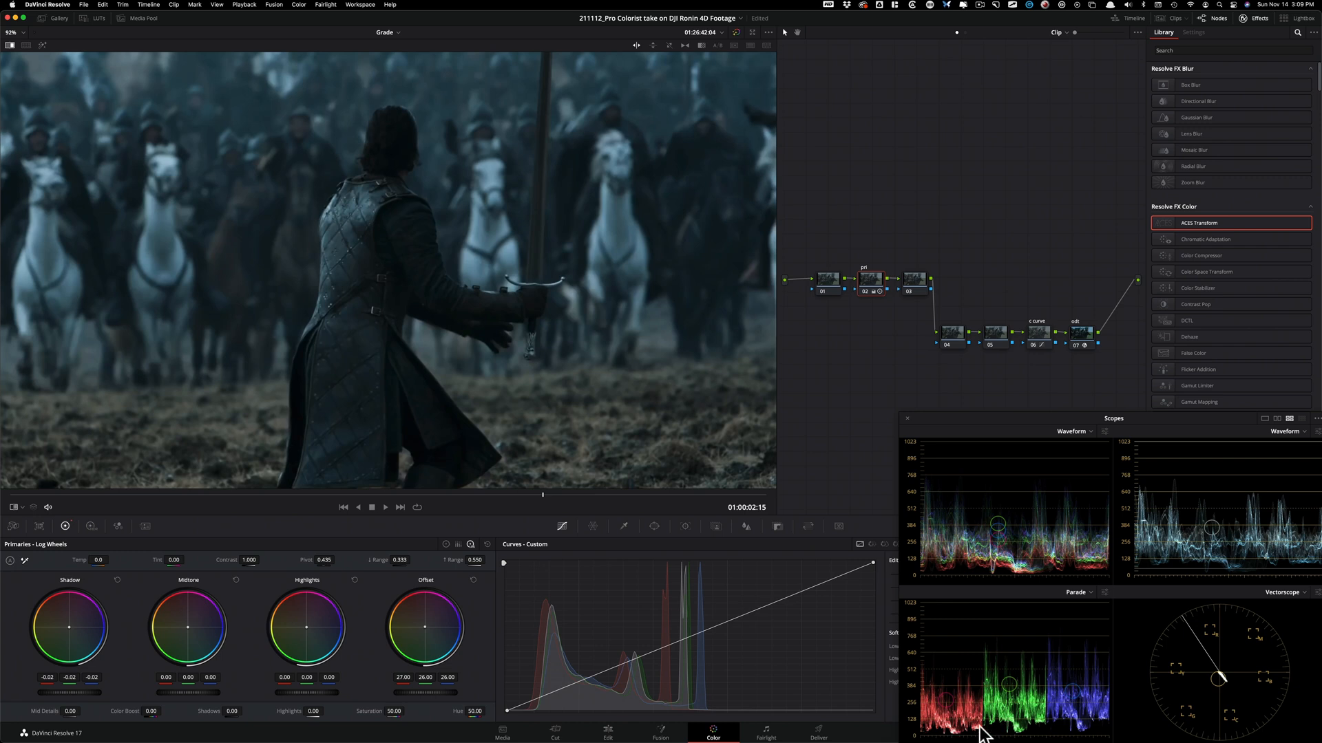
key("super+w")
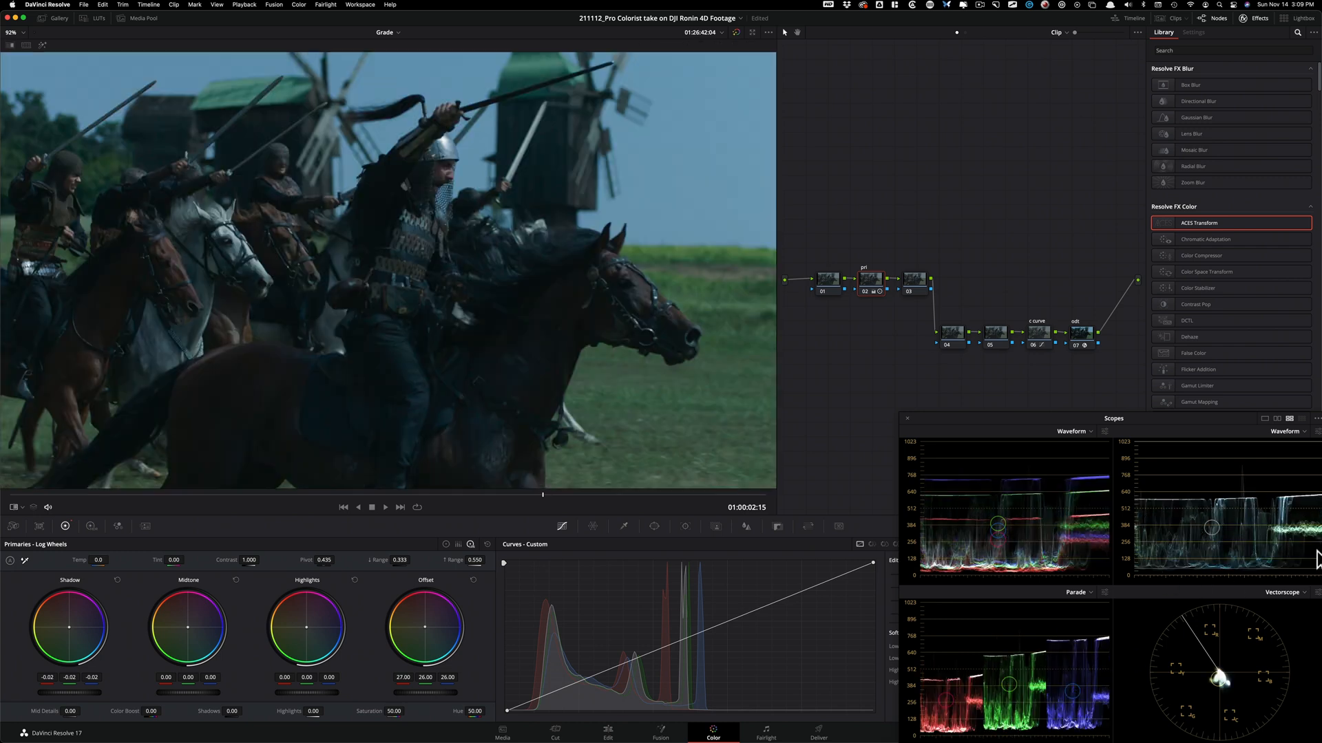
key("super+w")
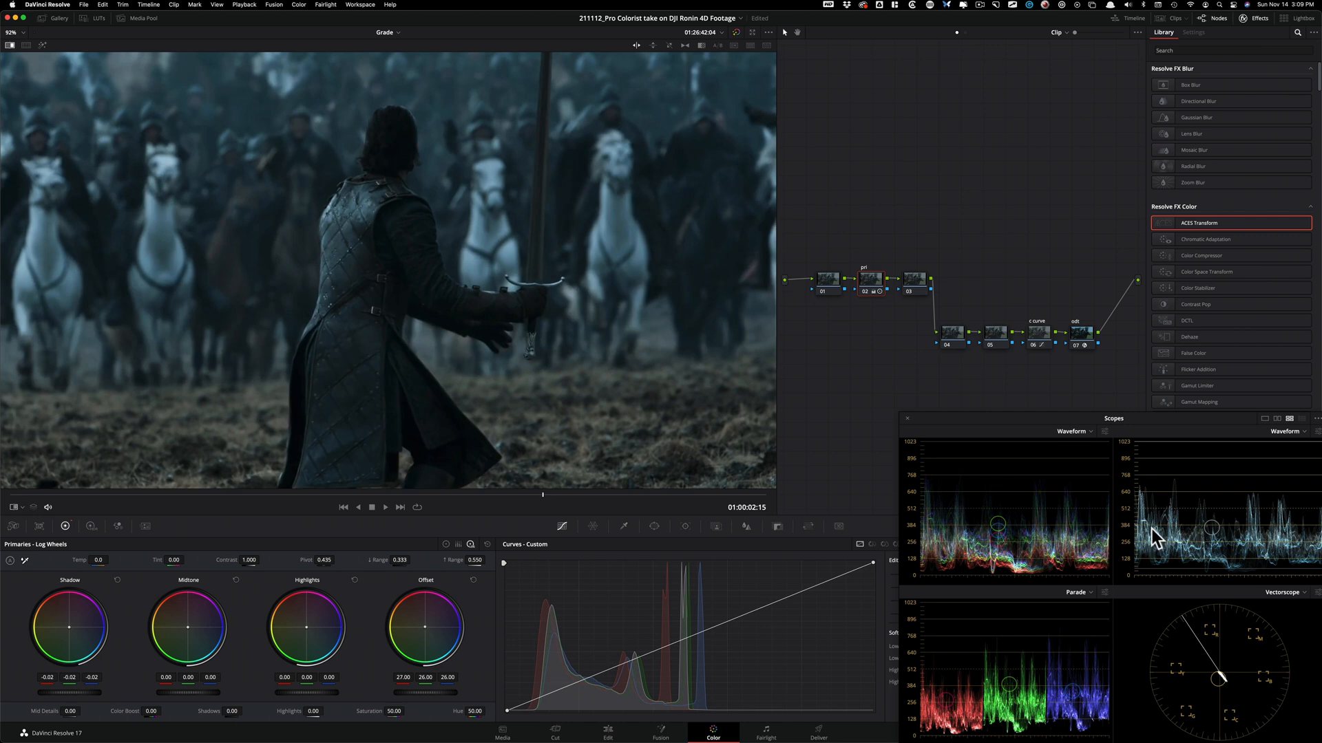
key("super+w")
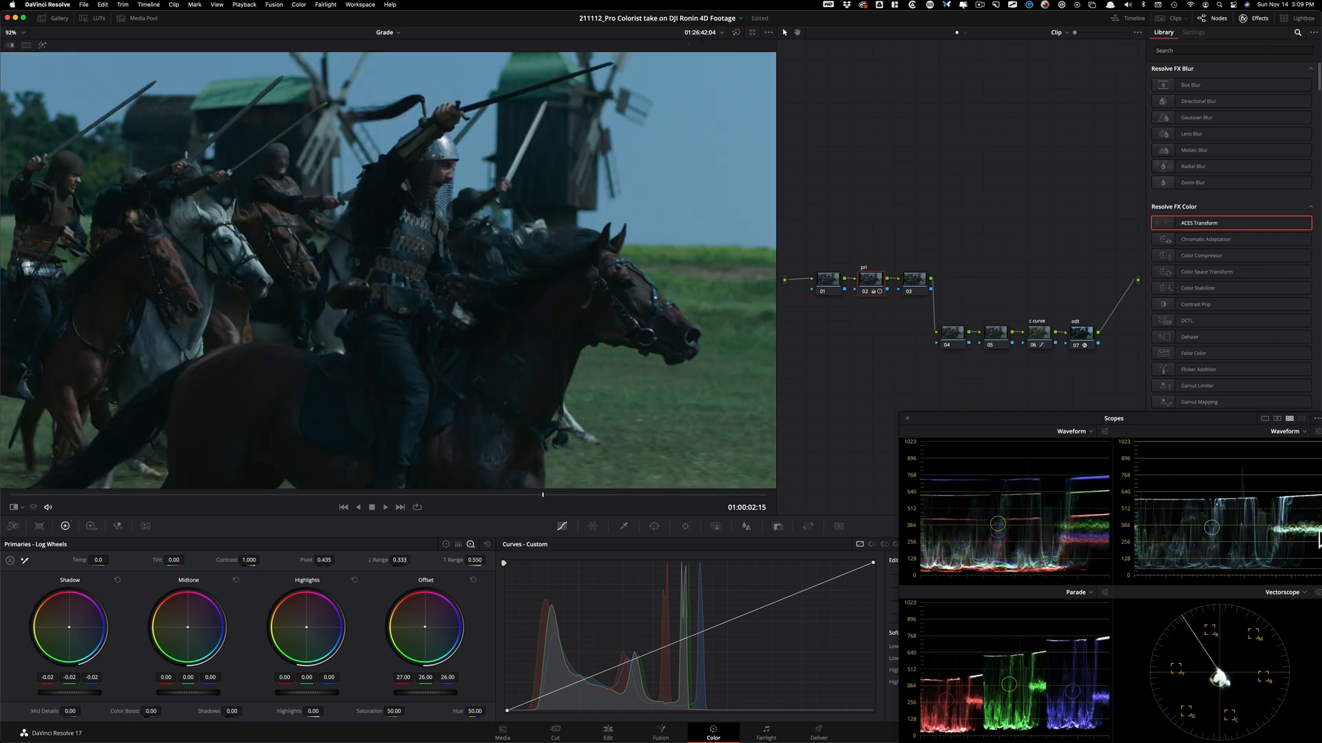
key("super+w")
key("super+w")
- Label node 03, directly after the pri node, "look"
left_click(865, 226)
left_click(927, 215)
left_click(914, 279)
key("Tab")
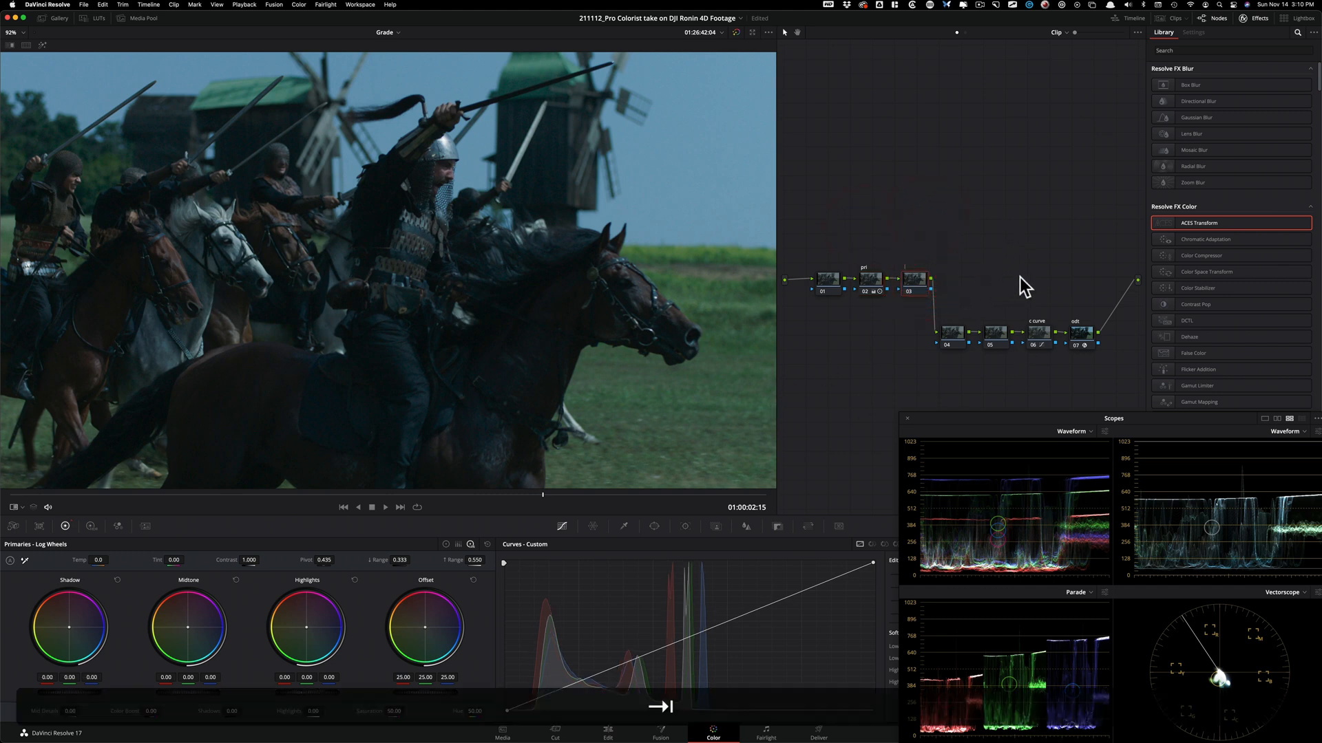
type("look")
key("Return")
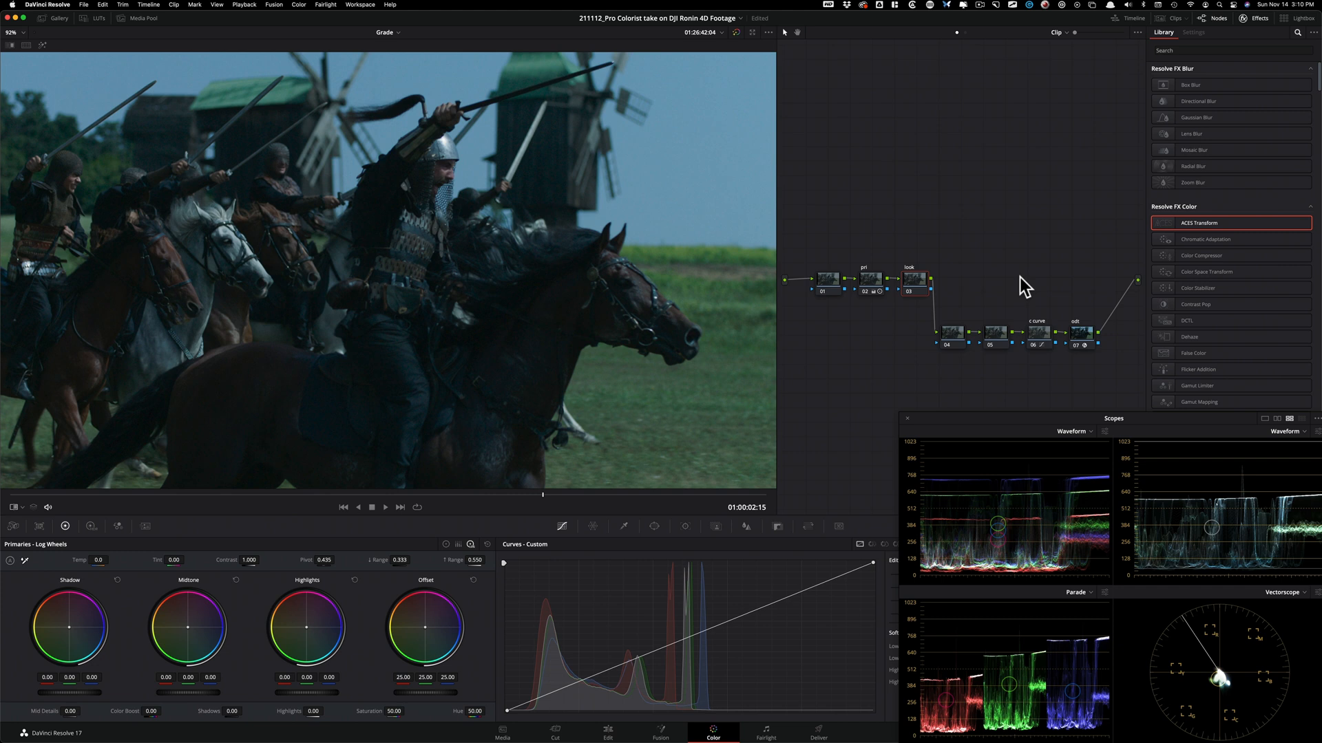
- Anchor the sky's blue on the look node's Hue Vs Sat curve with a point at input hue 99.68 and saturation 1.00
key("alt+super+w")
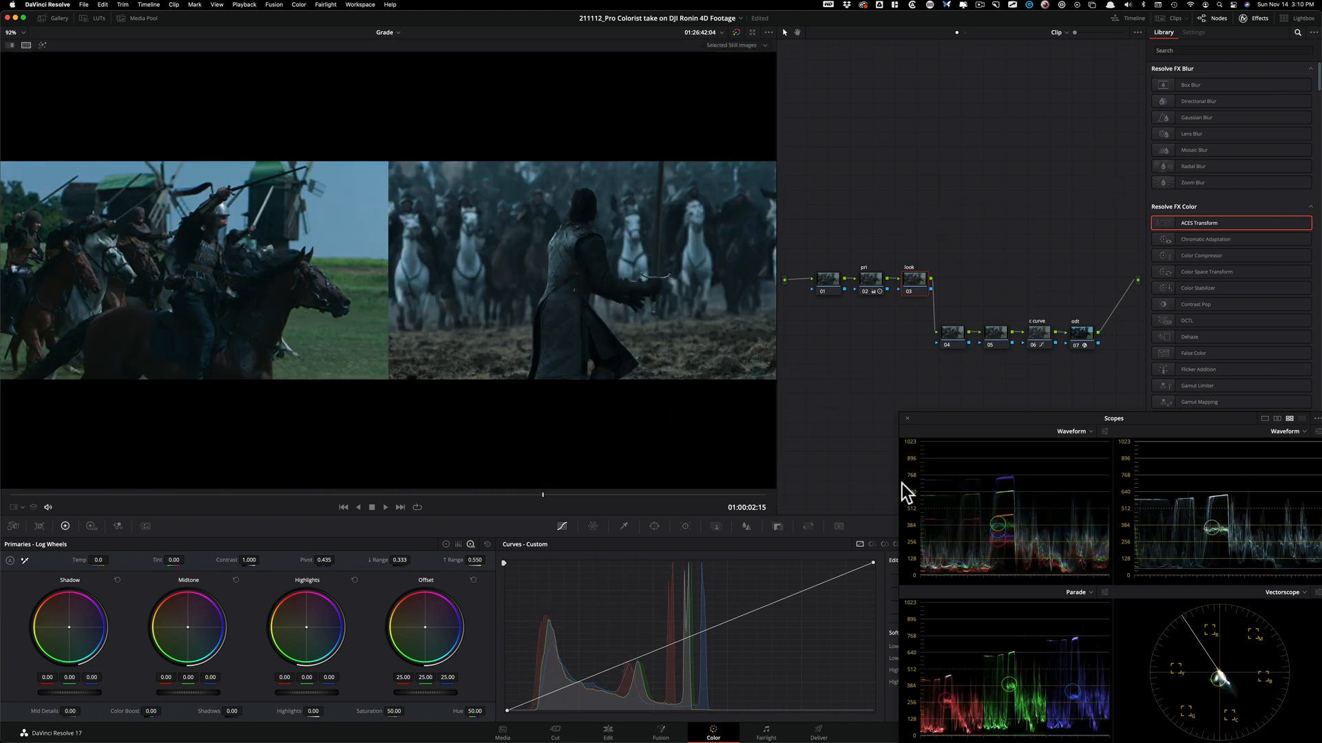
left_click(885, 544)
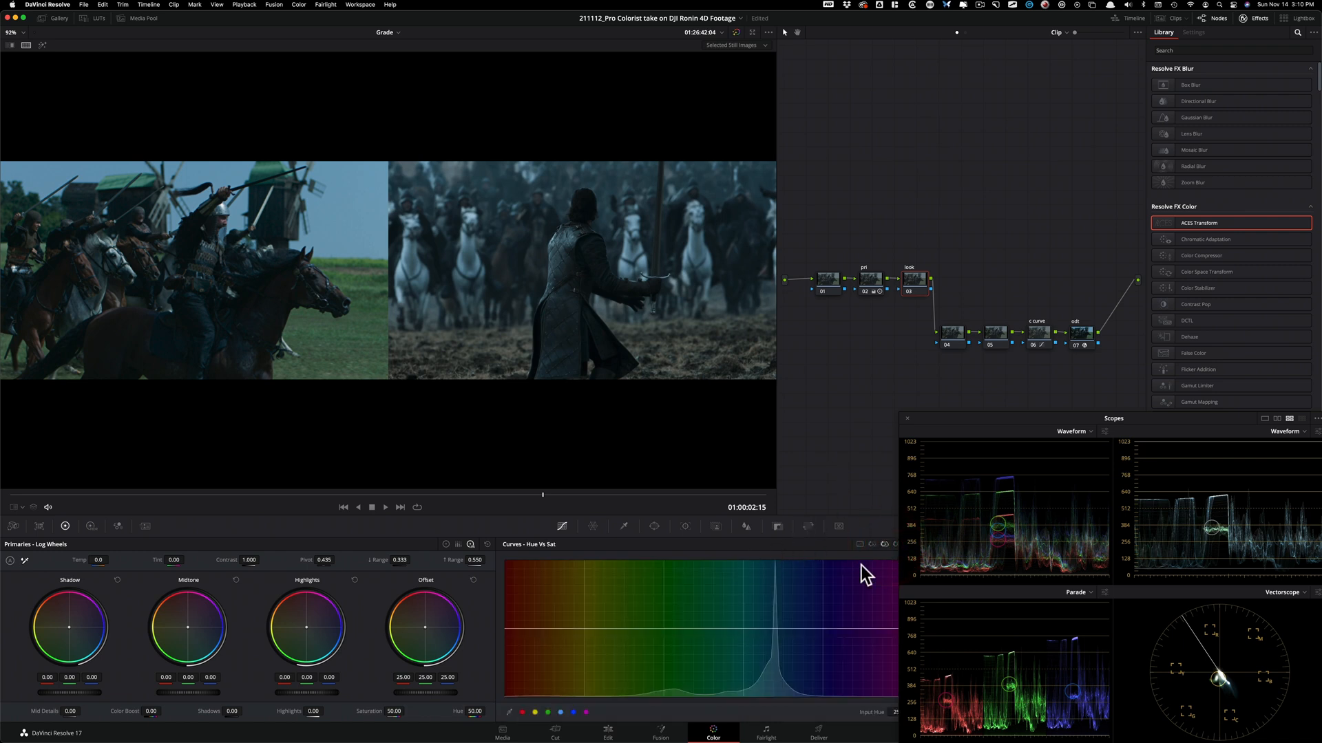
left_click(775, 629)
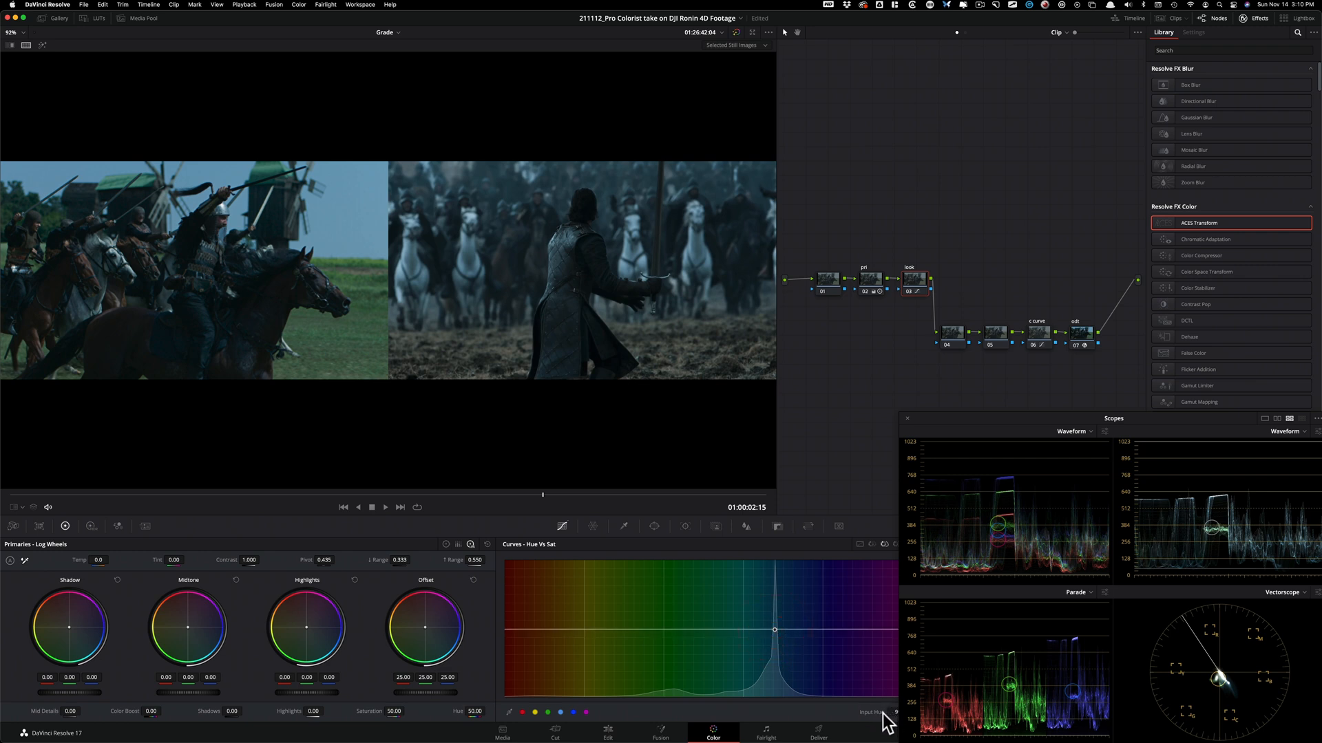
left_click_drag(981, 418, 974, 202)
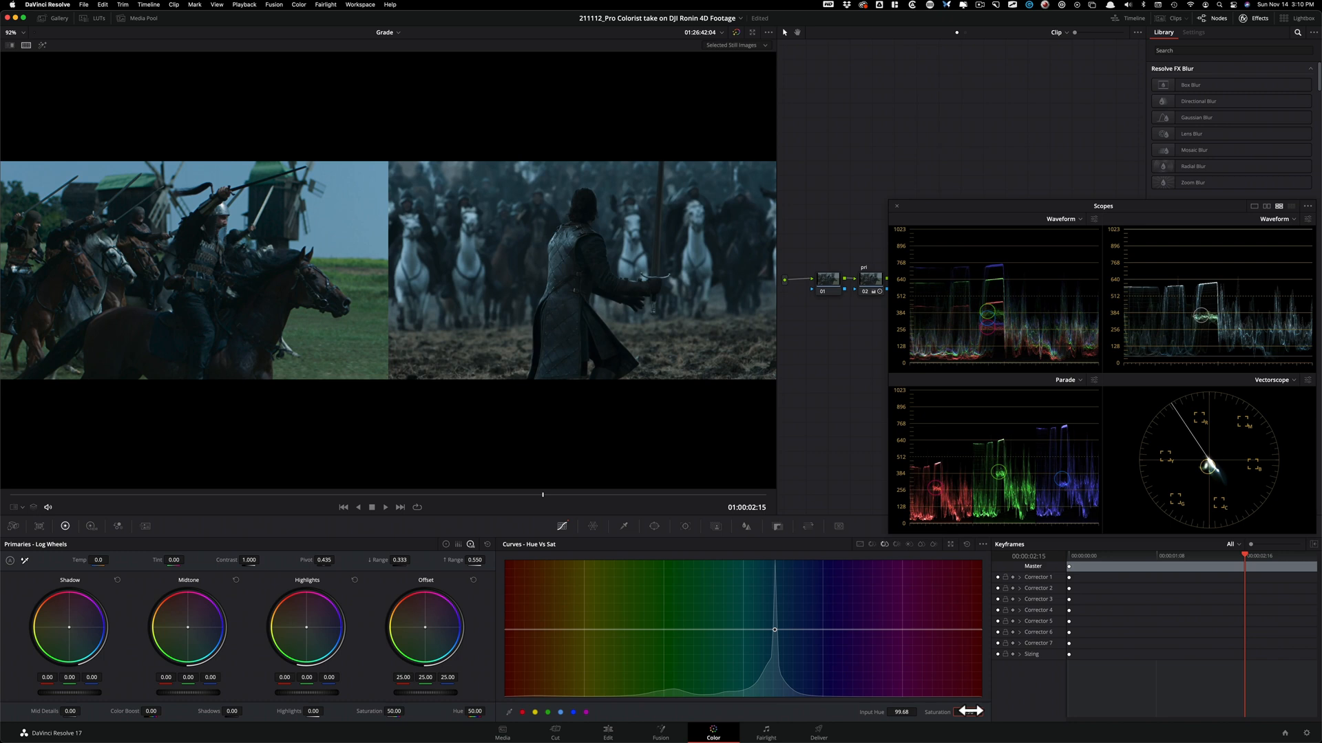
key("Return")
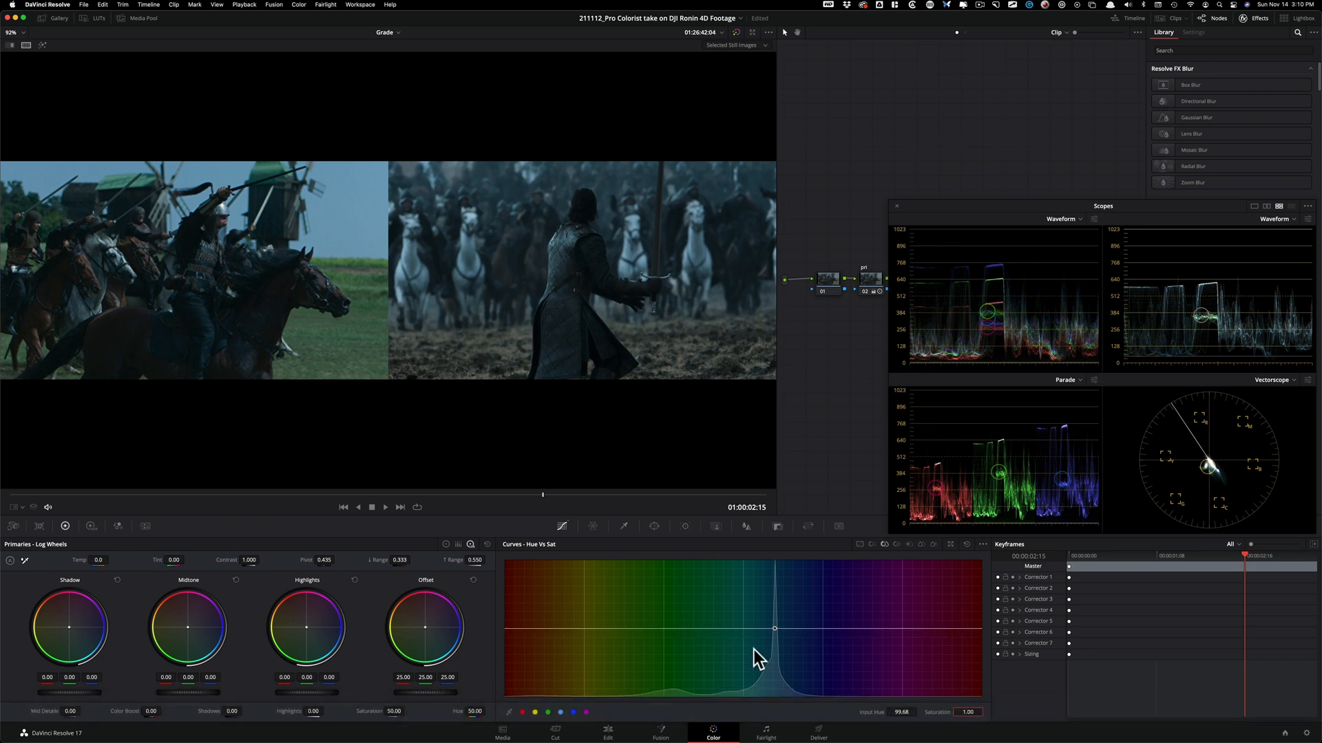
- Compare the color spread of the shot and the full-frame reference still on the Vectorscope
key("super+w")
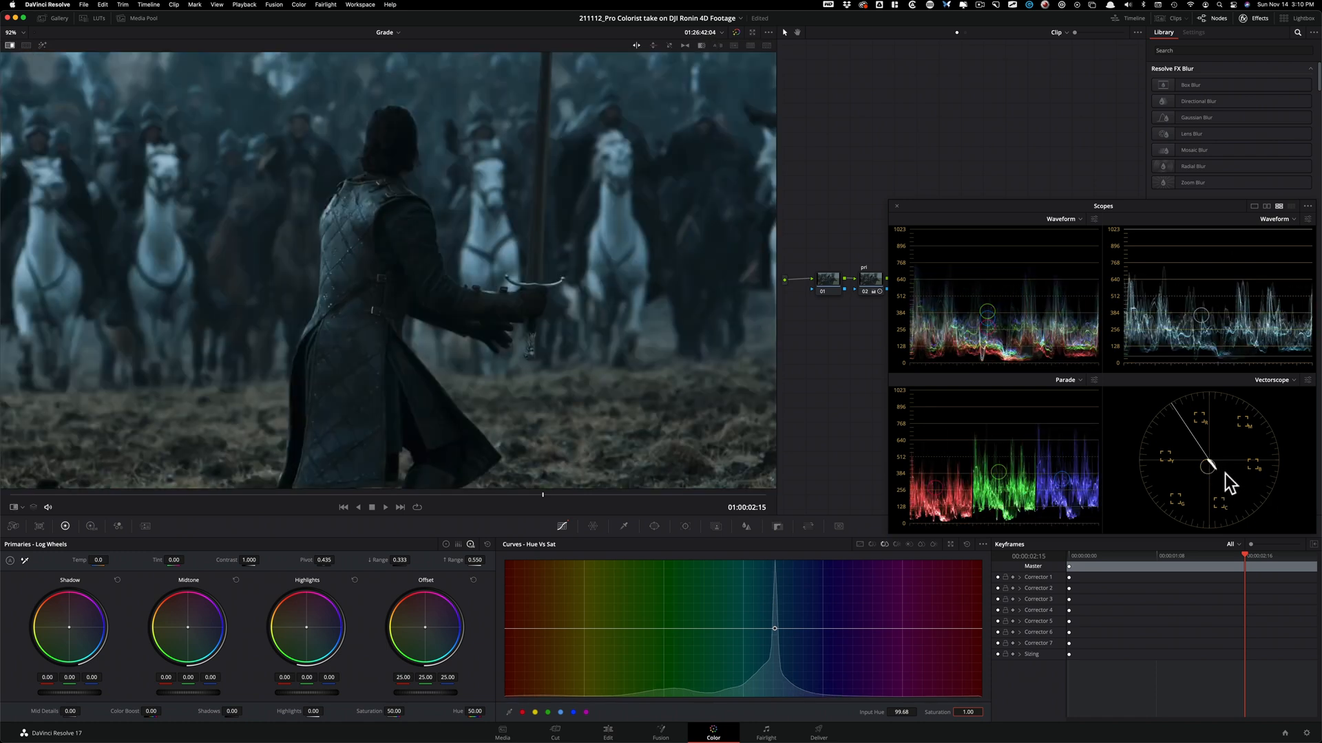
left_click(13, 507)
left_click(40, 528)
key("super+w")
key("super+w")
key("super+w")
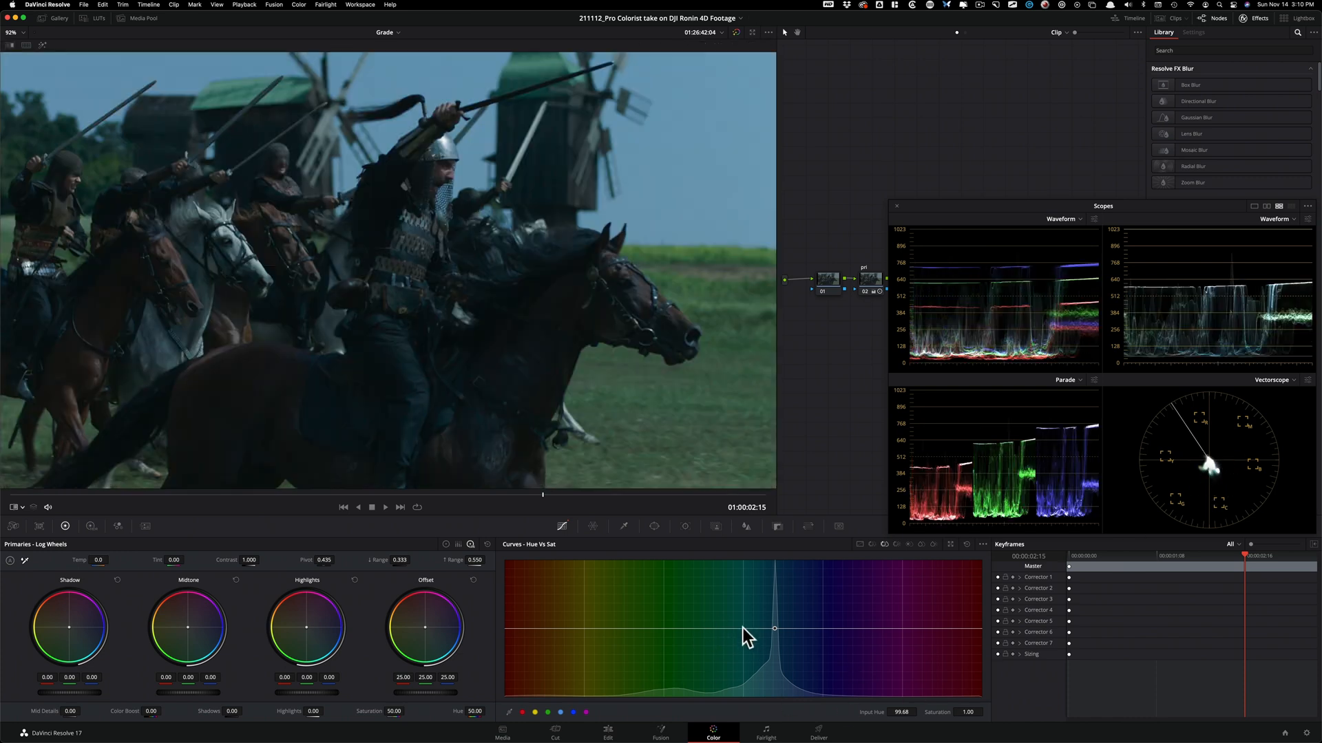
- Desaturate the hues around the sky's blue on the Hue Vs Sat curve, lowering green to saturation 0.27 and blue-purple to 0.15
left_click_drag(734, 629, 706, 687)
left_click_drag(859, 635, 850, 688)
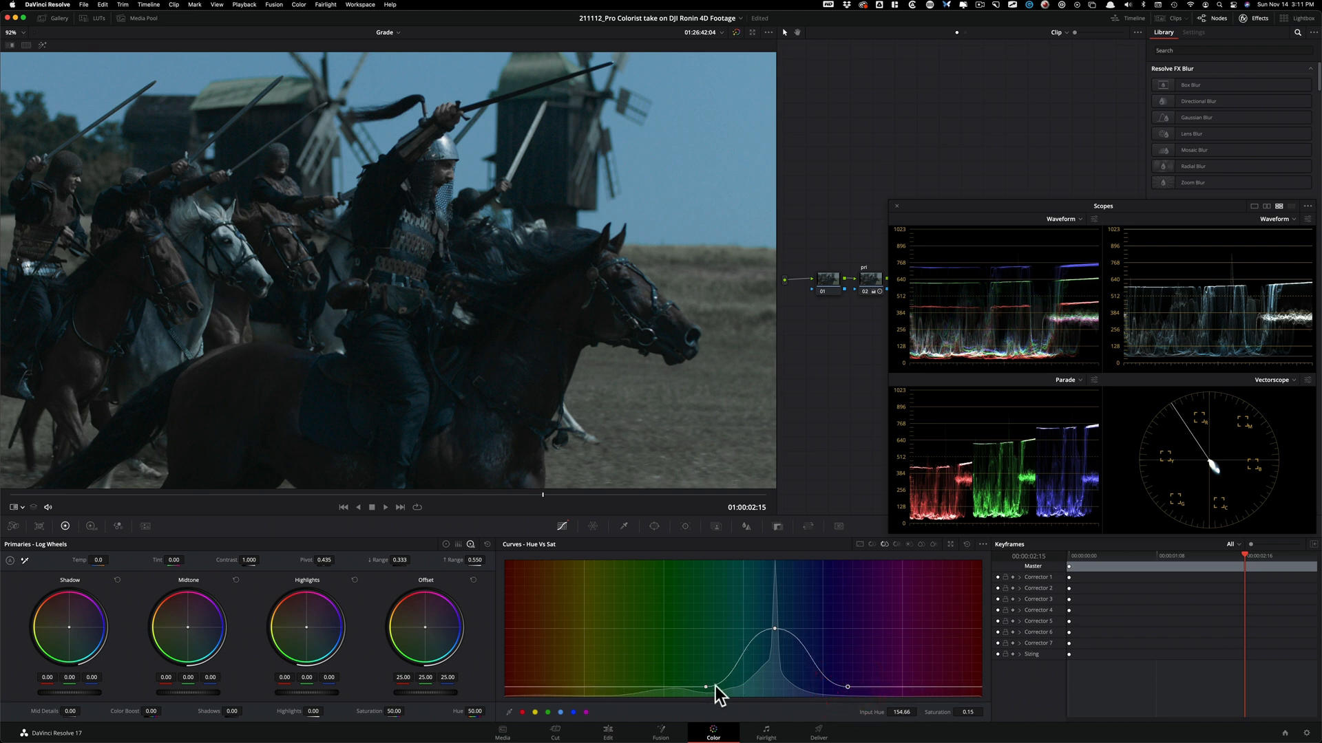
mouse_move(705, 685)
left_mouse_down()
mouse_move(680, 672)
mouse_move(740, 684)
mouse_move(705, 678)
left_mouse_up()
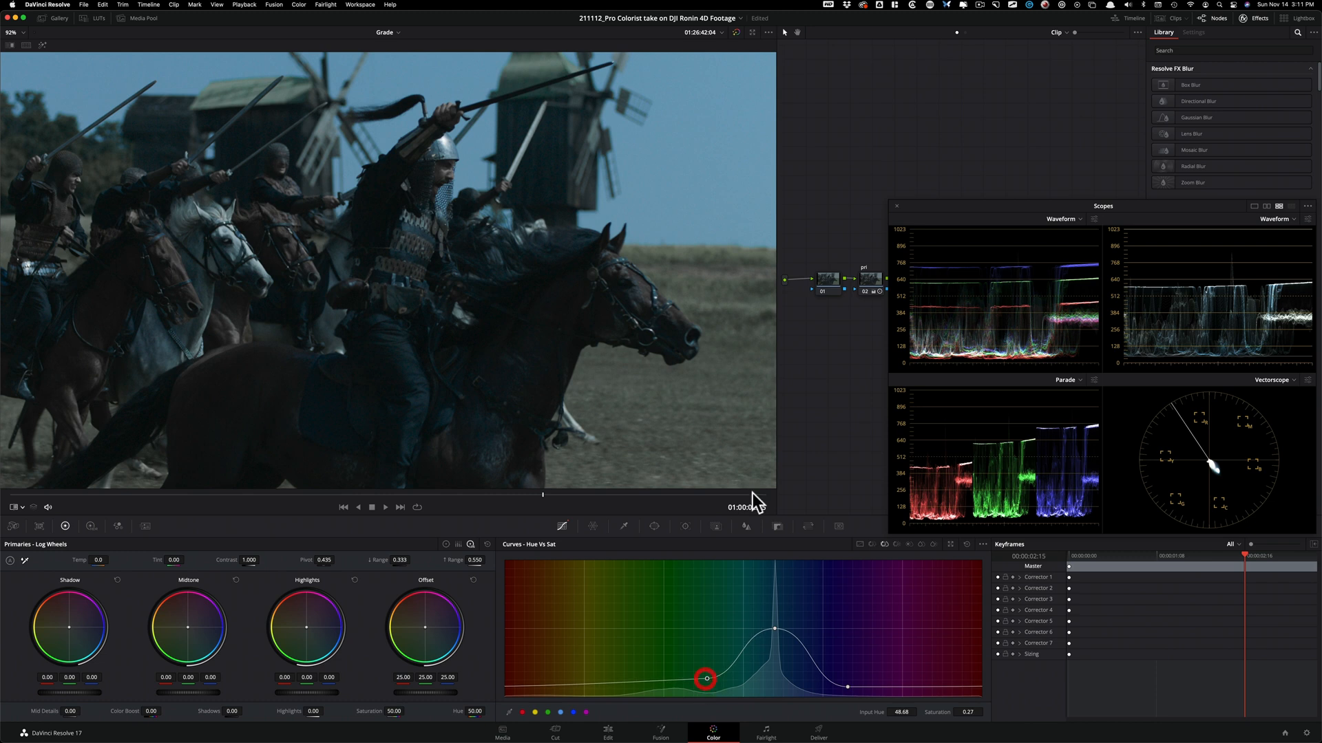
- Inspect the horizon edge between grass and sky up close with and without the look node
scroll(636, 262, "up", 5)
left_click_drag(636, 268, 50, 323)
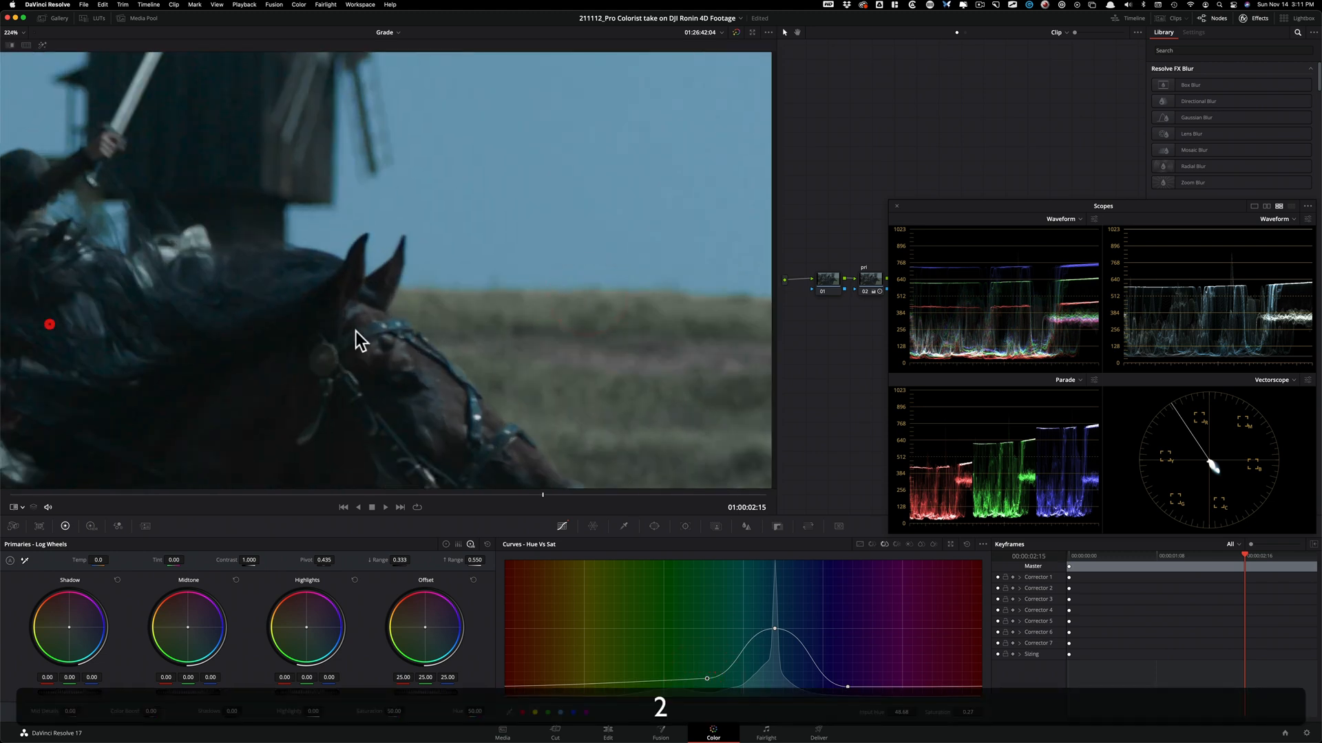
scroll(672, 328, "up", 5)
left_click_drag(672, 327, 336, 286)
key("super+d")
key("super+d")
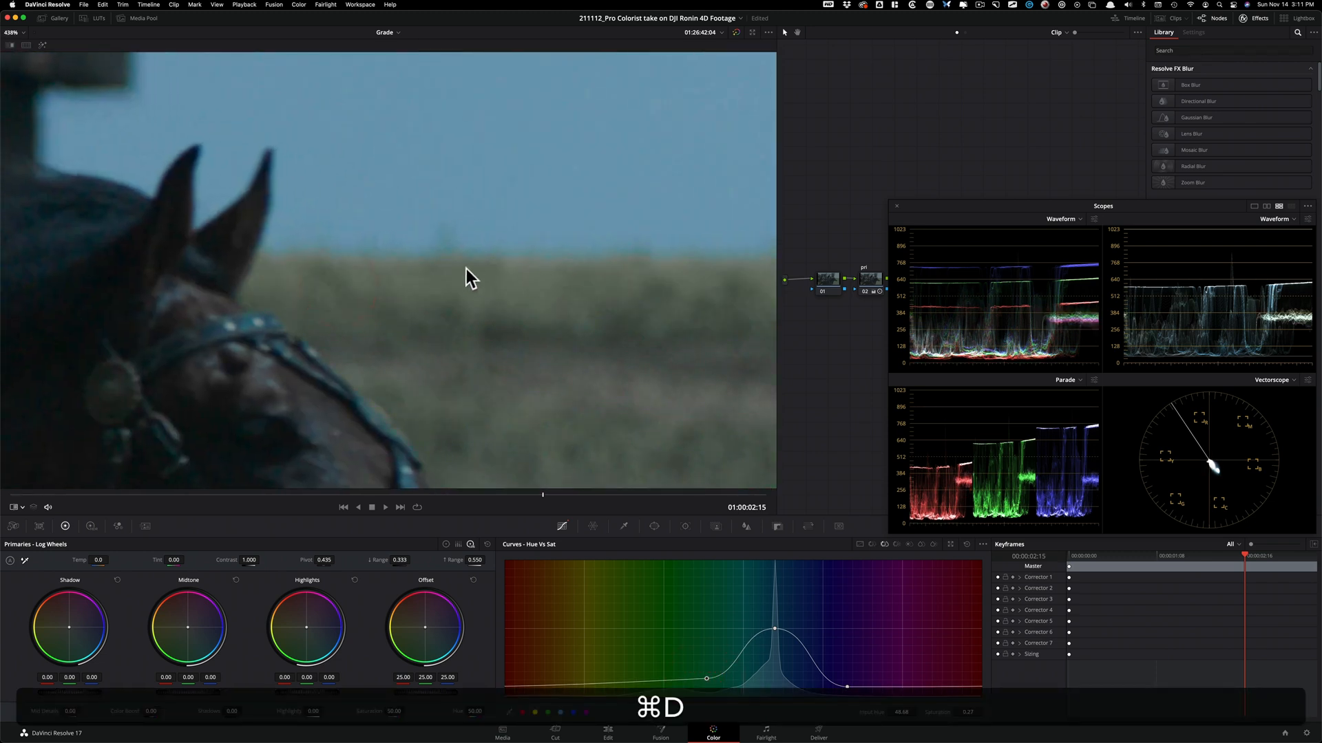
- Compare the full frame of the shot with and without the look node's desaturation
key("super+3")
key("super+d")
key("super+d")
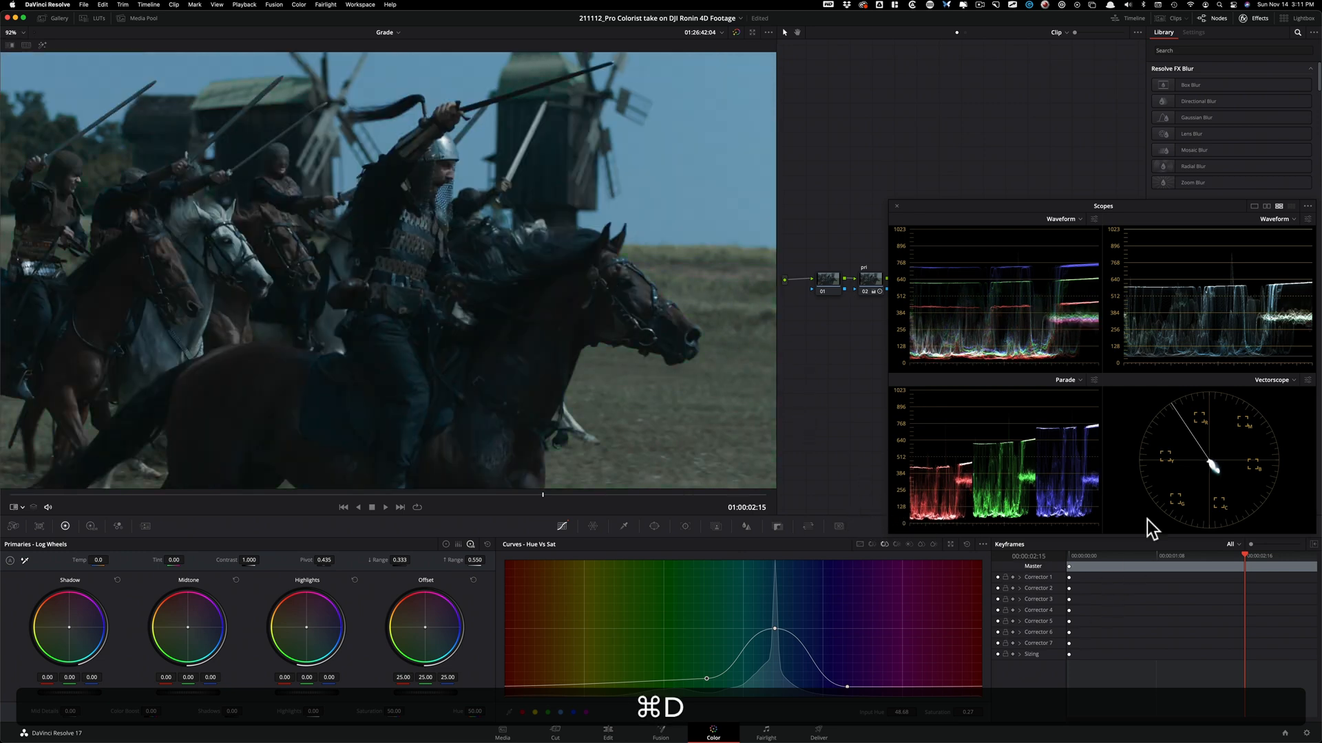
key("super+d")
key("super+d")
key("super+d")
key("super+d")
key("super+d")
key("super+d")
key("super+d")
- Compare the desaturated shot with the reference still on the Parade and Vectorscope, toggling the look node on and off
key("super+w")
key("super+w")
key("super+w")
key("super+w")
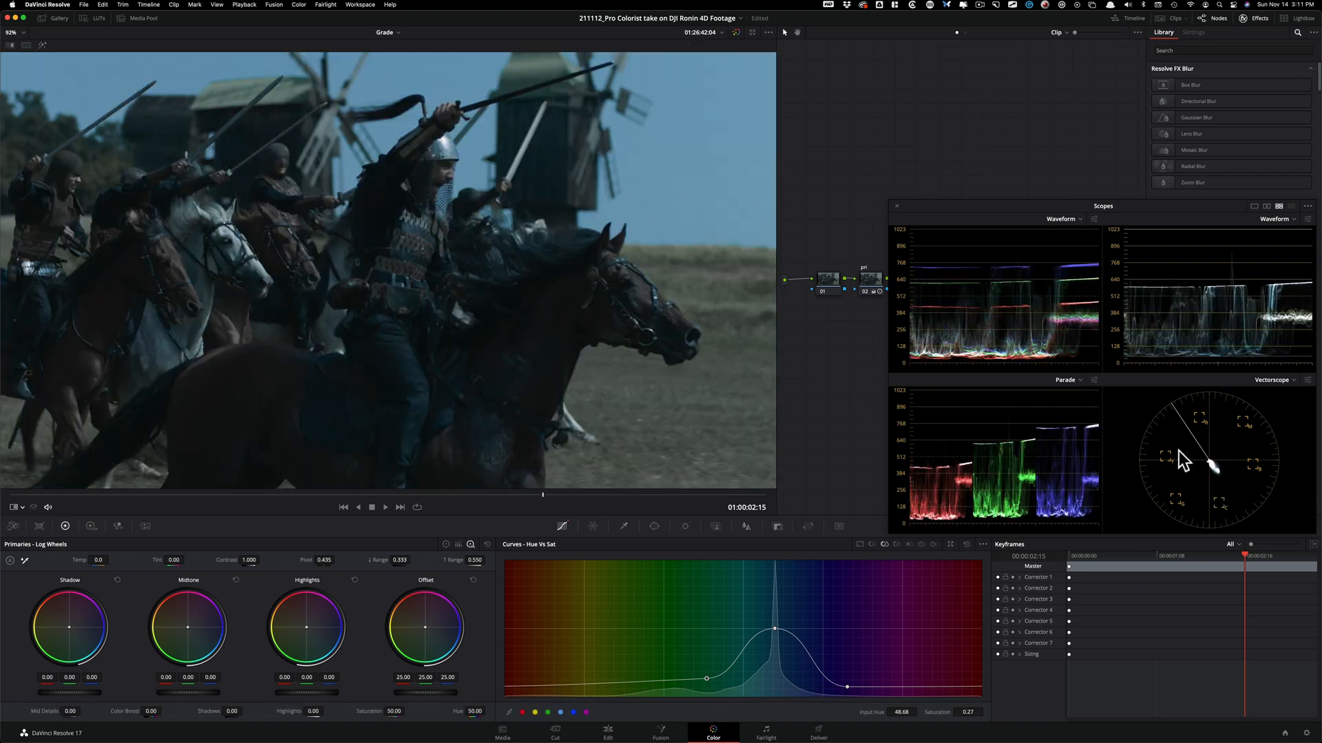
key("super+w")
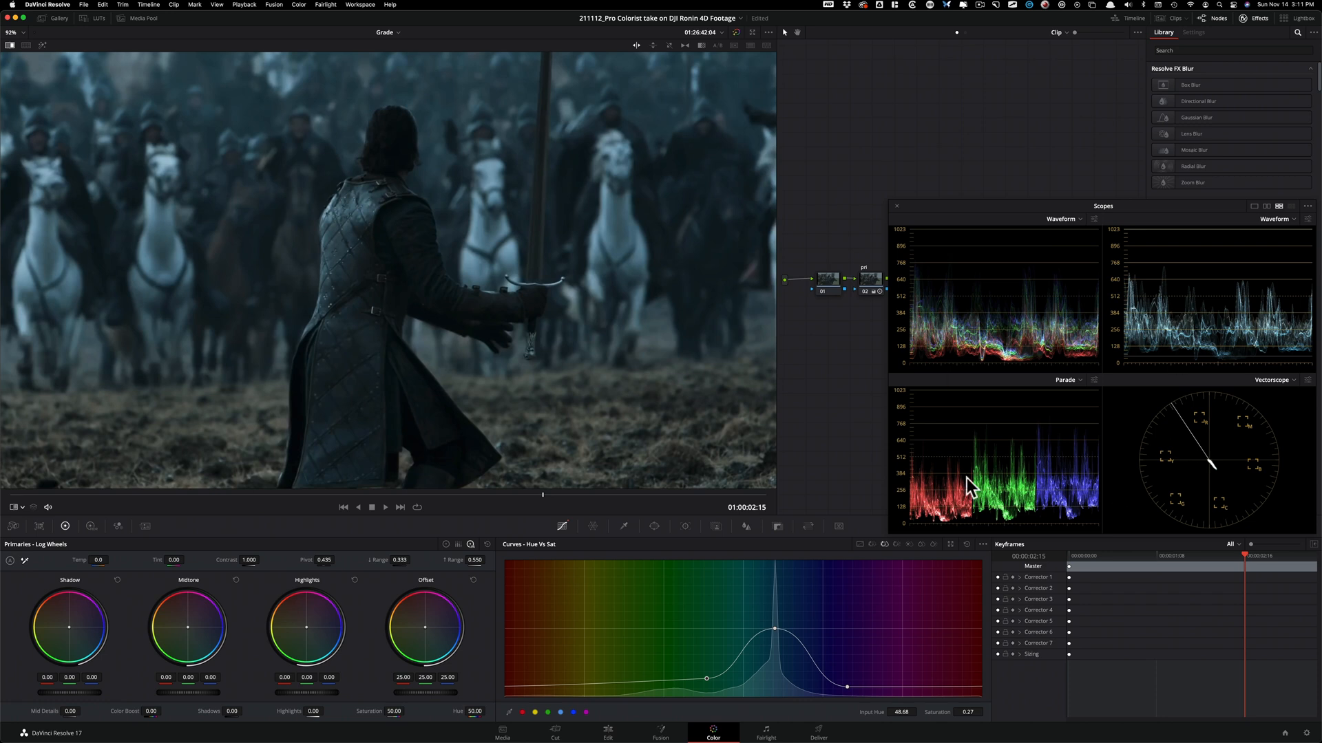
key("super+w")
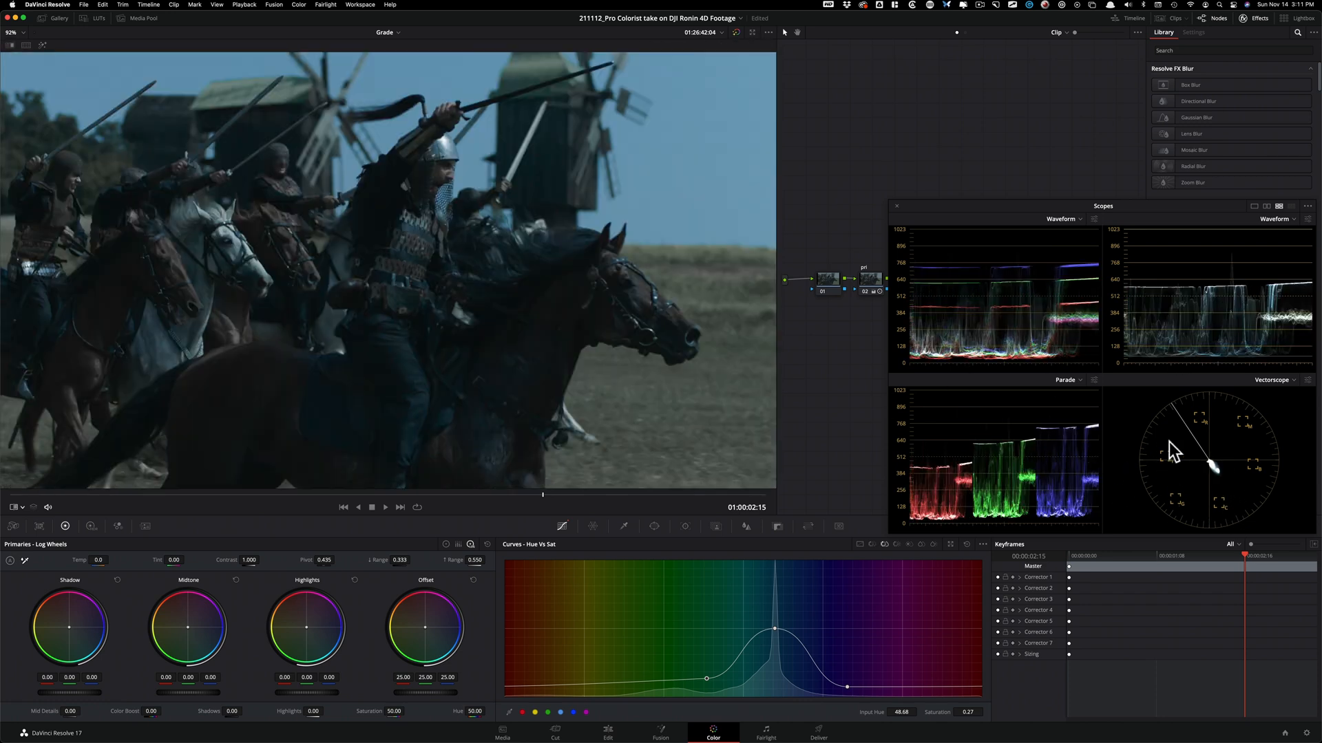
key("super+d")
key("super+w")
key("super+w")
key("super+w")
key("super+w")
key("super+d")
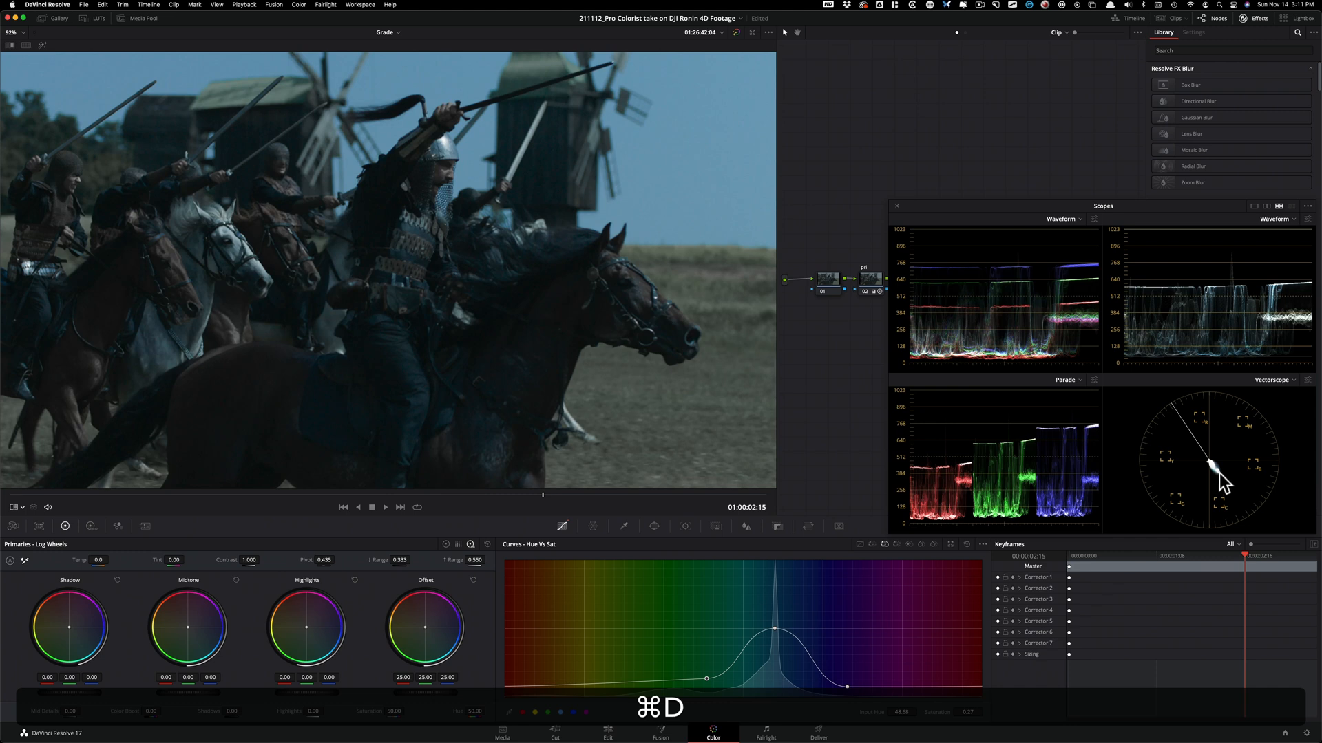
- Key the green grass on node 01 with the HSL qualifier, using hue center 64.8, width 25.7 and denoise 18.2
key("alt+super+w")
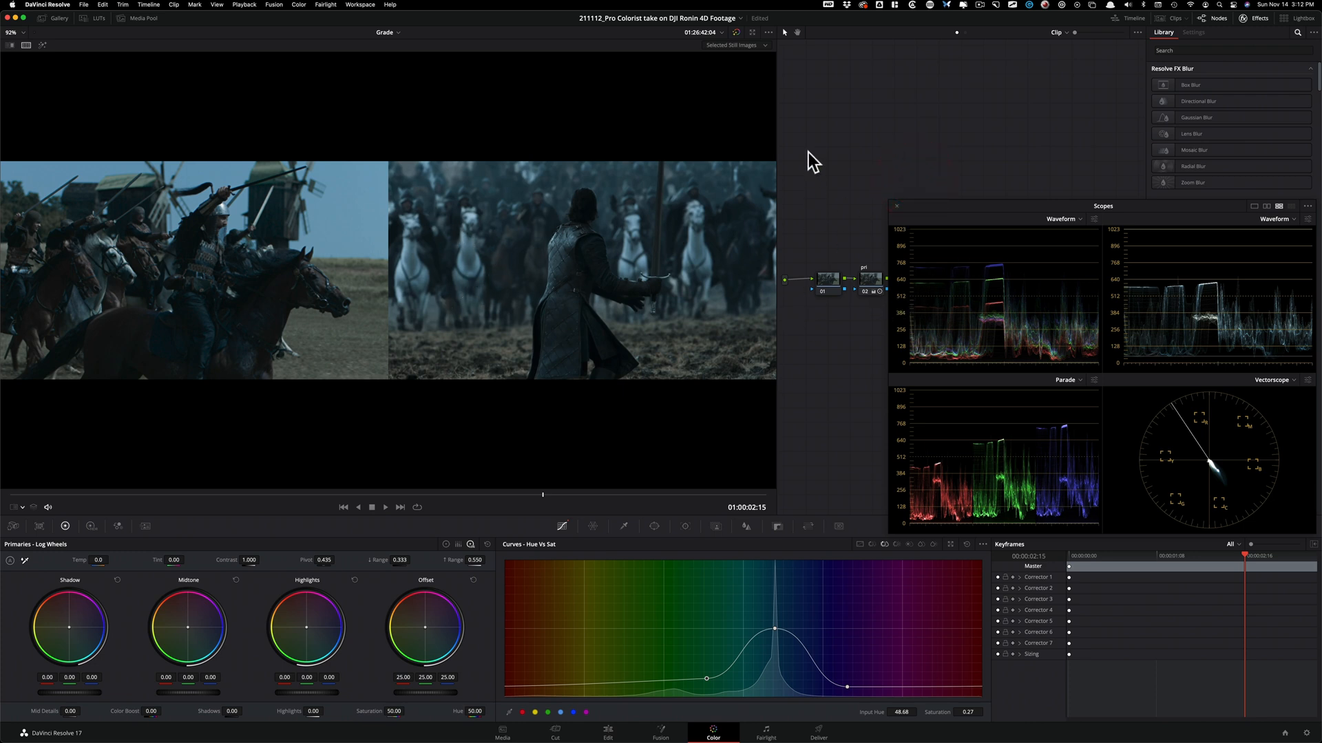
left_click(829, 275)
key("super+alt+w")
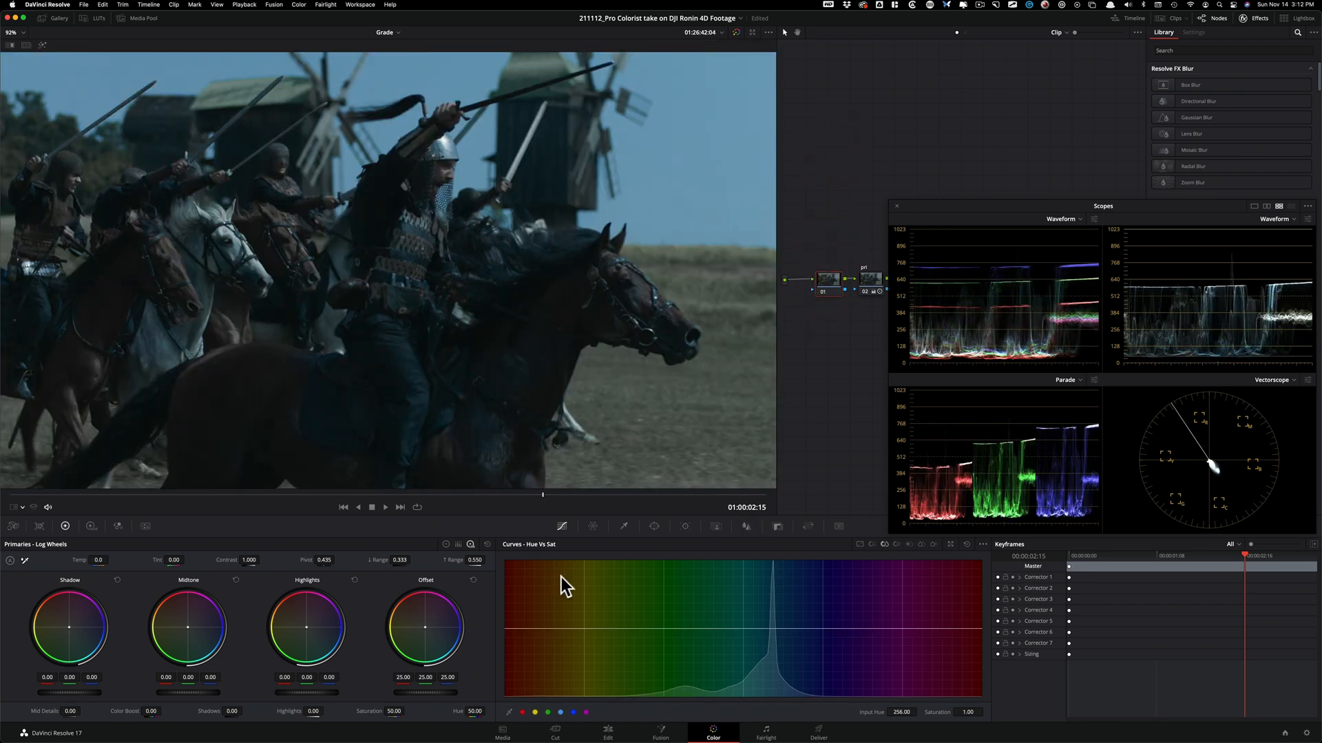
left_click(624, 526)
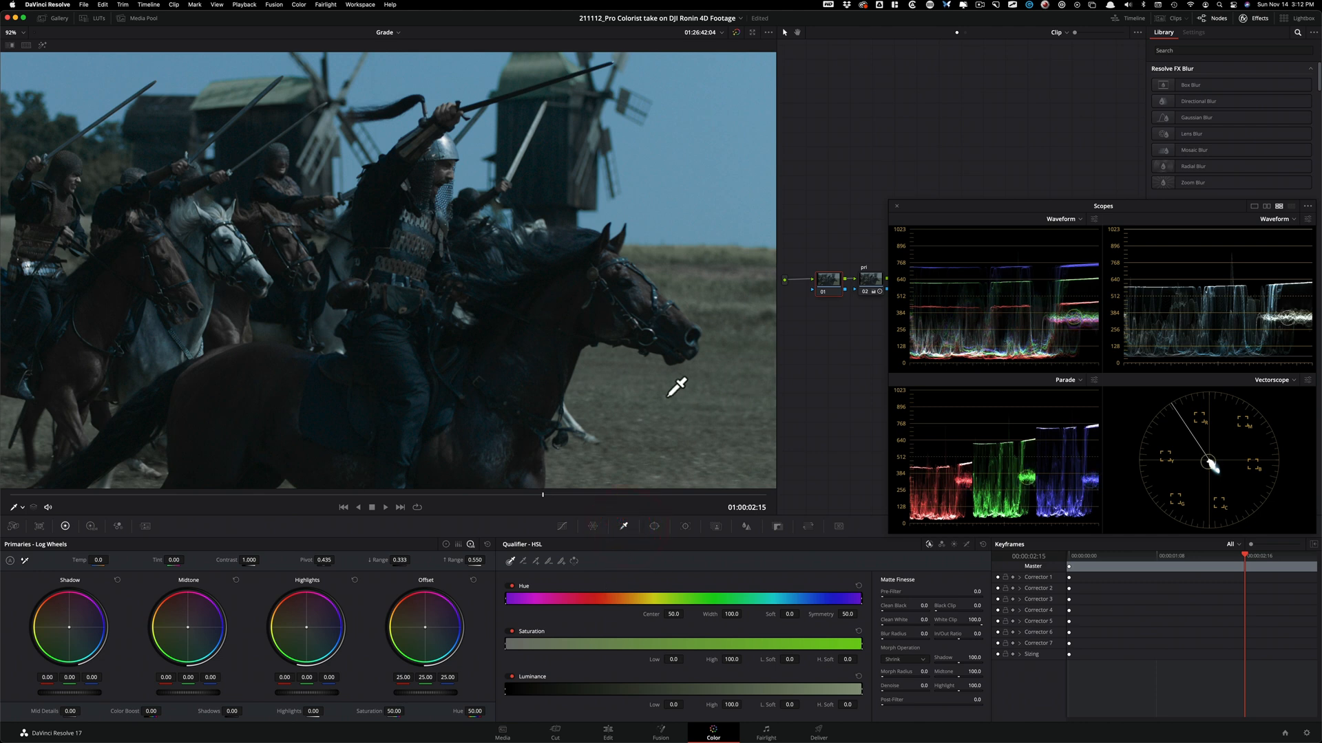
left_click(720, 399)
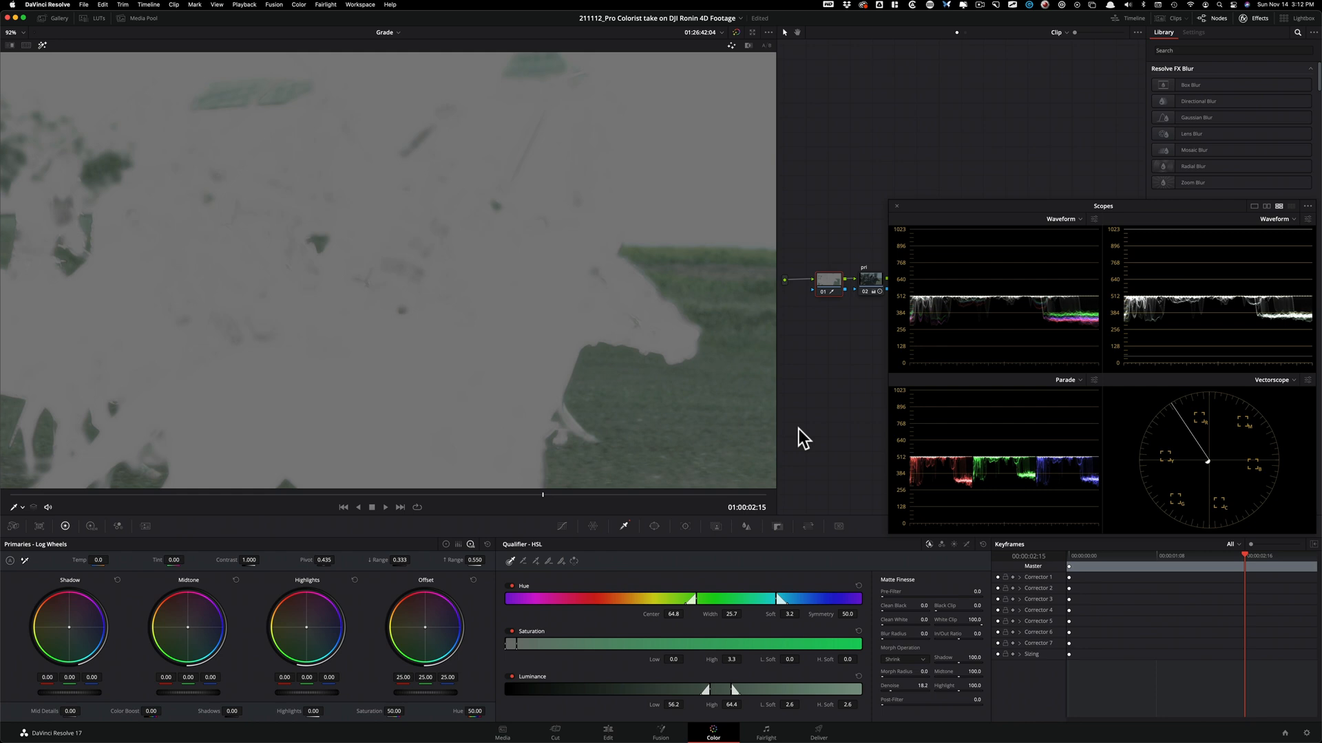
key("shift+h")
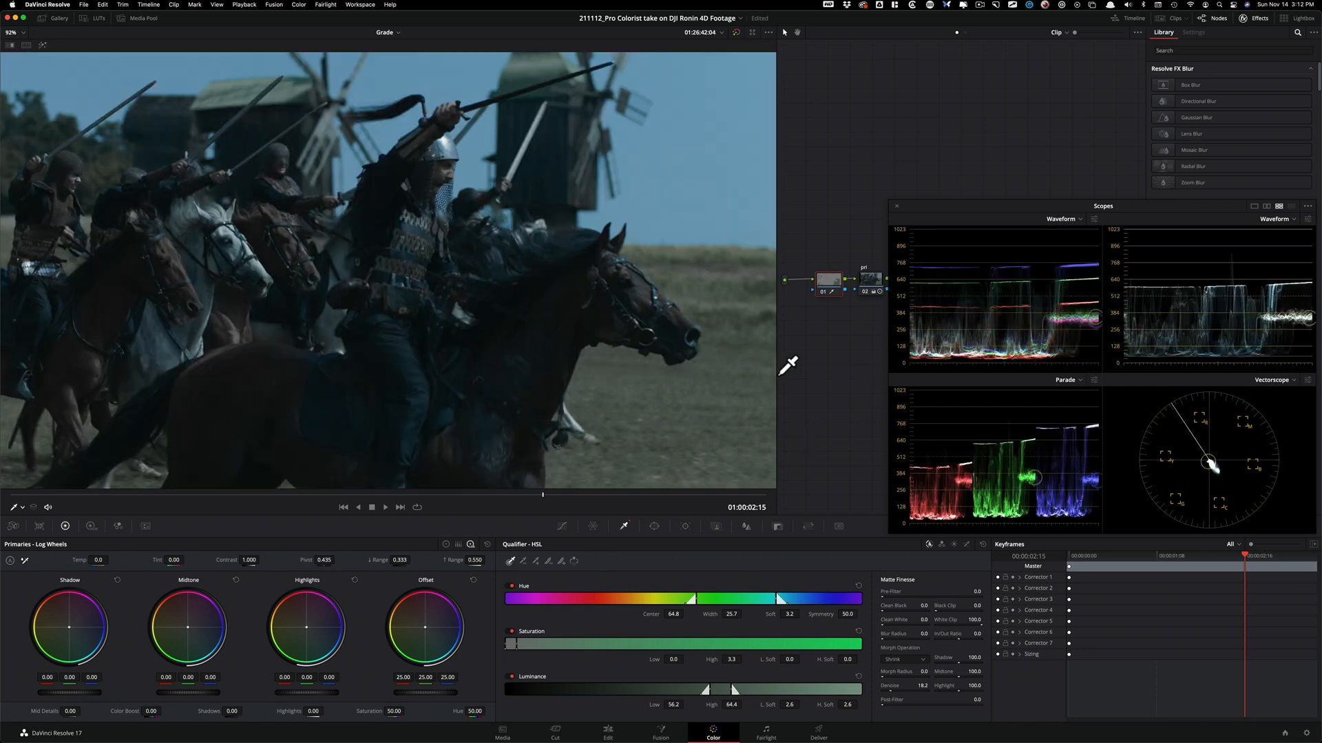
- Warm the keyed grass toward the reference still with Gain at red 1.03, green 0.96, blue 0.98 and contrast 1.223
key("super+alt+w")
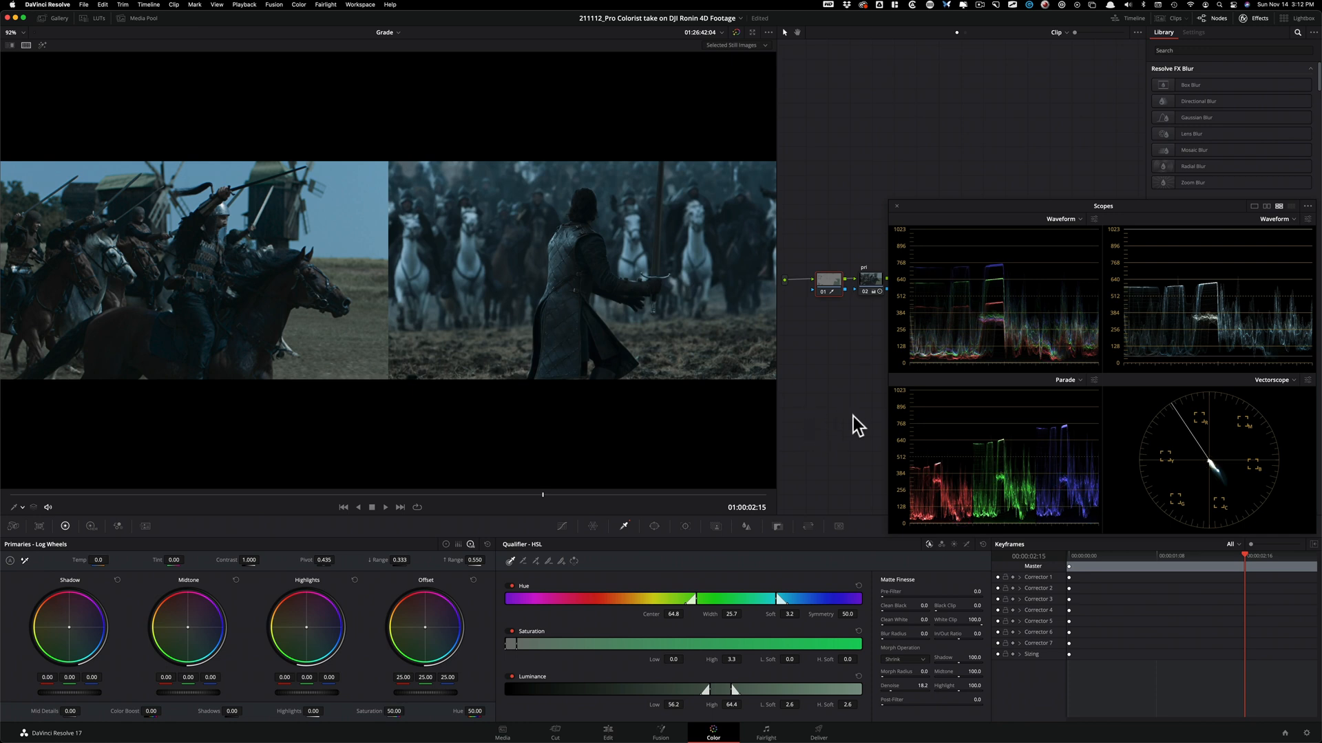
key("super+alt+w")
key("super+alt+w")
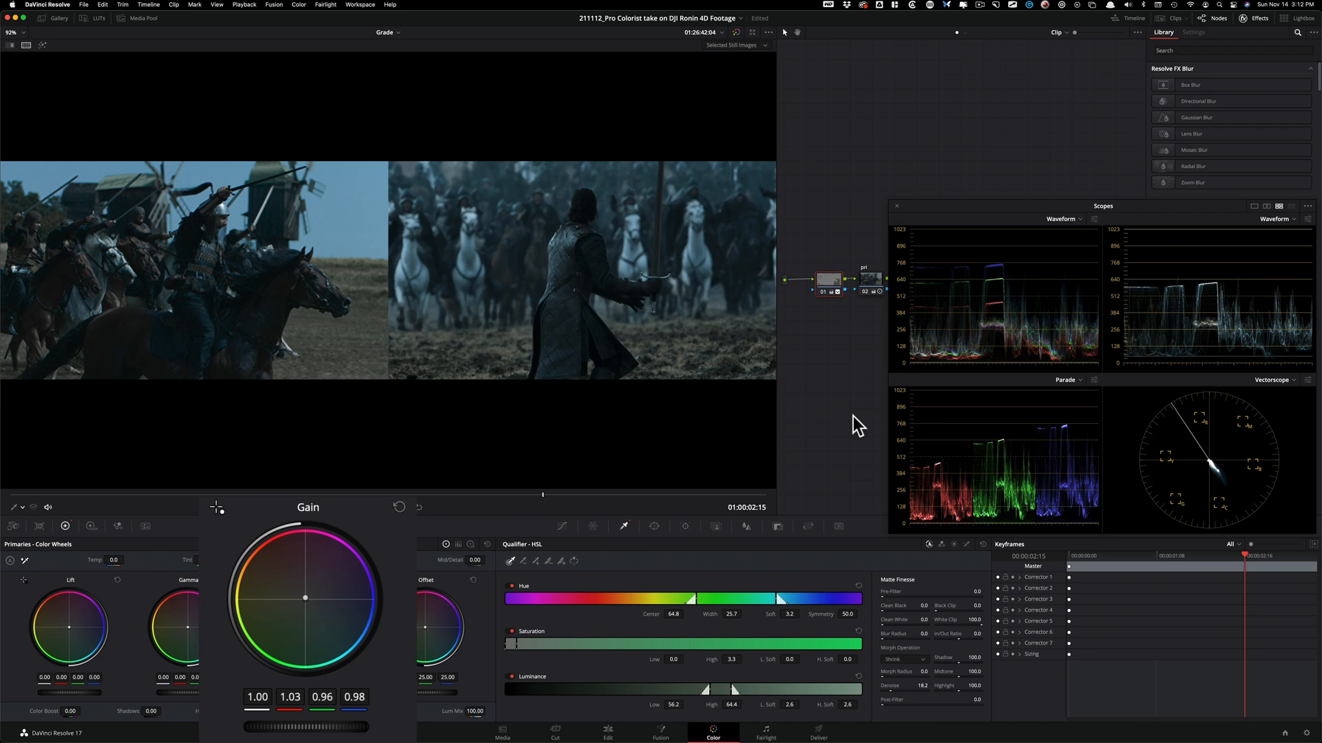
- Check the grass correction by toggling node 01 and playing the shot from 01:00:01:15 beside the reference still
key("ctrl+d")
key("ctrl+d")
key("ctrl+d")
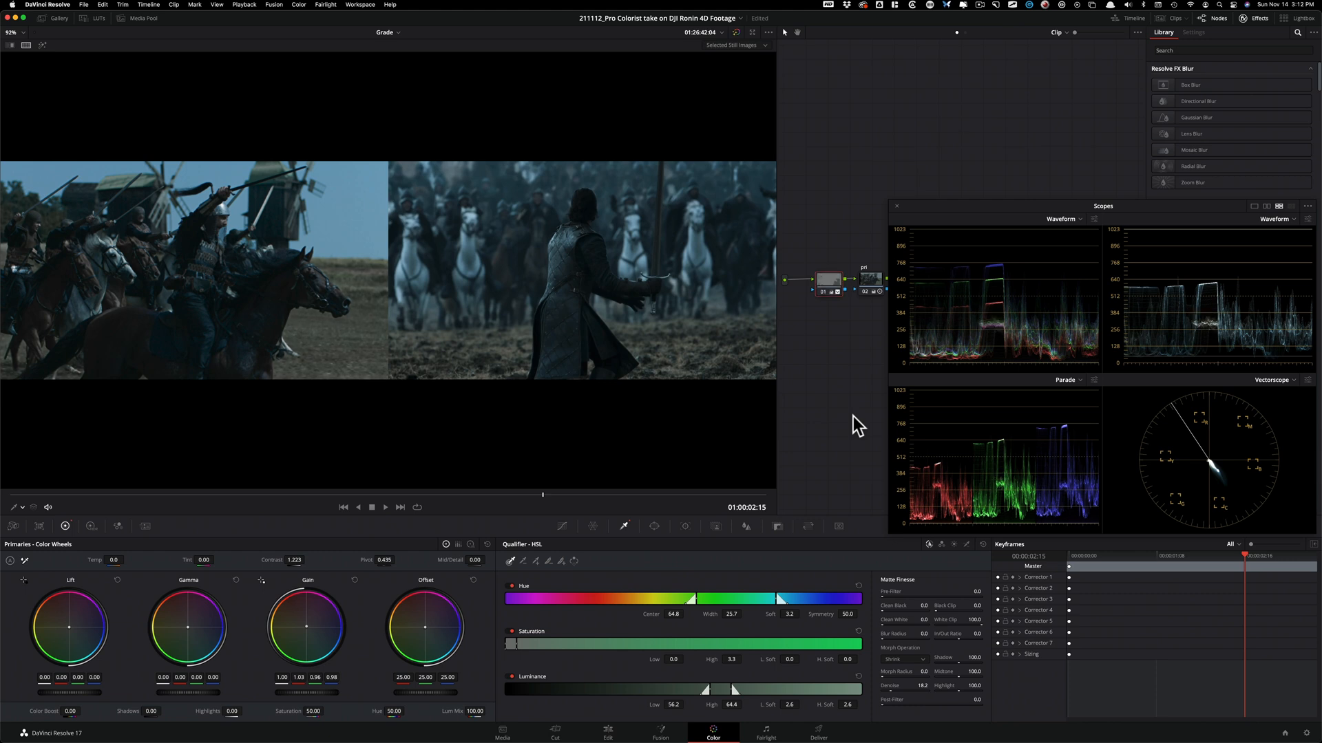
key("super+d")
left_click_drag(539, 493, 345, 493)
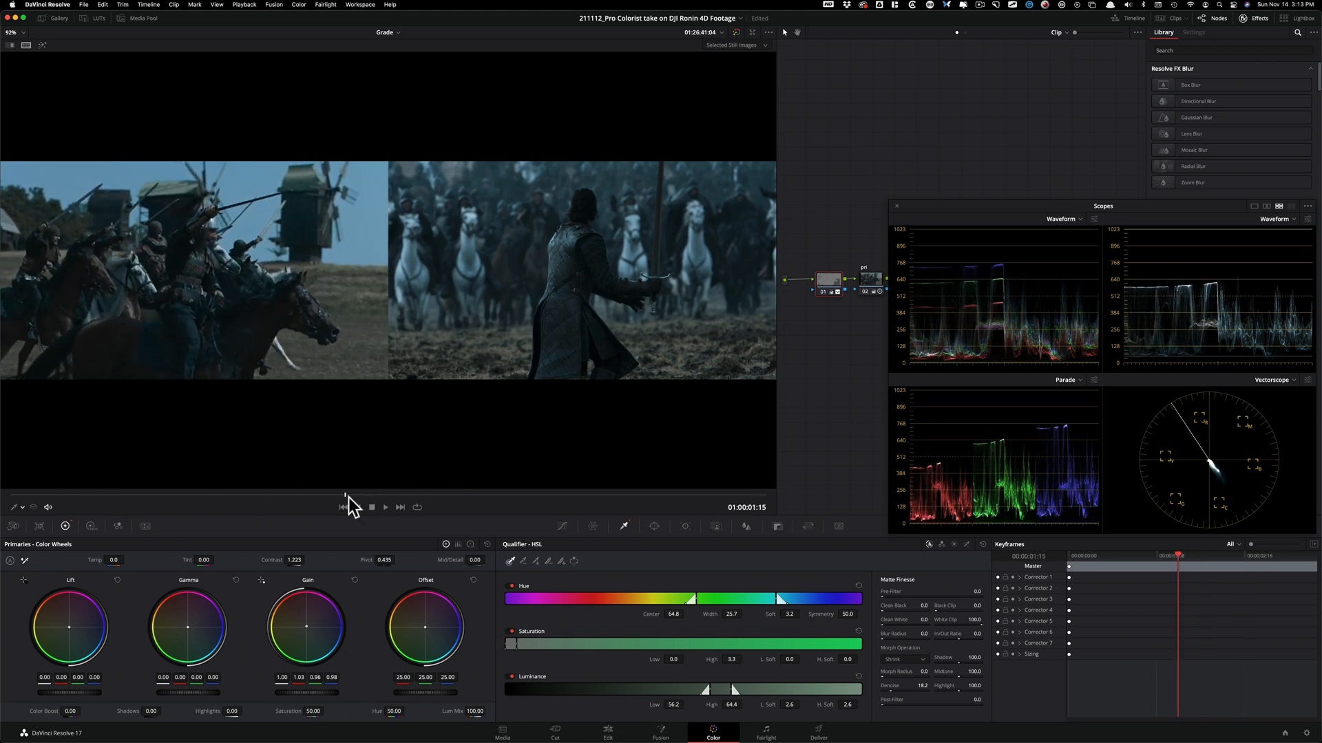
key("space")
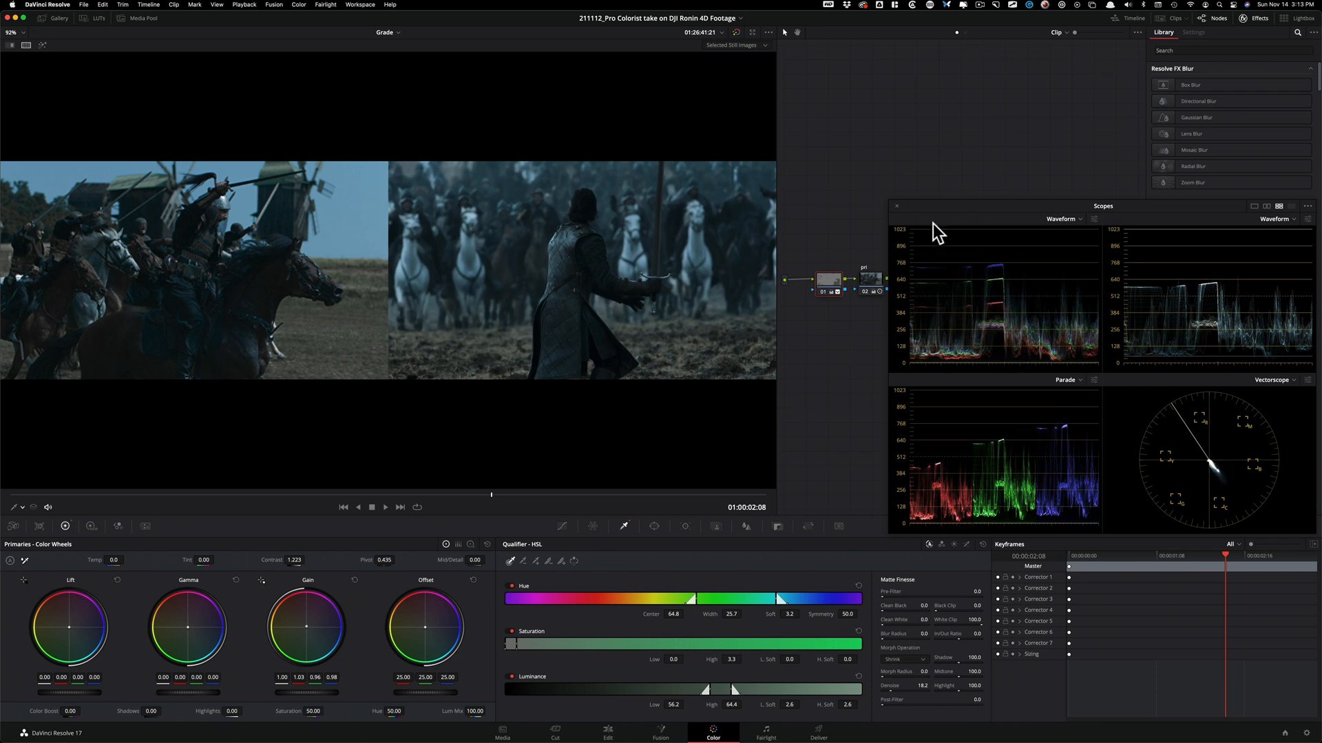
- Lower the highlight end of the look node's Lum Vs Sat curve to saturation 0.55
left_click_drag(943, 213, 981, 208)
left_click(918, 275)
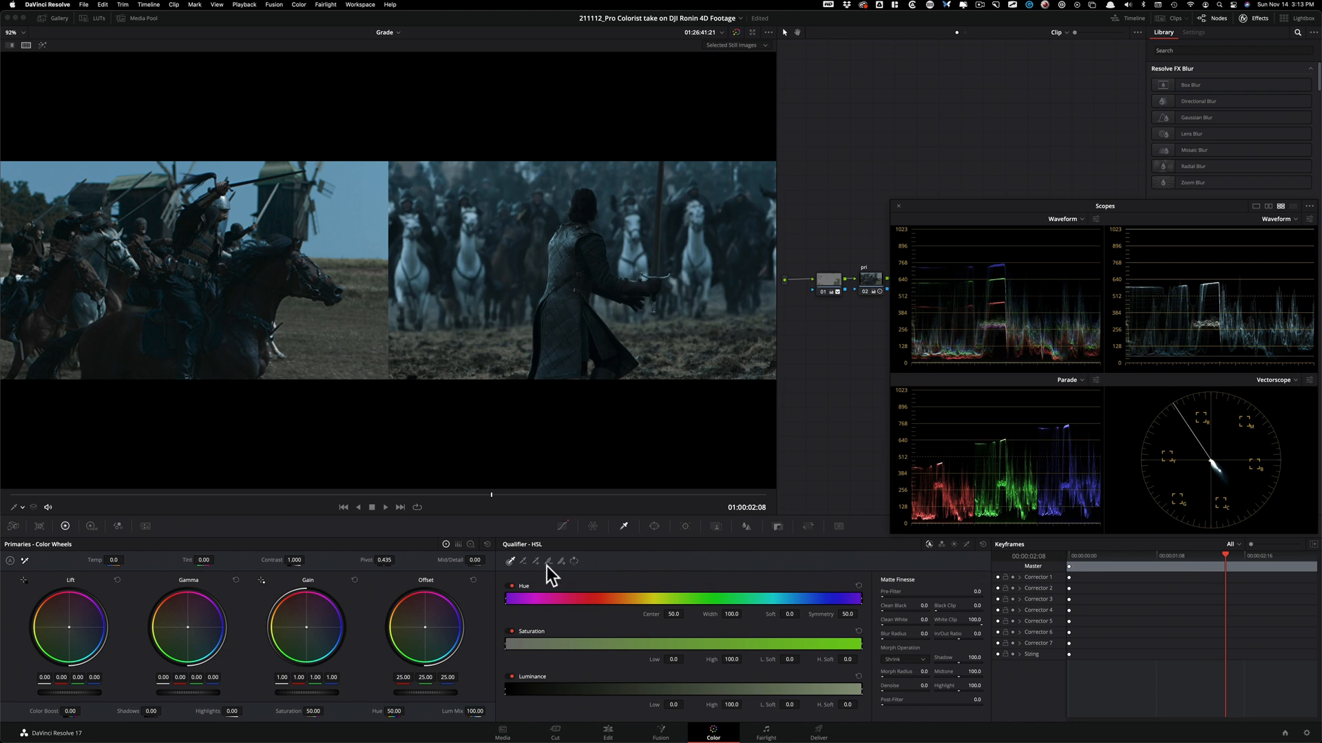
left_click(561, 526)
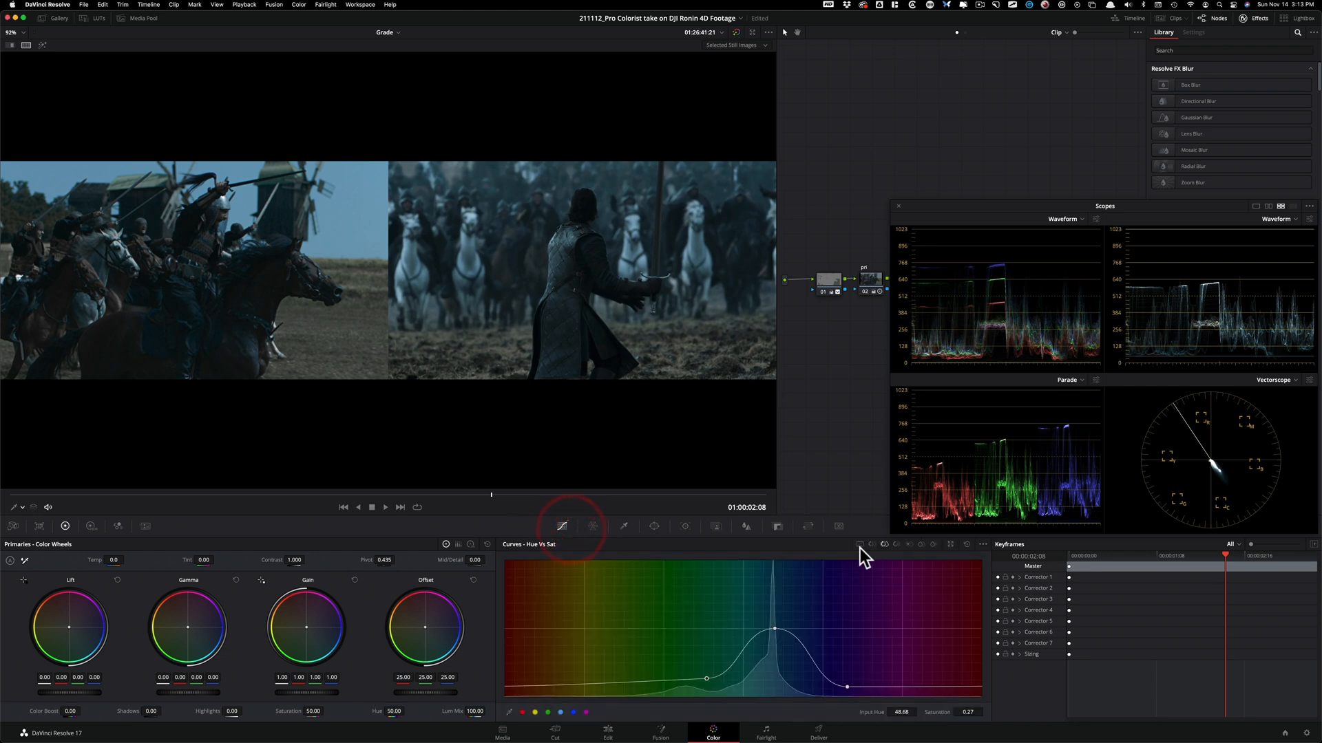
left_click(909, 545)
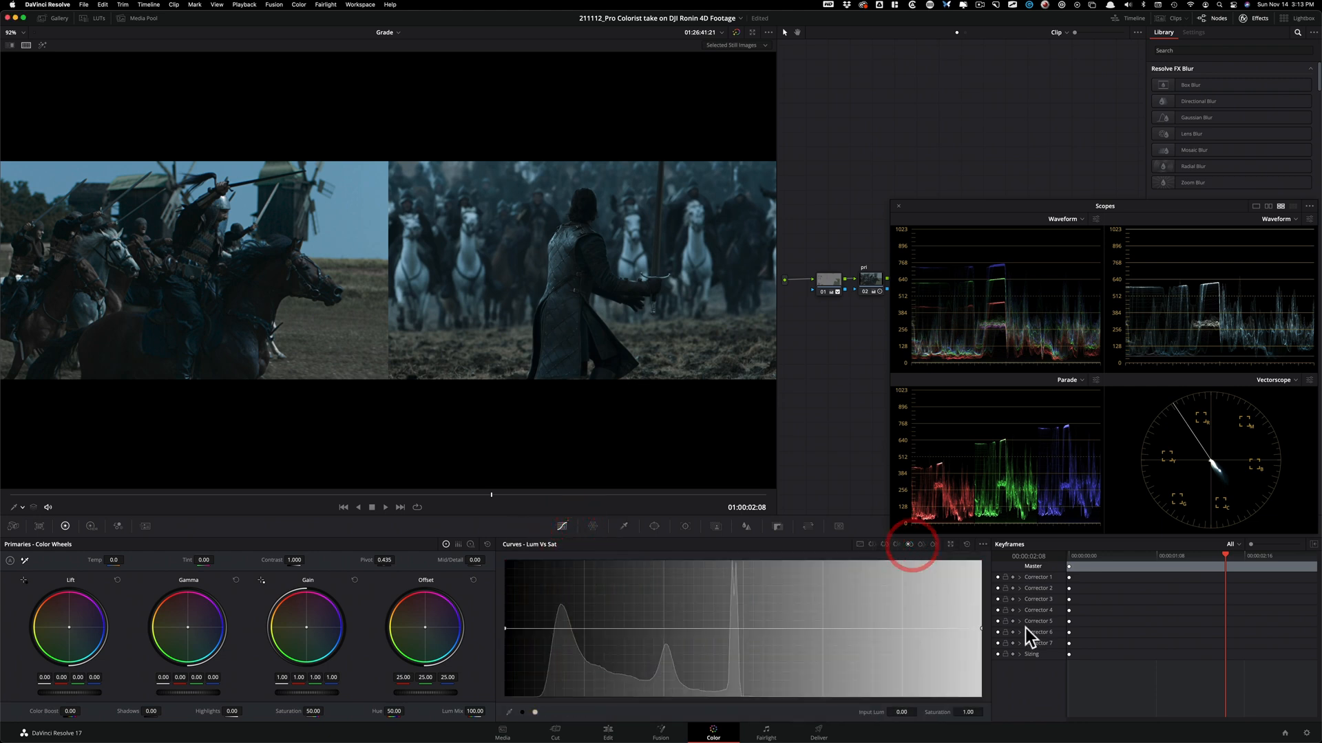
mouse_move(981, 629)
left_mouse_down()
mouse_move(968, 685)
mouse_move(965, 663)
mouse_move(981, 664)
left_mouse_up()
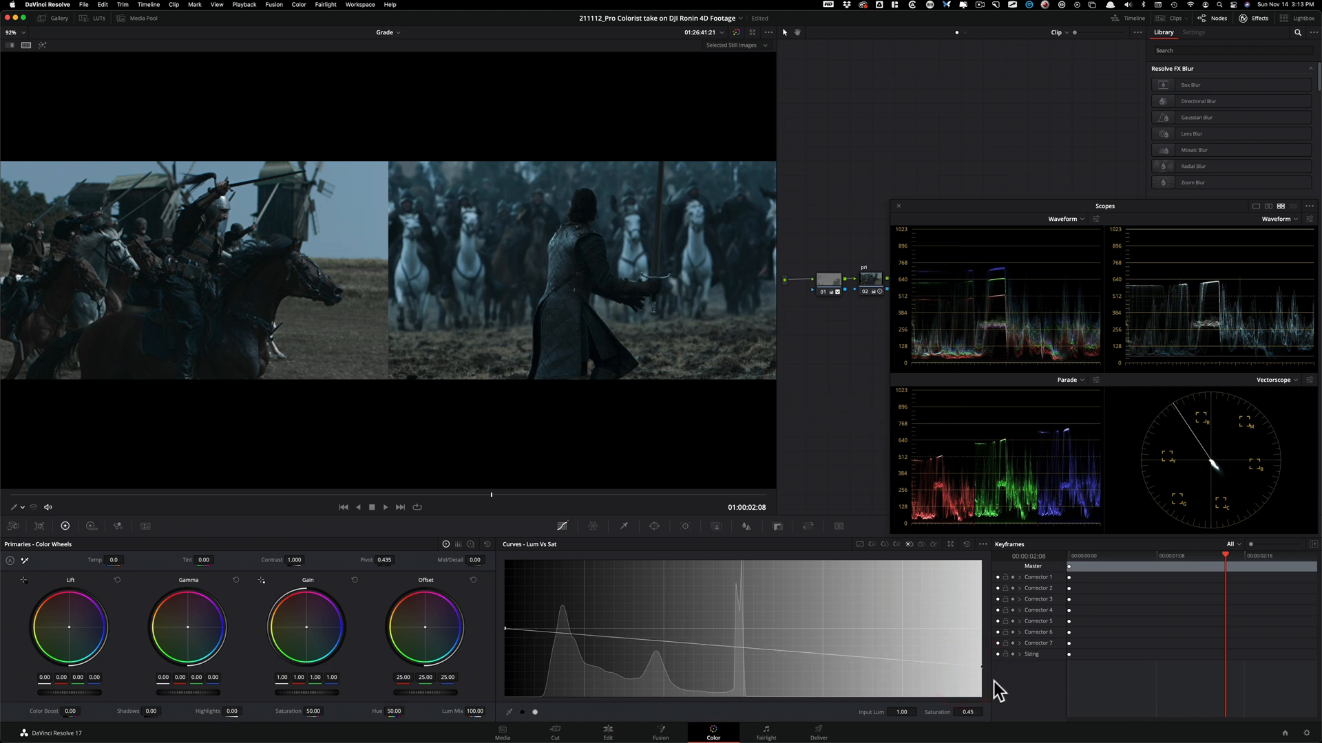
left_click_drag(983, 671, 982, 659)
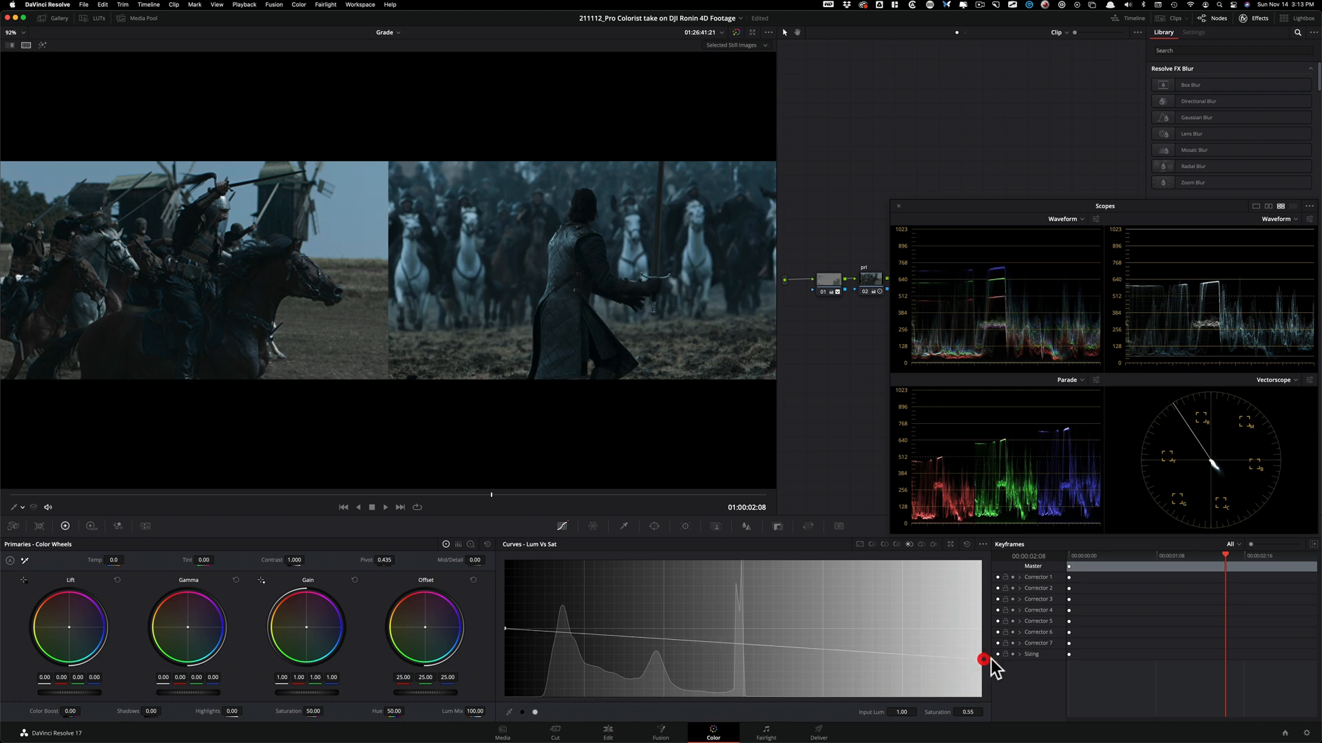
- Compare the shot with softened highlight saturation against the reference still by alternating the two full frame
key("super+w")
key("super+w")
key("super+w")
key("super+w")
key("super+w")
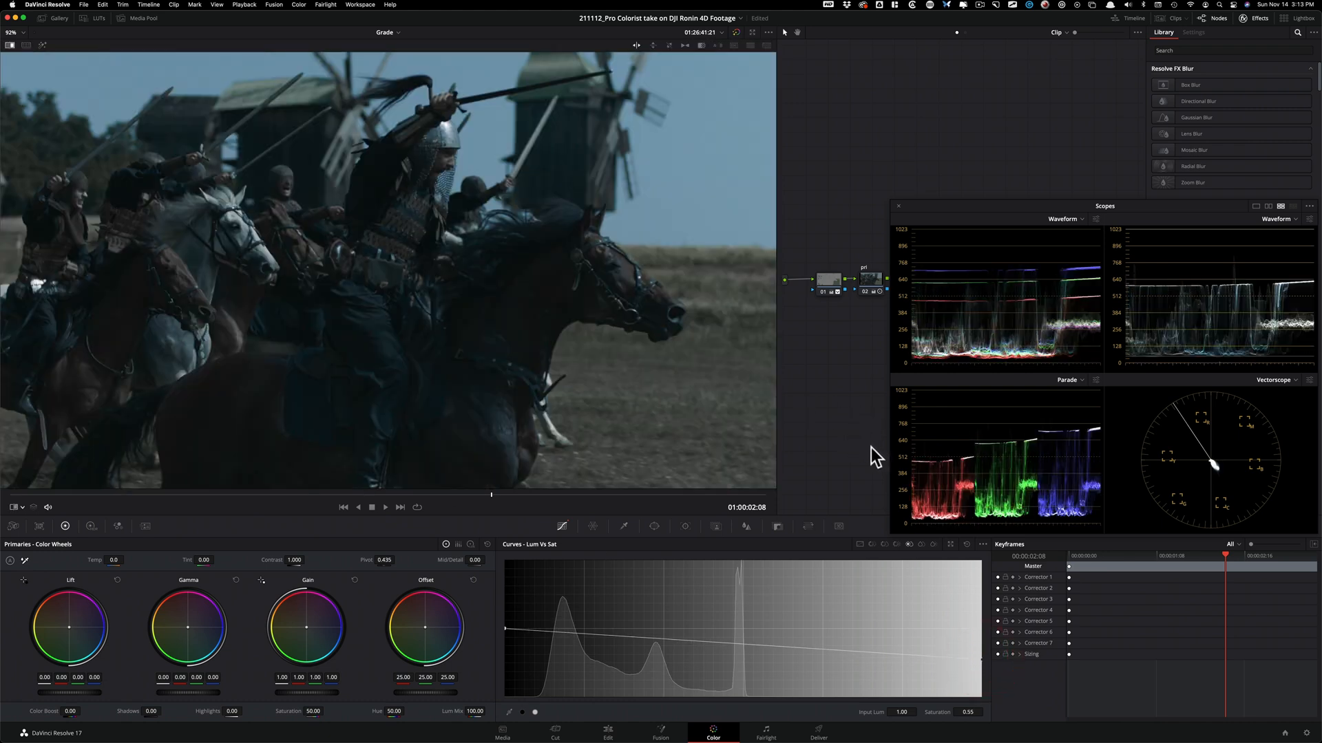
key("super+w")
key("super+w")
key("super+w")
key("super+w")
key("super+w")
key("super+w")
key("super+w")
key("super+w")
key("super+w")
key("super+w")
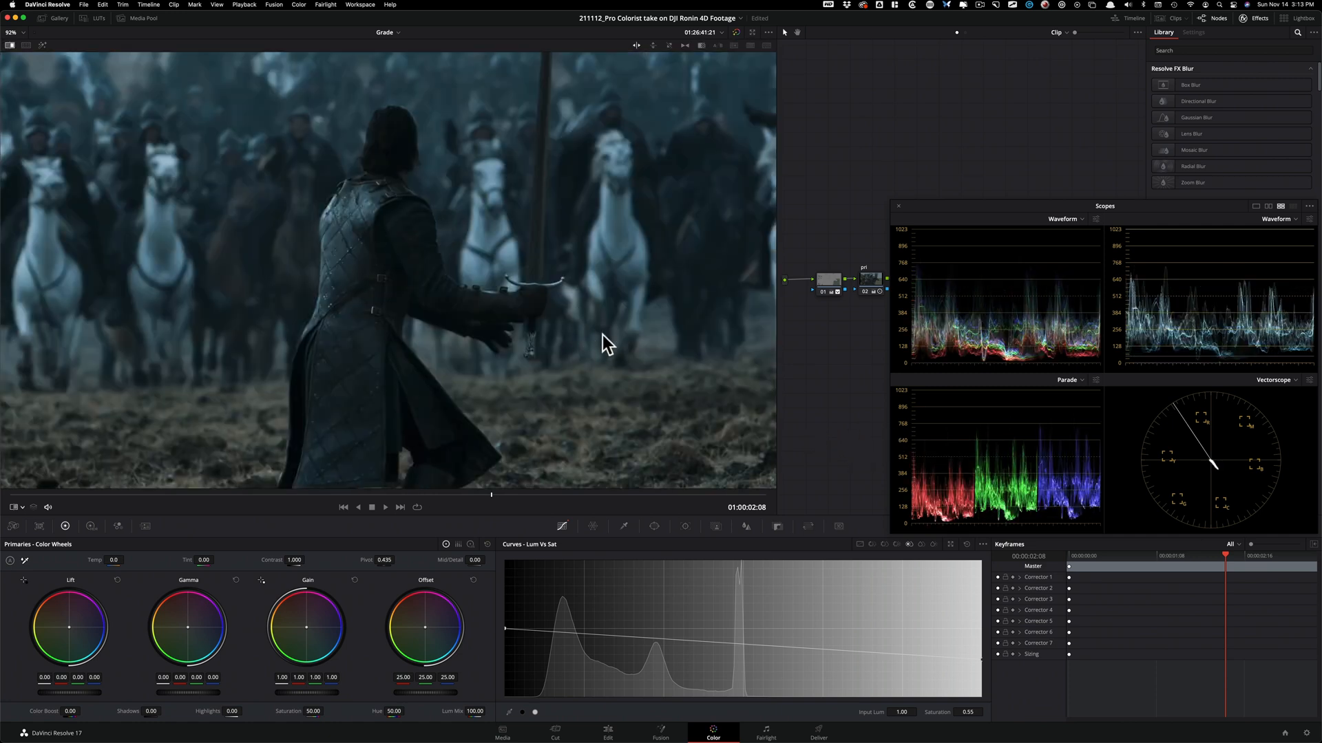
key("super+w")
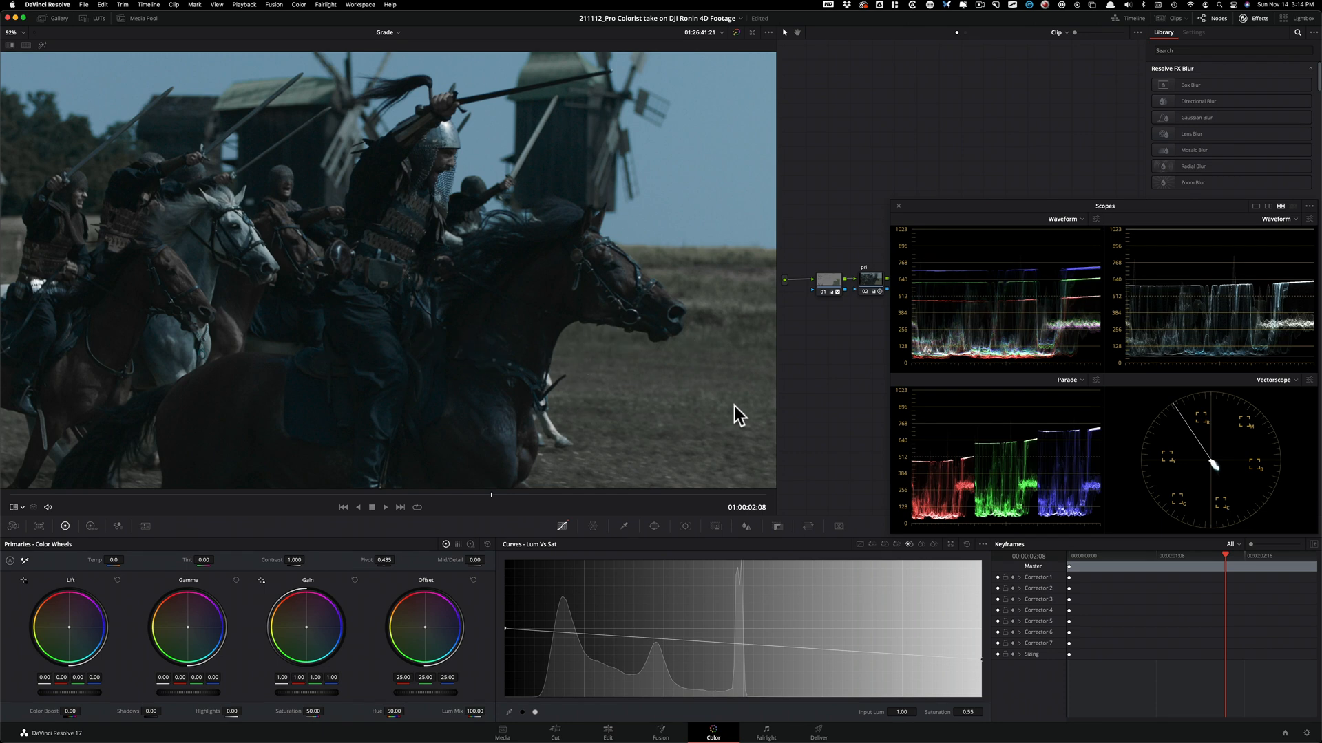
key("super+w")
key("super+w")
- Raise the sky blue point on the look node's Hue Vs Sat curve to saturation 1.18, judging it beside the reference still
mouse_move(967, 212)
left_mouse_down()
mouse_move(944, 259)
mouse_move(936, 410)
mouse_move(964, 403)
mouse_move(954, 209)
left_mouse_up()
left_click(886, 545)
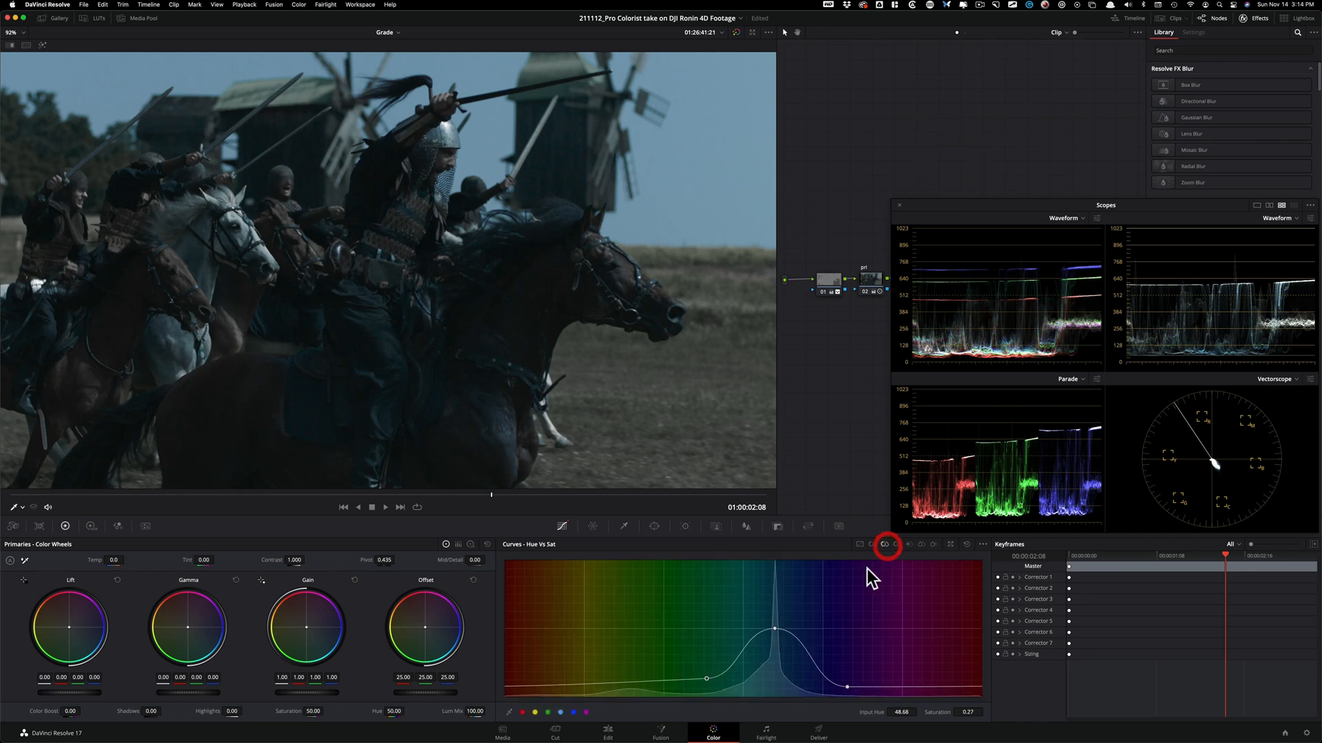
mouse_move(774, 630)
left_mouse_down()
mouse_move(779, 605)
mouse_move(793, 614)
mouse_move(764, 610)
mouse_move(775, 611)
left_mouse_up()
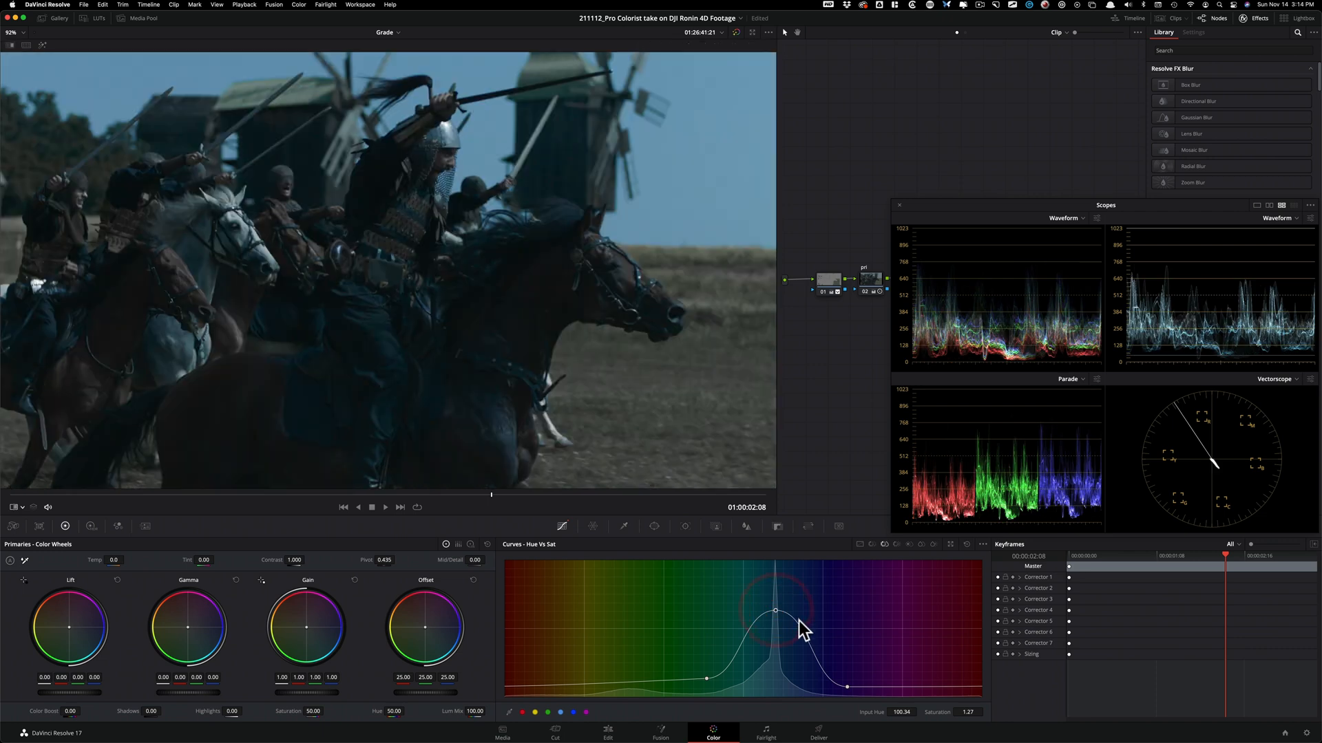
key("super+alt+w")
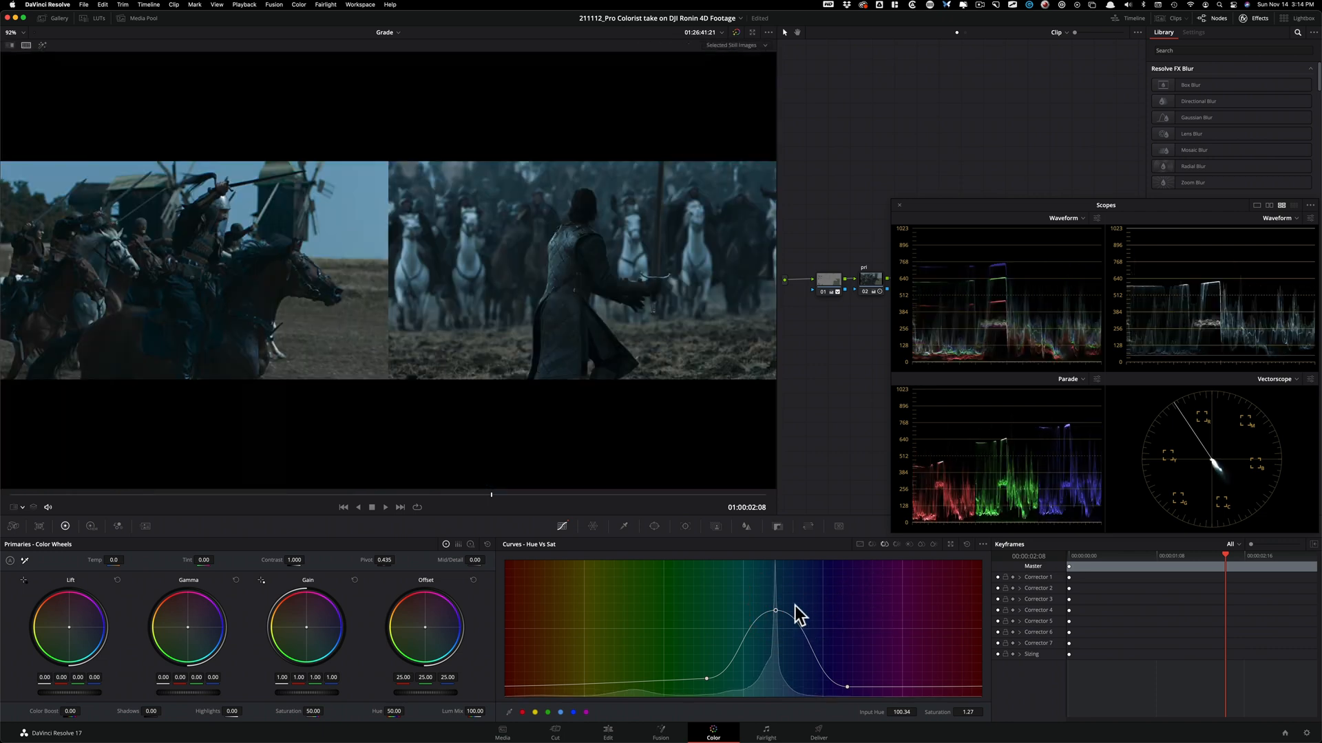
left_click_drag(775, 612, 775, 617)
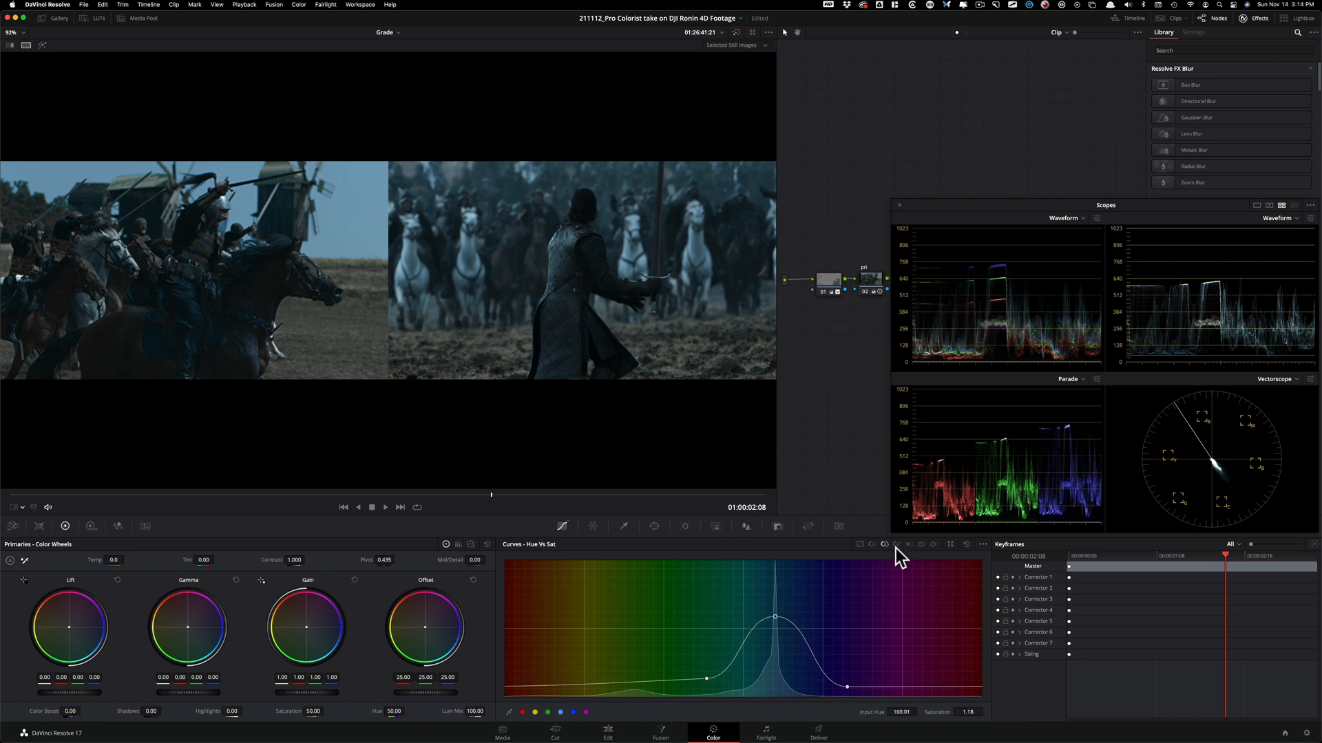
- Try rotating the sky's hue by 5.18 on the Hue Vs Hue curve, and reset the curve
left_click(872, 544)
left_click_drag(776, 627, 779, 627)
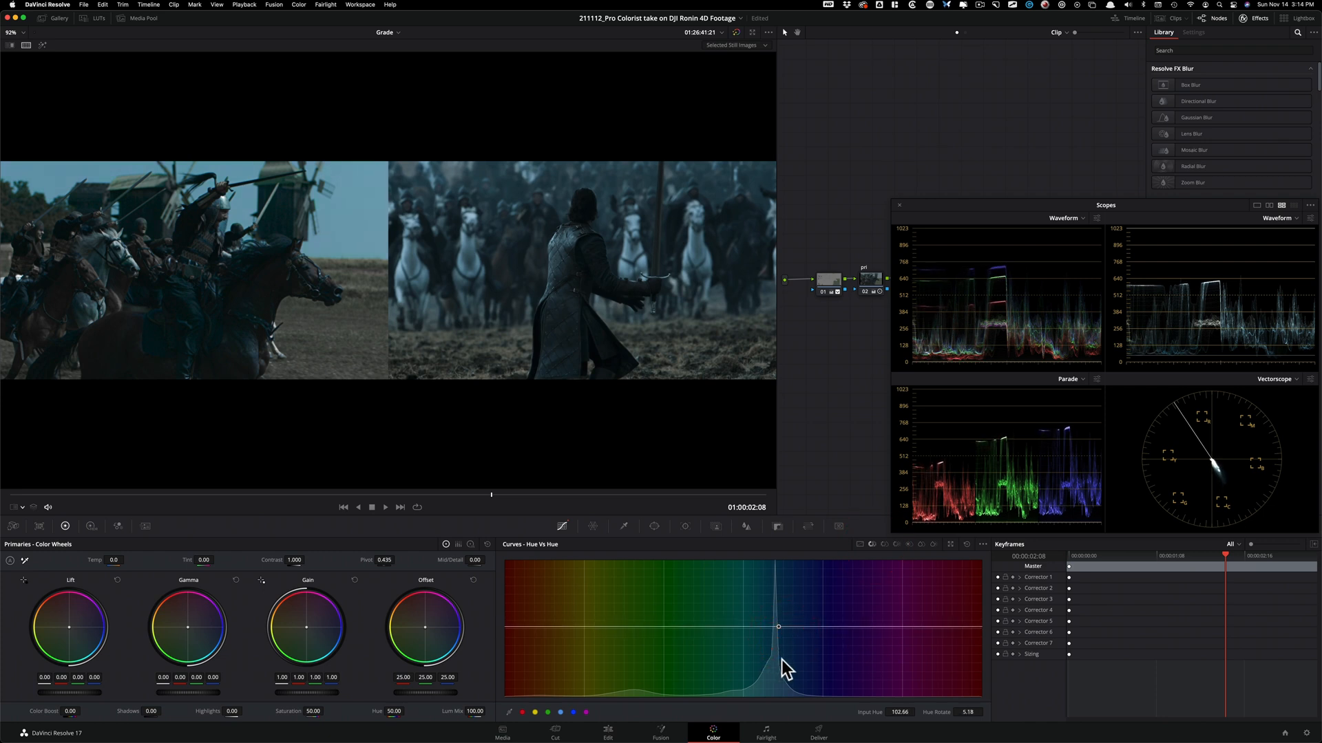
left_click(967, 544)
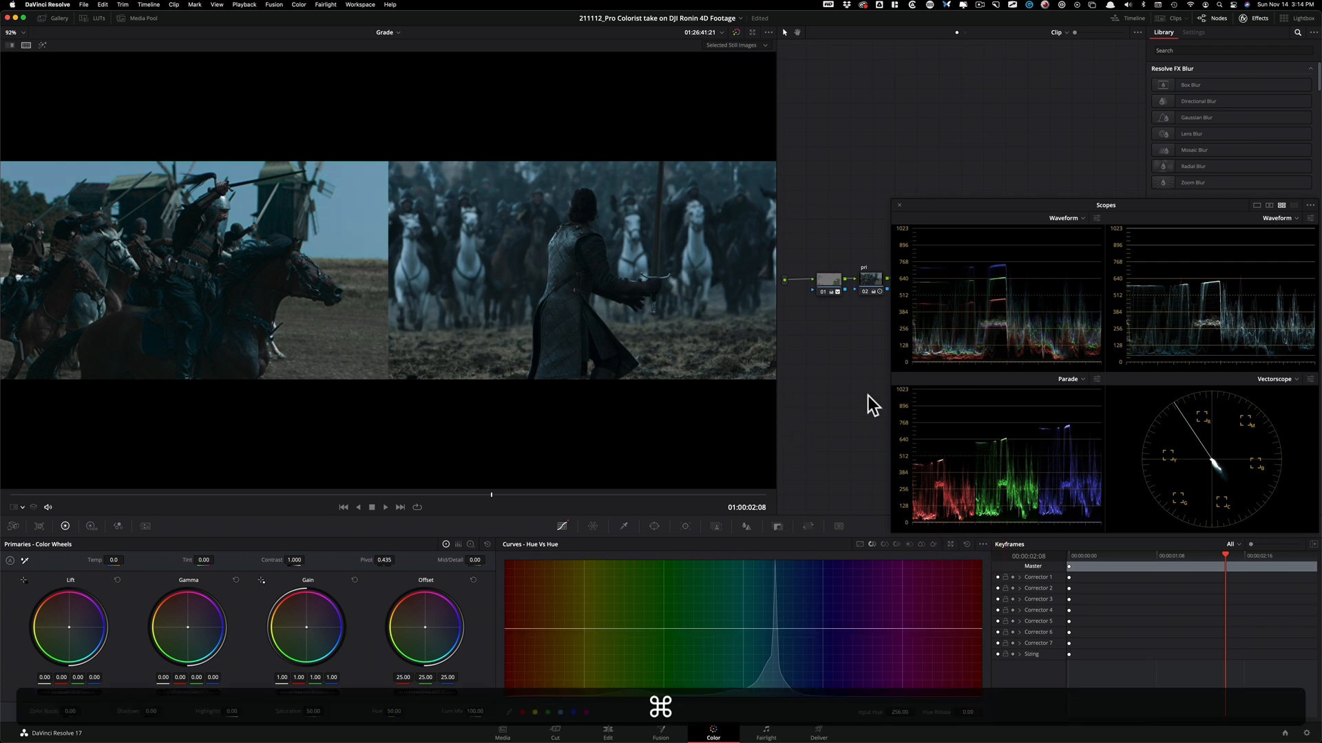
- Compare the color and contrast of the shot and the reference still in full frame and on the scopes
key("super+w")
key("super+w")
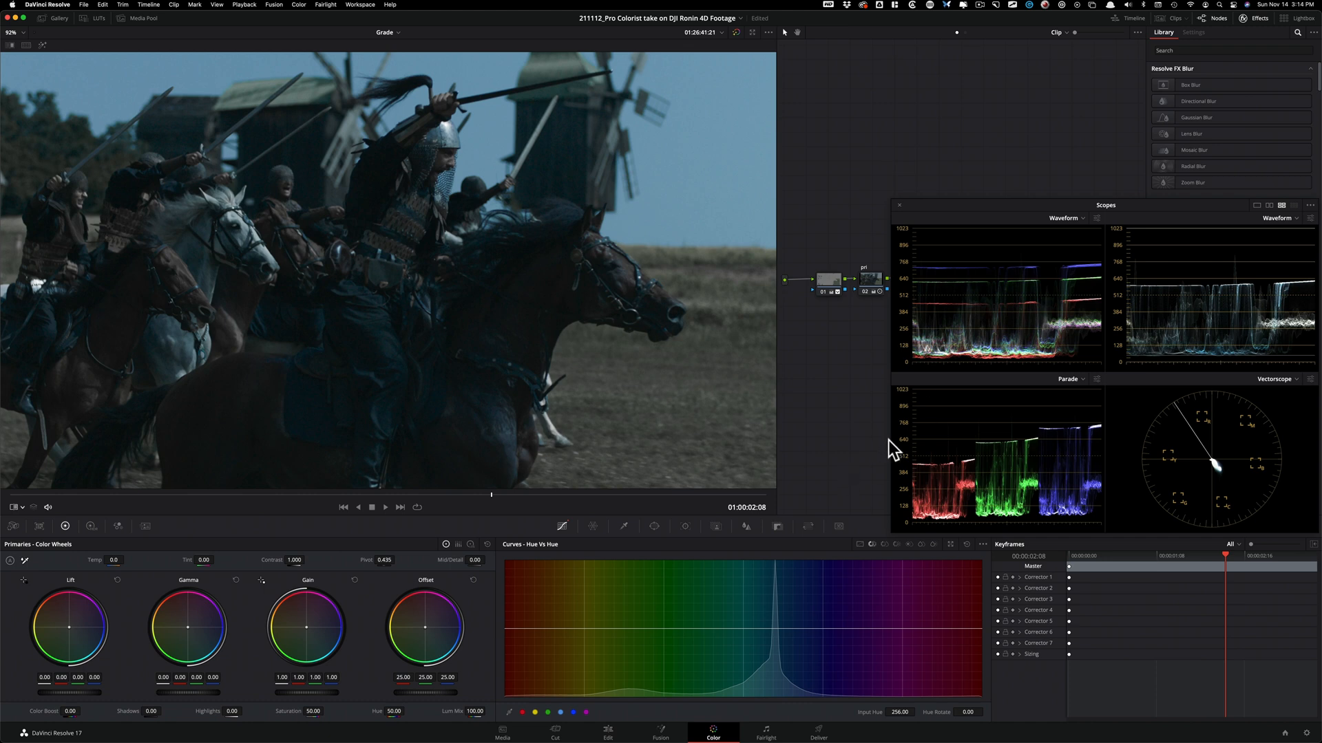
key("super+w")
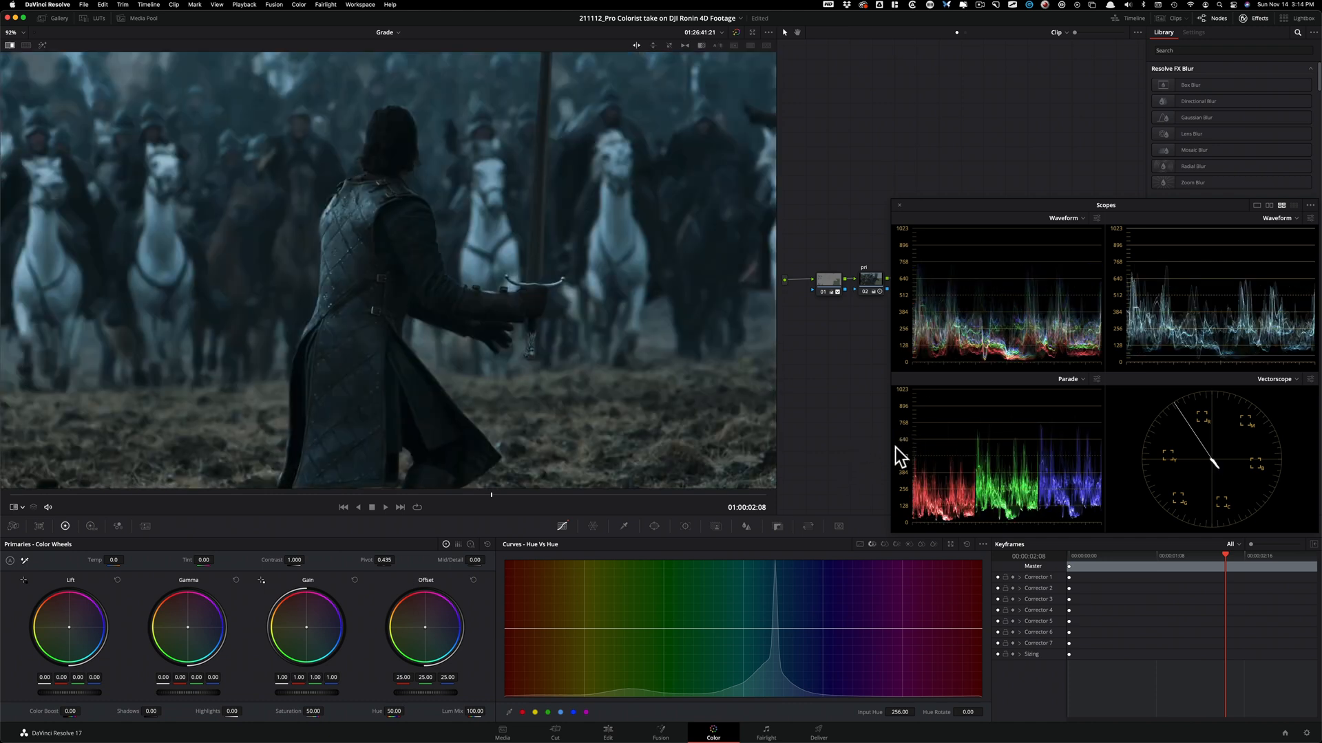
key("super+w")
key("super+w")
key("super+w")
key("super+w")
key("super+w")
key("super+w")
key("super+w")
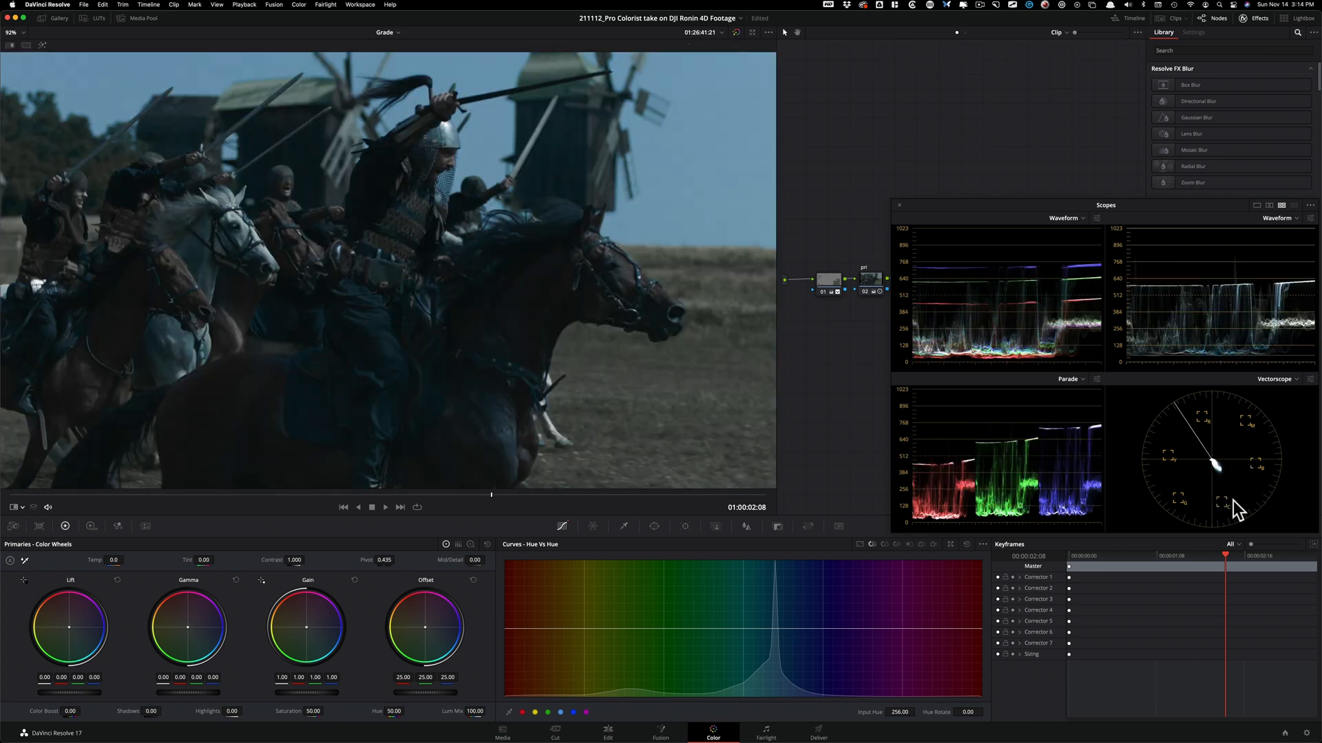
key("super+w")
key("super+w")
key("super+w")
key("super+w")
- Darken the pri node with Gain 0.94, Lift -0.01 and Offset red 27, green and blue 26, checking against the reference still
left_click(864, 285)
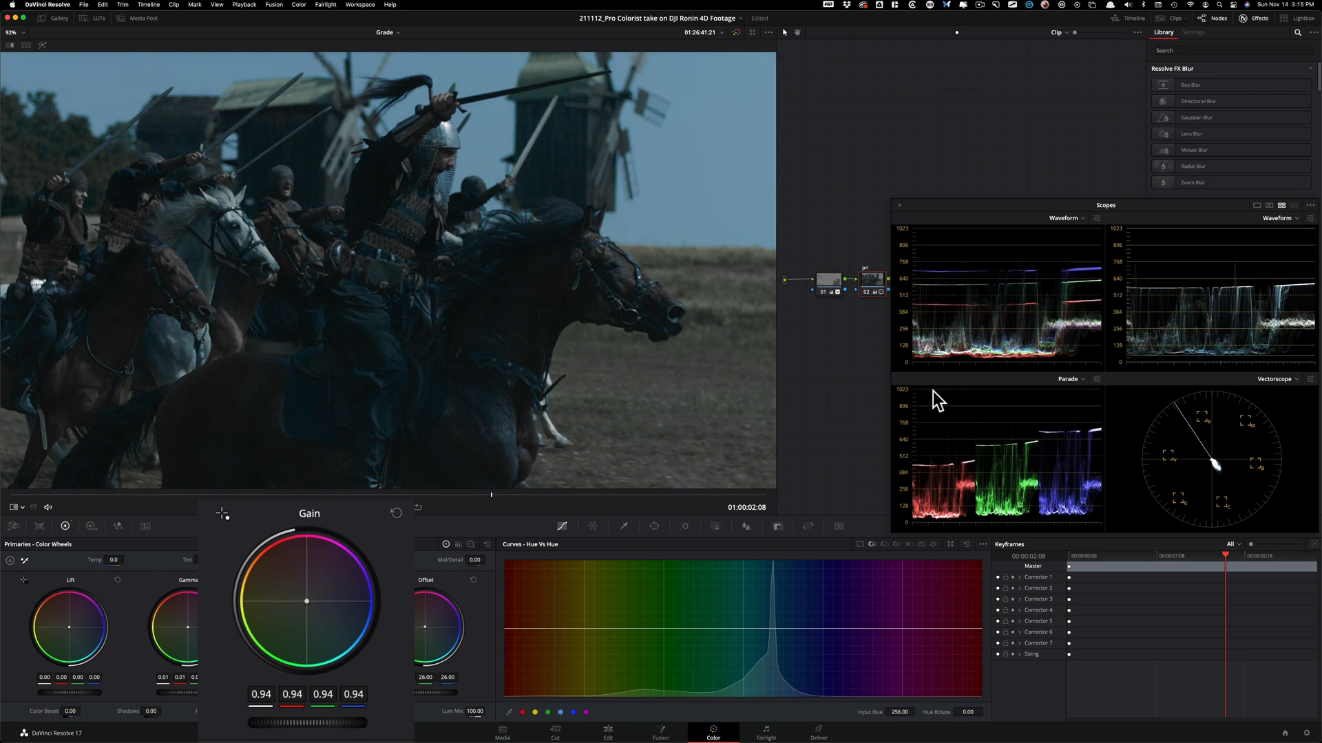
key("alt+super+w")
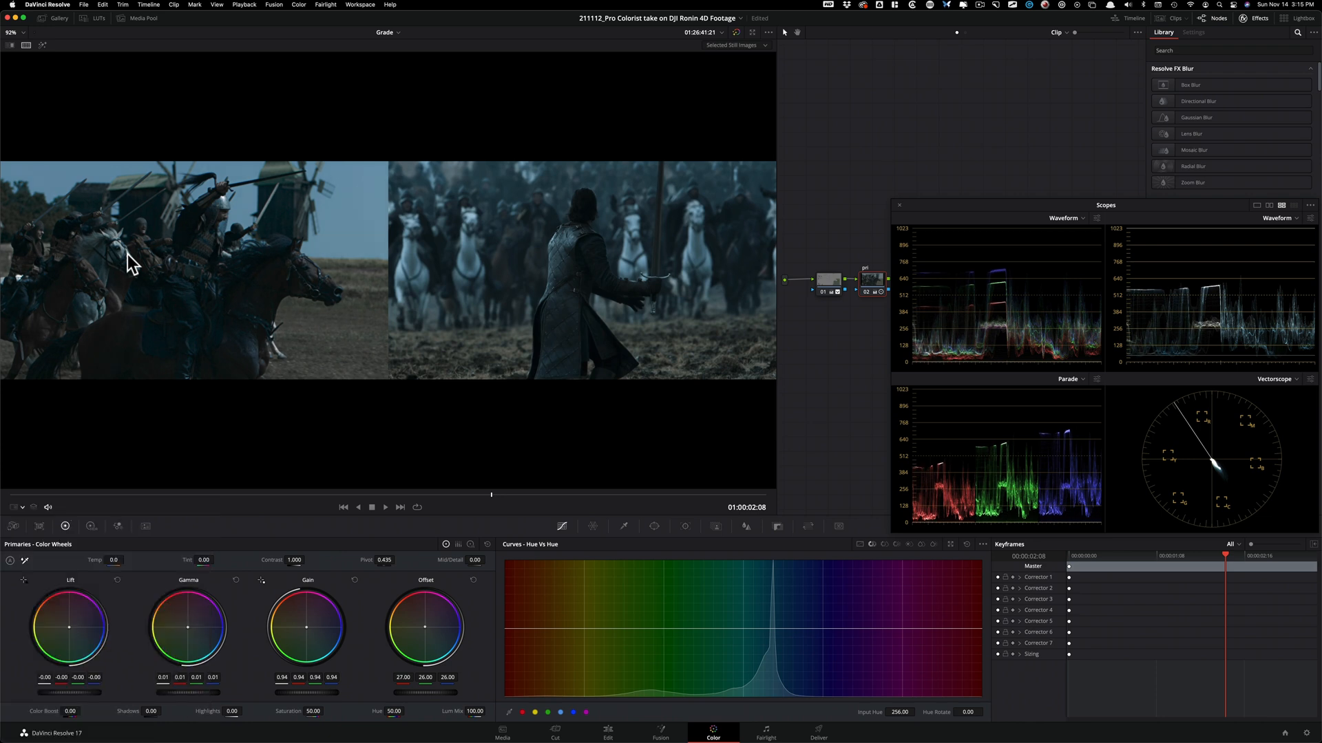
key("super+w")
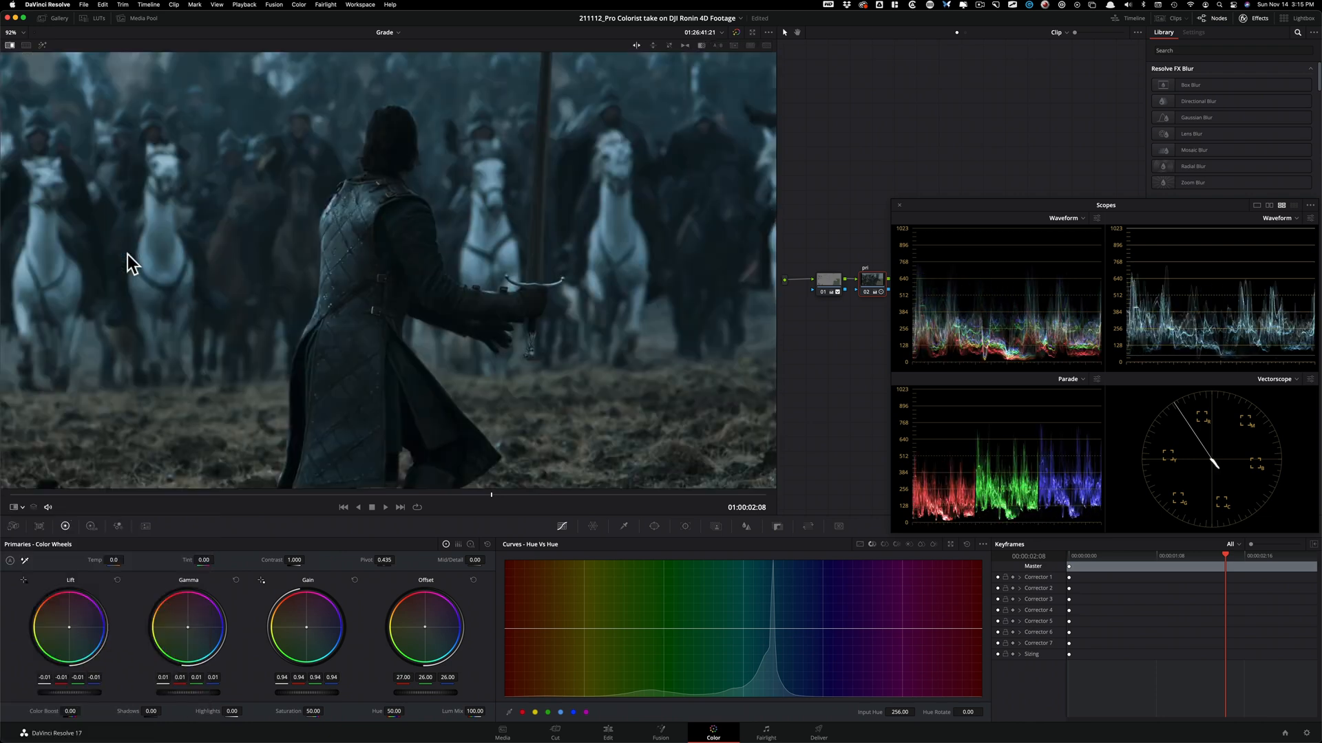
key("super+w")
key("super+w")
key("super+w")
key("super+w")
key("super+w")
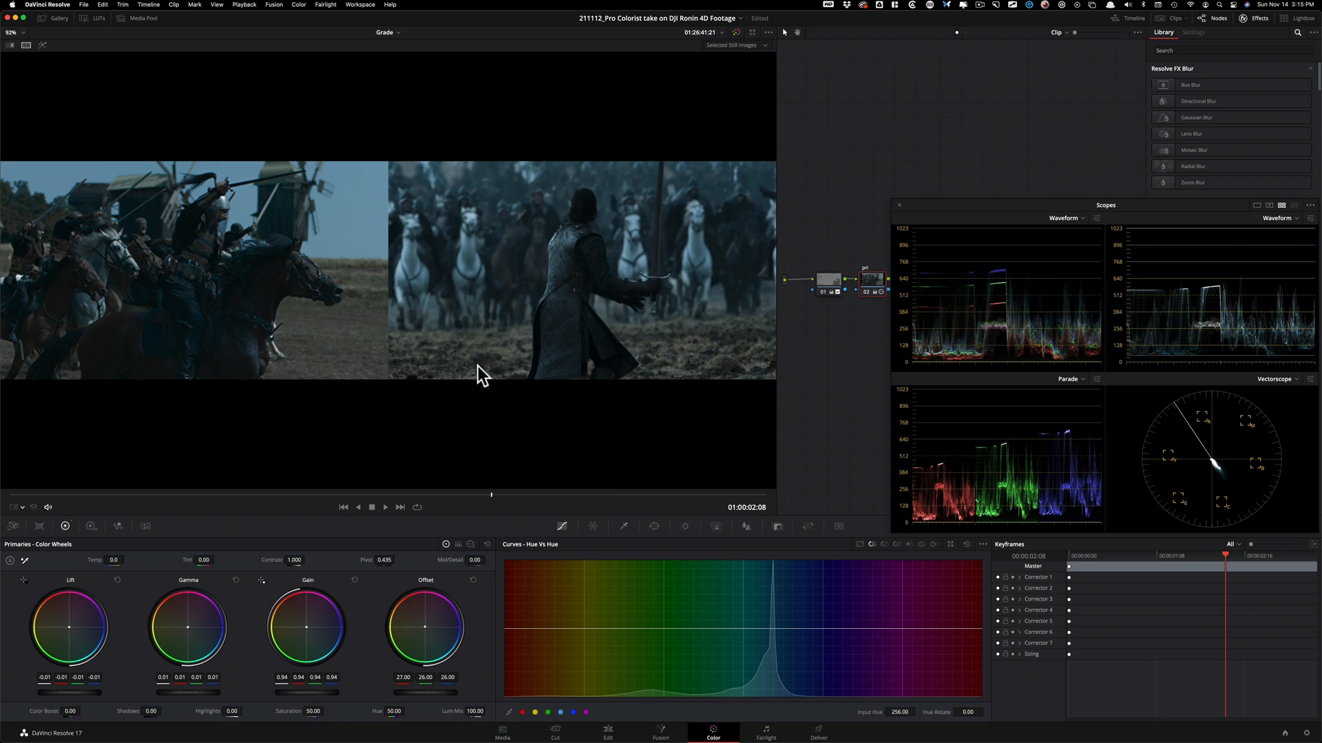
- Set the look node's Color Boost to -4.07, comparing the shot with the reference still
left_click_drag(928, 217, 935, 411)
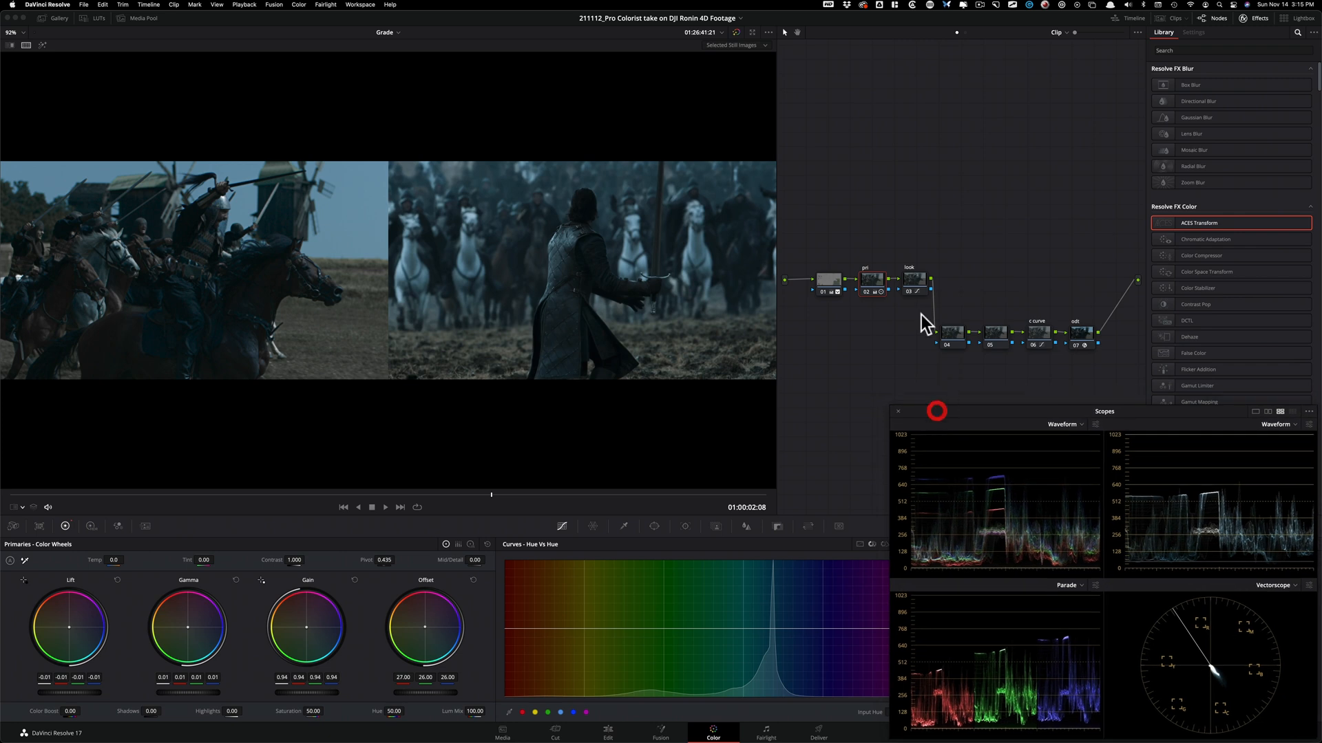
left_click(915, 278)
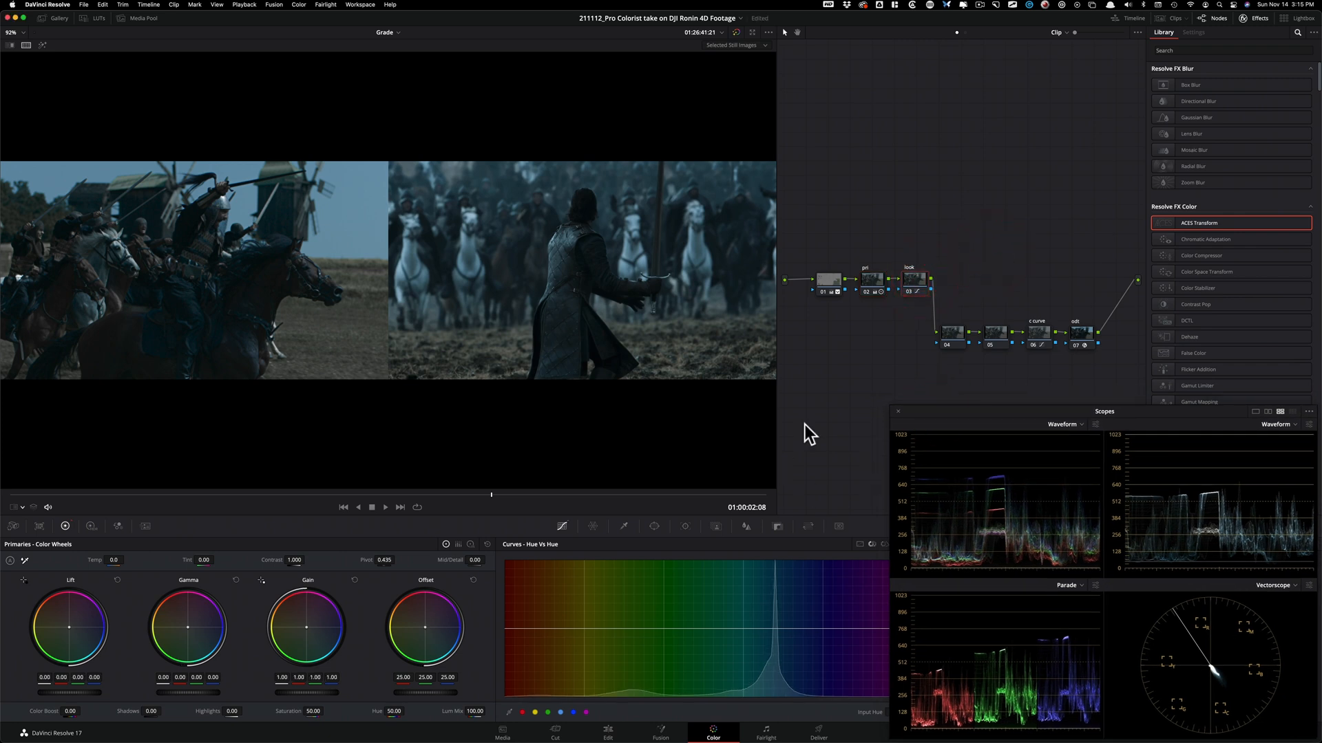
key("alt+super+w")
key("alt+super+w")
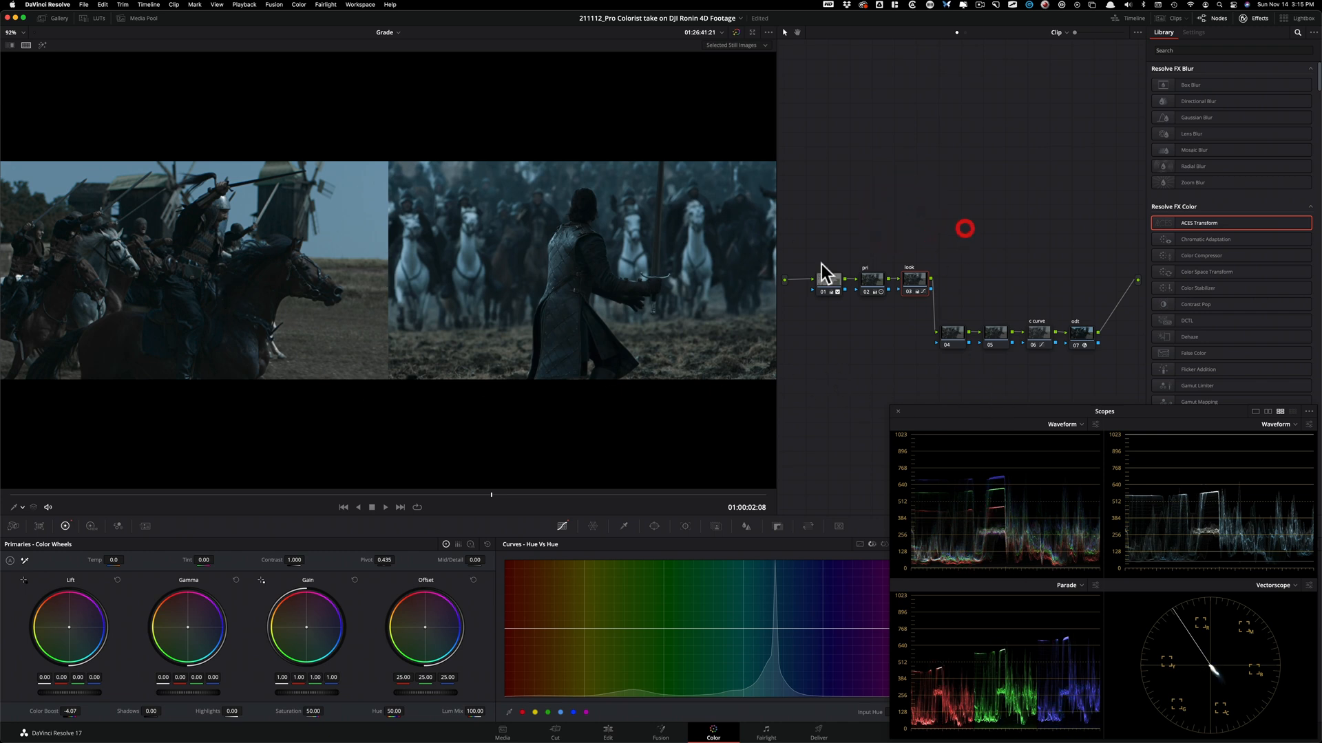
- Set the pri node's Gamma to red 0.01, green and blue 0.02 and its Gain green and blue to 0.95, checking against the reference still
left_click(995, 215)
left_click(870, 281)
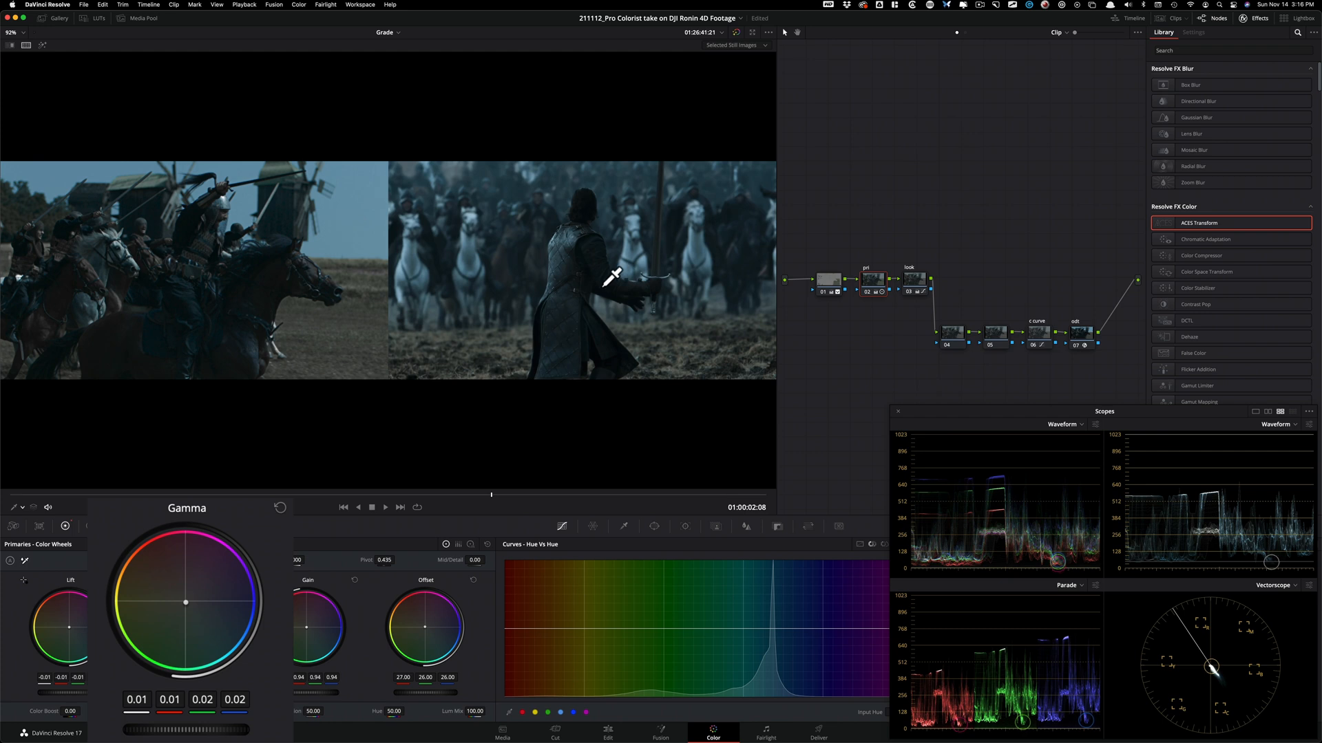
key("alt+super+w")
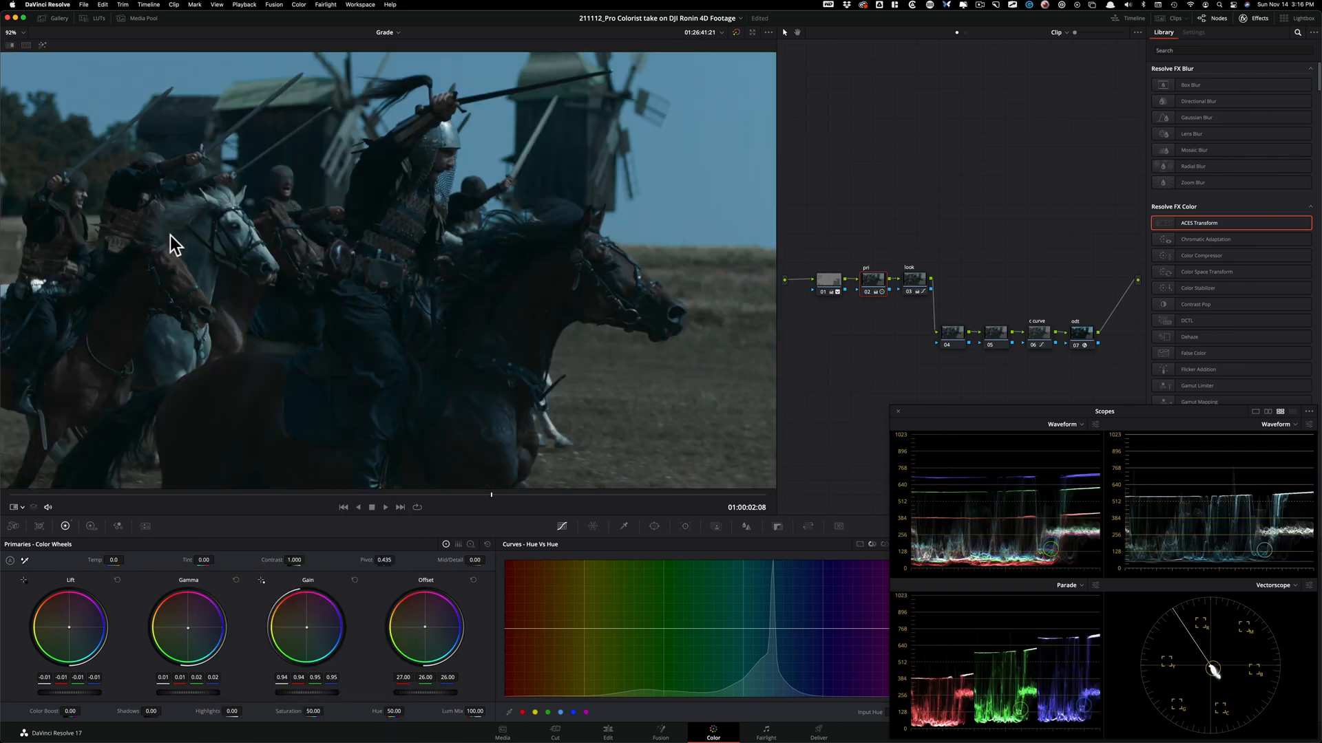
key("alt+super+w")
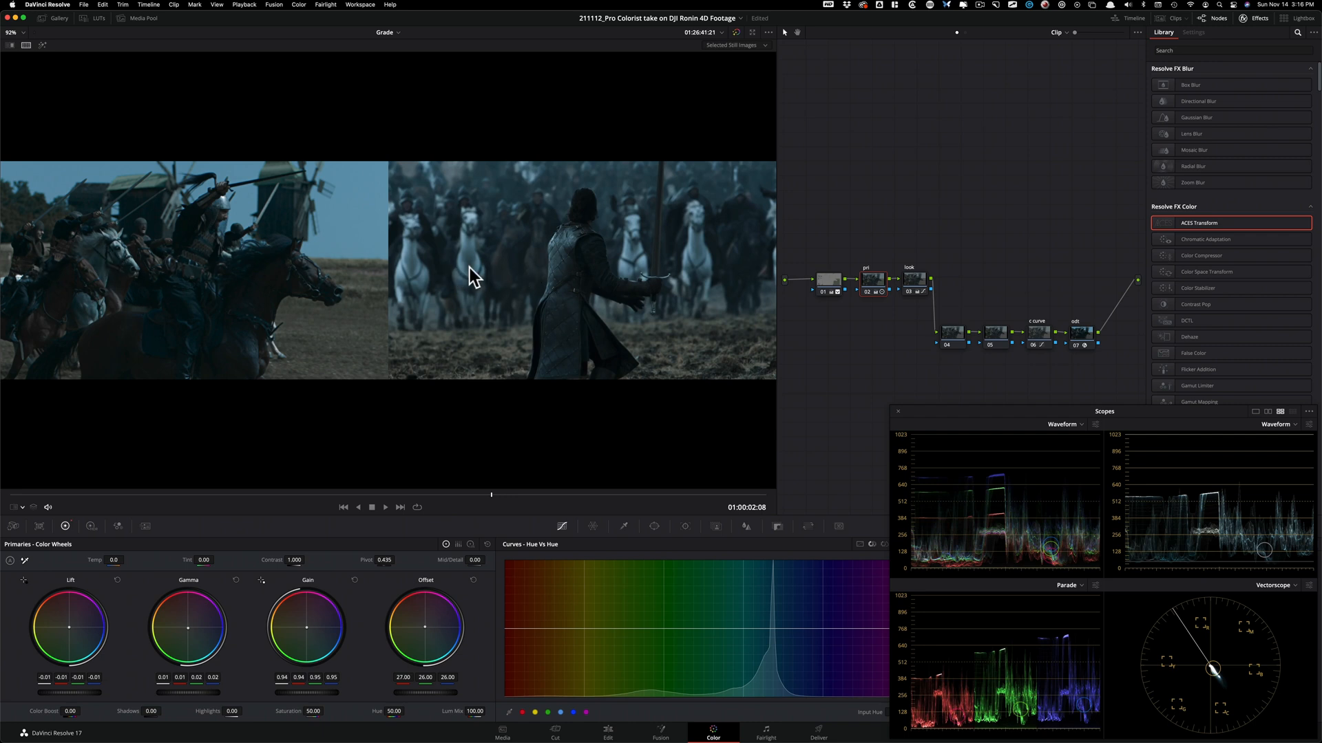
- Pull down the saturated end of the look node's Sat Vs Sat curve to an output saturation of 0.32
left_click_drag(1002, 408, 992, 183)
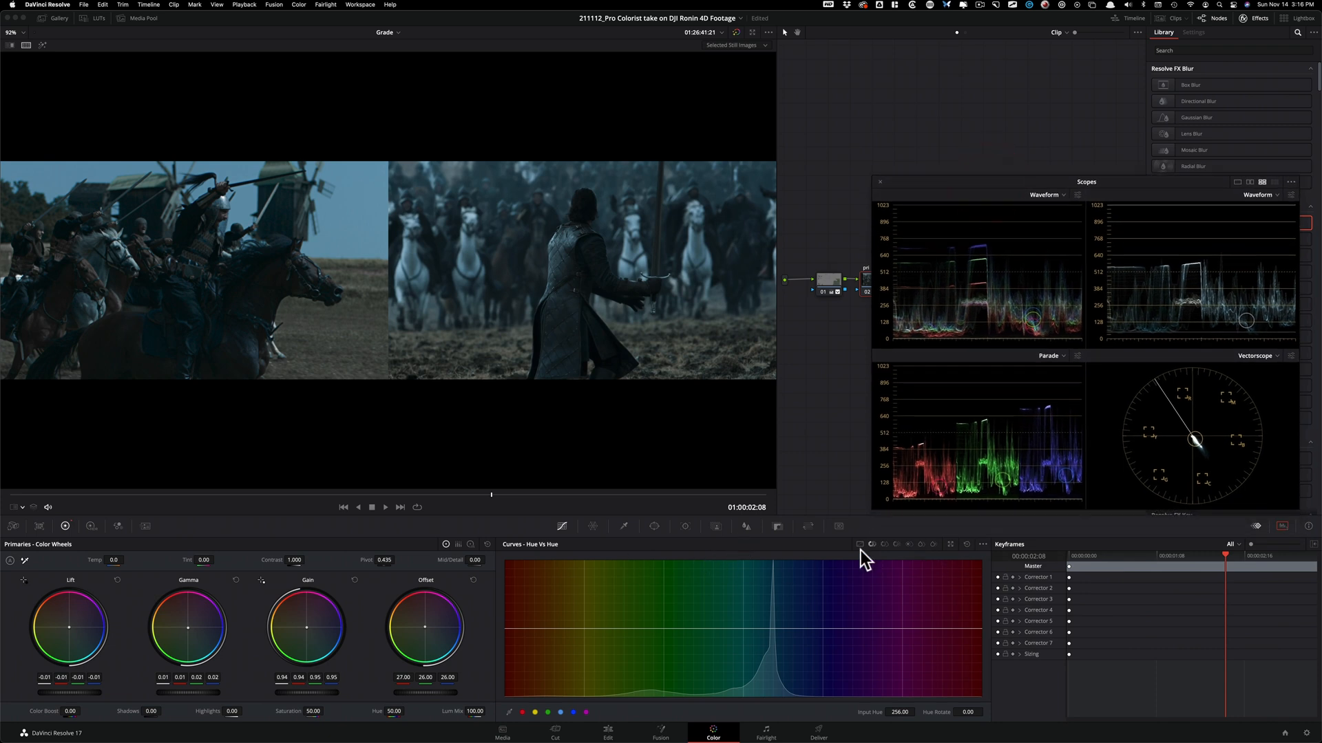
left_click(897, 545)
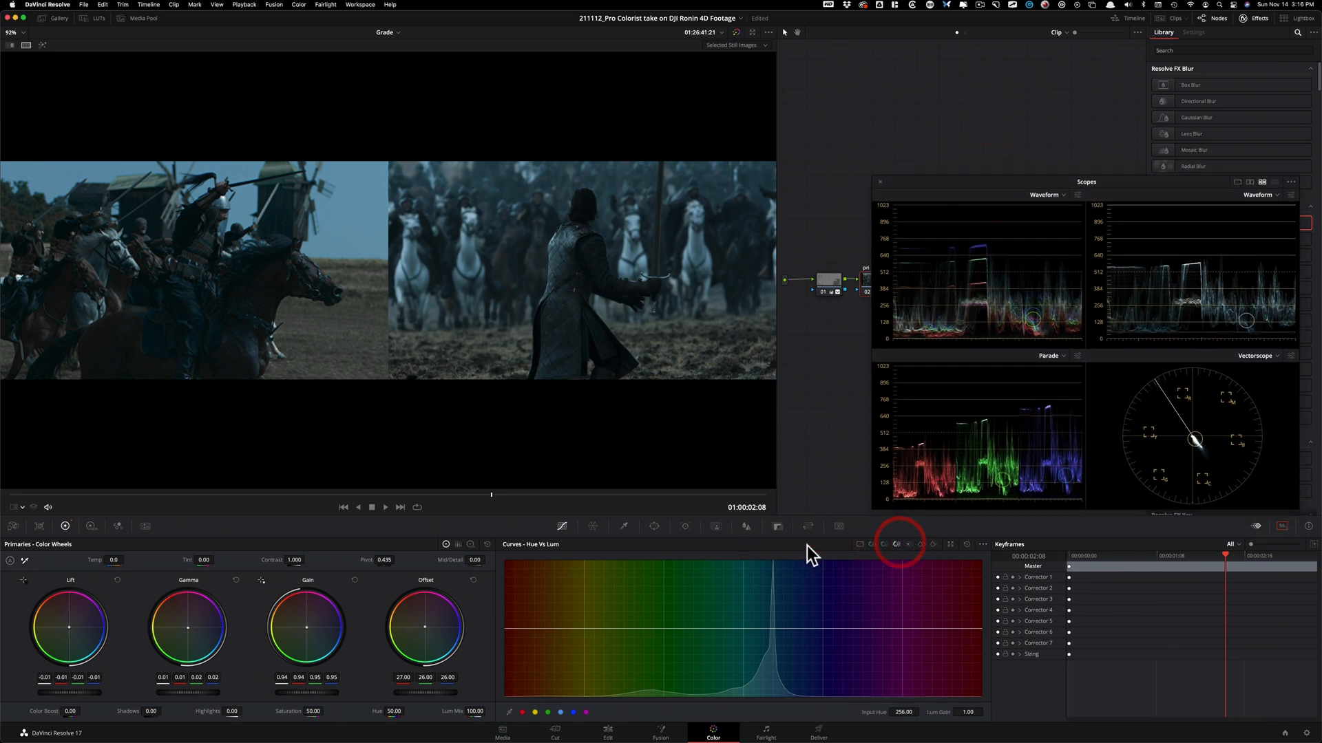
left_click_drag(916, 183, 1011, 209)
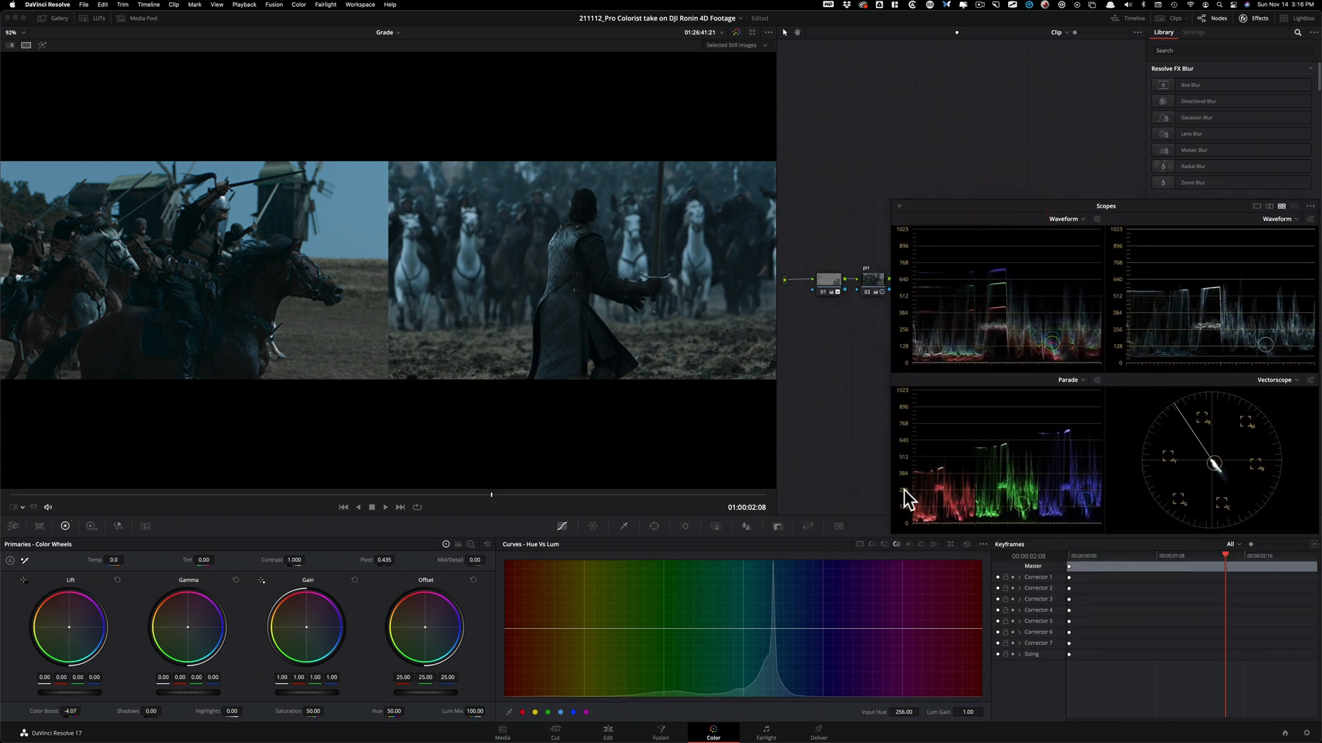
left_click(914, 543)
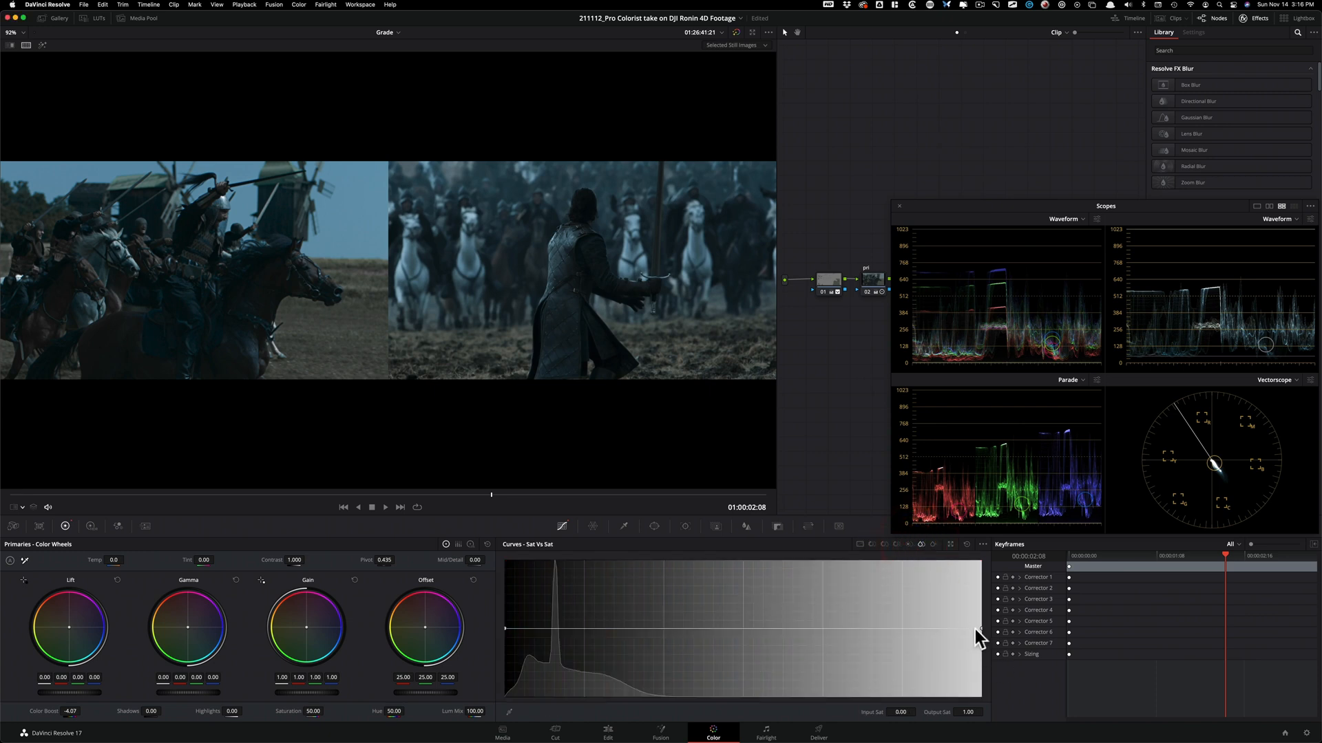
left_click_drag(978, 637, 936, 675)
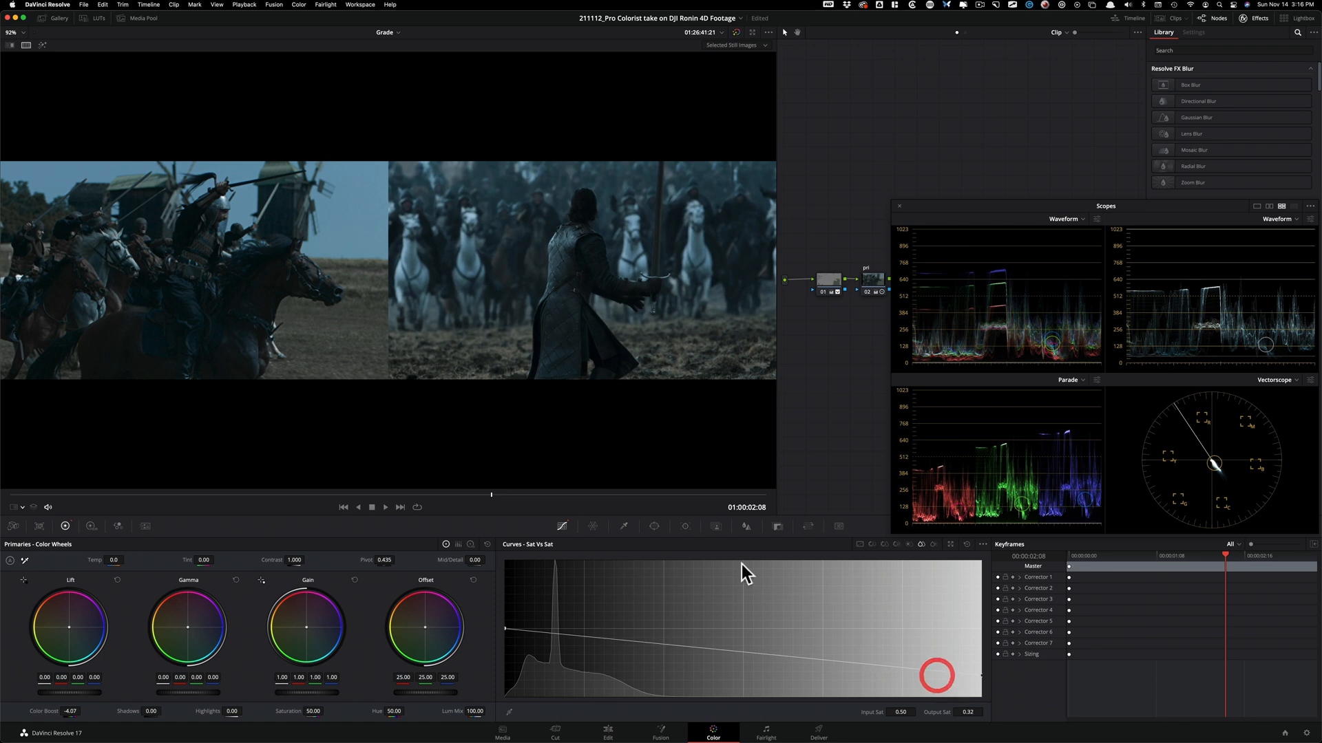
- Compare the shot repeatedly with the reference still in full frame, examining channel levels and saturation on the scopes
key("super+w")
key("super+w")
key("super+w")
key("super+w")
key("super+w")
key("super+w")
left_click_drag(969, 209, 930, 345)
key("super+w")
key("super+w")
key("super+w")
key("super+w")
key("super+w")
key("super+w")
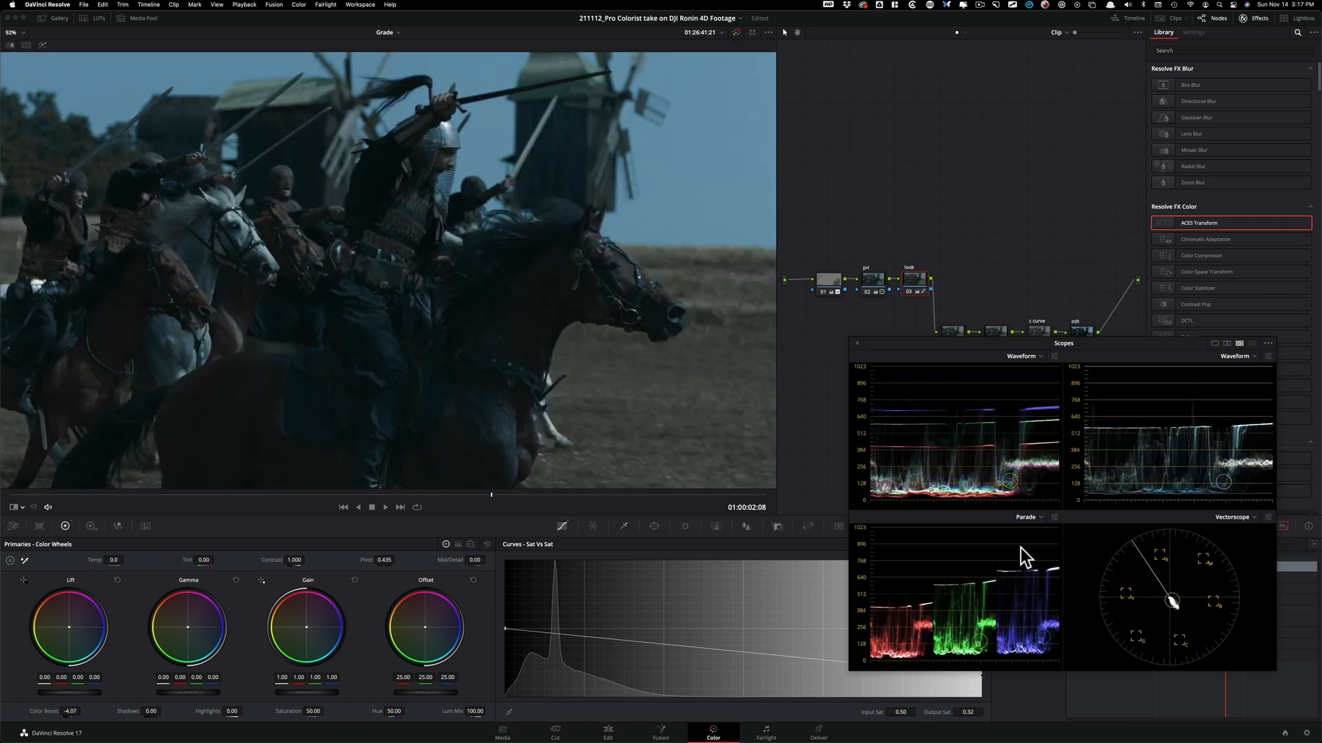
key("super+w")
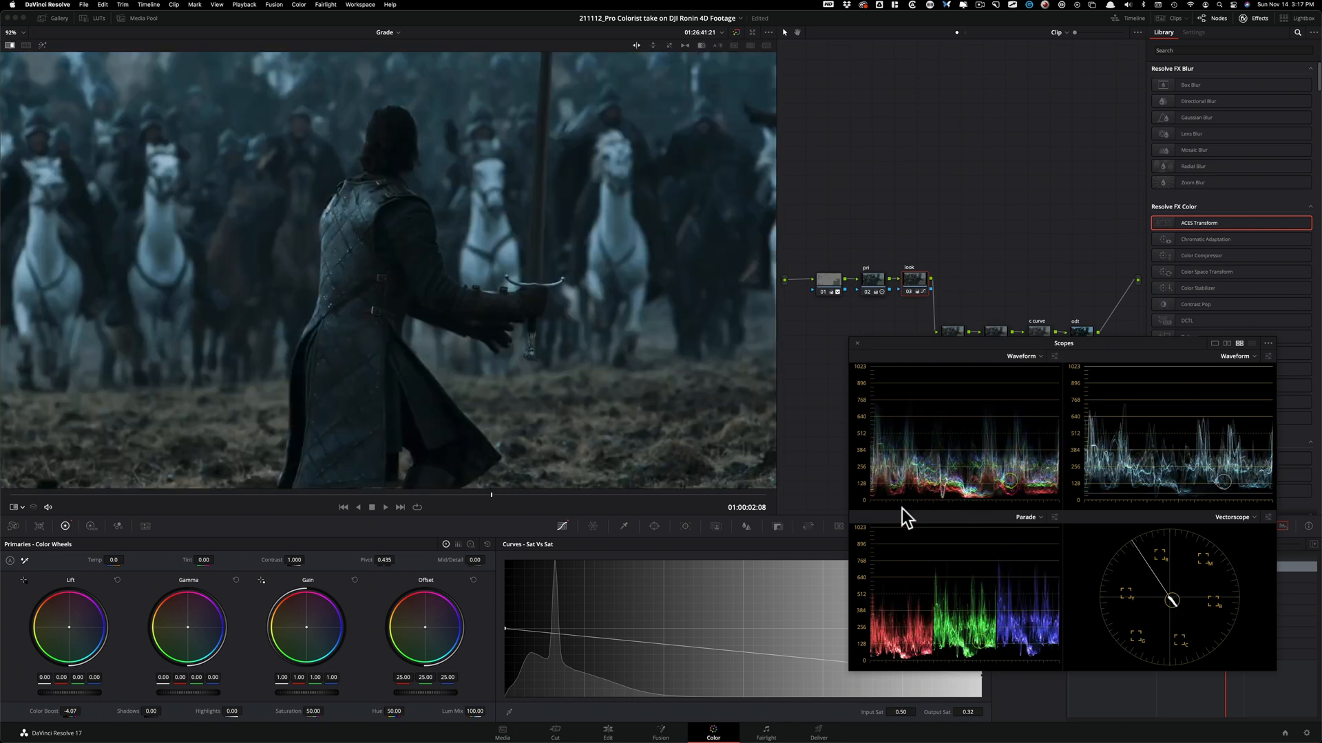
key("super+w")
key("super+w")
key("super+w")
key("super+w")
key("super+w")
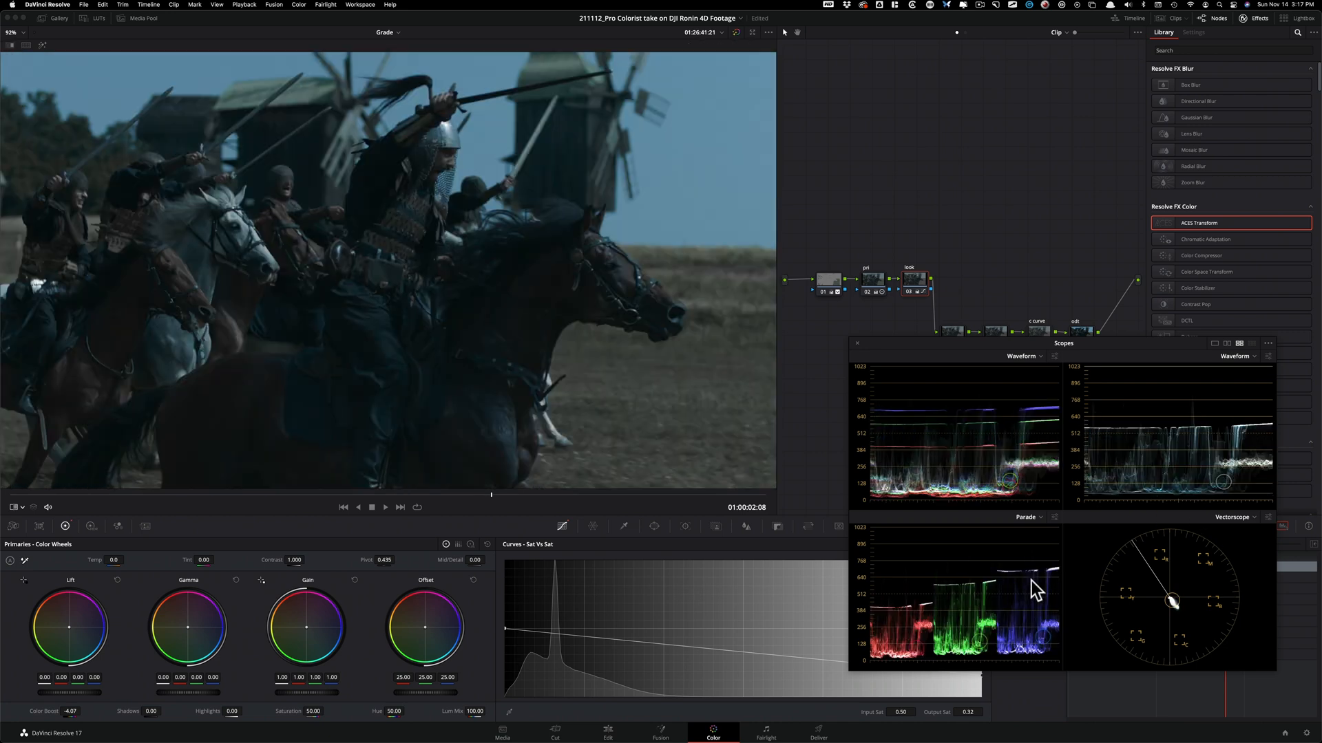
key("super+w")
key("super+w")
key("super+w")
key("super+w")
key("super+w")
key("super+w")
left_click_drag(998, 346, 1037, 411)
key("super+w")
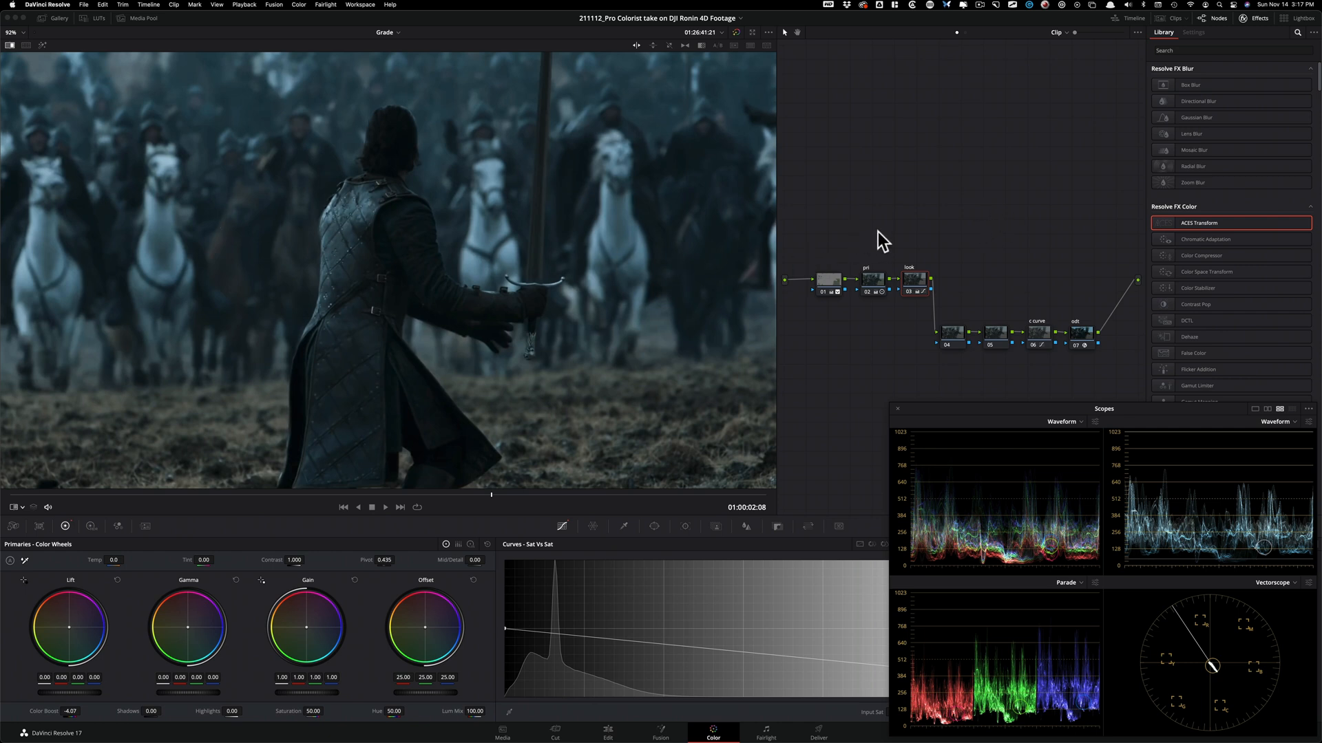
key("super+w")
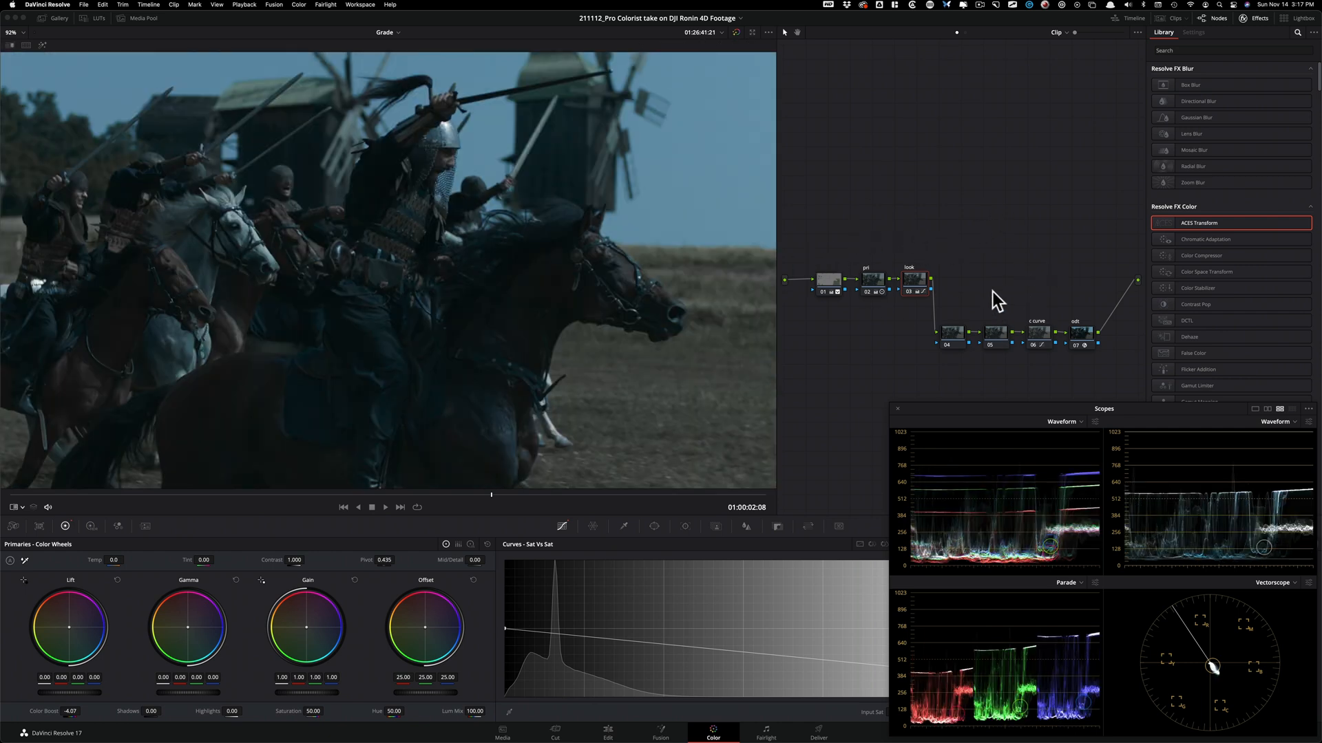
- Soften the image on node 04 with Mid/Detail -50.20, using the reference still as a guide
left_click(977, 258)
key("super+w")
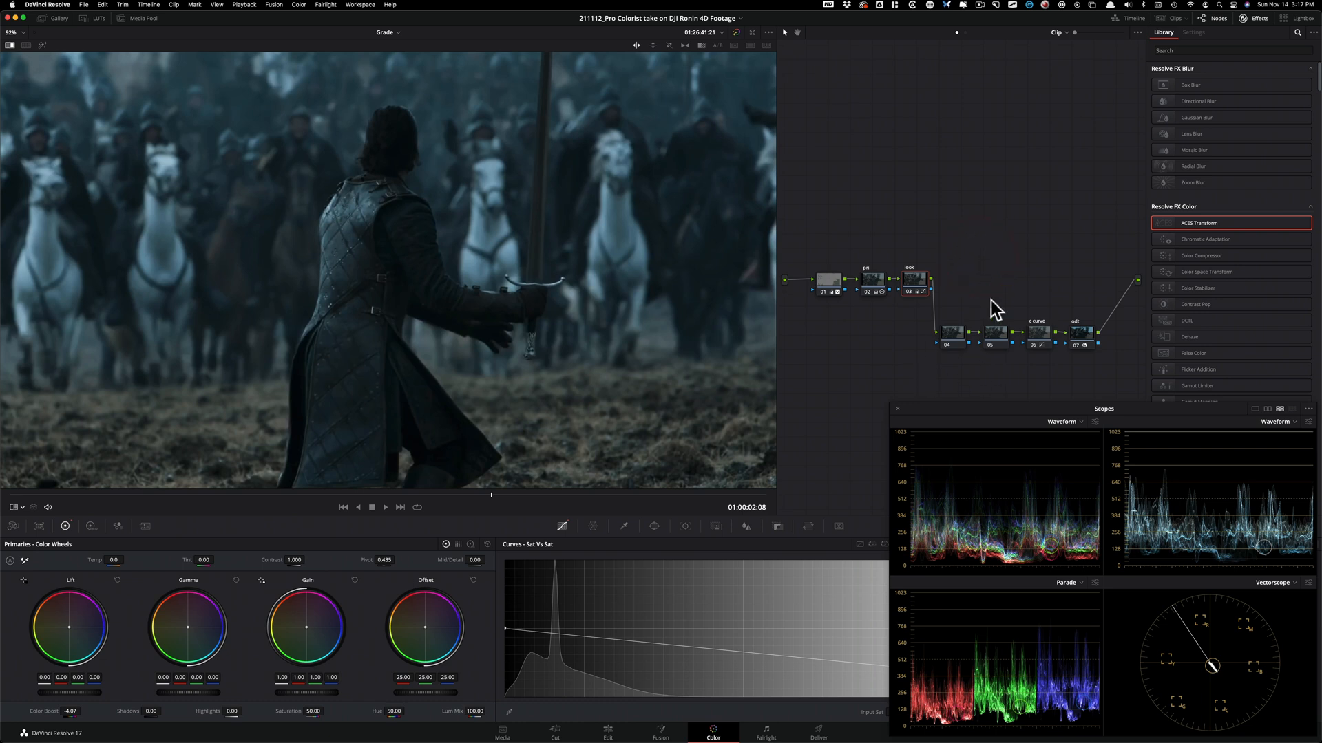
left_click(950, 337)
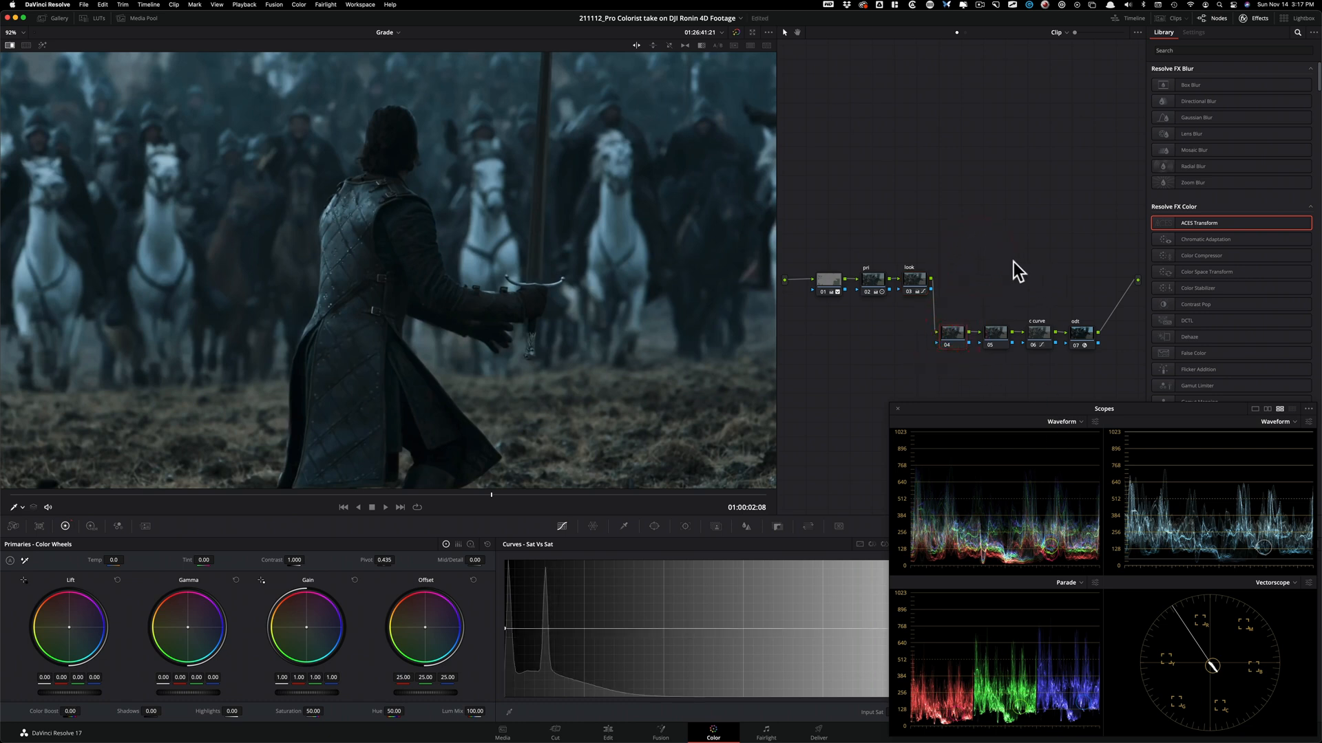
key("super+w")
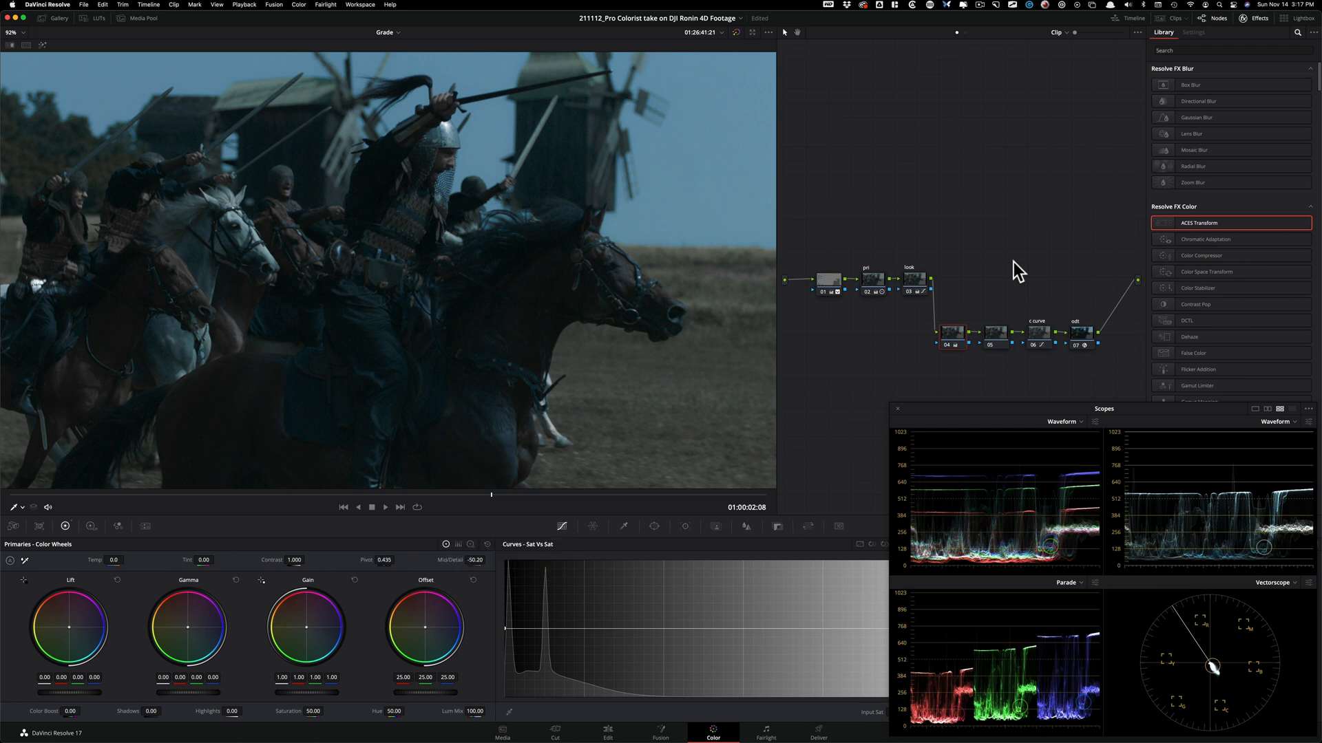
- Examine the faces, armor and horses close up with node 04 switched off and on to judge the midtone softening
key("super+d")
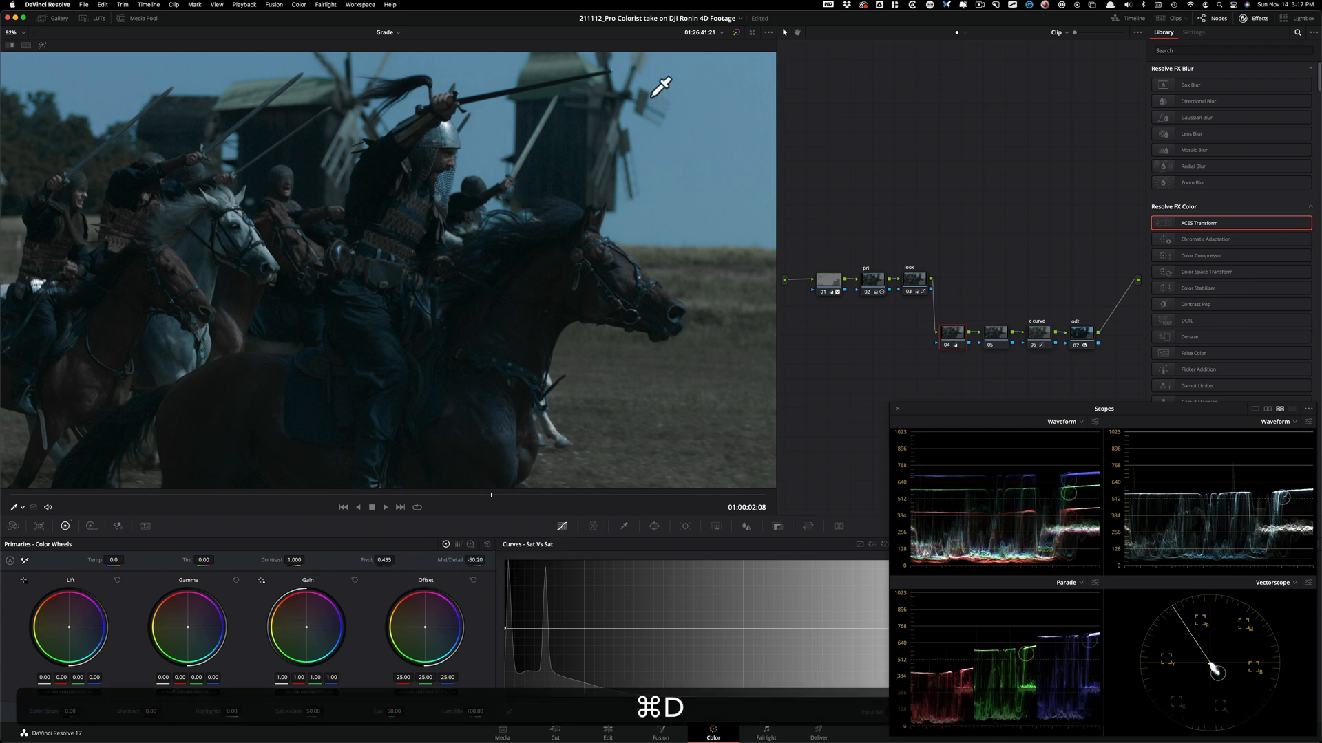
left_click_drag(650, 105, 362, 428)
scroll(399, 351, "up", 8)
left_click_drag(508, 263, 319, 381)
key("super+d")
key("super+d")
left_click_drag(288, 427, 531, 257)
key("super+d")
key("super+d")
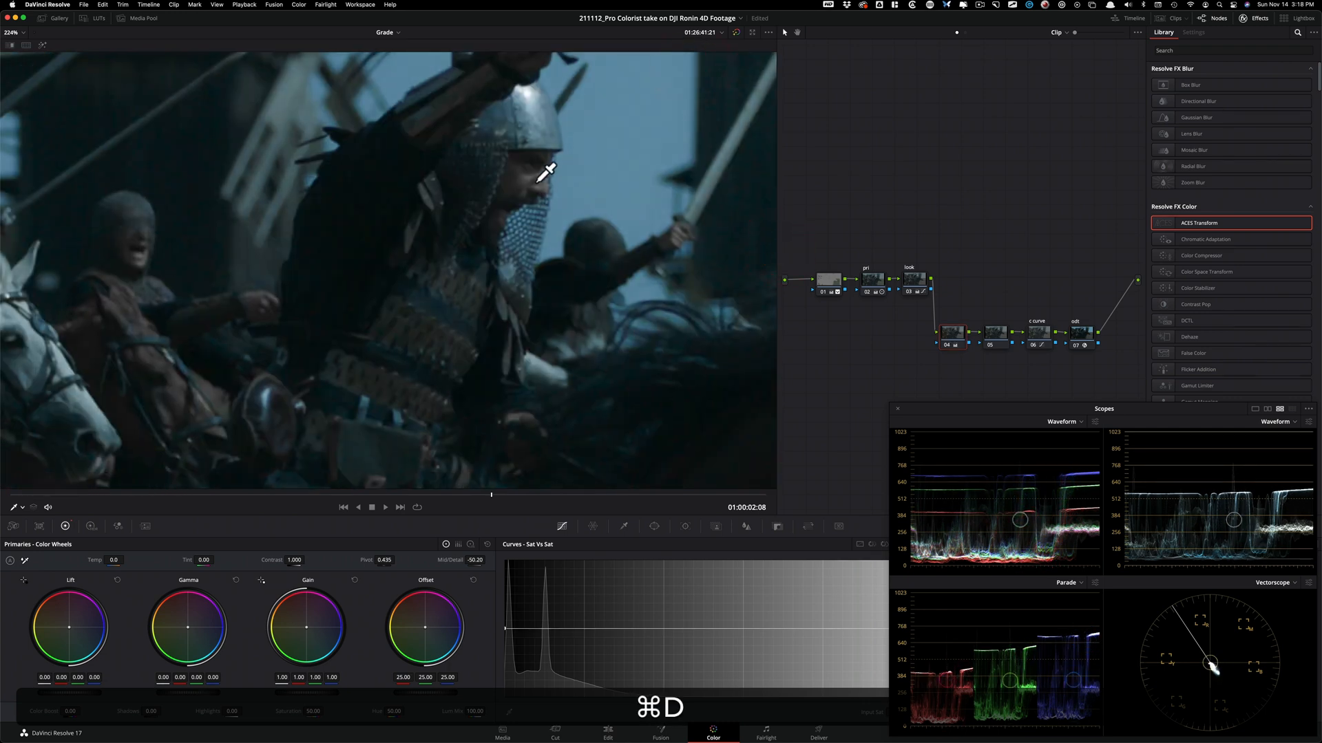
left_click_drag(398, 359, 522, 112)
left_click_drag(296, 240, 625, 242)
left_click_drag(221, 250, 666, 286)
key("super+d")
key("super+d")
key("super+3")
key("super+d")
key("super+d")
key("super+d")
key("super+d")
left_click_drag(355, 221, 558, 486)
key("2")
key("2")
key("2")
key("2")
key("2")
key("2")
left_click_drag(481, 413, 584, 487)
key("super+d")
key("super+d")
key("super+3")
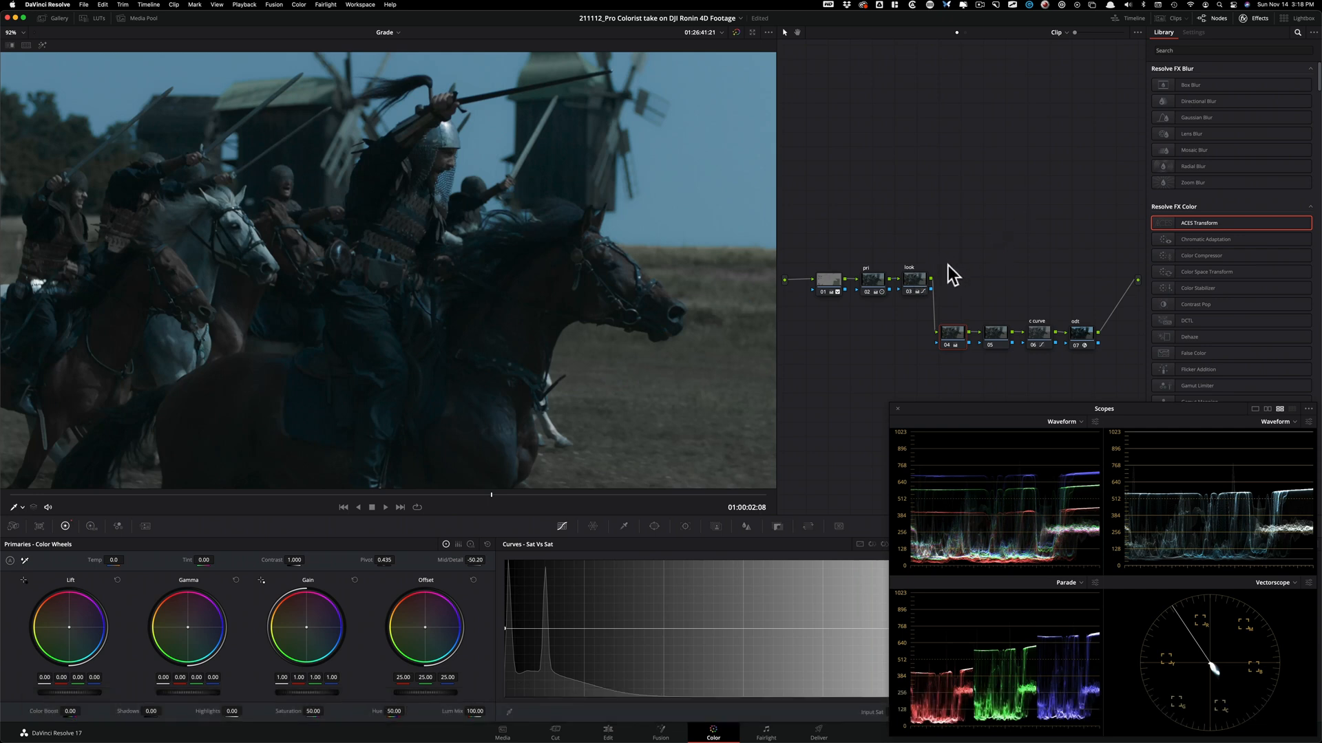
- Blur node 04 with a Radius of 0.52 on all three channels and check the node off and on
key("alt+shift+b")
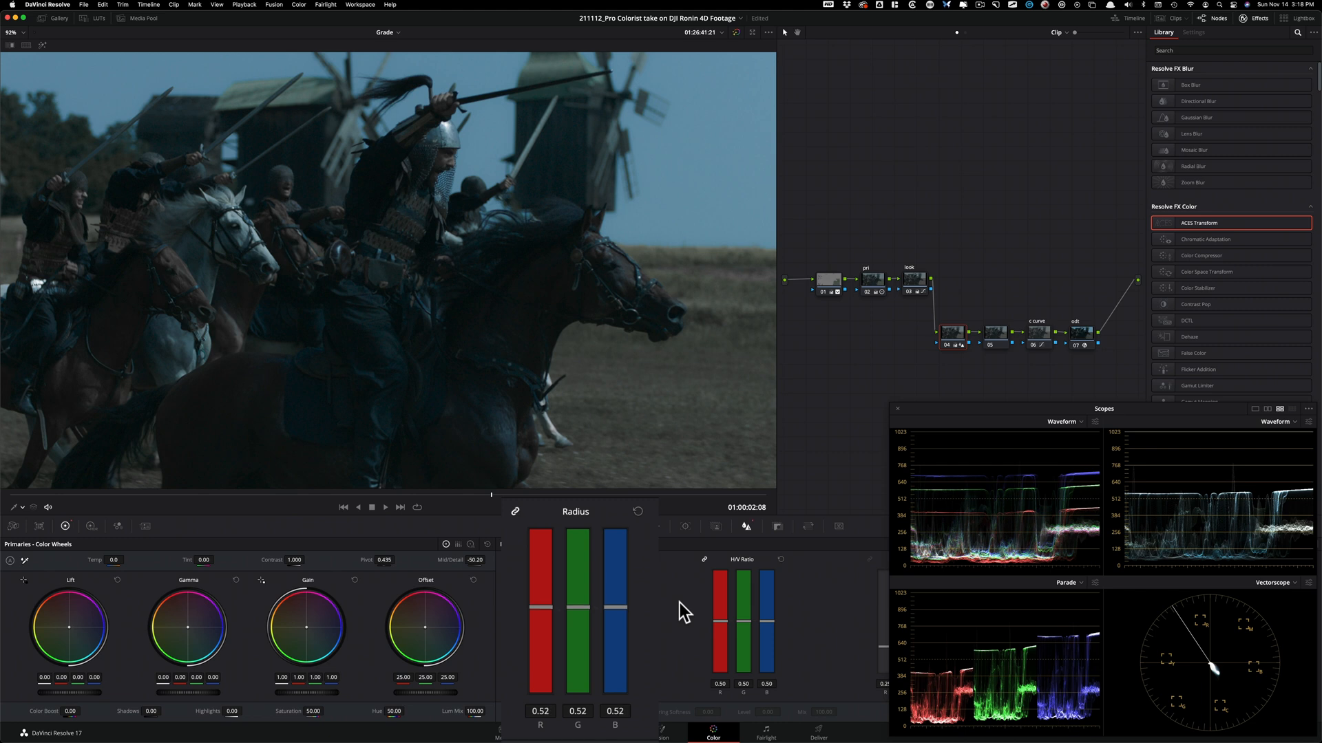
key("super+d")
key("super+d")
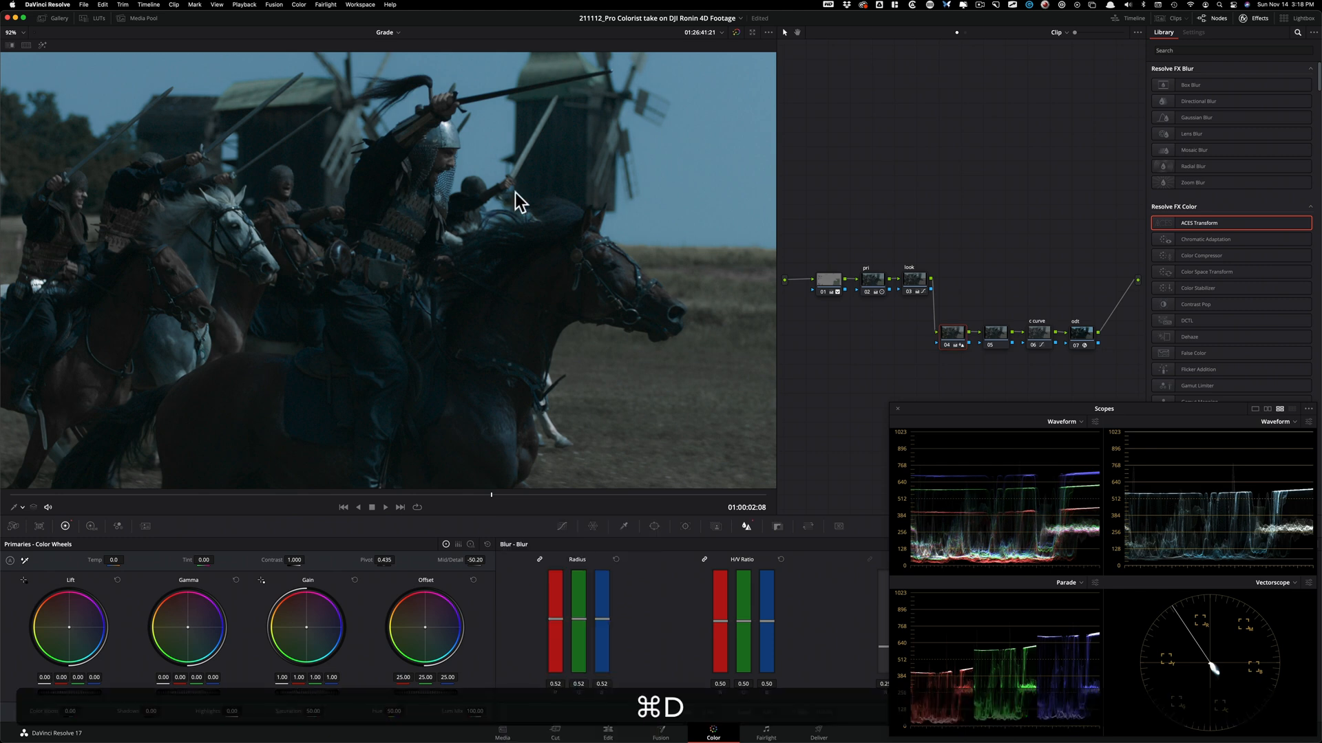
- Compare the softness of the swordsman close up with node 04 off and on and against the reference still
key("super+2")
scroll(372, 318, "up", 5)
key("super+d")
key("super+d")
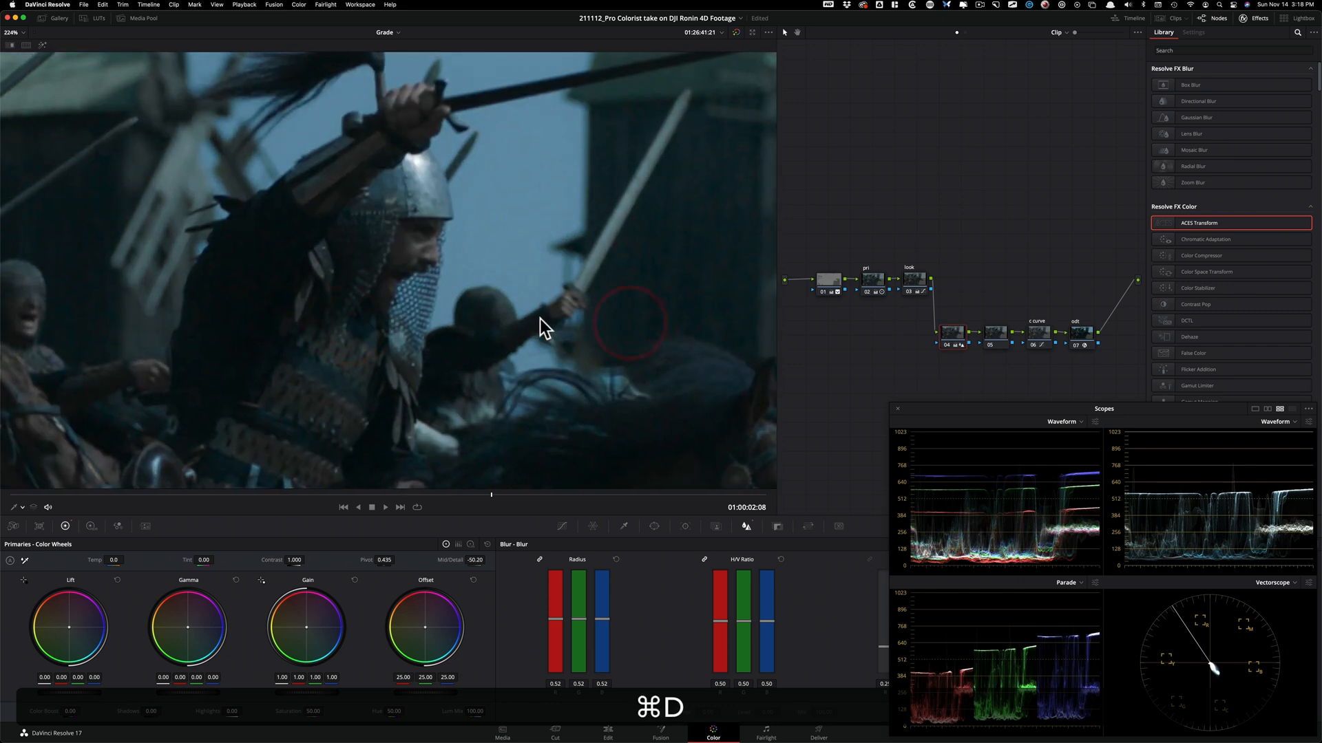
key("super+w")
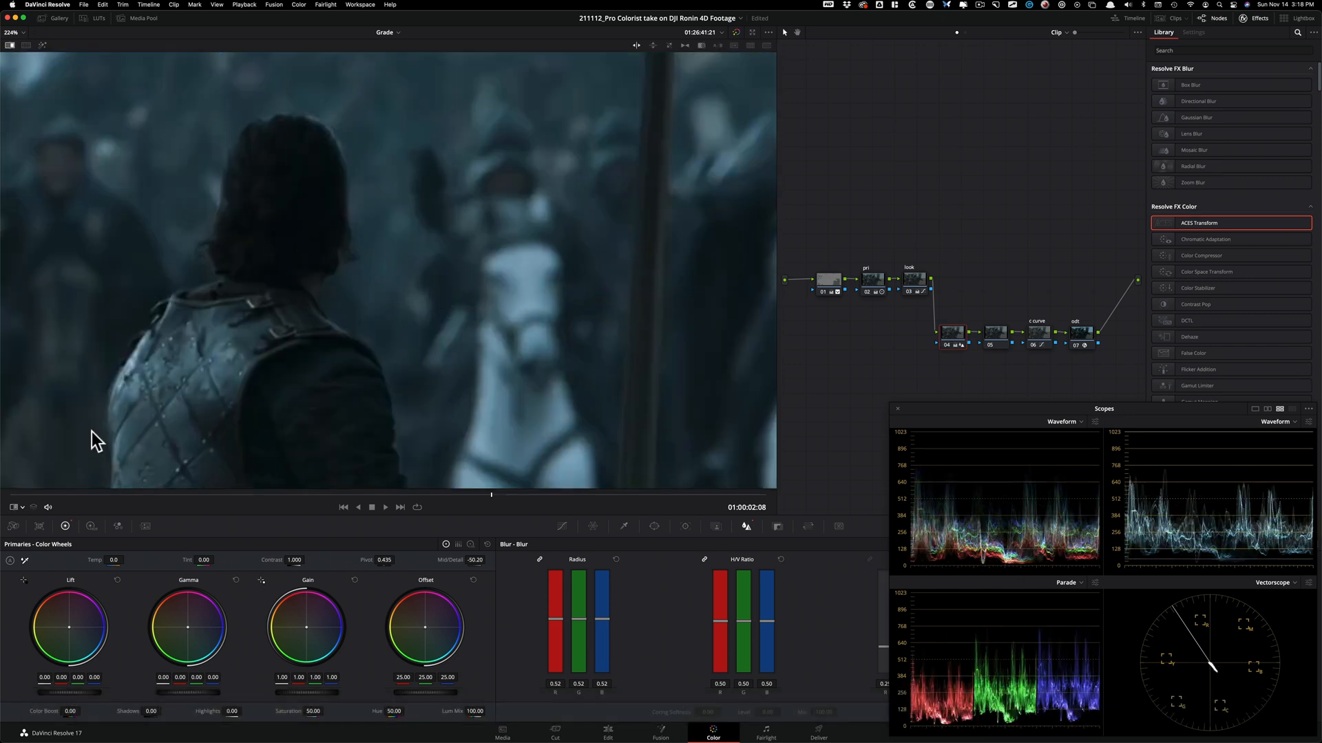
key("super+w")
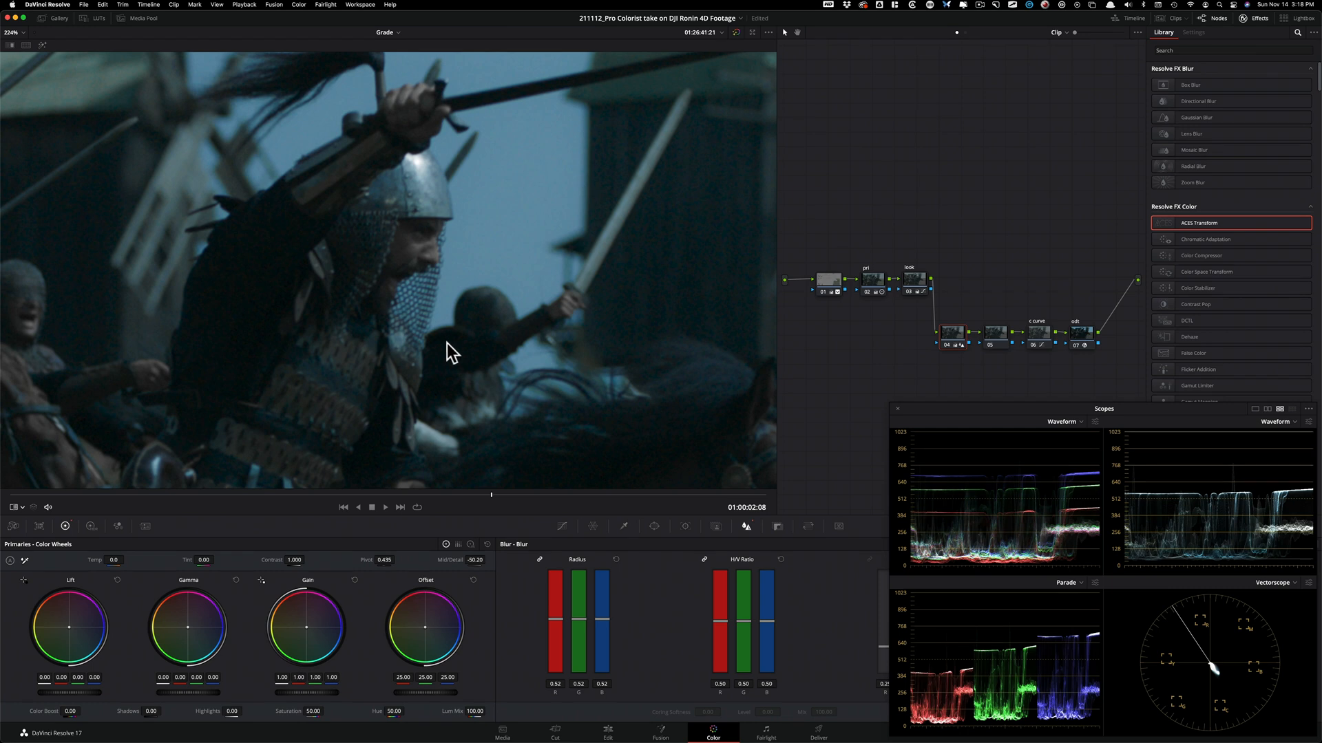
key("super+d")
key("super+d")
key("super+d")
key("super+d")
key("super+w")
key("super+w")
scroll(533, 362, "down", 5)
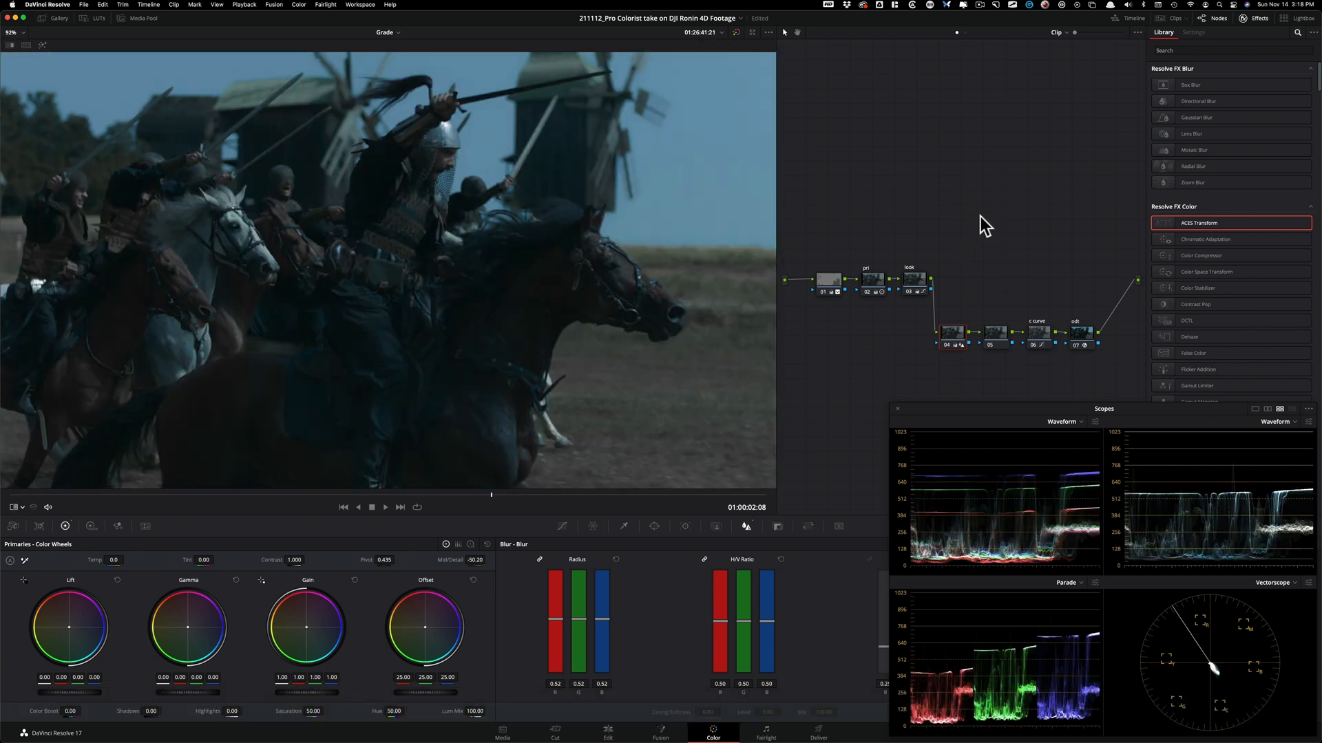
- Find the Film Grain effect in the effects library and apply it to node 05
left_click(1000, 342)
left_click(562, 526)
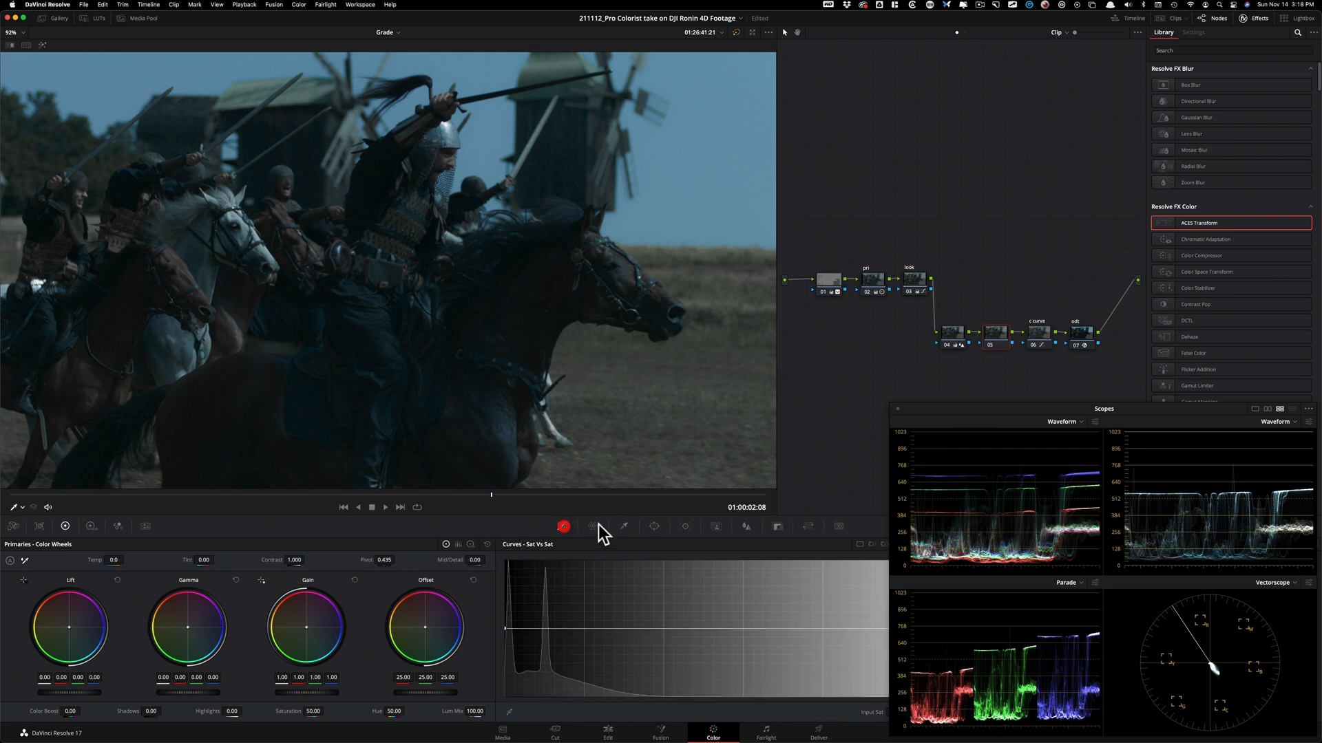
left_click(1197, 50)
type("gra")
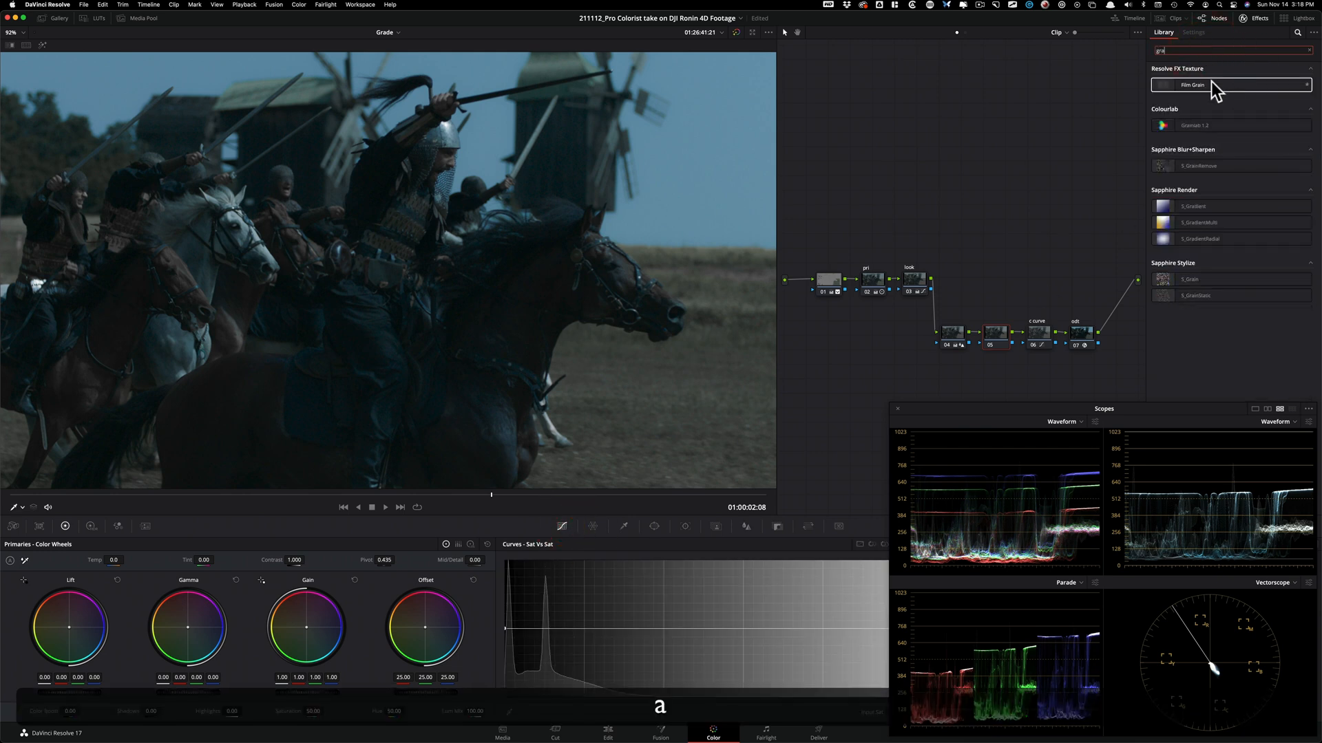
left_click_drag(1212, 84, 998, 335)
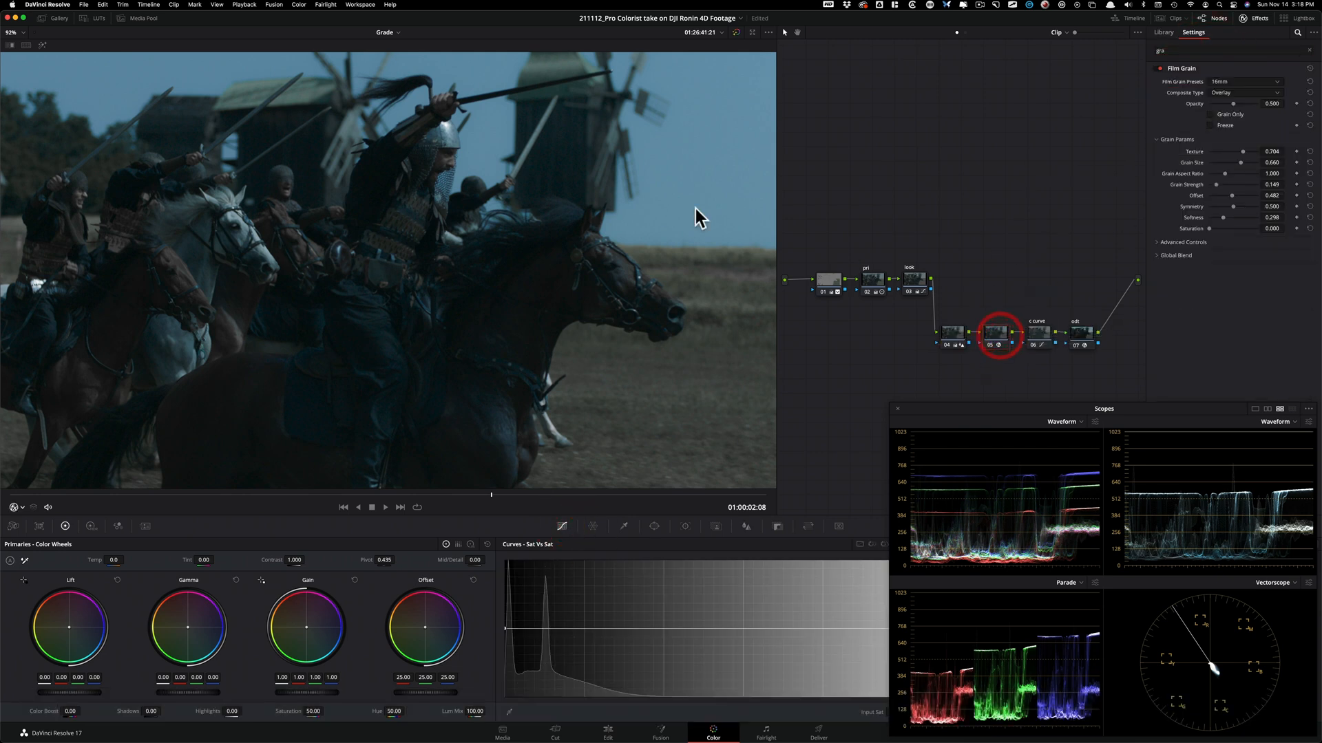
- Inspect the grain around the swordsman's helmet and change the Film Grain preset to 35mm 400T
left_click_drag(640, 162, 555, 210)
left_click_drag(484, 256, 516, 362)
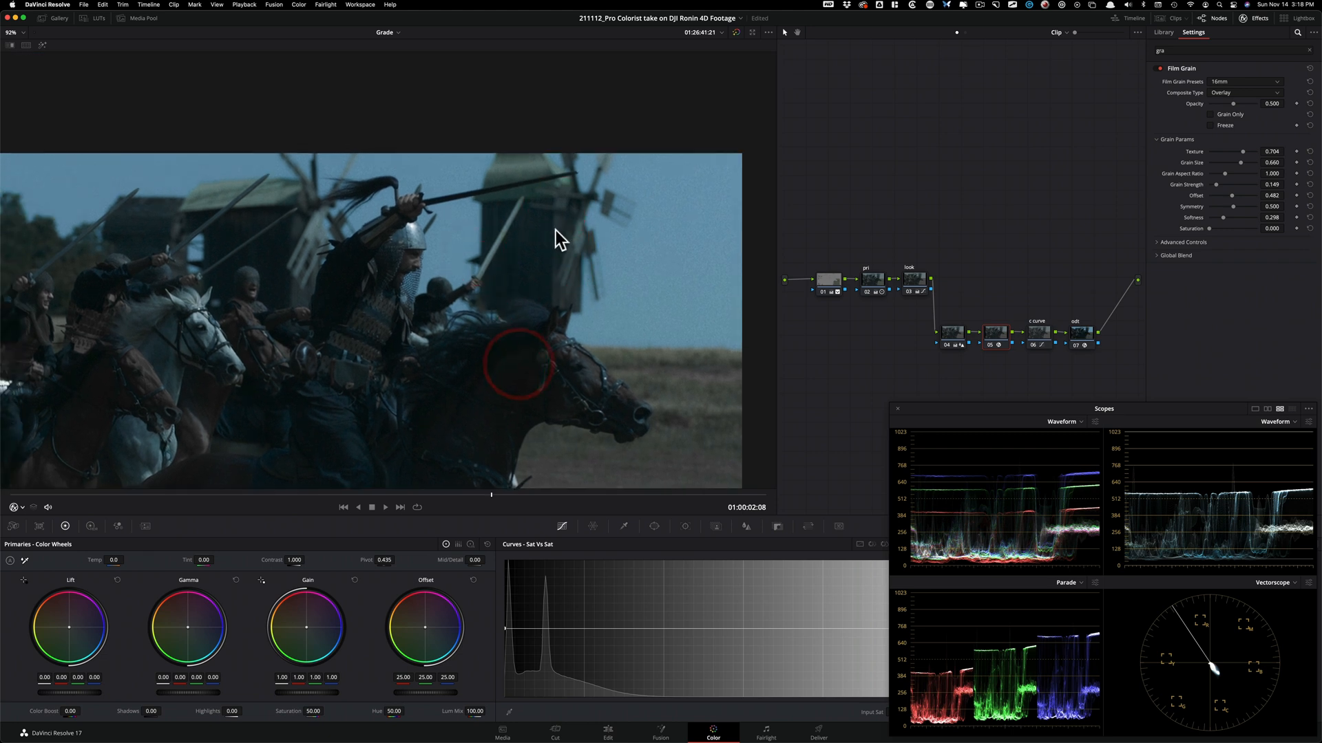
key("2")
left_click_drag(522, 249, 387, 386)
key("2")
left_click_drag(476, 247, 451, 229)
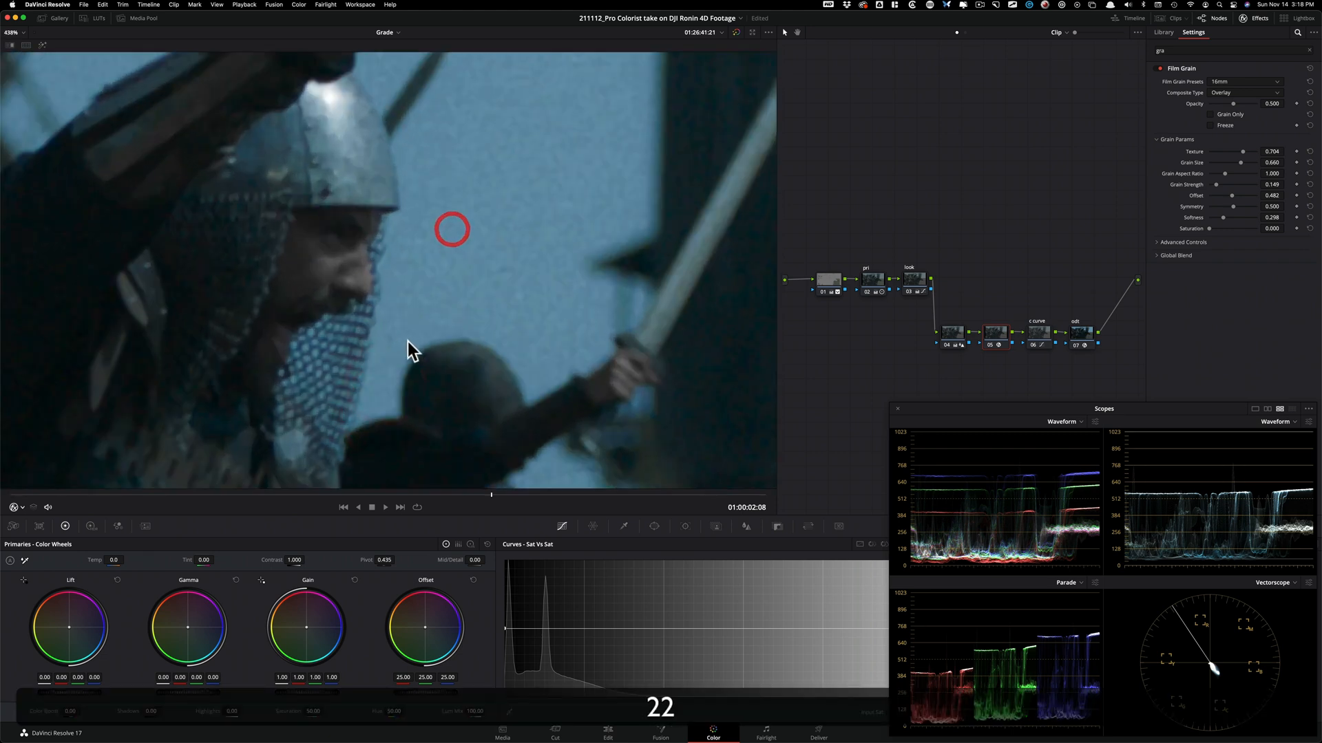
left_click(1242, 82)
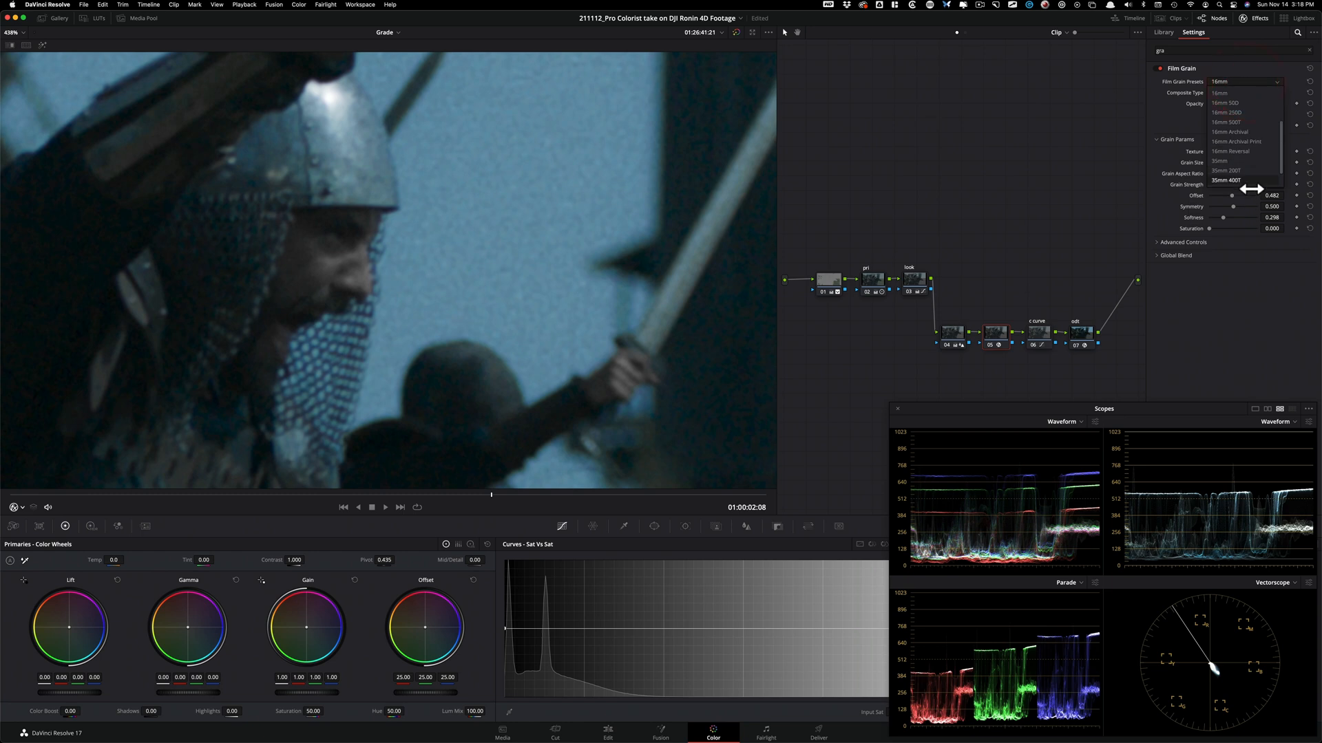
key("2")
left_click_drag(492, 236, 545, 139)
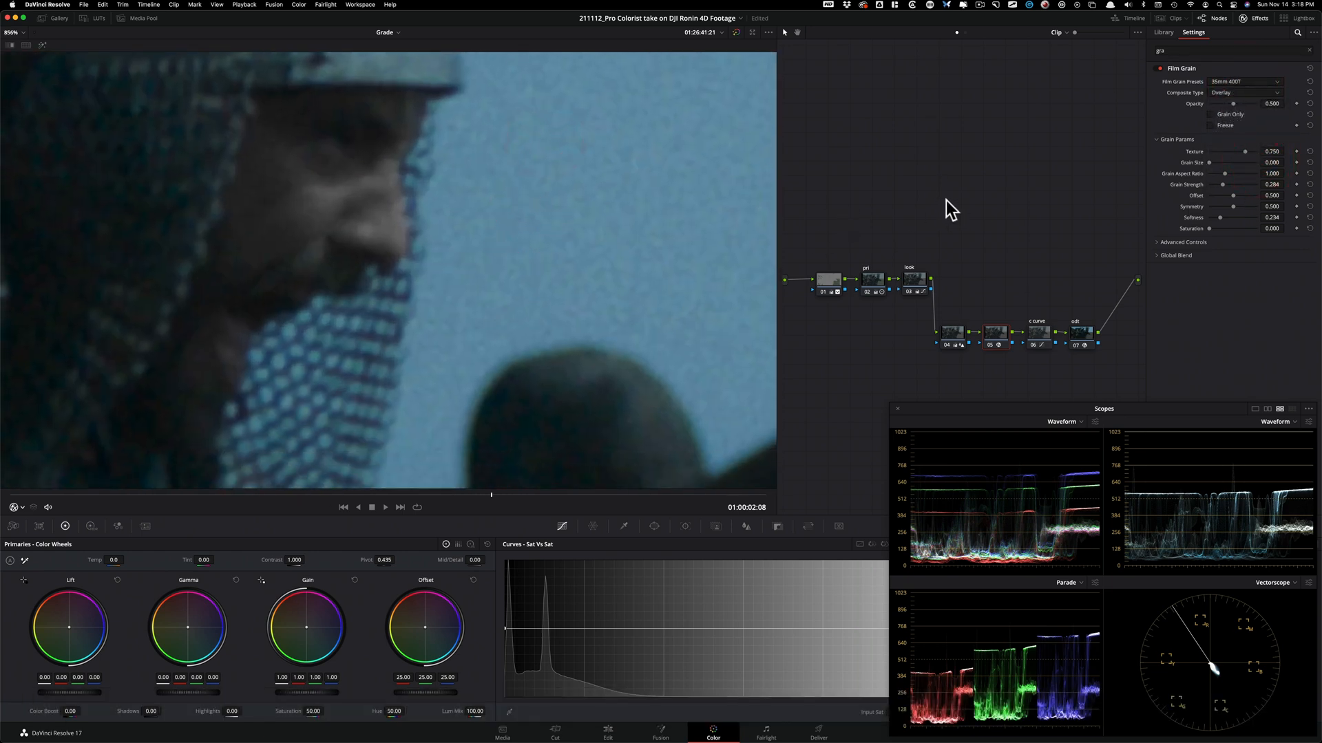
- Check the grain close up with node 05 off and on, and view the full shot side by side with the reference still
key("super+d")
key("super+d")
key("super+d")
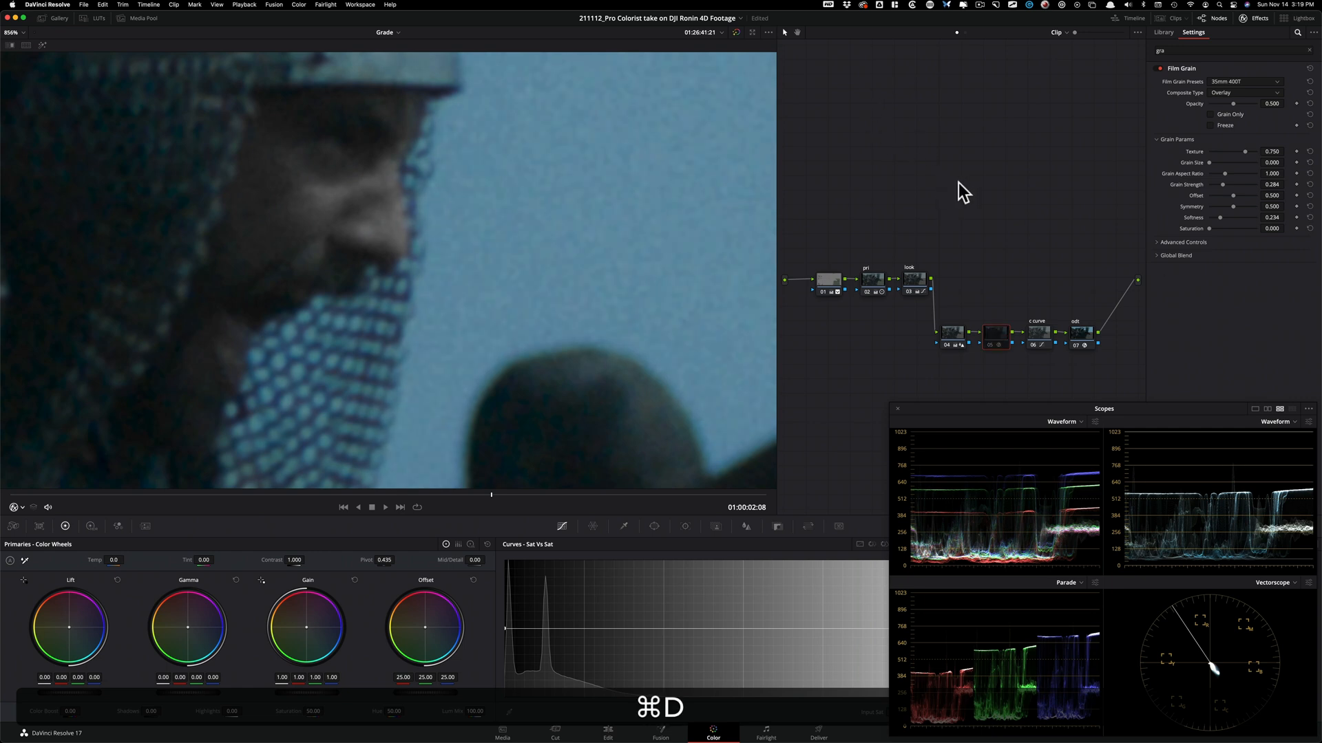
key("super+d")
key("3")
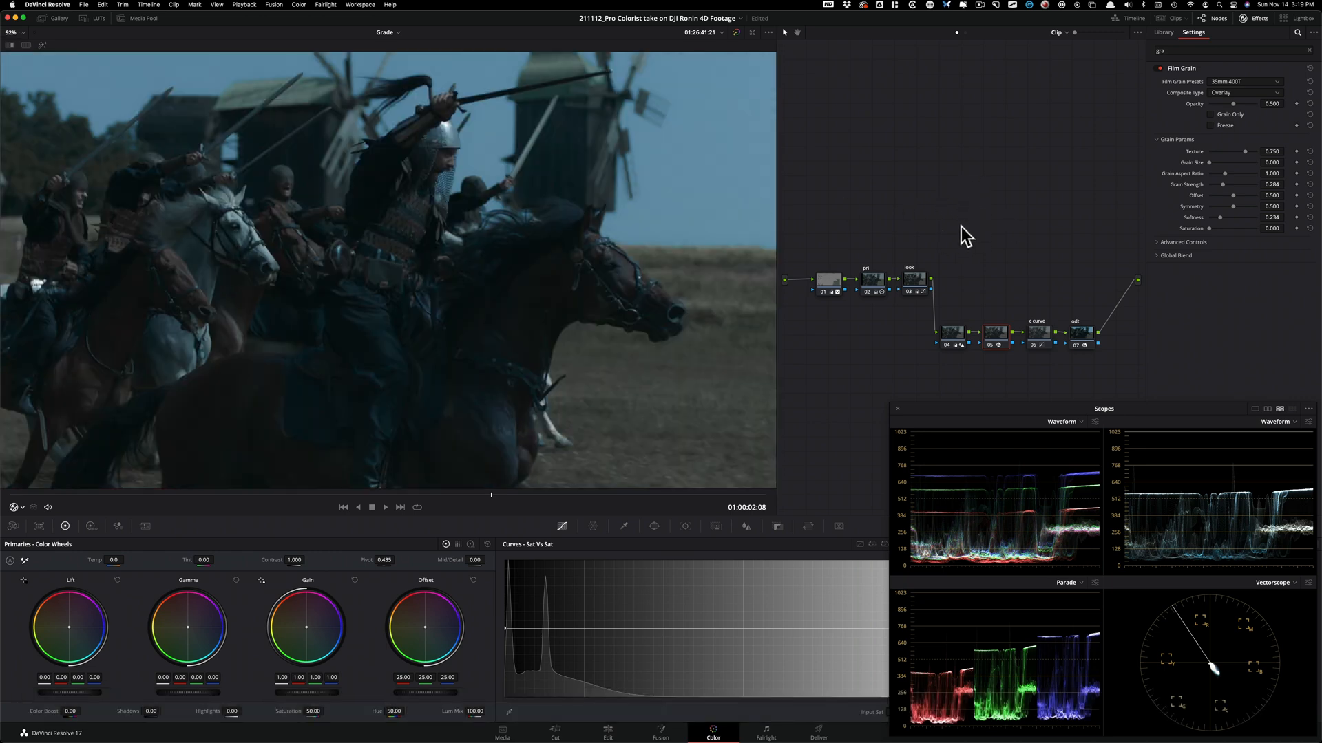
key("super+w")
key("super+alt+w")
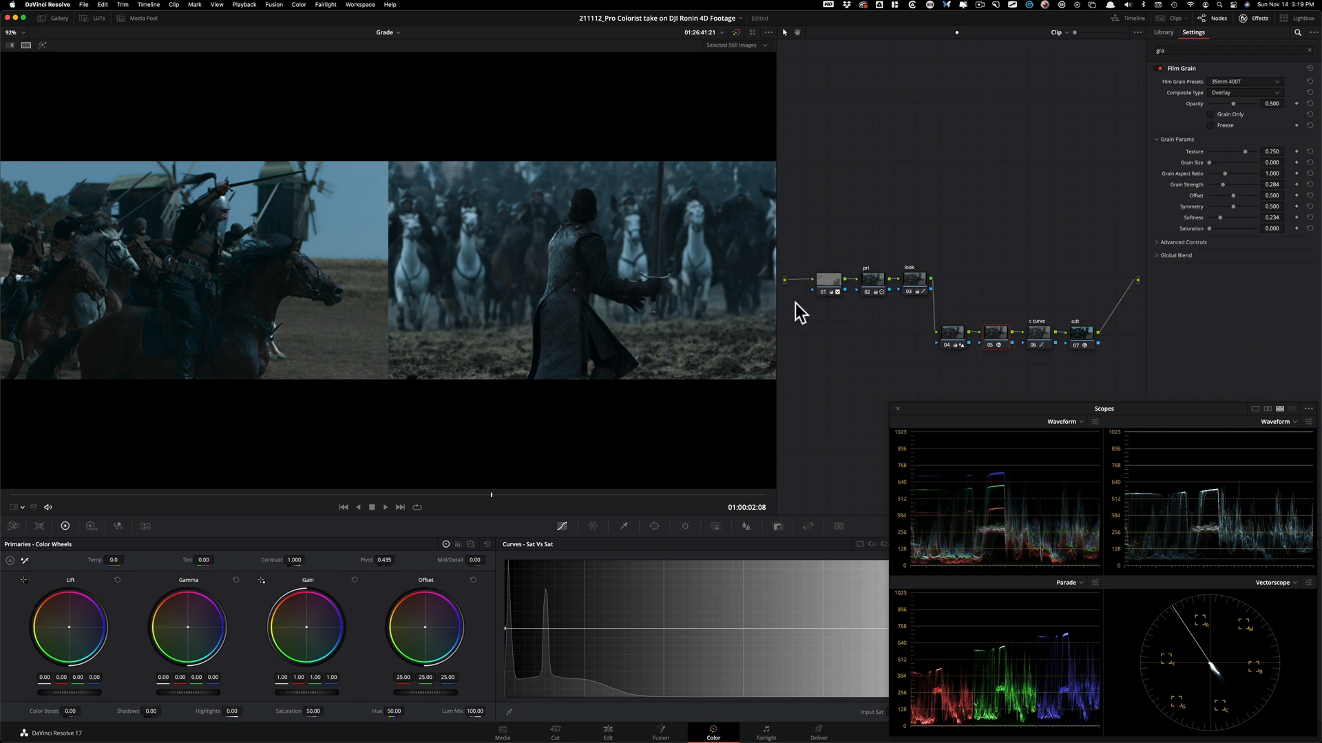
- In the look node's Sat Vs Lum curve, raise the zero-saturation end to 1.09 and lower the high-saturation end to 0.74
left_click(914, 280)
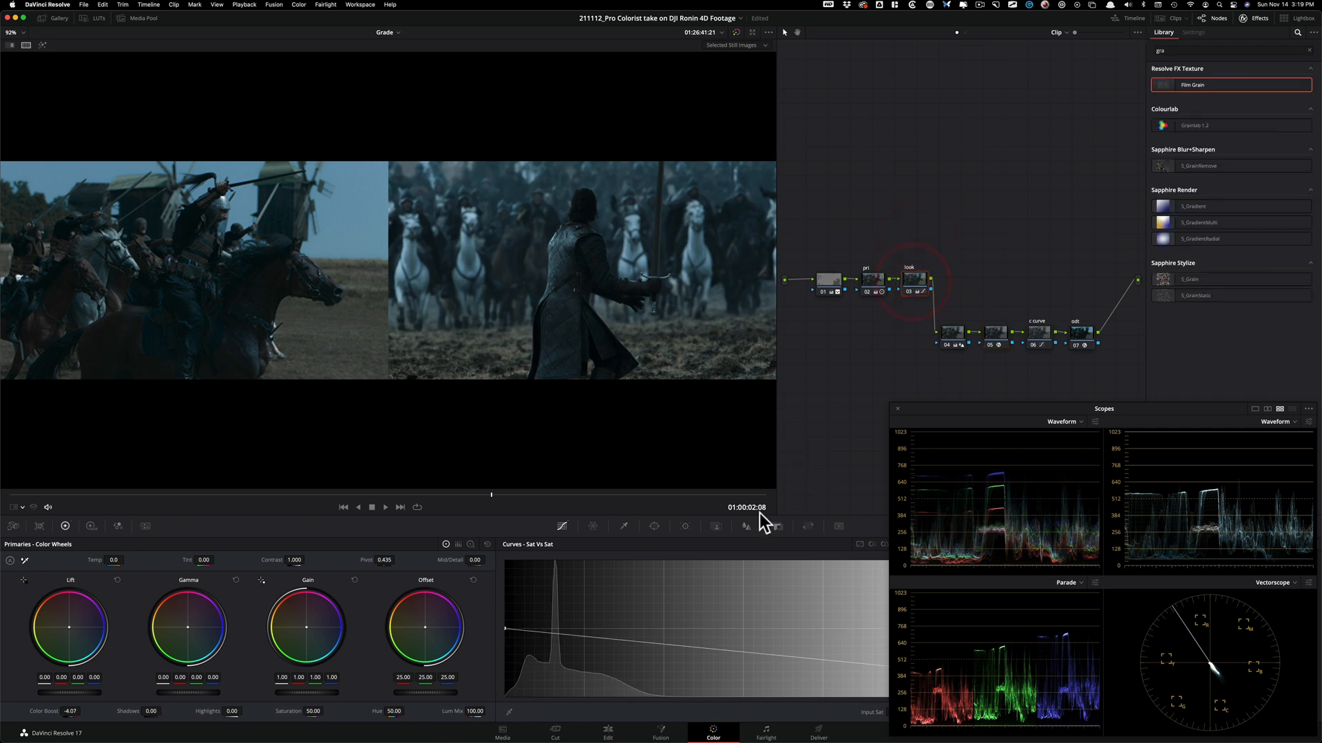
left_click_drag(964, 415, 982, 192)
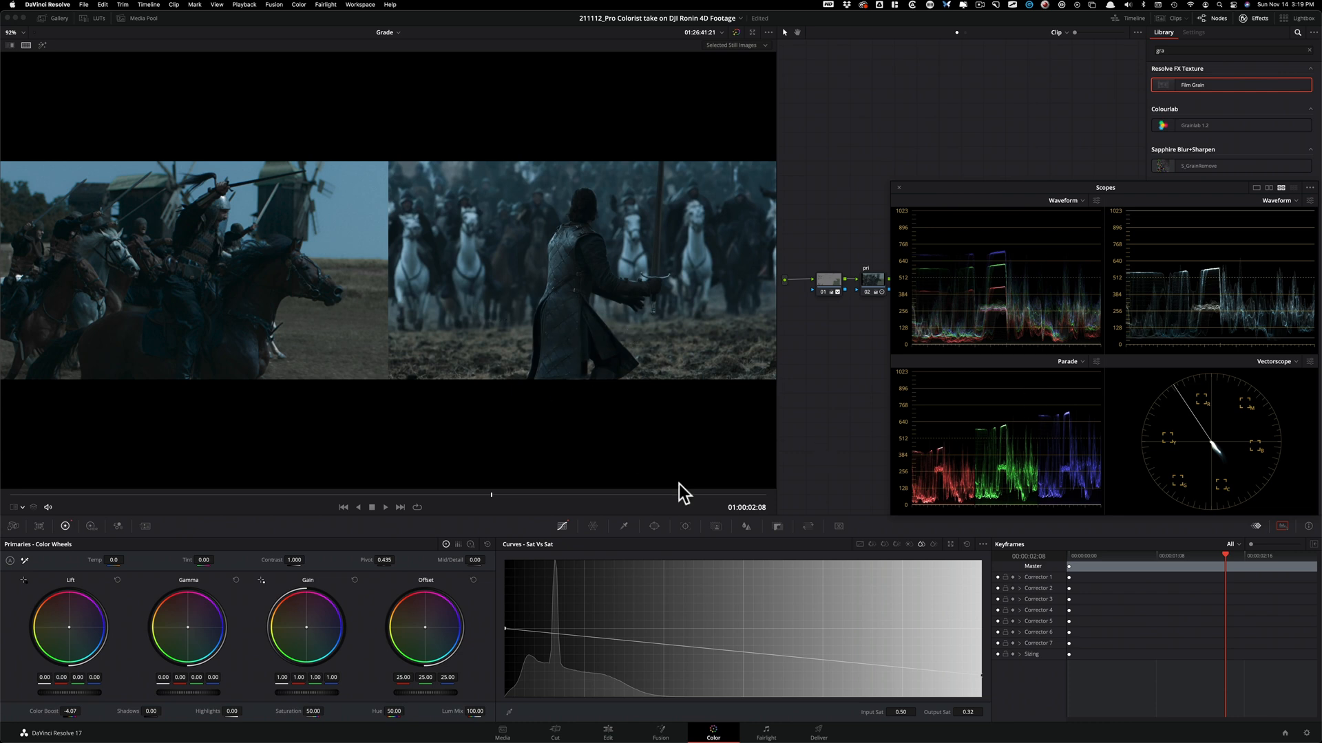
left_click(933, 544)
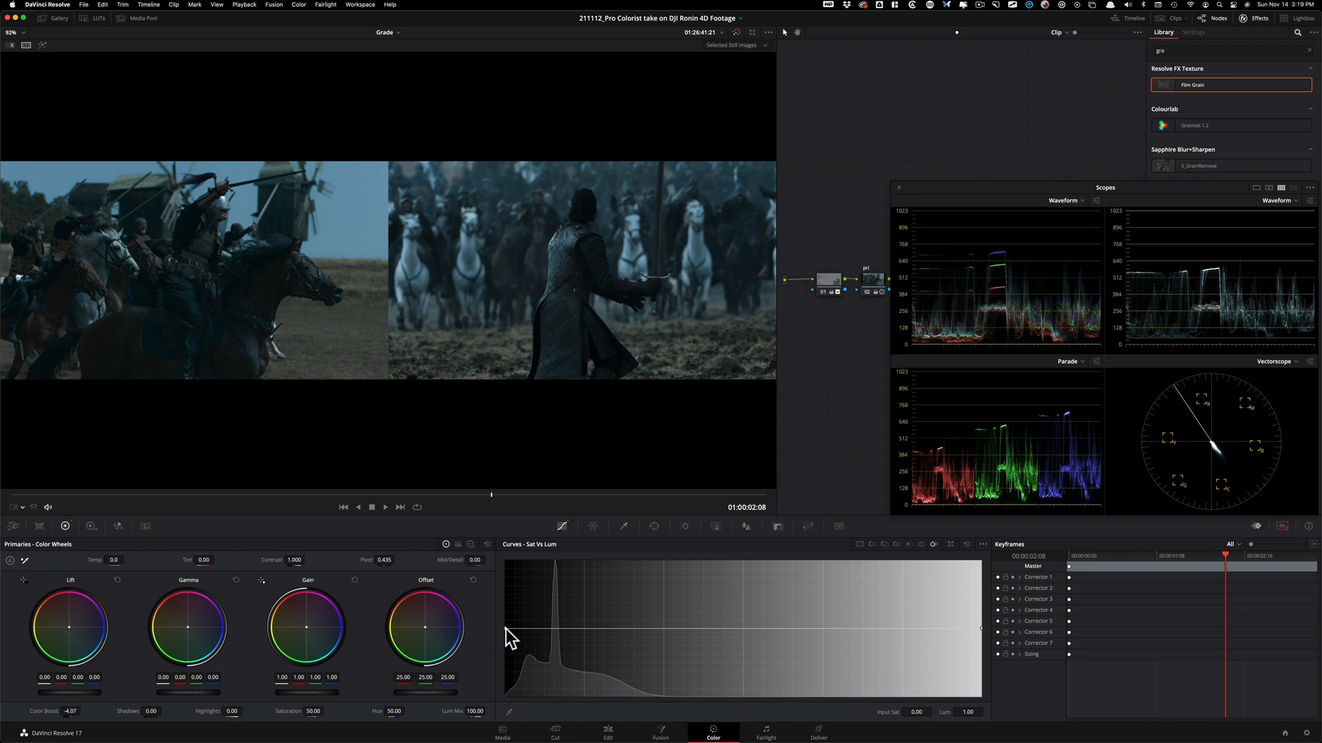
left_click_drag(505, 628, 505, 623)
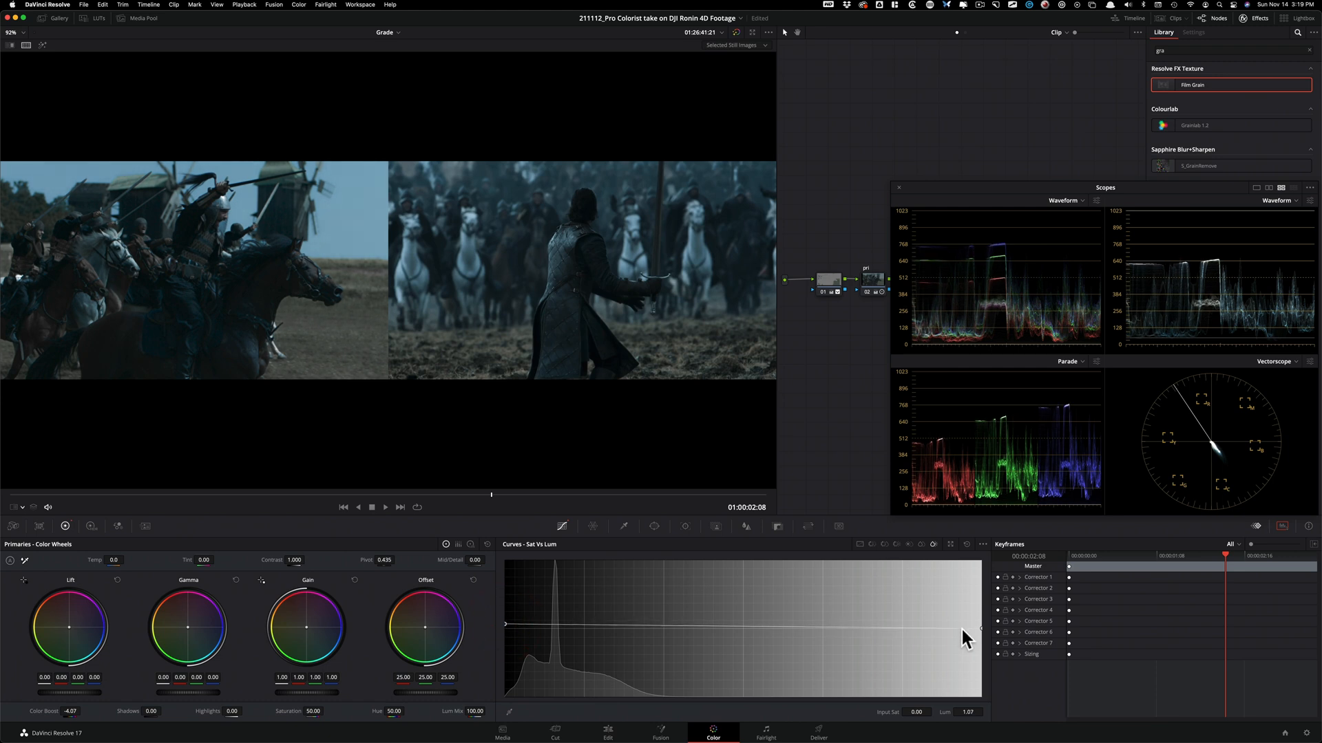
left_click_drag(981, 628, 983, 649)
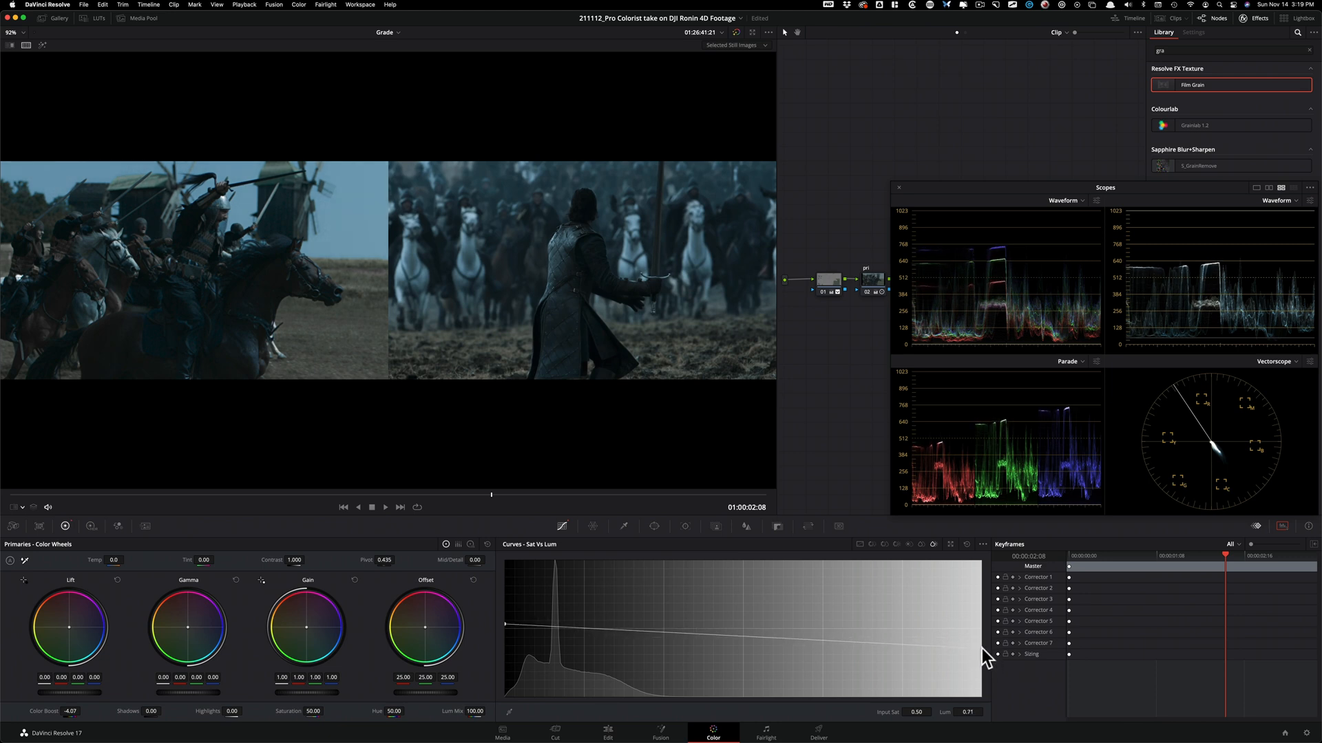
left_click_drag(982, 648, 982, 646)
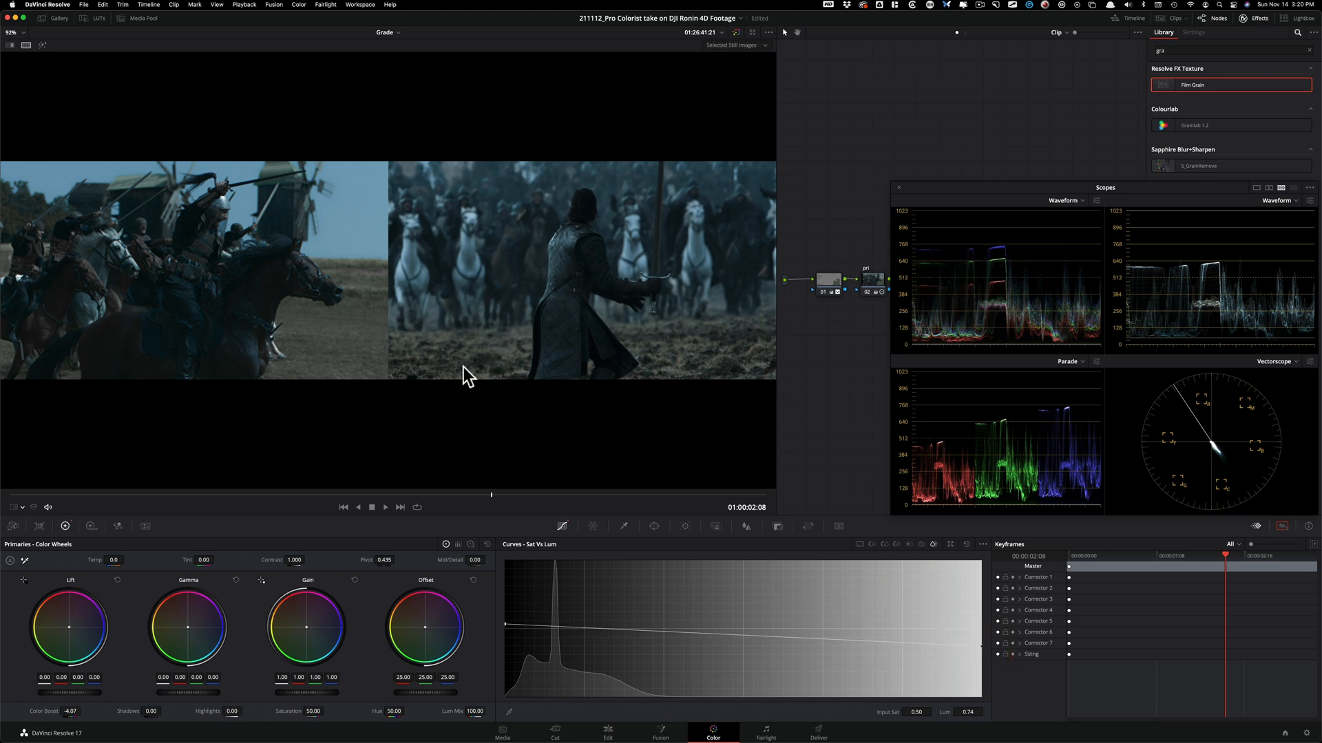
left_click(506, 623)
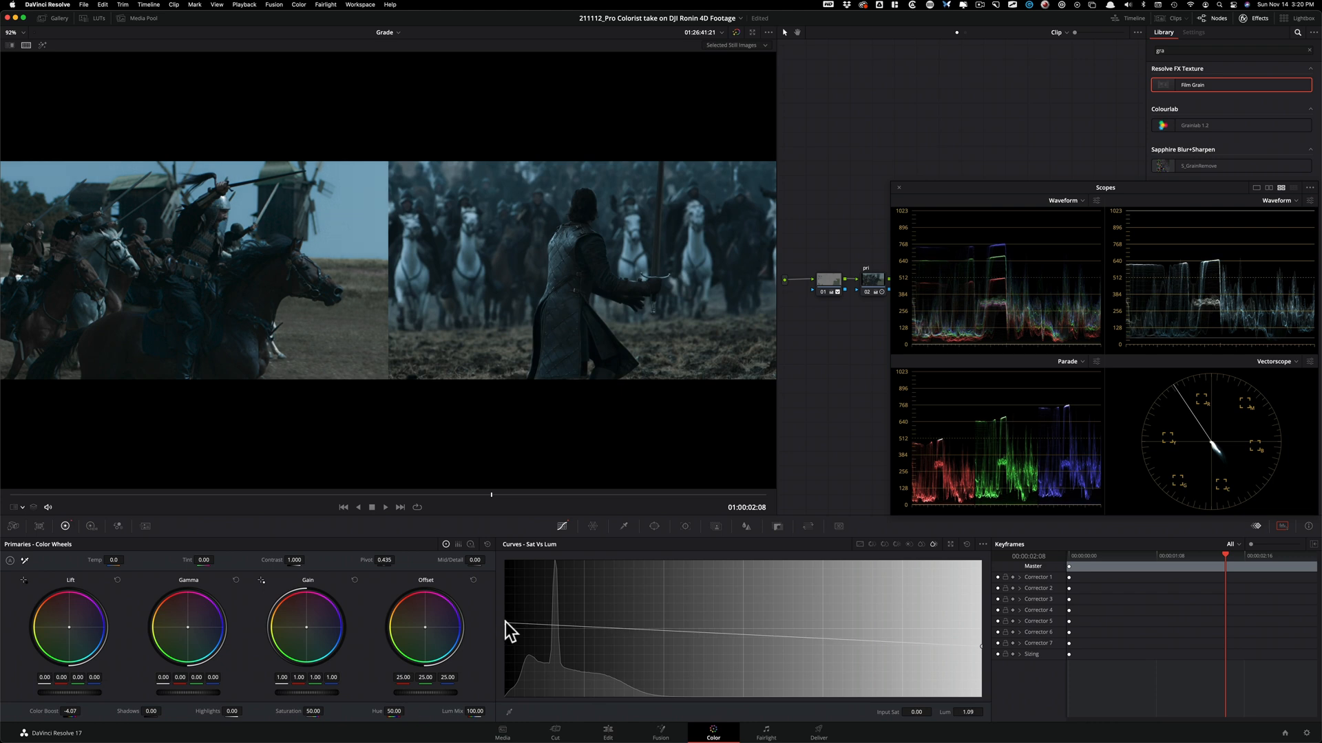
left_click(506, 623)
- Compare the side-by-side view with the look node's grade off and on
key("super+d")
key("super+d")
key("super+d")
key("super+d")
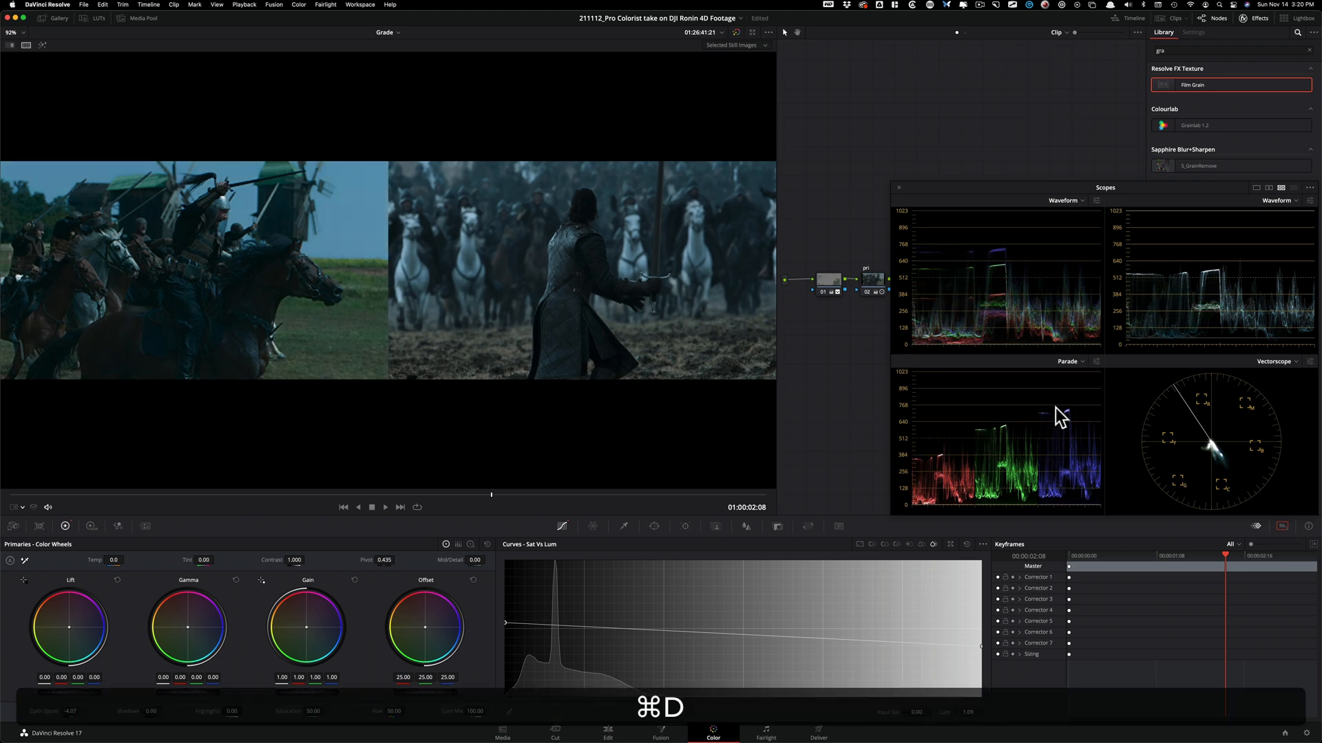
key("super+d")
key("super+d")
- Set the log Shadow wheel of the pri node to -0.03 and check the shot against the reference still
left_click(876, 282)
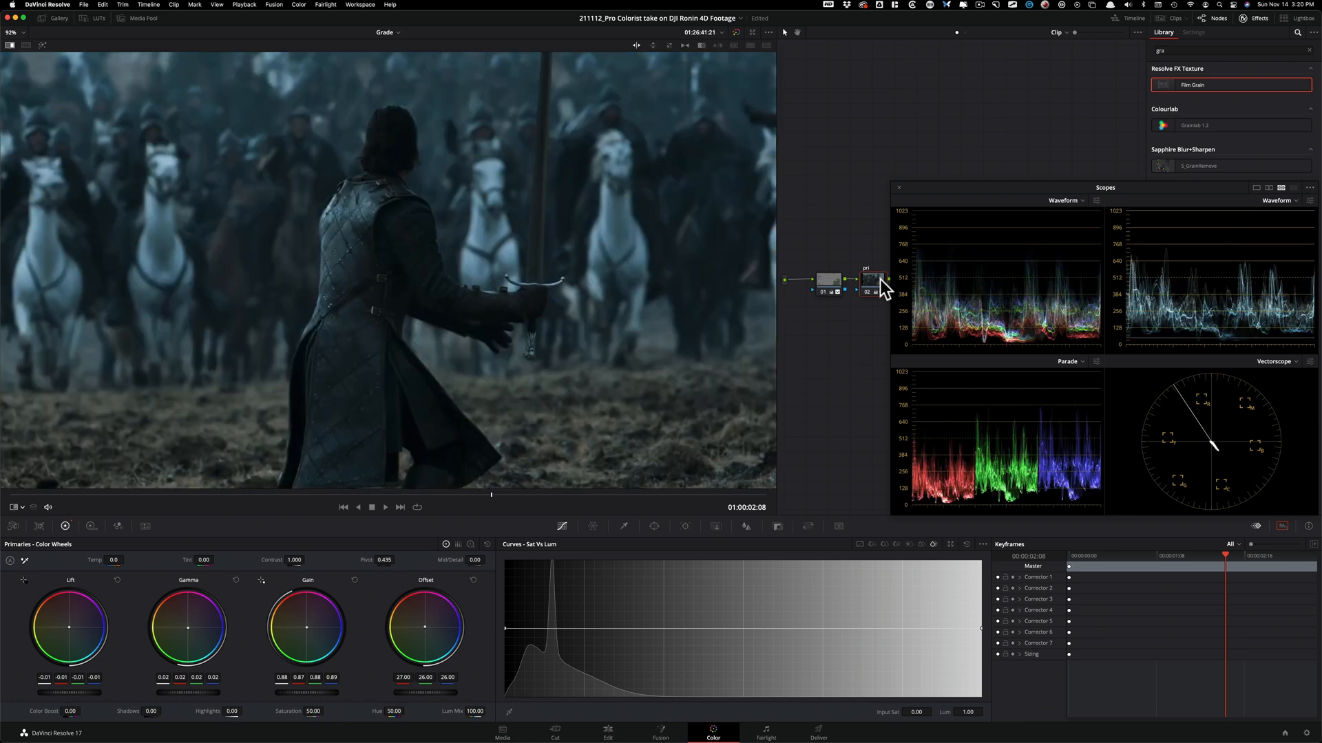
key("alt+z")
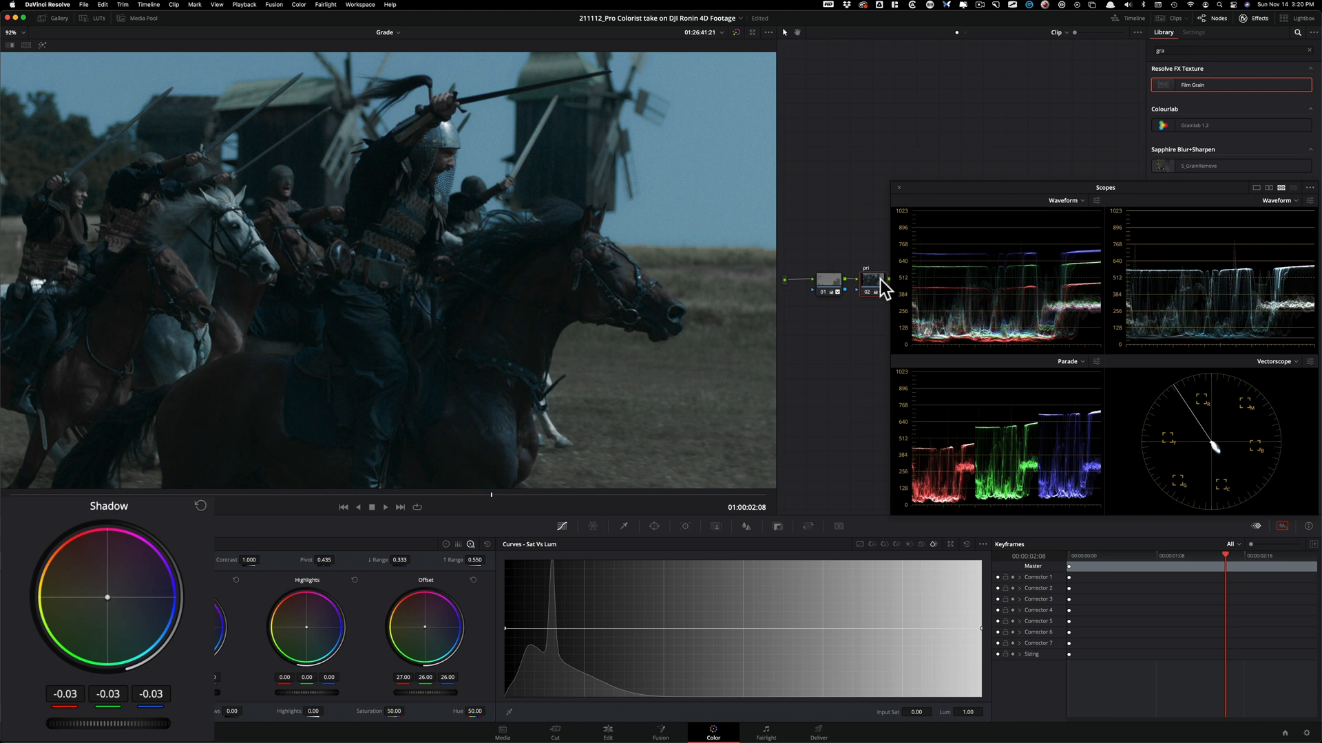
key("ctrl+w")
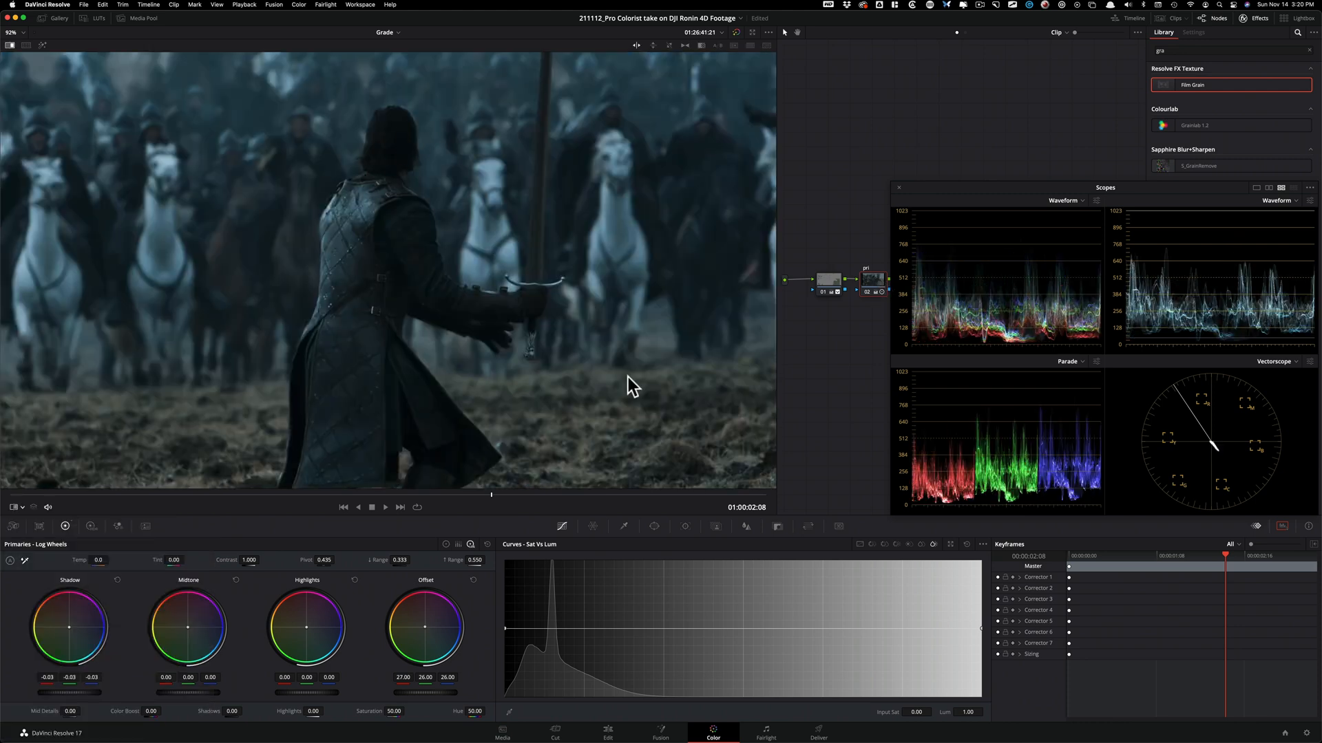
key("ctrl+w")
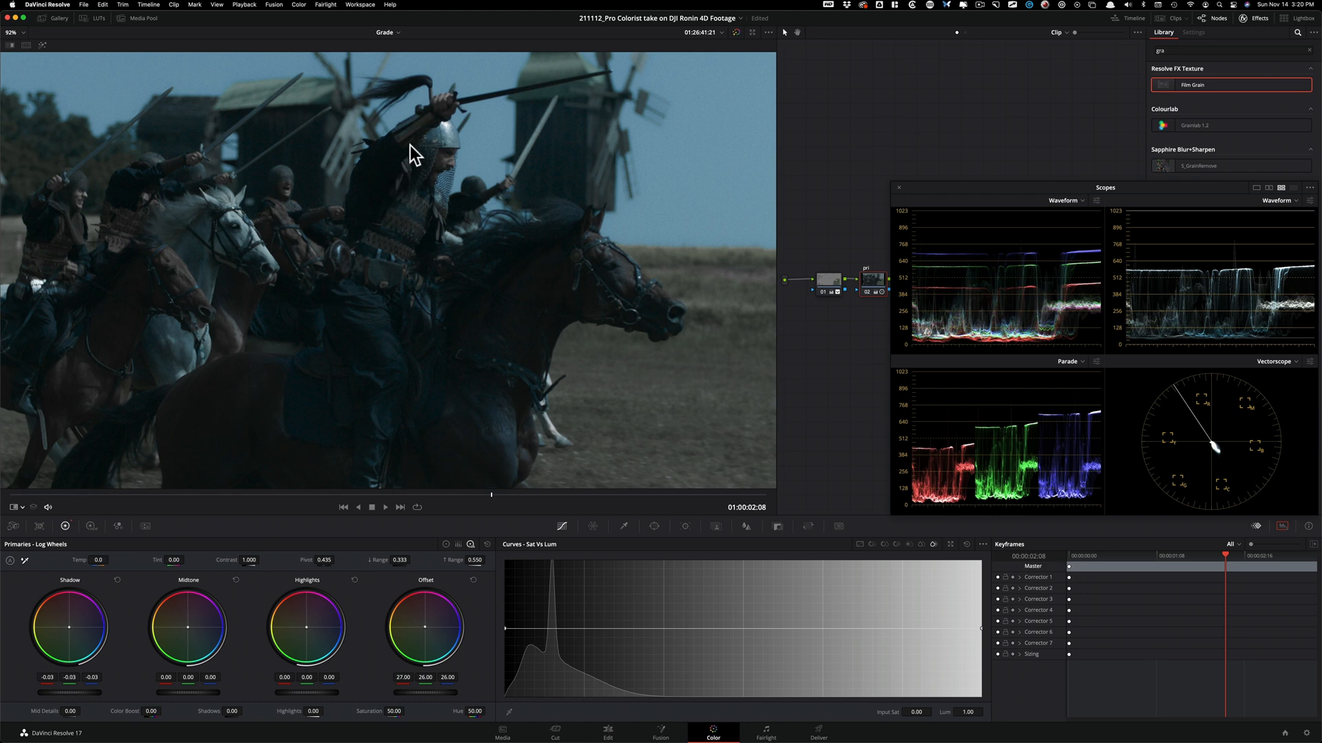
- Compare the graded shot with the reference still, both full frame and side by side
key("ctrl+w")
key("ctrl+w")
key("ctrl+w")
key("ctrl+w")
key("ctrl+w")
key("ctrl+alt+w")
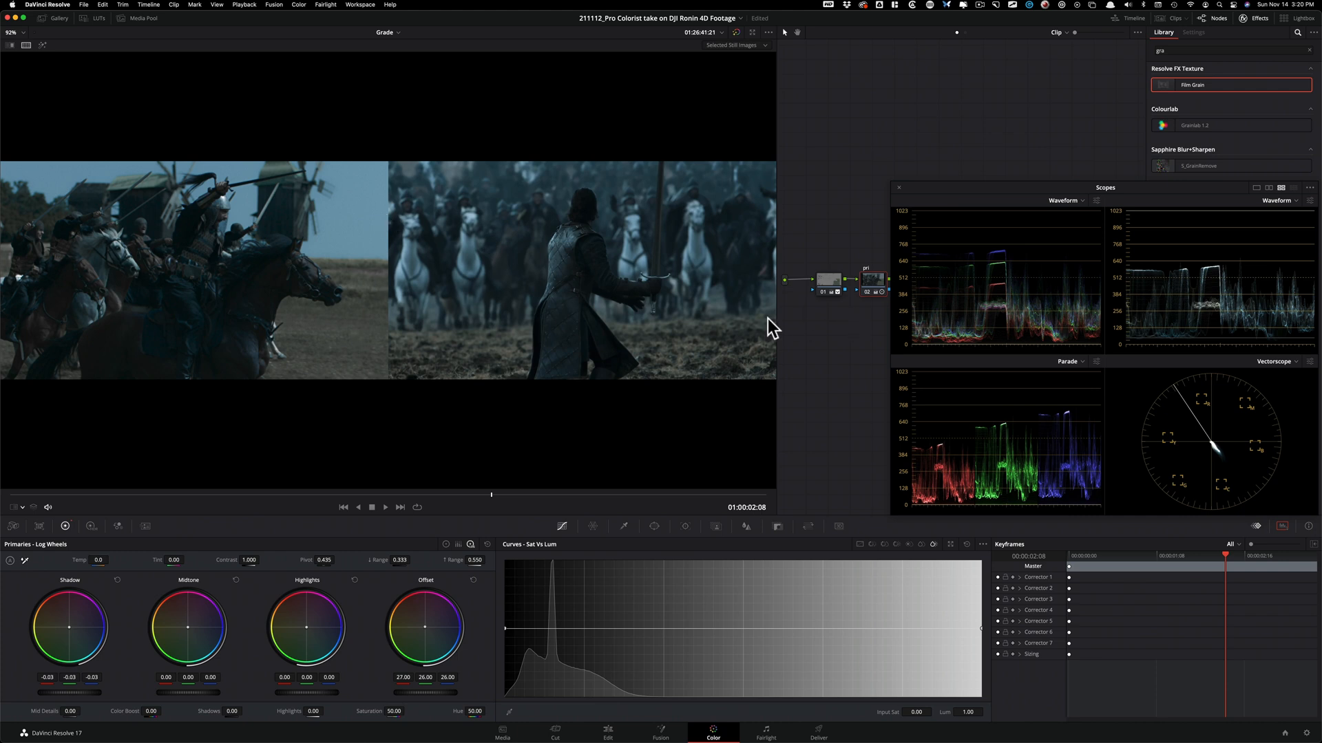
key("ctrl+alt+w")
- Compare the black levels and channel spread of the graded shot and the reference still in the waveform and parade scopes
key("ctrl+w")
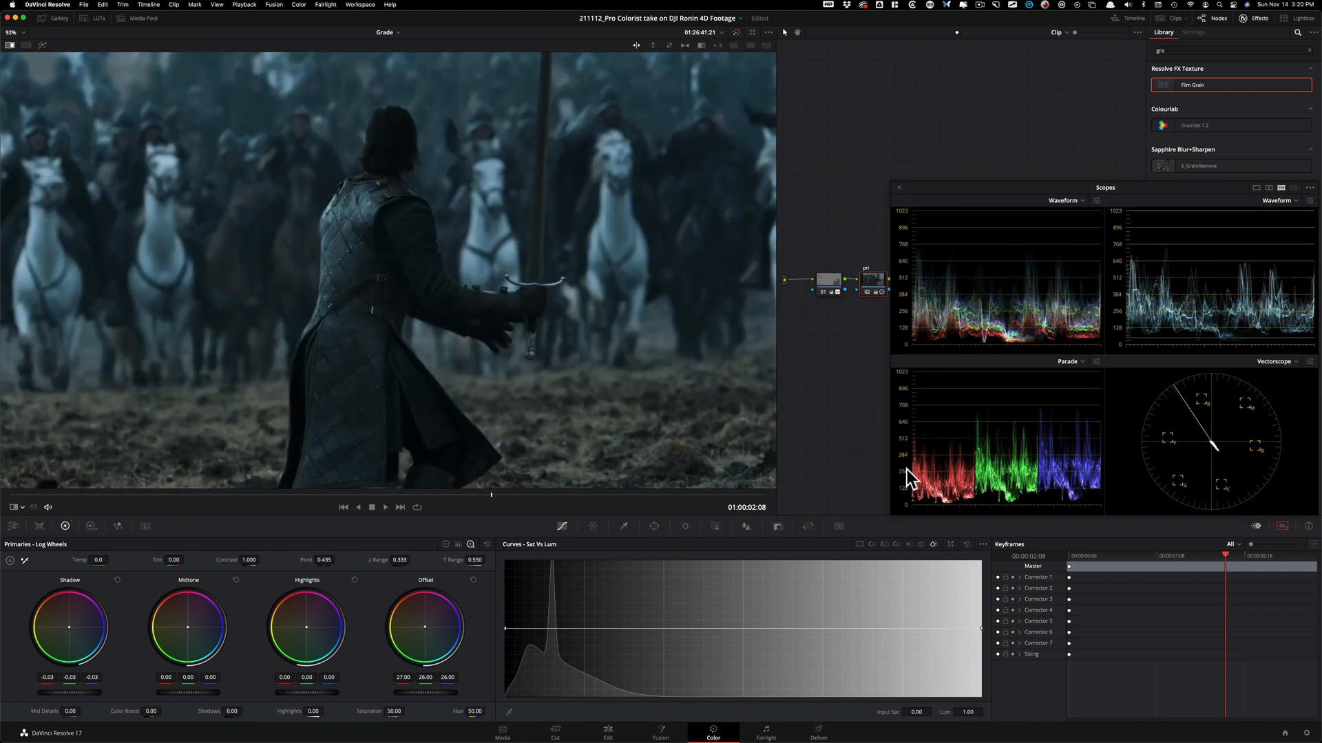
key("ctrl+w")
key("ctrl+w")
key("ctrl+w")
key("ctrl+w")
key("ctrl+w")
key("ctrl+w")
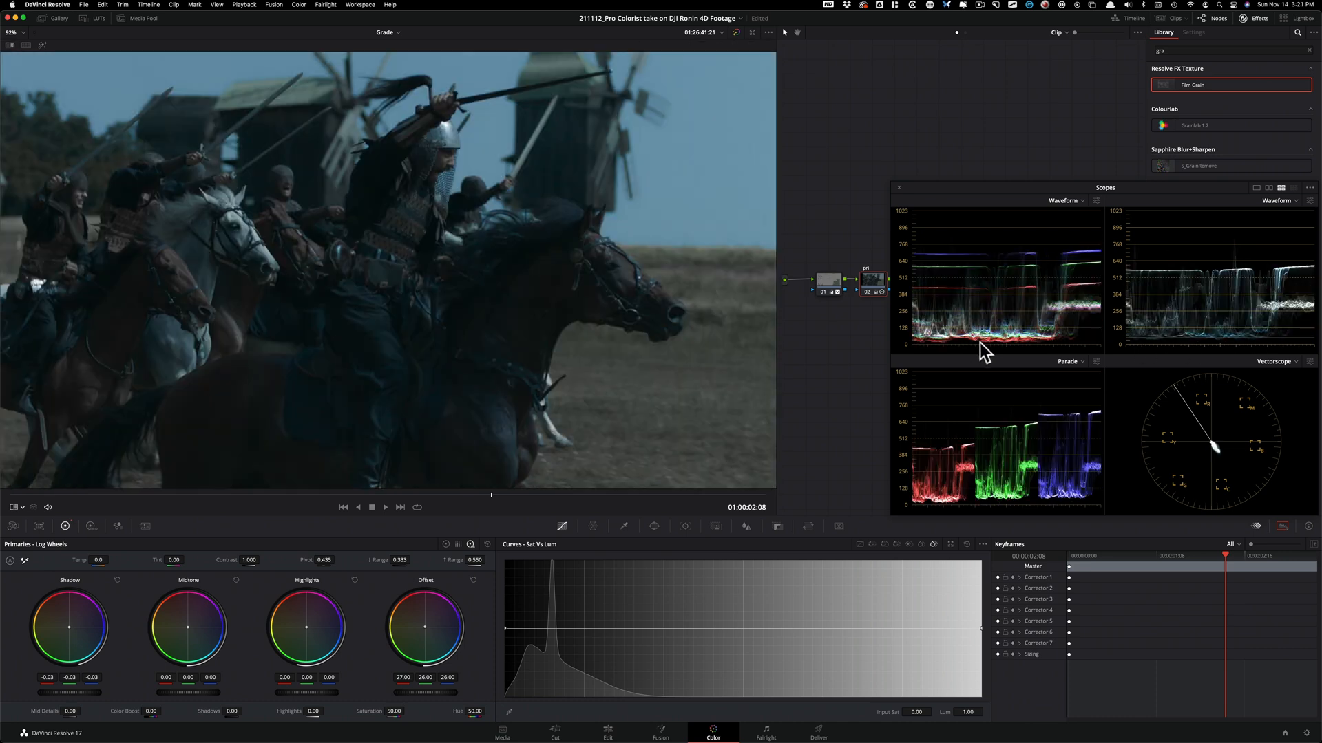
key("ctrl+w")
key("ctrl+w")
key("ctrl+w")
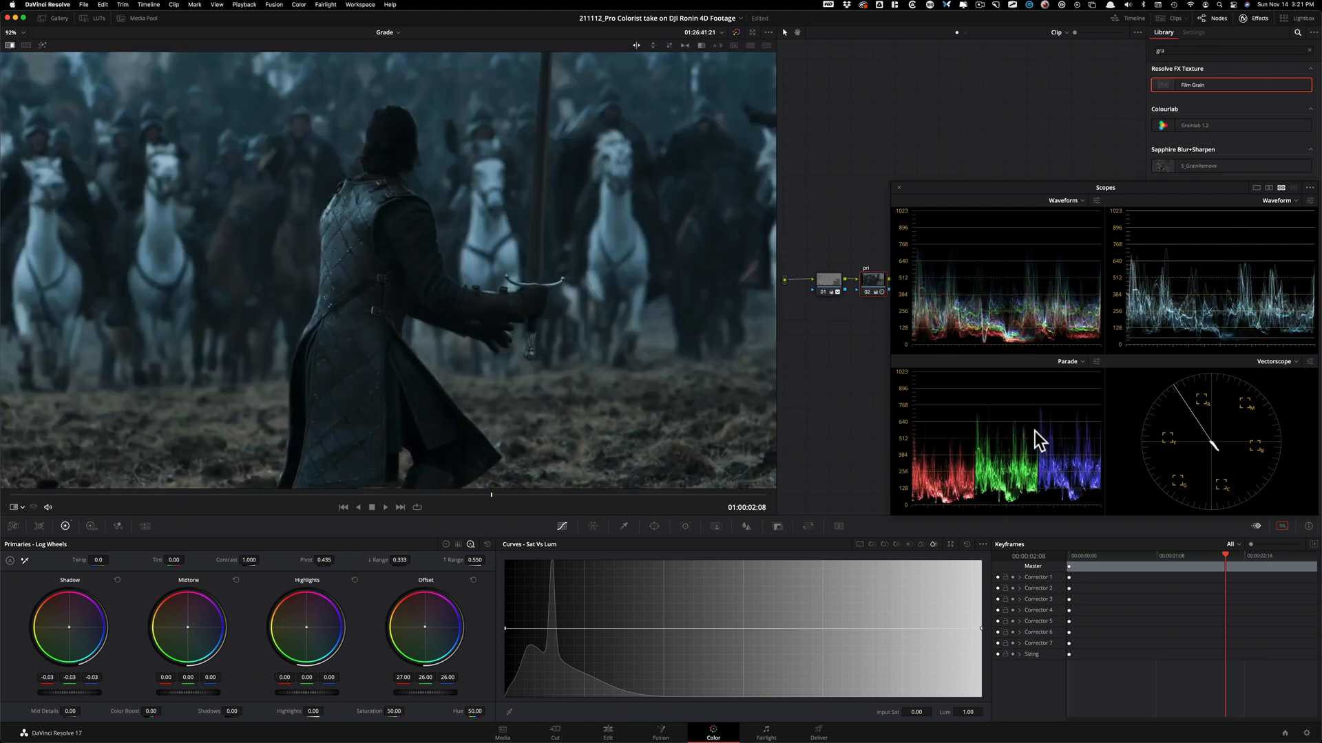
key("ctrl+w")
key("ctrl+w")
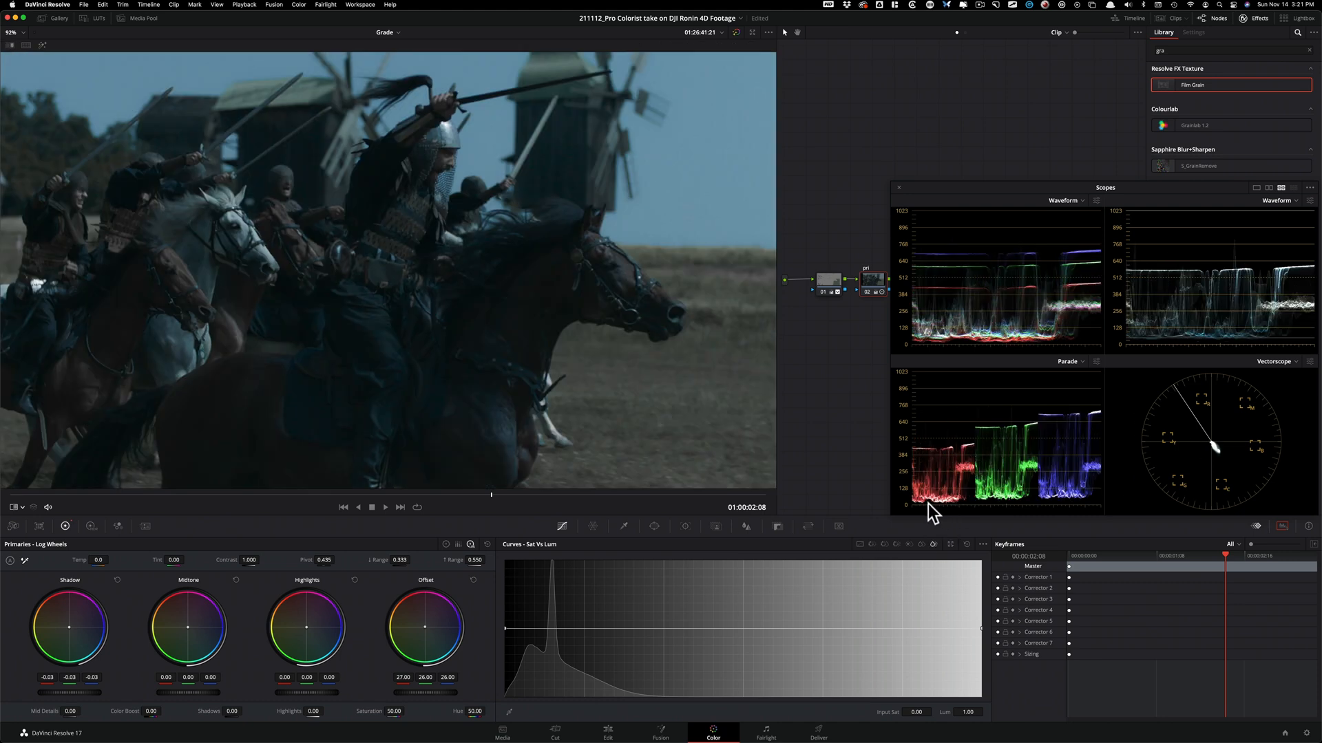
key("ctrl+w")
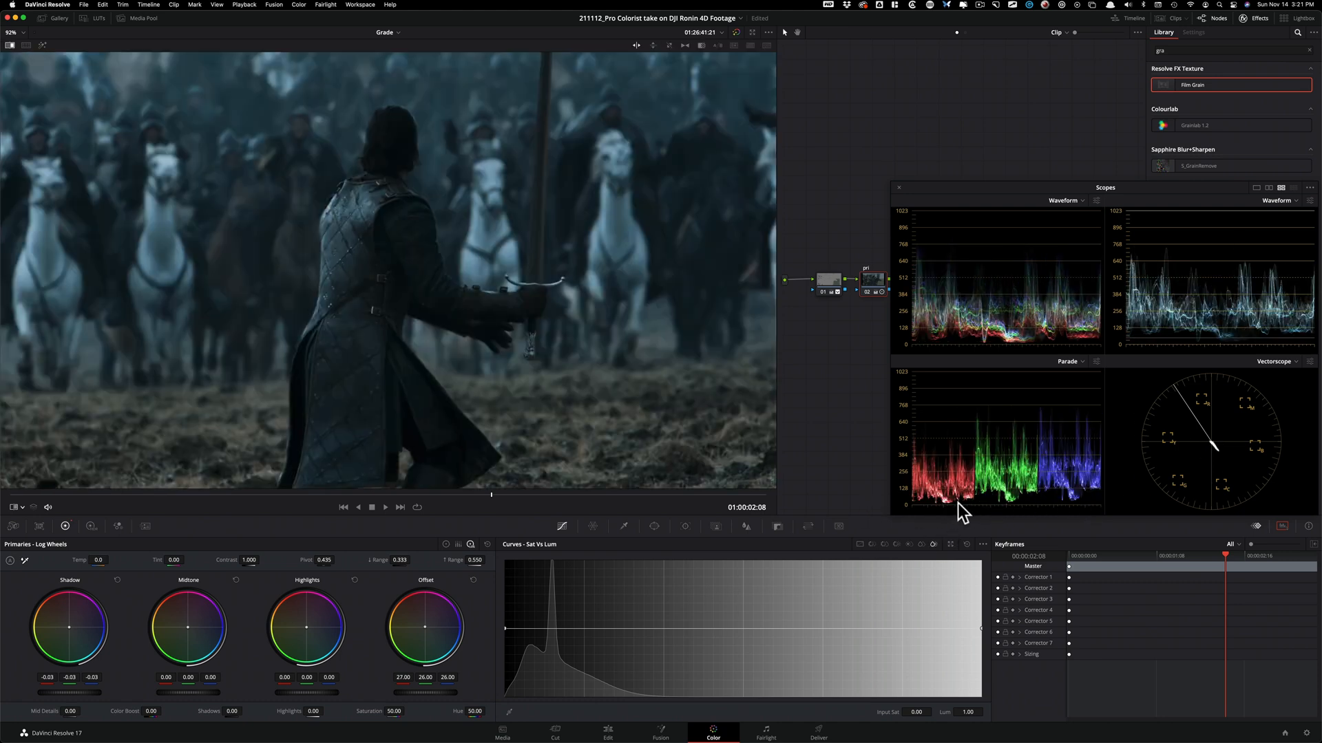
key("ctrl+w")
key("ctrl+w")
key("ctrl+w")
key("ctrl+alt+w")
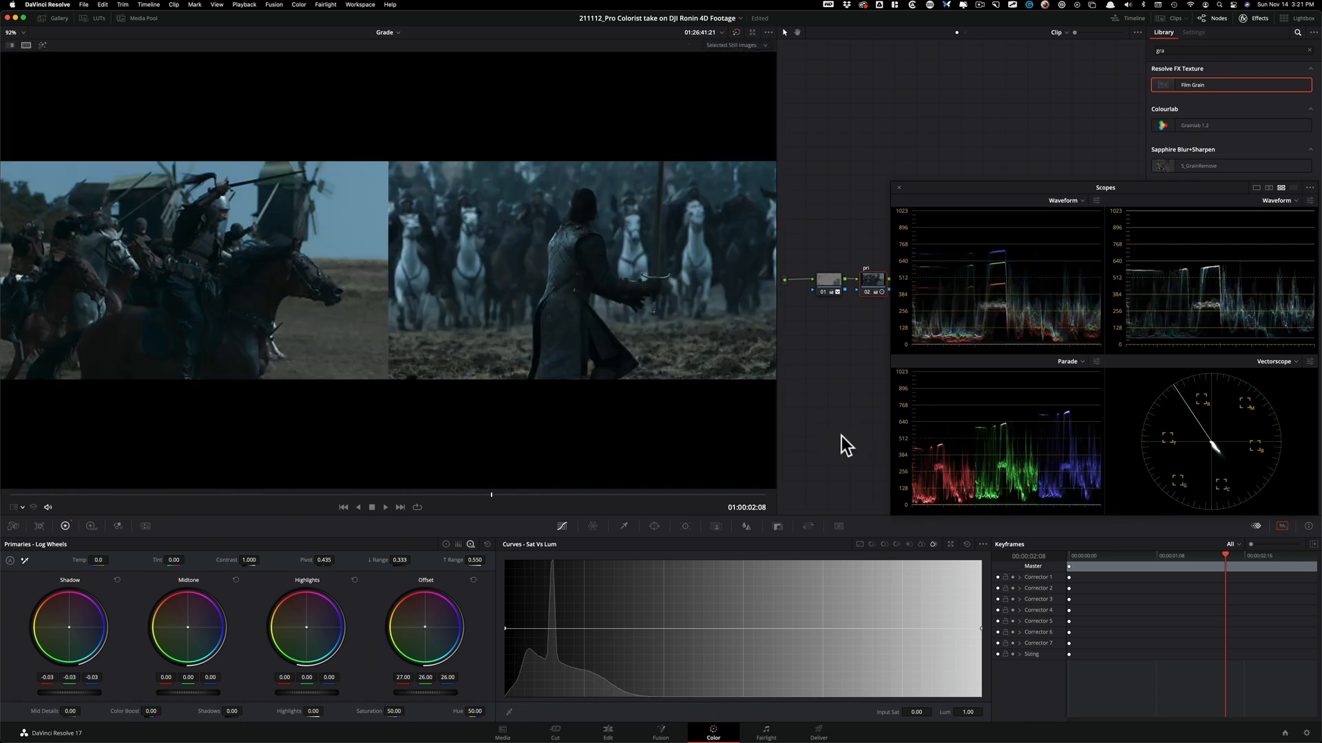
- Wipe between the graded shot and the reference still to compare their hue and saturation in the vectorscope
key("super+w")
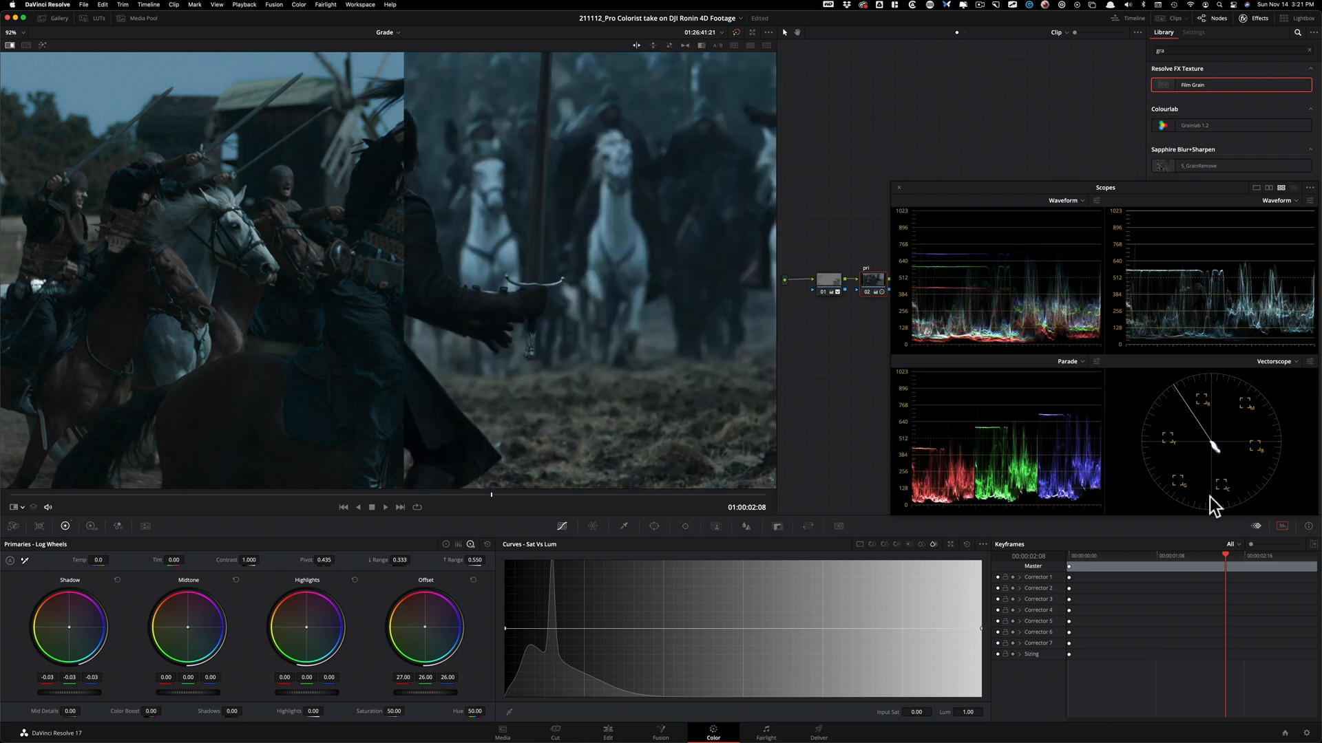
key("super+w")
key("super+w")
key("super+w")
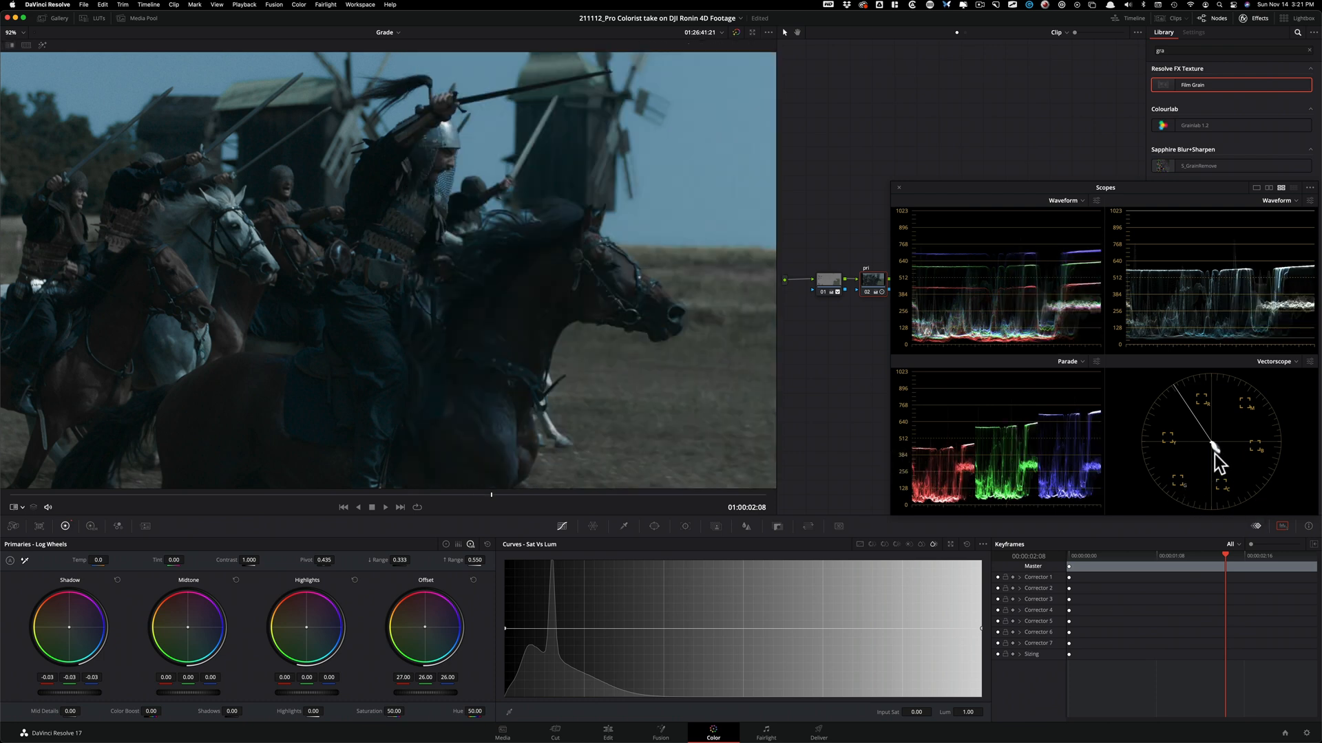
key("super+w")
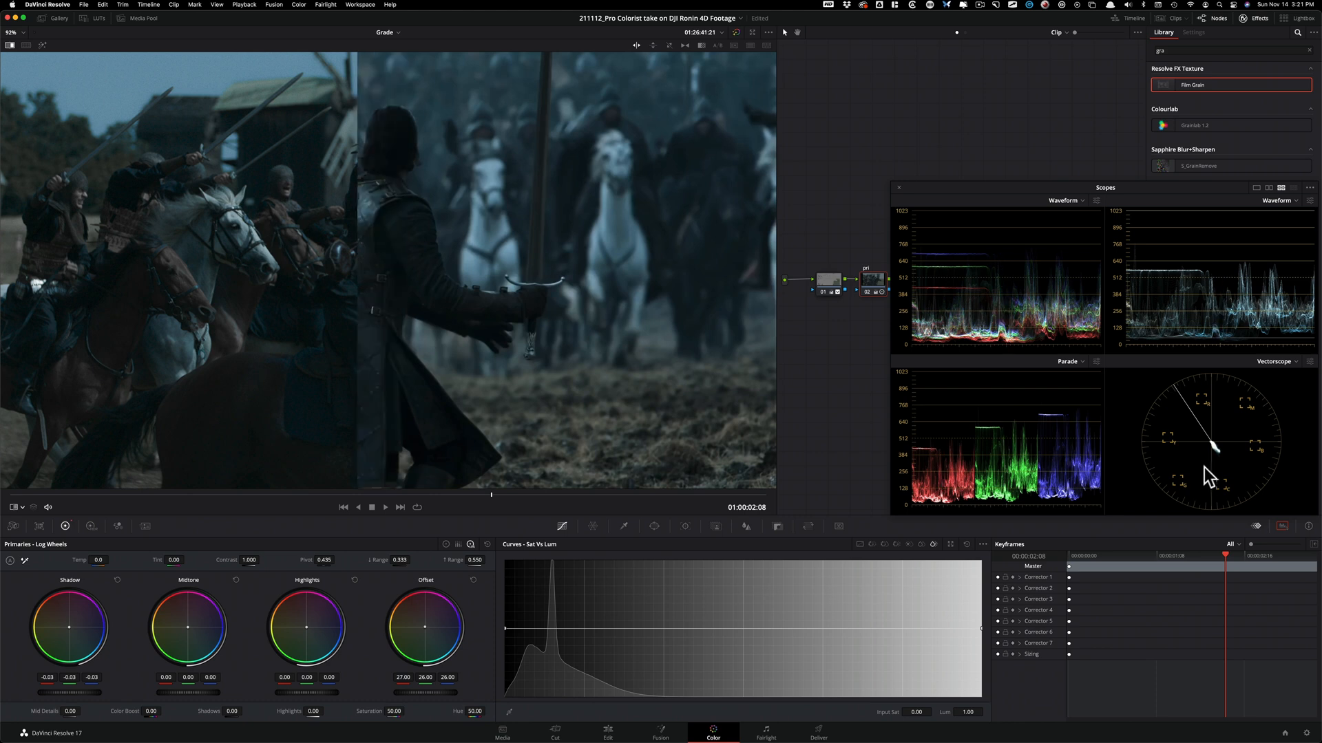
key("super+w")
key("super+w")
- Go back six frames in the shot and compare its vectorscope trace with the reference still's again
key("Left")
key("Left")
key("Left")
key("Left")
key("Left")
key("Left")
key("super+w")
key("super+w")
key("super+w")
key("super+w")
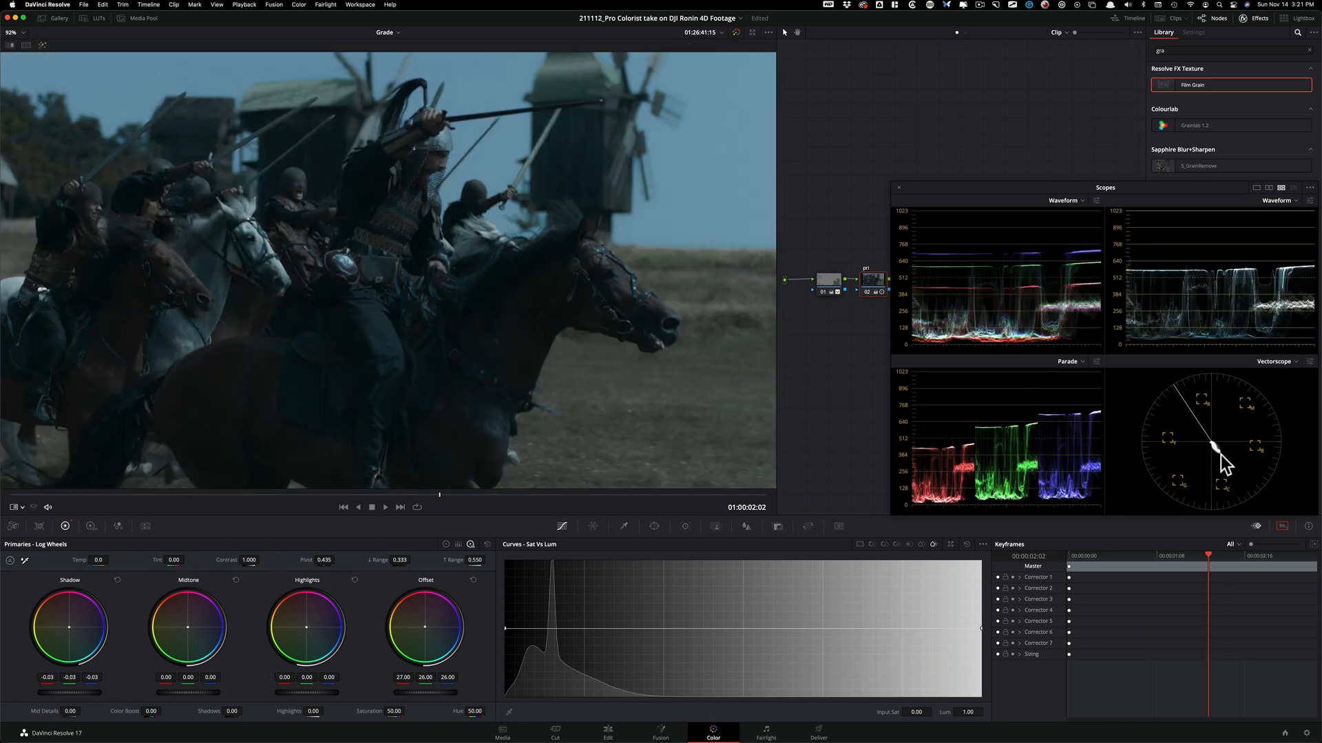
key("super+w")
key("super+w")
key("super+w")
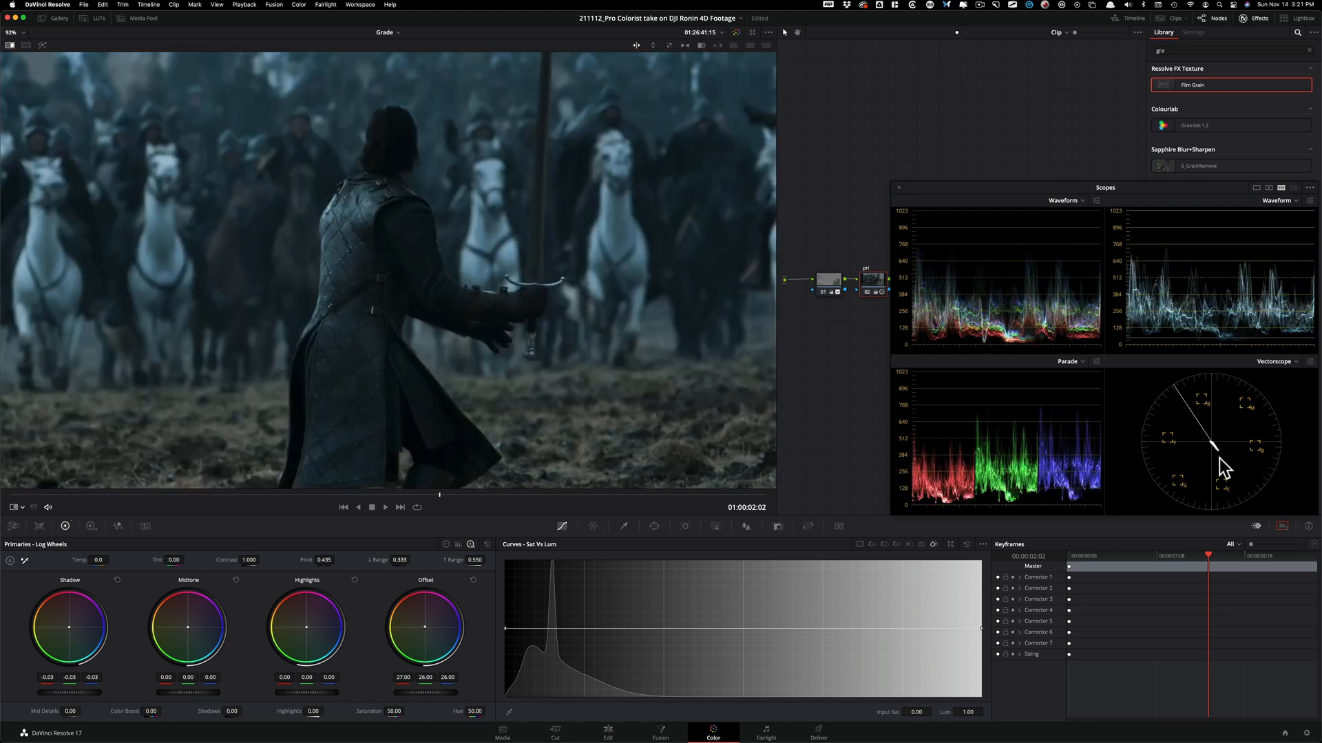
key("super+w")
- Label node 04 as unsharpen and node 05 as grain
left_click_drag(949, 192, 948, 414)
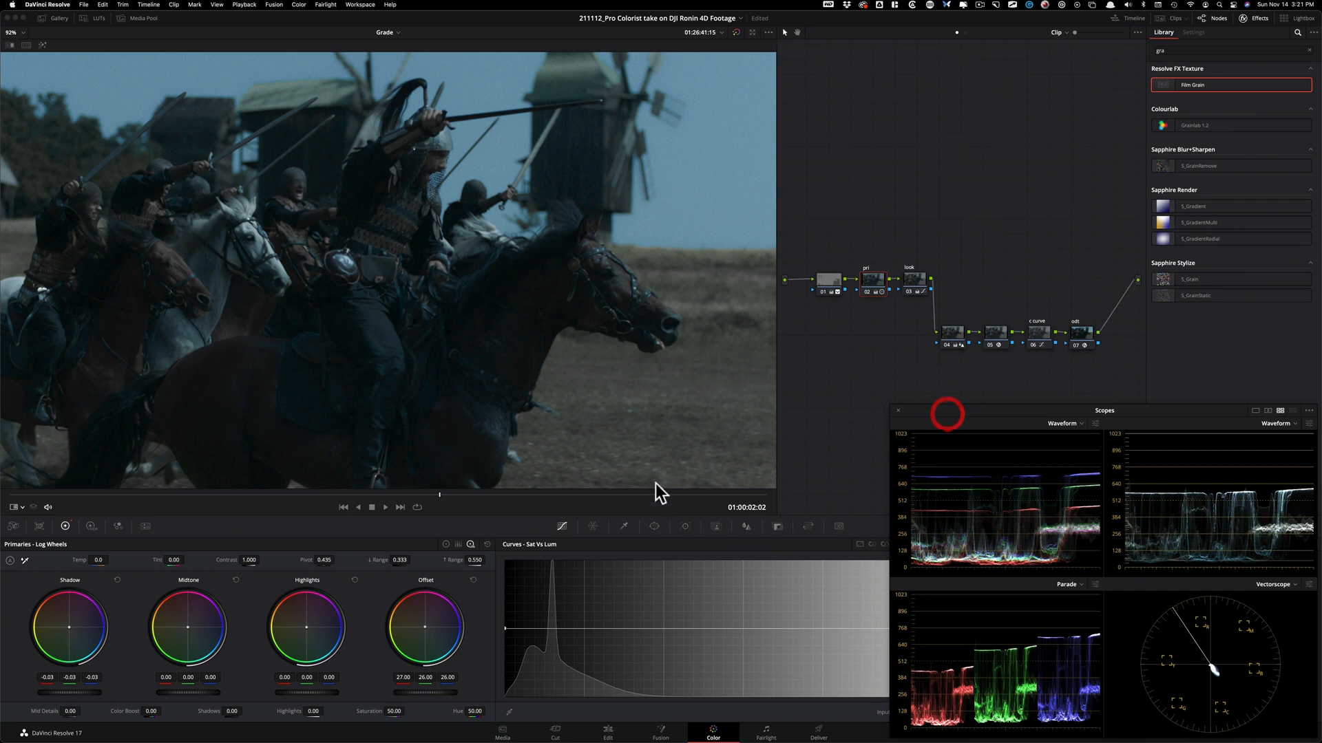
left_click(899, 253)
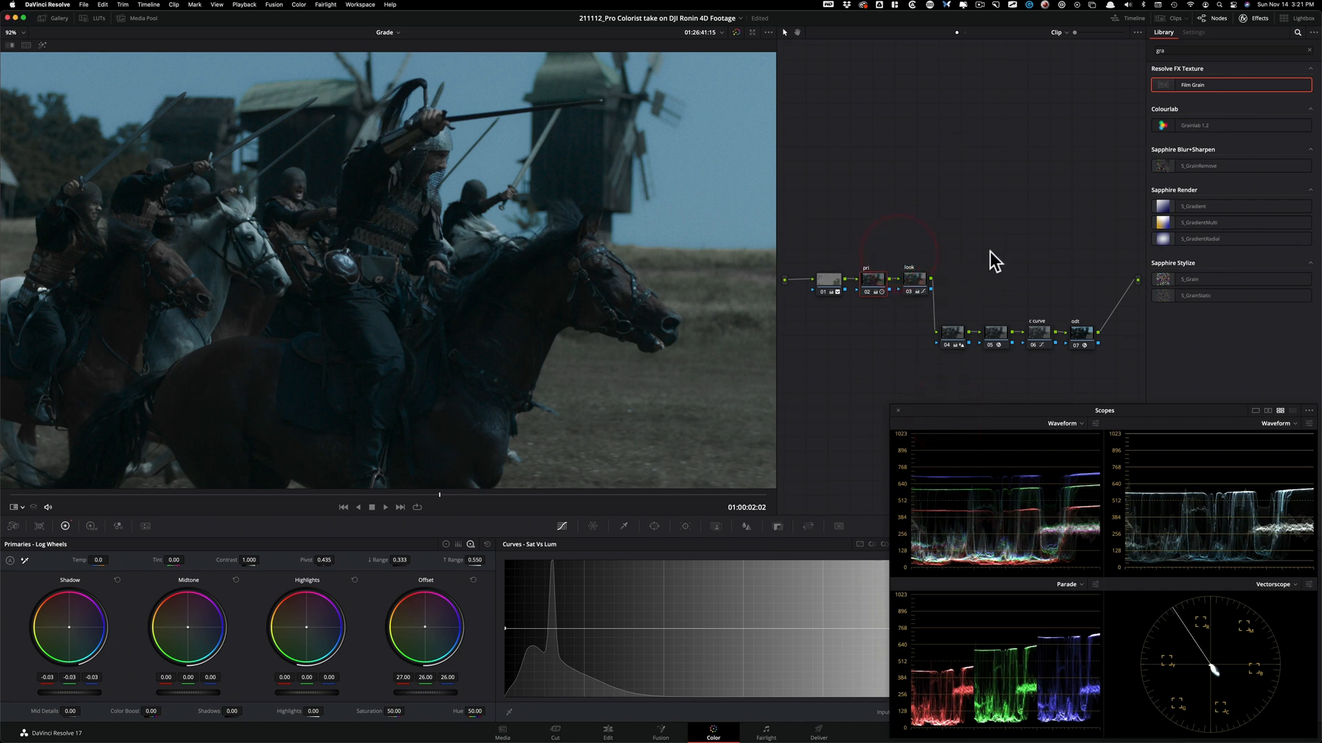
left_click(954, 334)
key("Tab")
key("BackSpace")
type("nnsharpen")
key("Return")
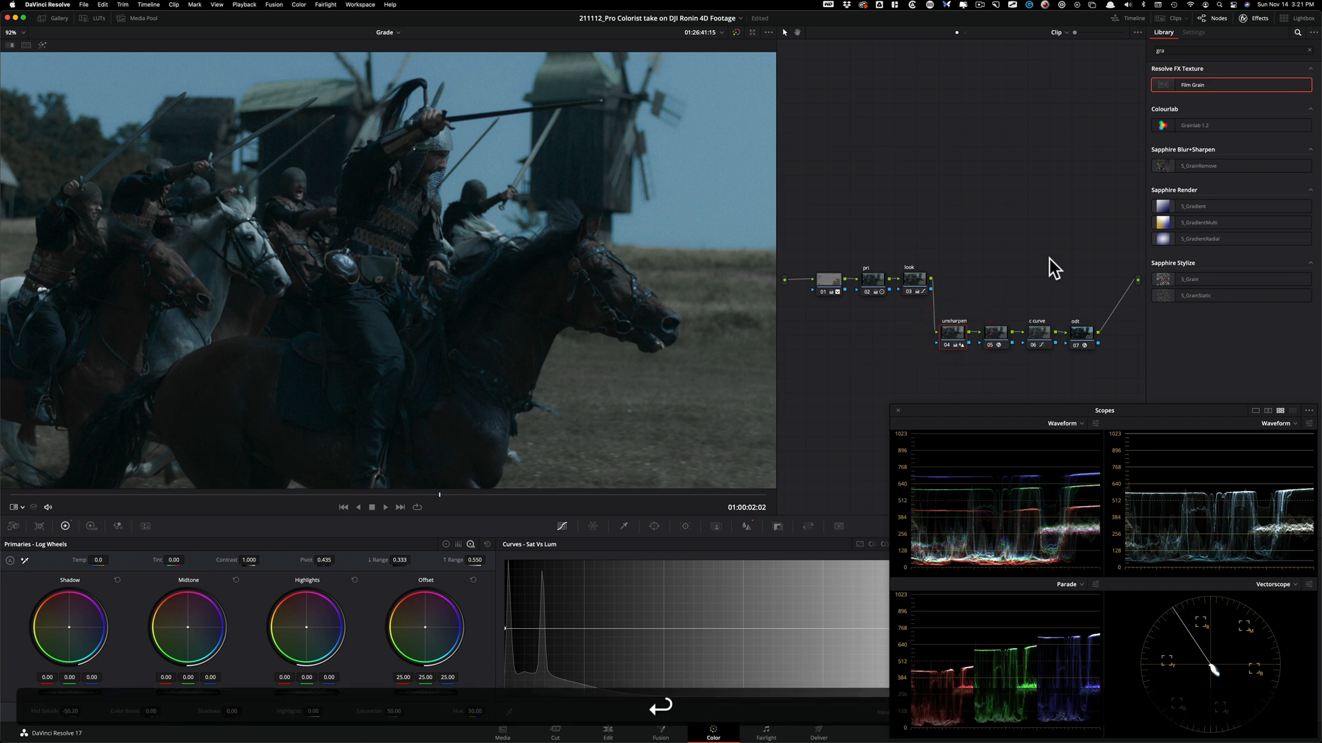
key("Tab")
type("g")
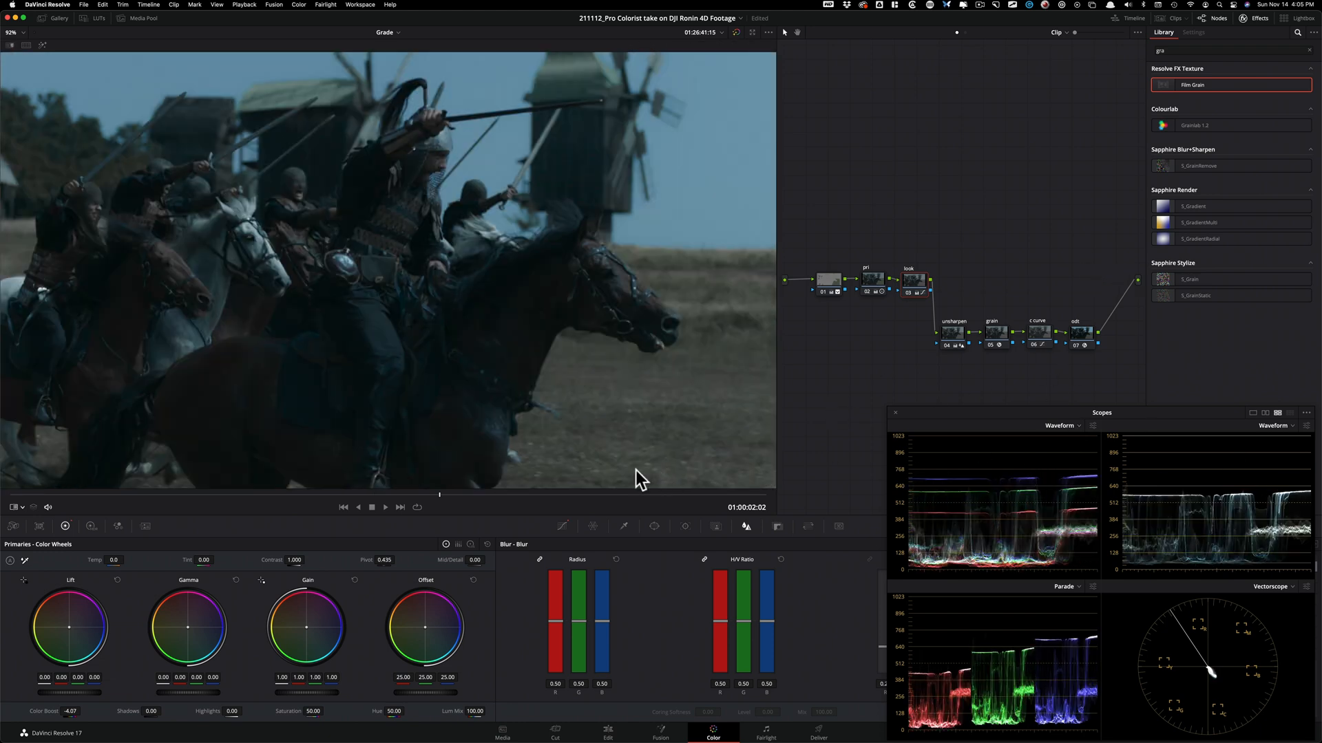
- Compare the overall color and contrast of the labelled grade with the reference still, full frame and side by side
key("super+w")
key("super+w")
key("super+w")
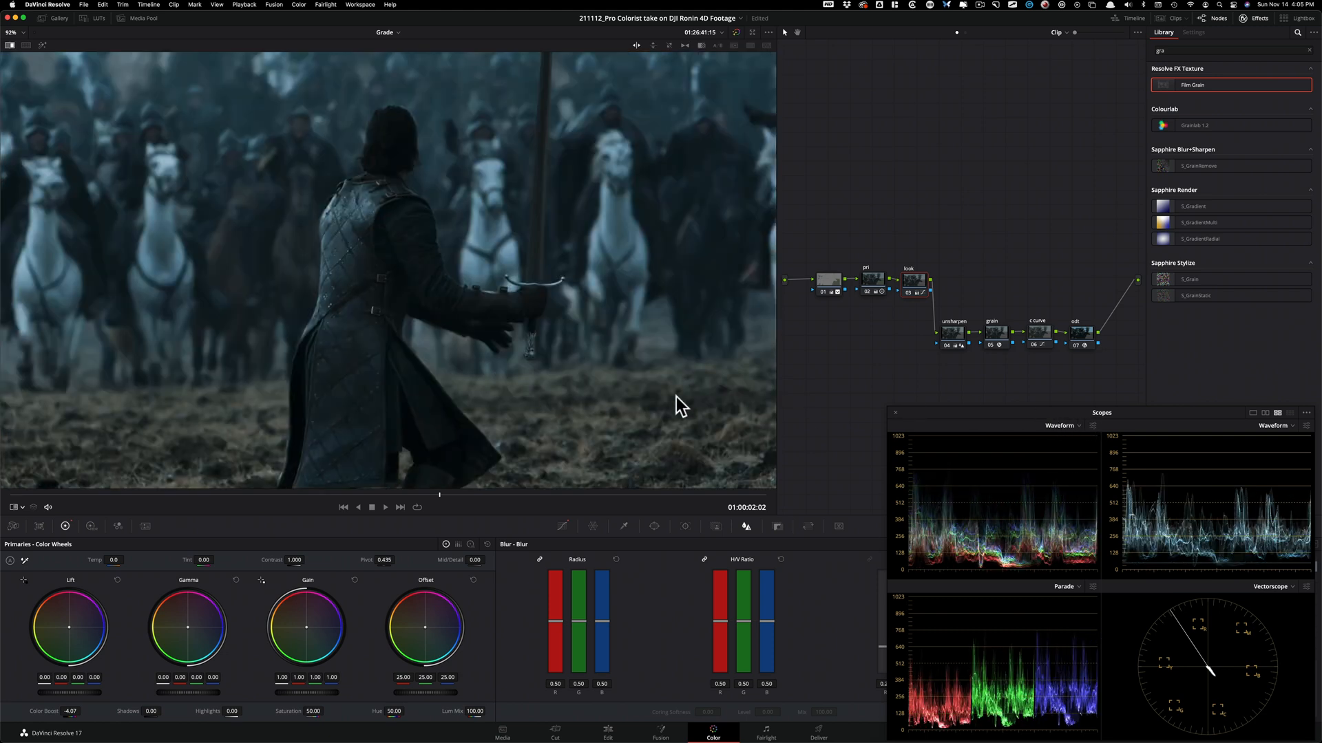
key("super+w")
key("super+alt+w")
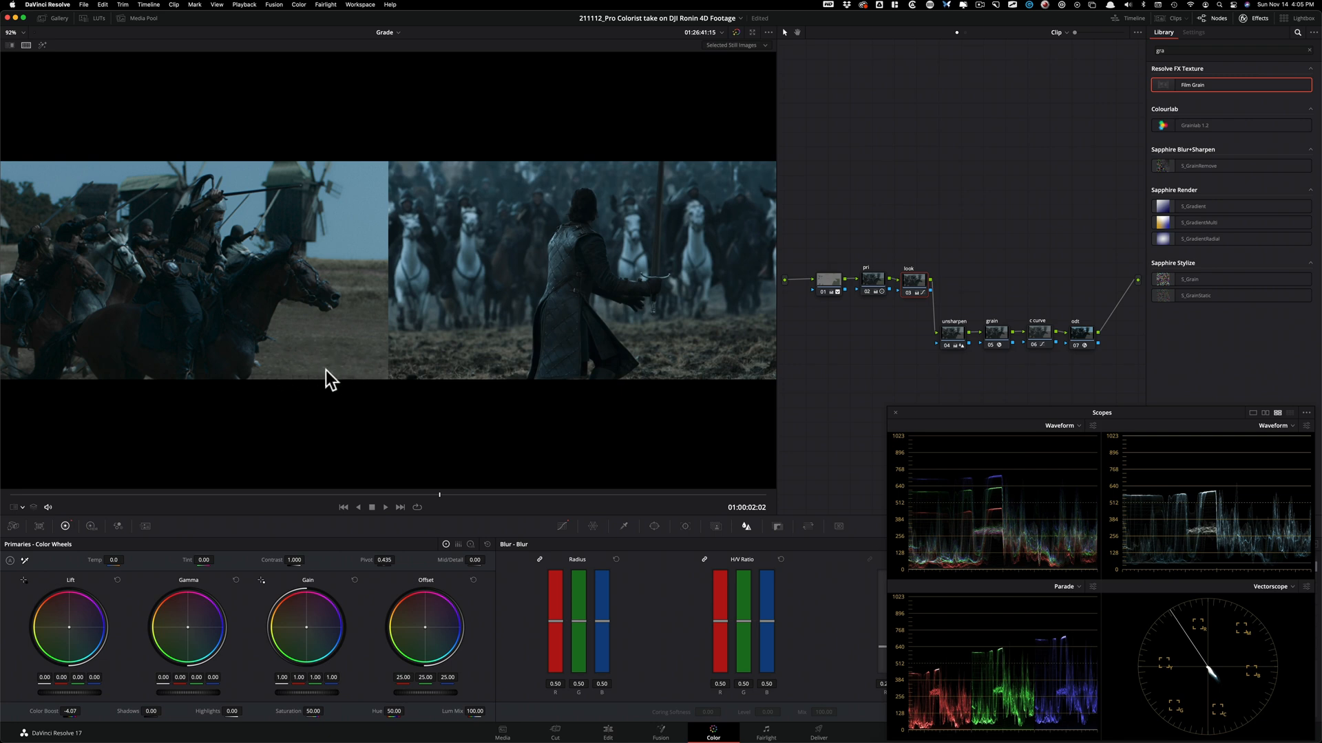
key("super+w")
key("super+w")
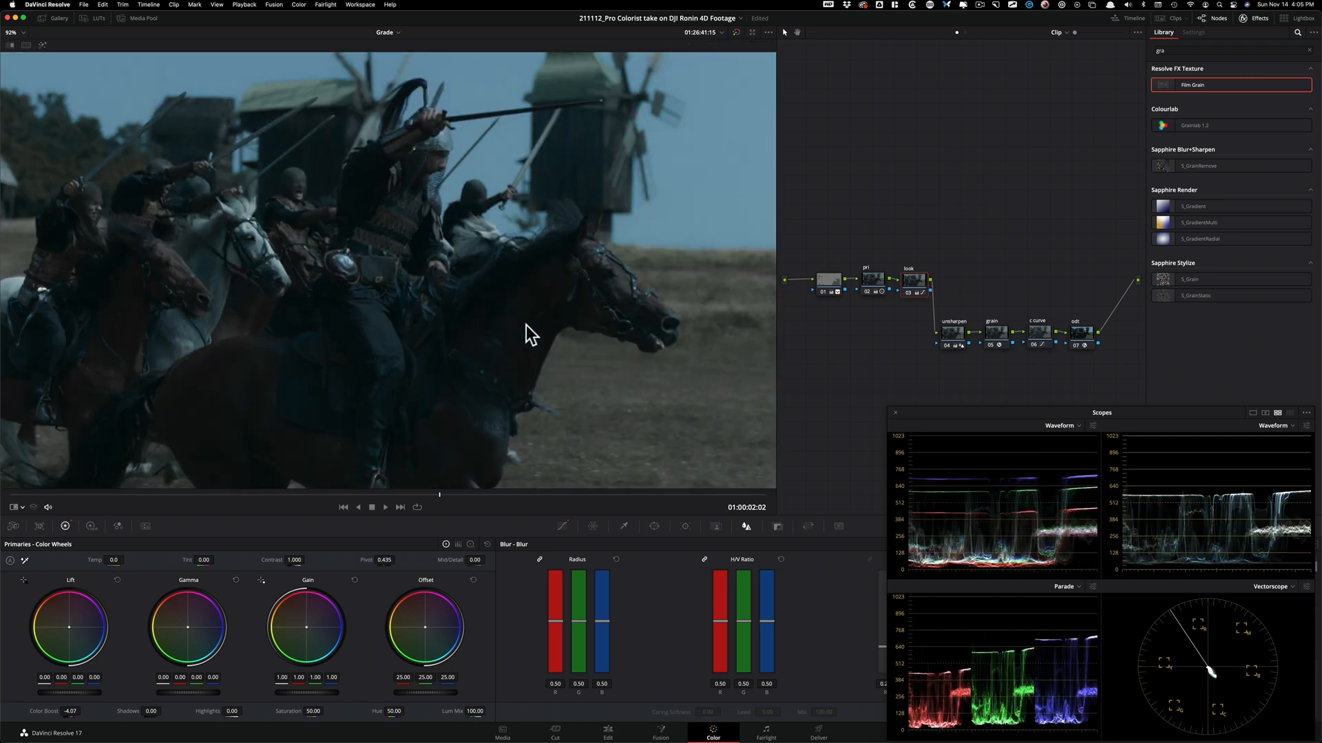
key("super+w")
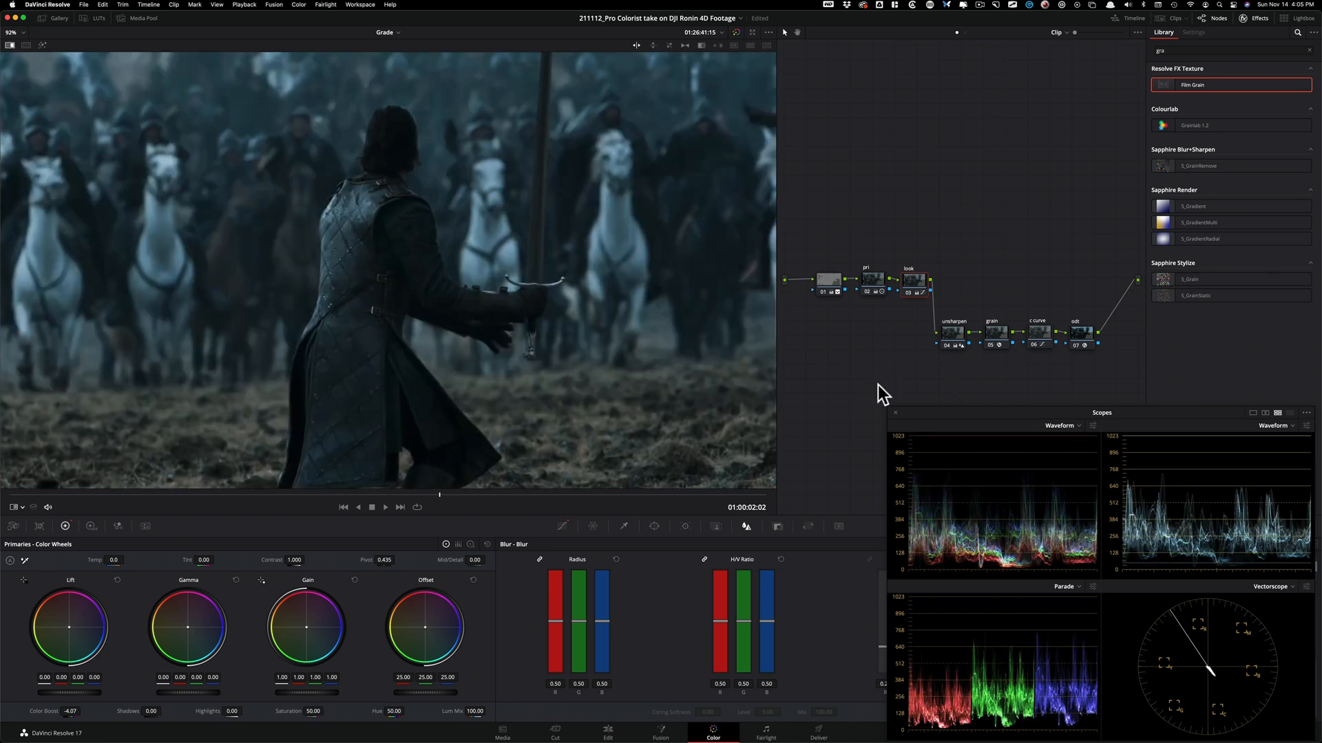
key("super+w")
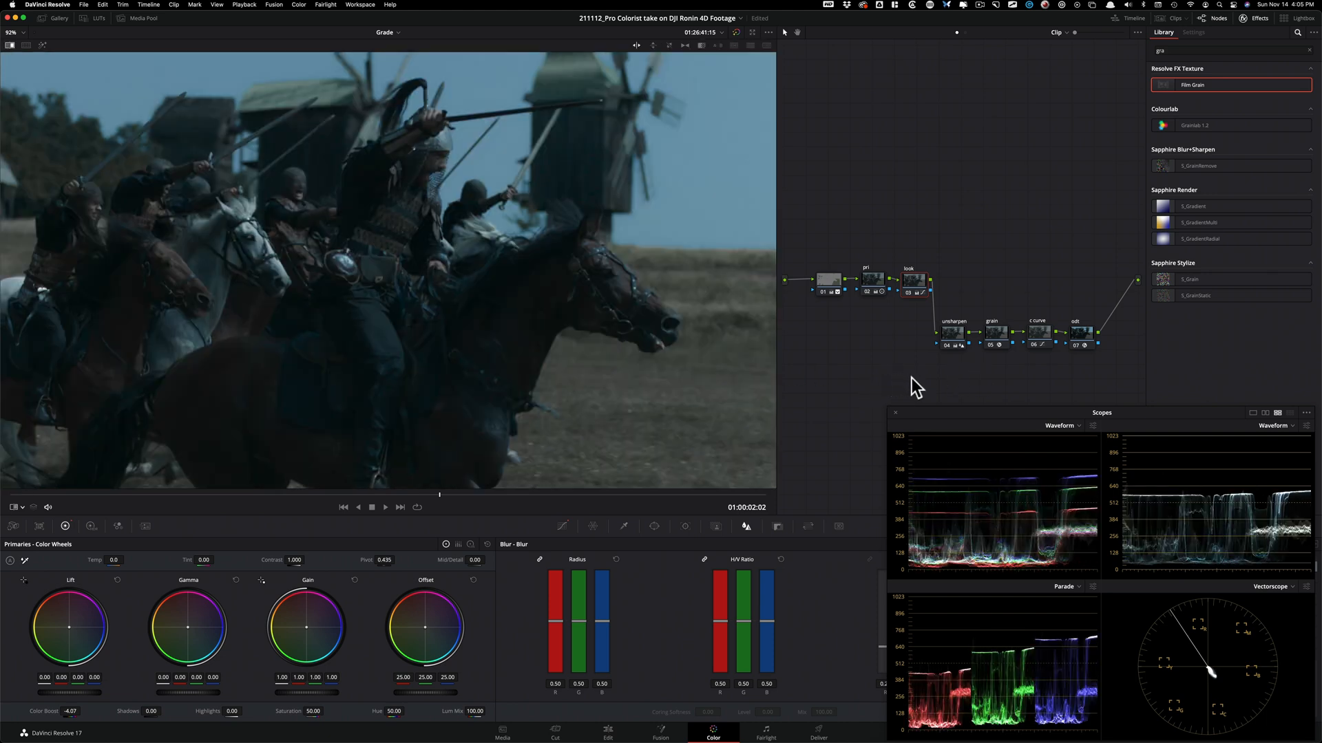
key("super+w")
key("super+w")
- Set the pri node's Offset to 27.00 red, 26.50 green and 26.50 blue and compare the shot with the reference still
left_click(871, 279)
key("8")
key("9")
key("super+w")
key("super+w")
key("super+w")
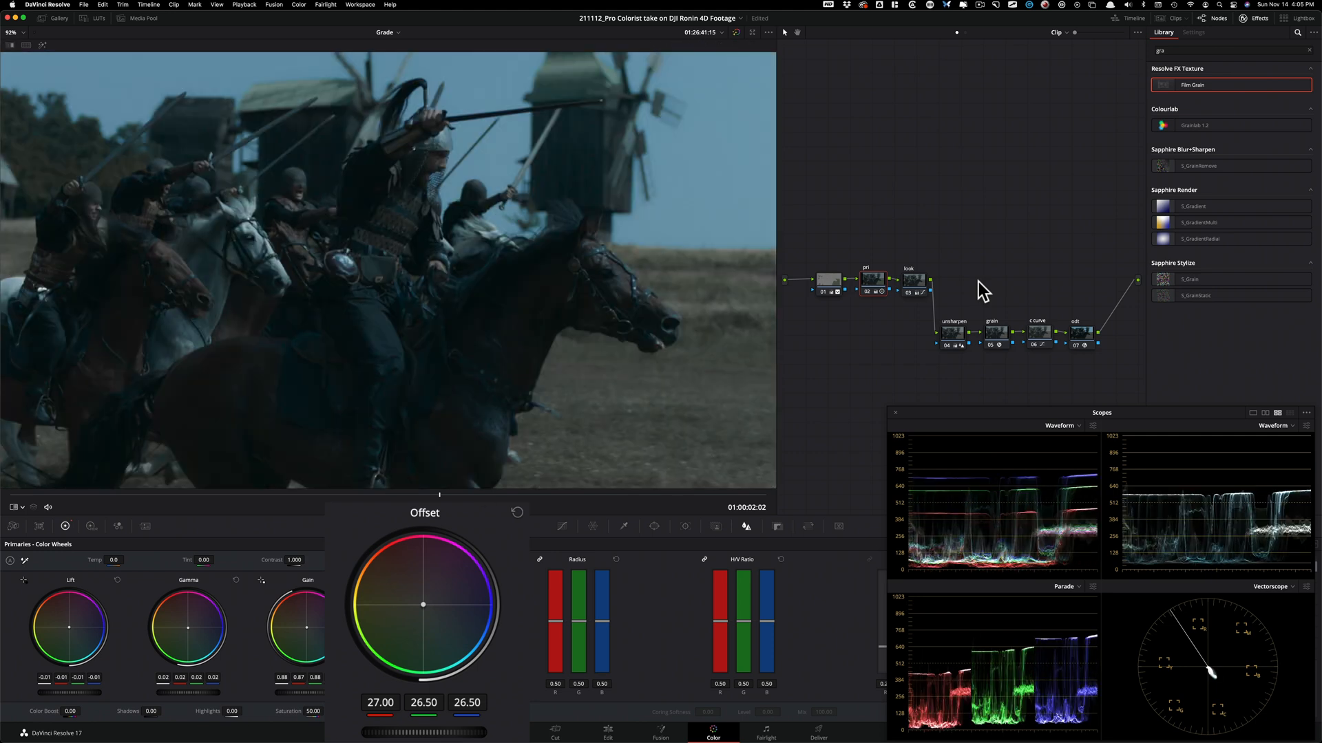
key("super+w")
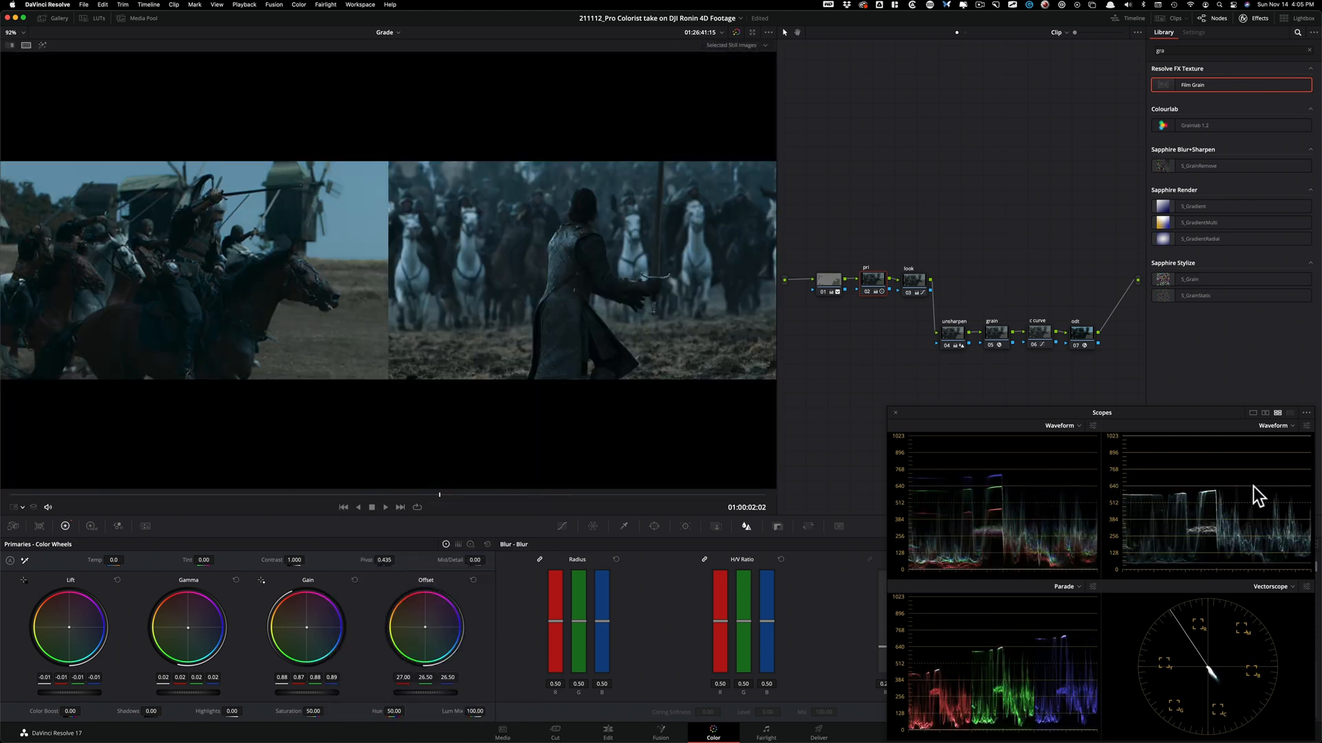
- Lower the highlight end of the look node's Lum Vs Sat curve to 0.26 saturation and compare the shot side by side with the reference still
key("super+w")
left_click(978, 232)
left_click(913, 281)
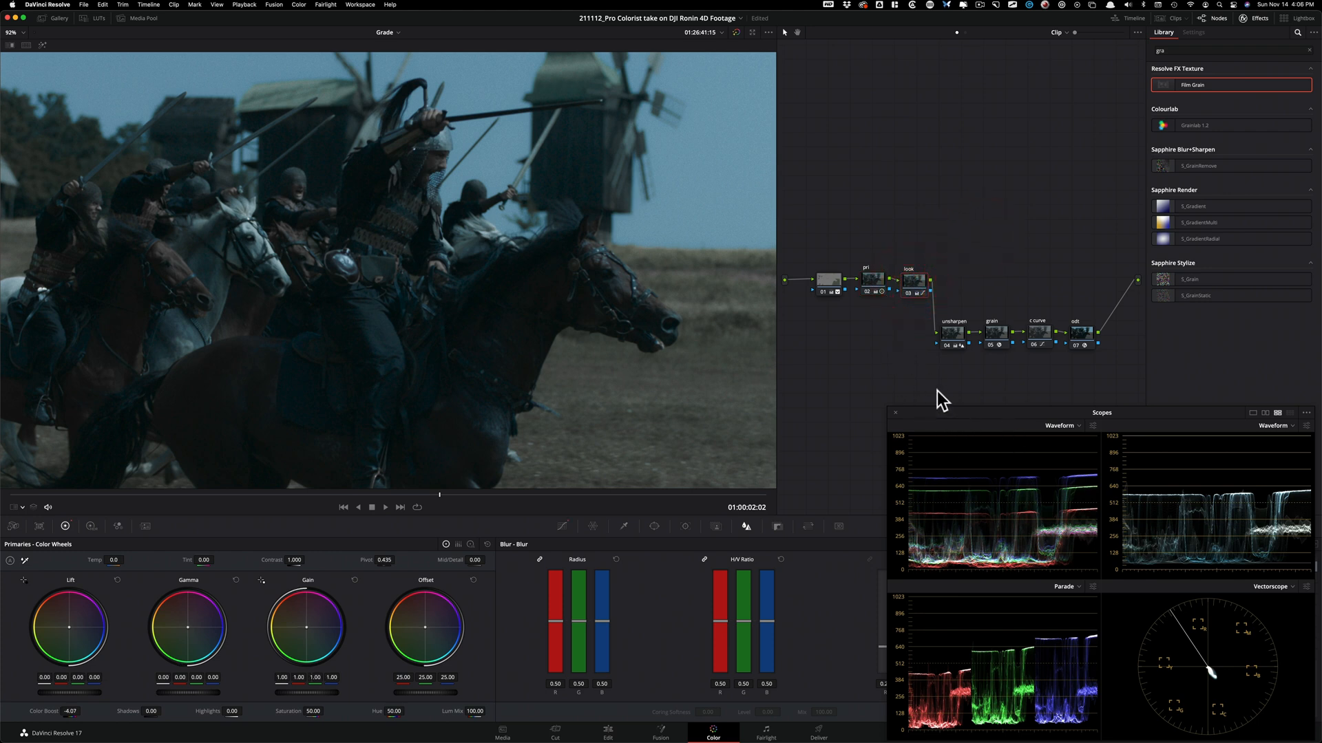
left_click_drag(980, 420, 972, 212)
left_click_drag(973, 184, 979, 189)
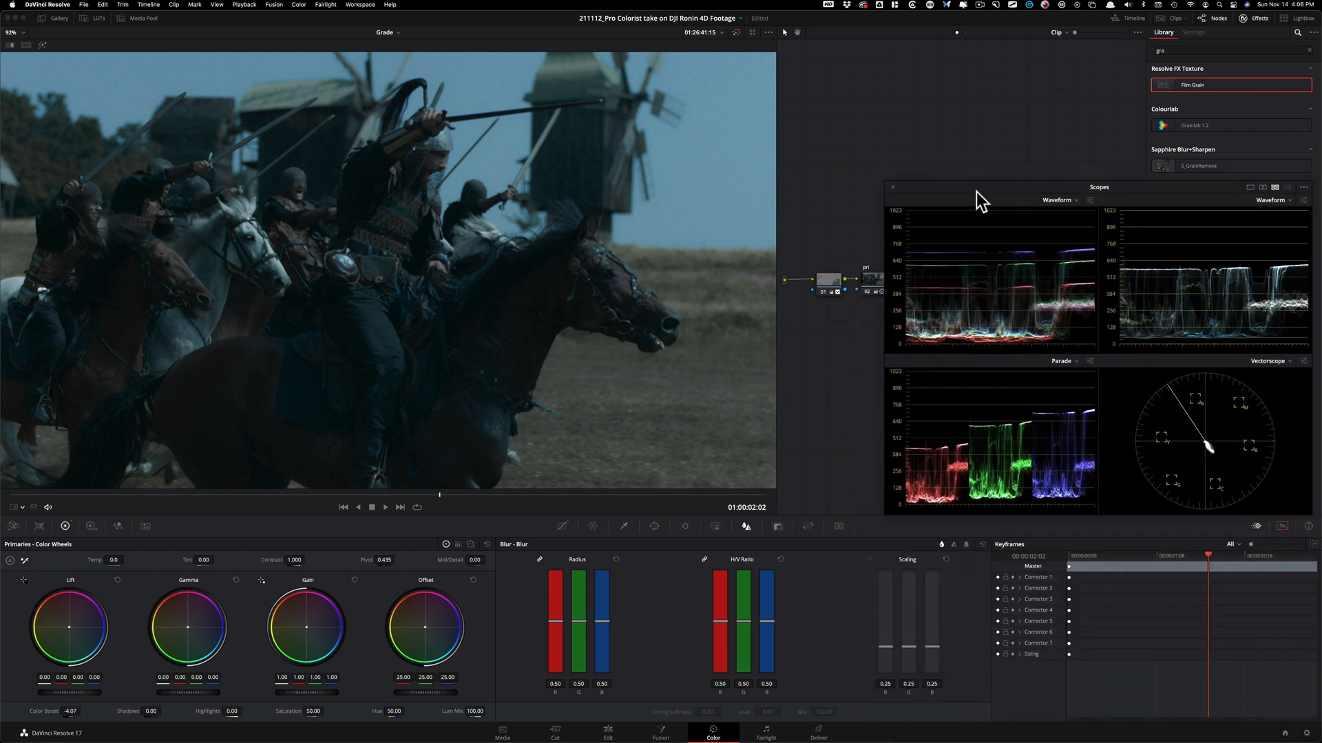
left_click(562, 527)
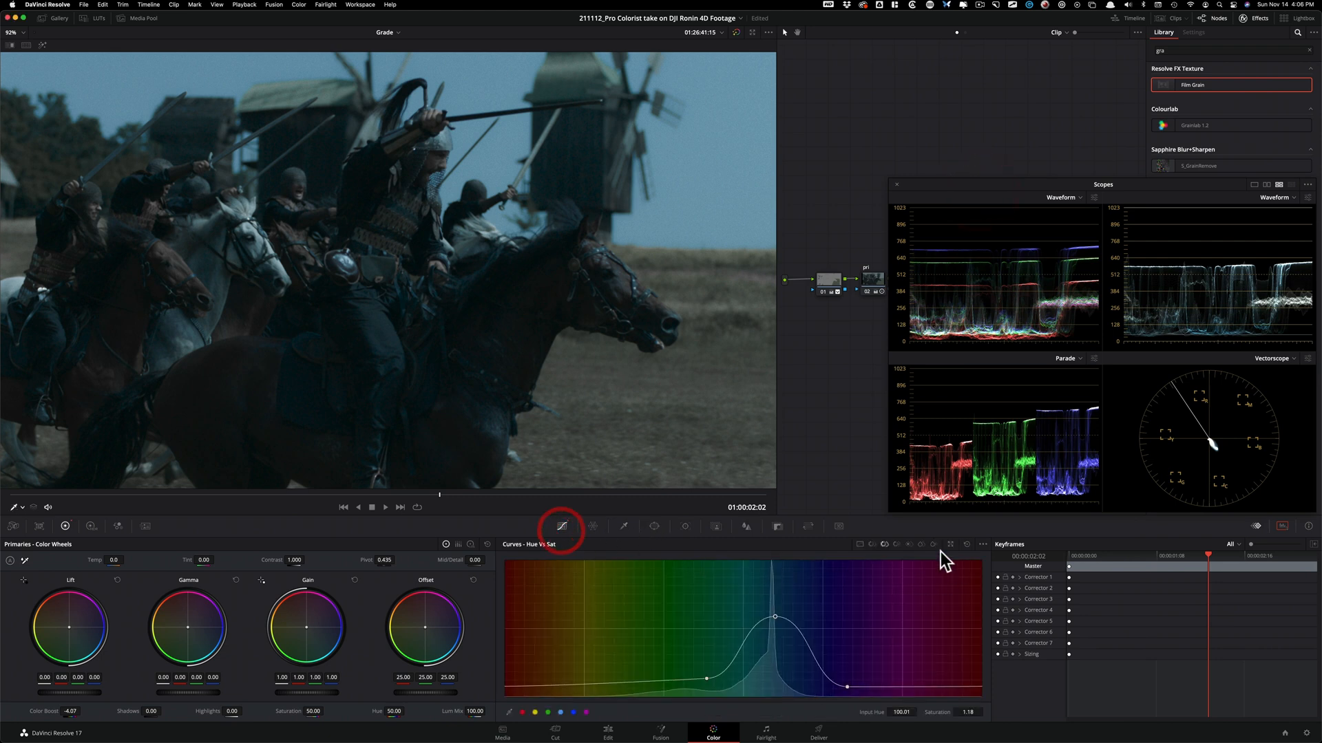
left_click(908, 544)
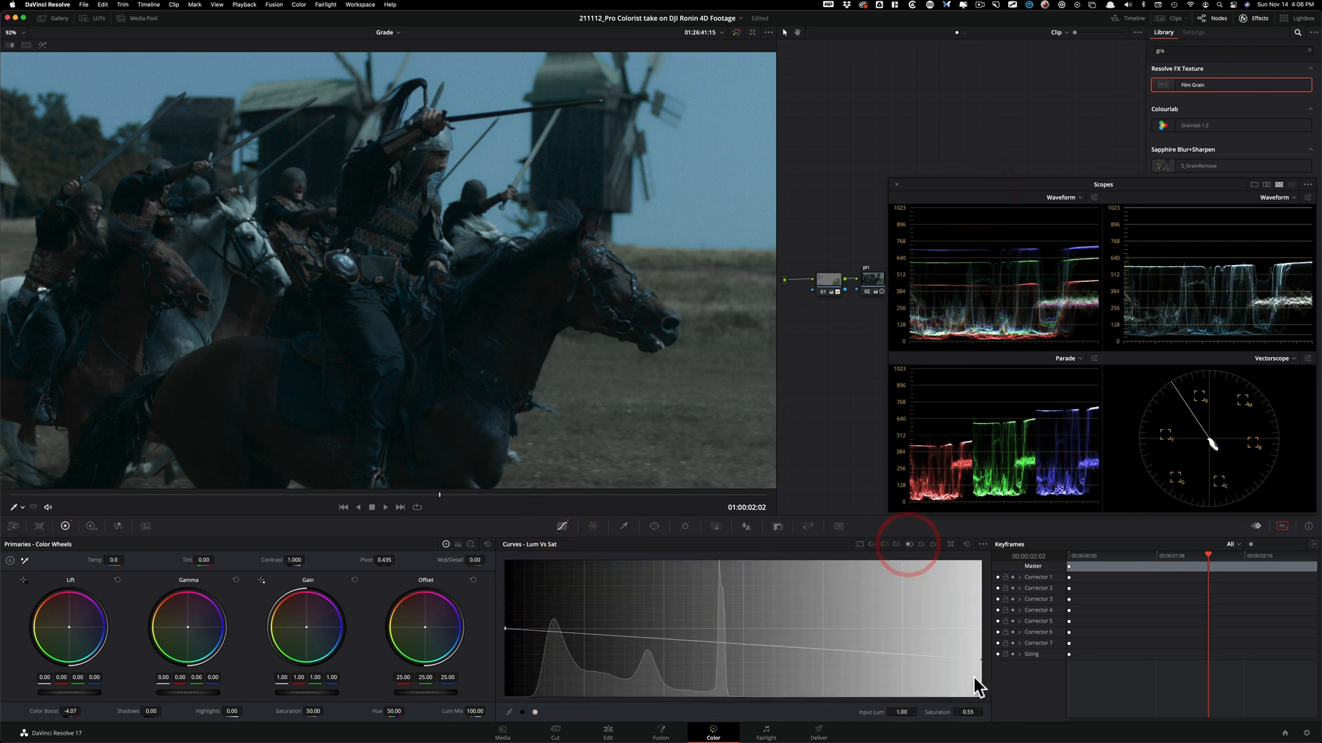
mouse_move(979, 658)
left_mouse_down()
mouse_move(973, 696)
mouse_move(973, 681)
left_mouse_up()
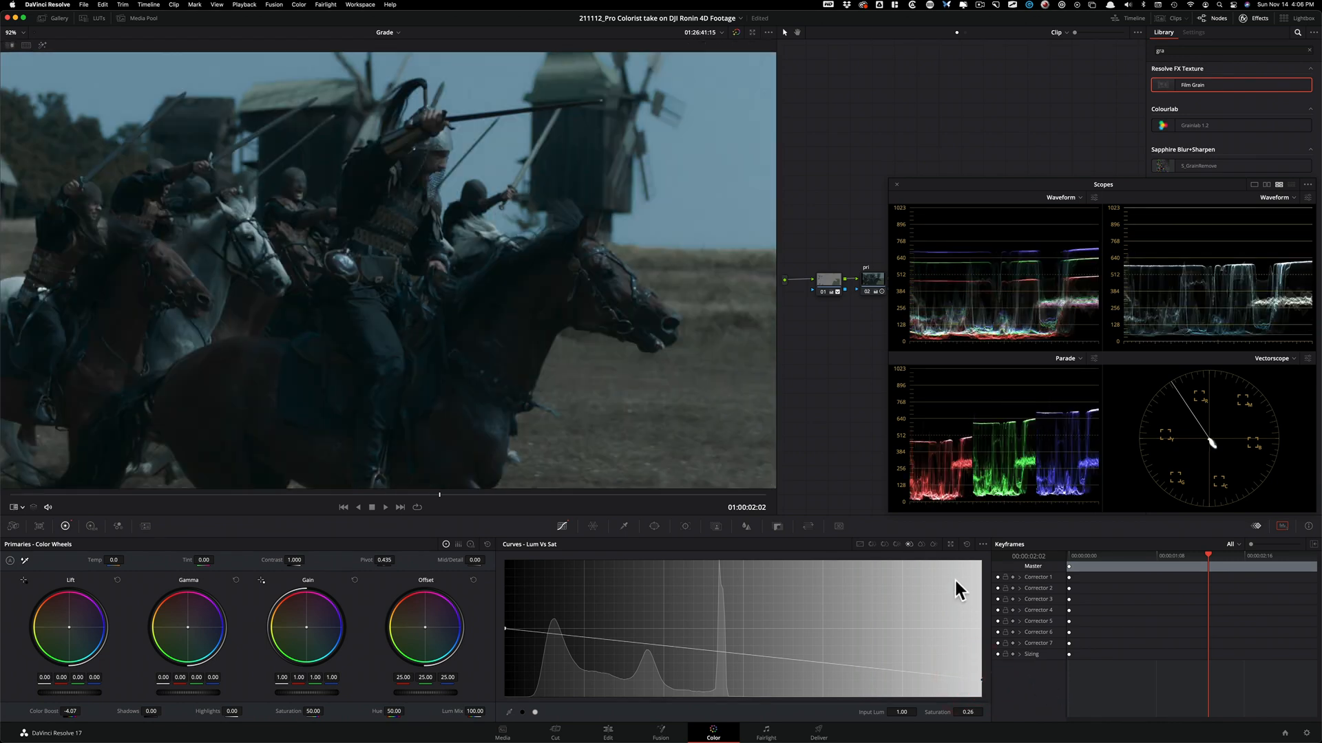
key("super+alt+w")
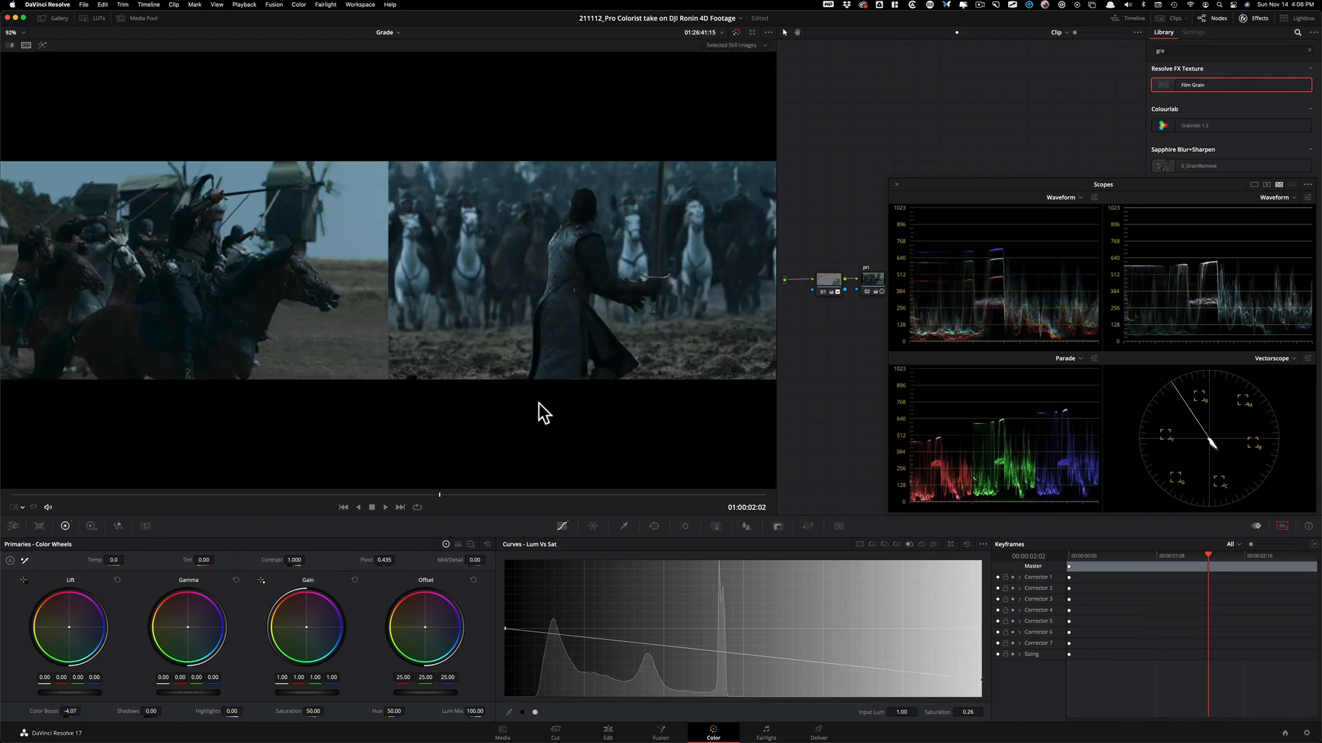
key("super+alt+w")
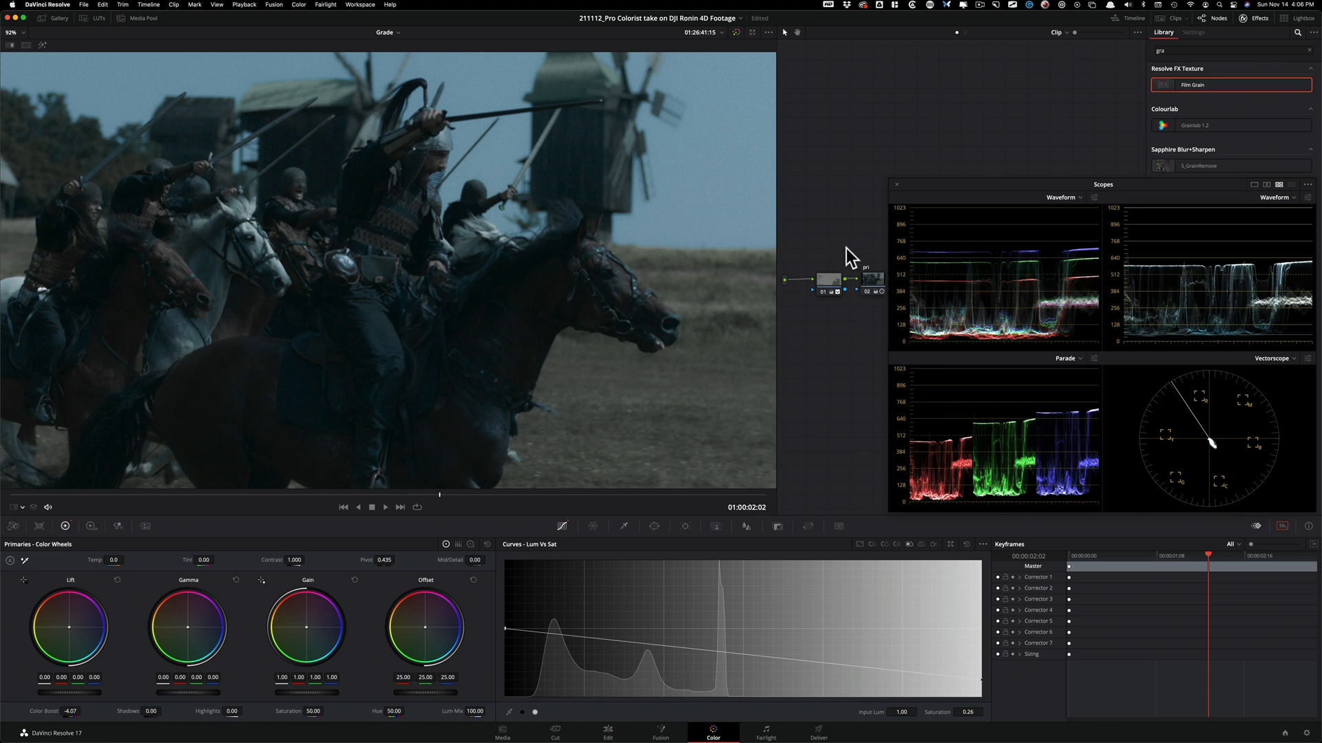
- Set node 01's contrast to 1.396 and pivot to 0.434, checking the shot against the reference still
left_click(829, 281)
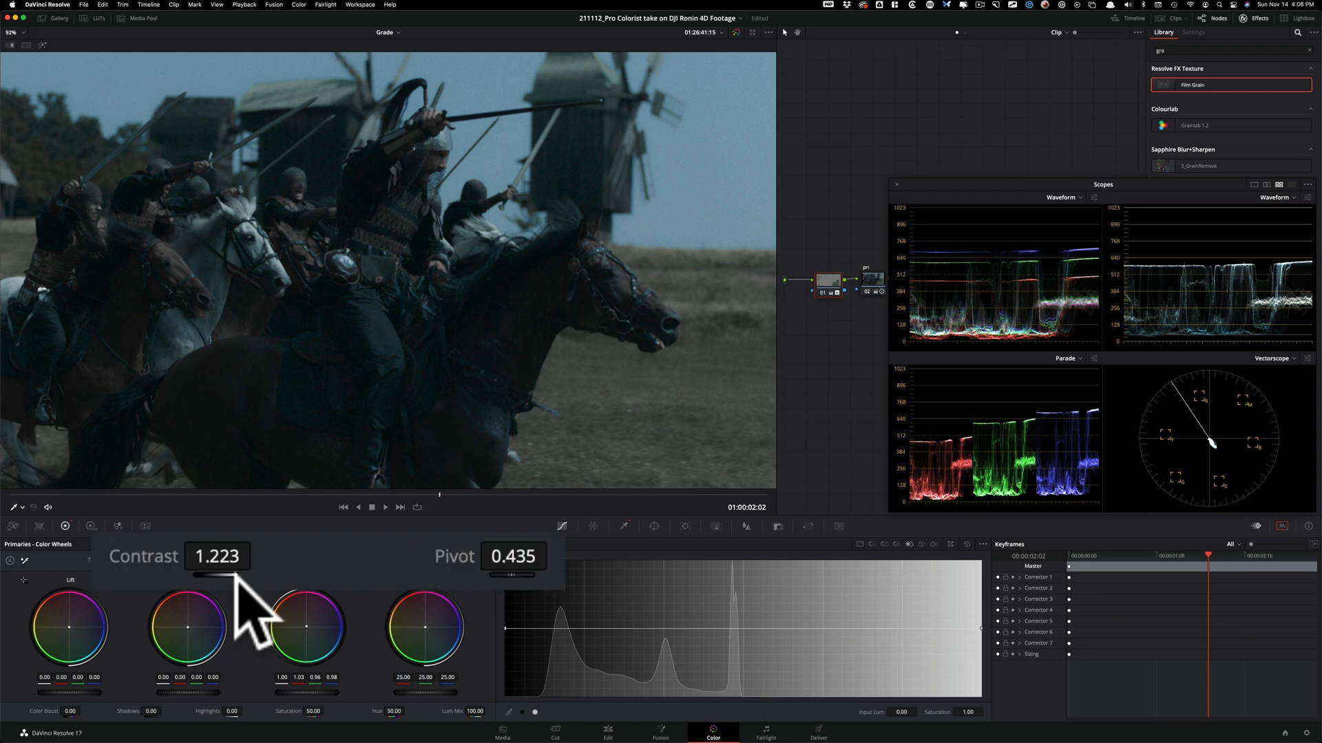
left_click_drag(236, 573, 236, 573)
key("super+w")
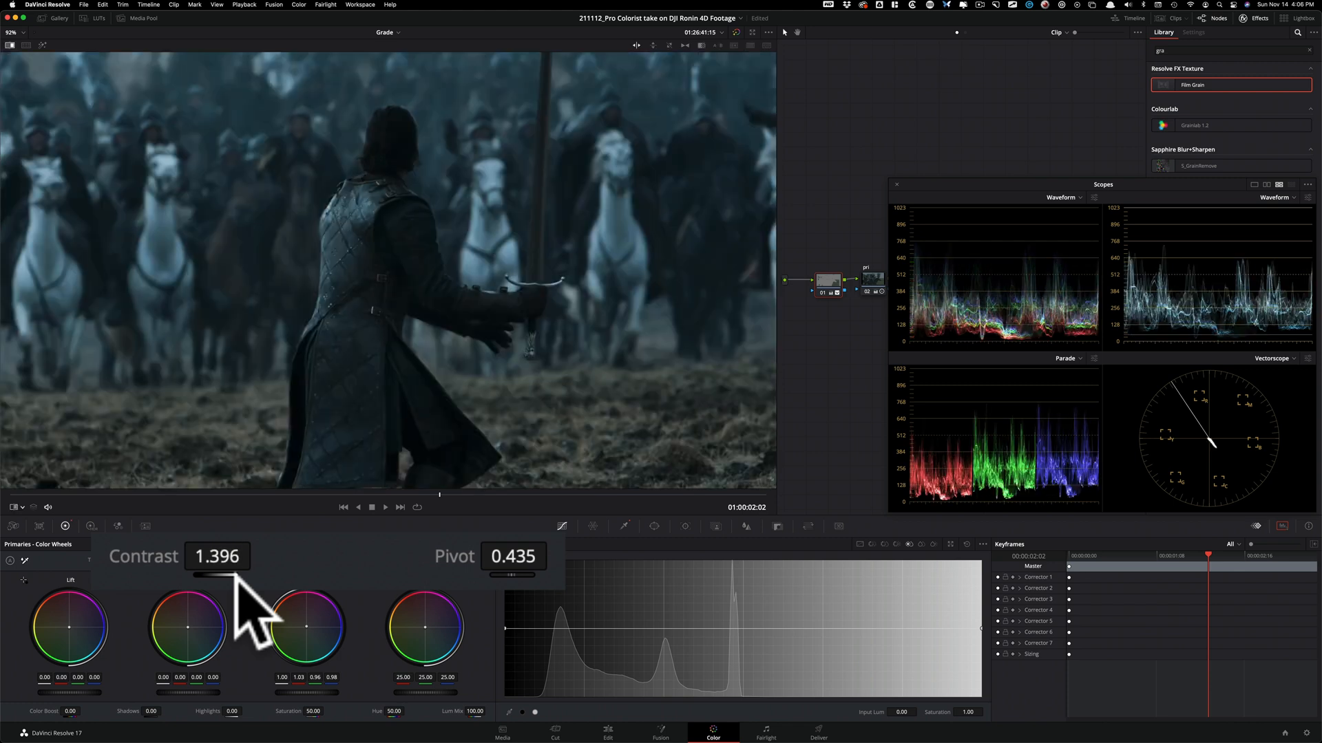
key("super+w")
key("alt+super+w")
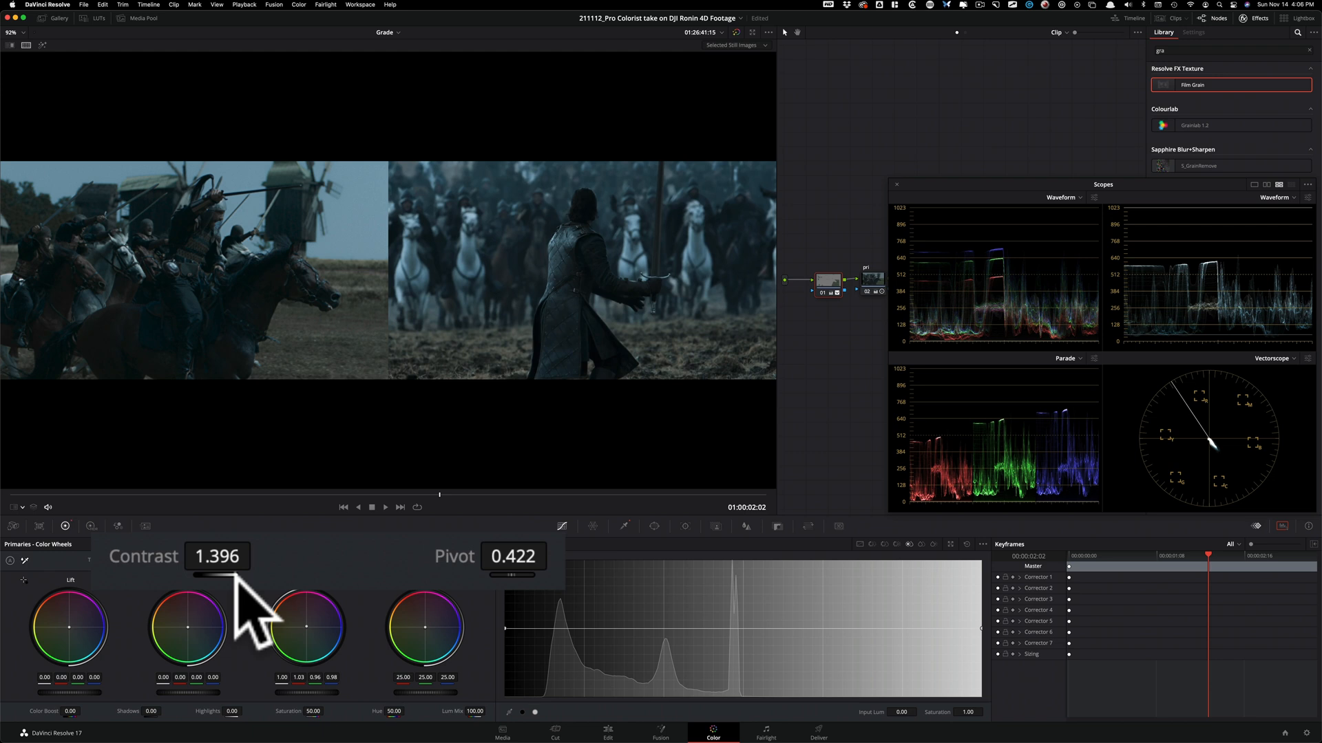
key("alt+super+w")
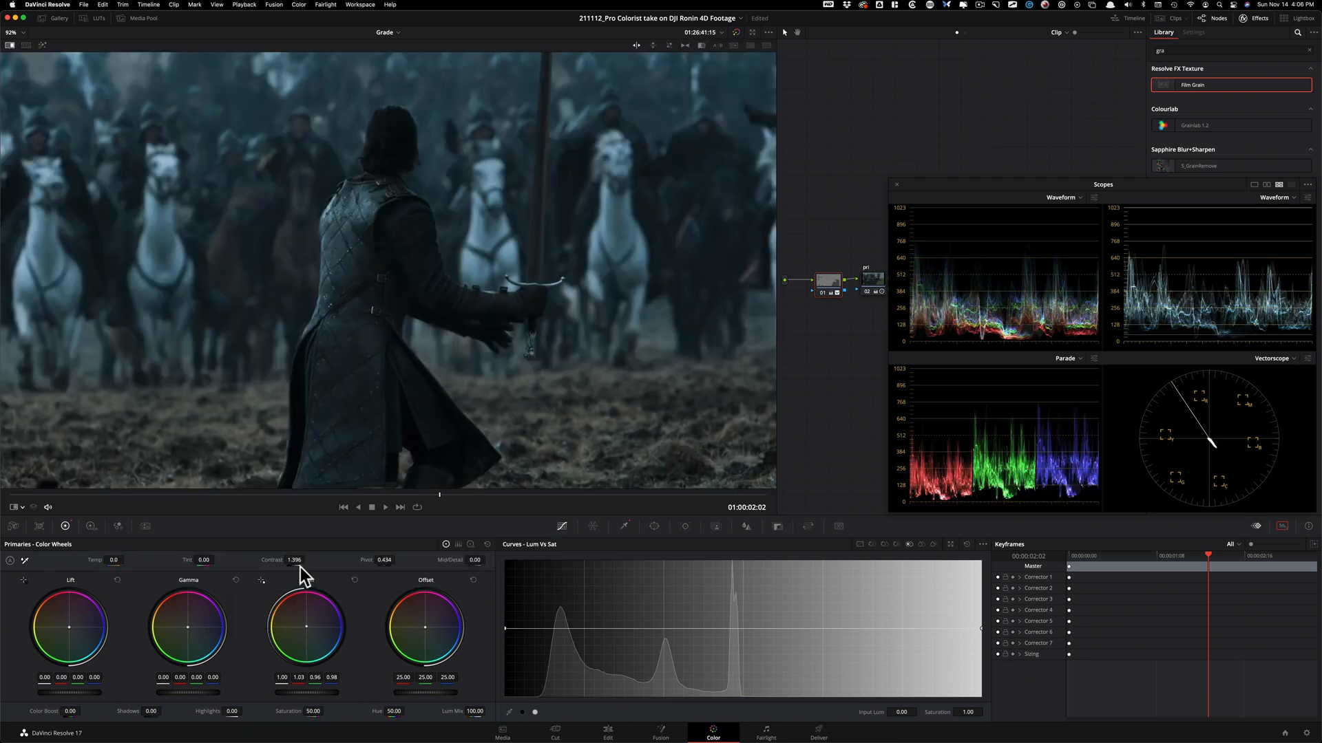
- Examine the contrast and color of the shot against the reference still, full frame and side by side
key("alt+super+w")
key("alt+super+w")
key("super+w")
key("super+w")
key("super+w")
key("super+w")
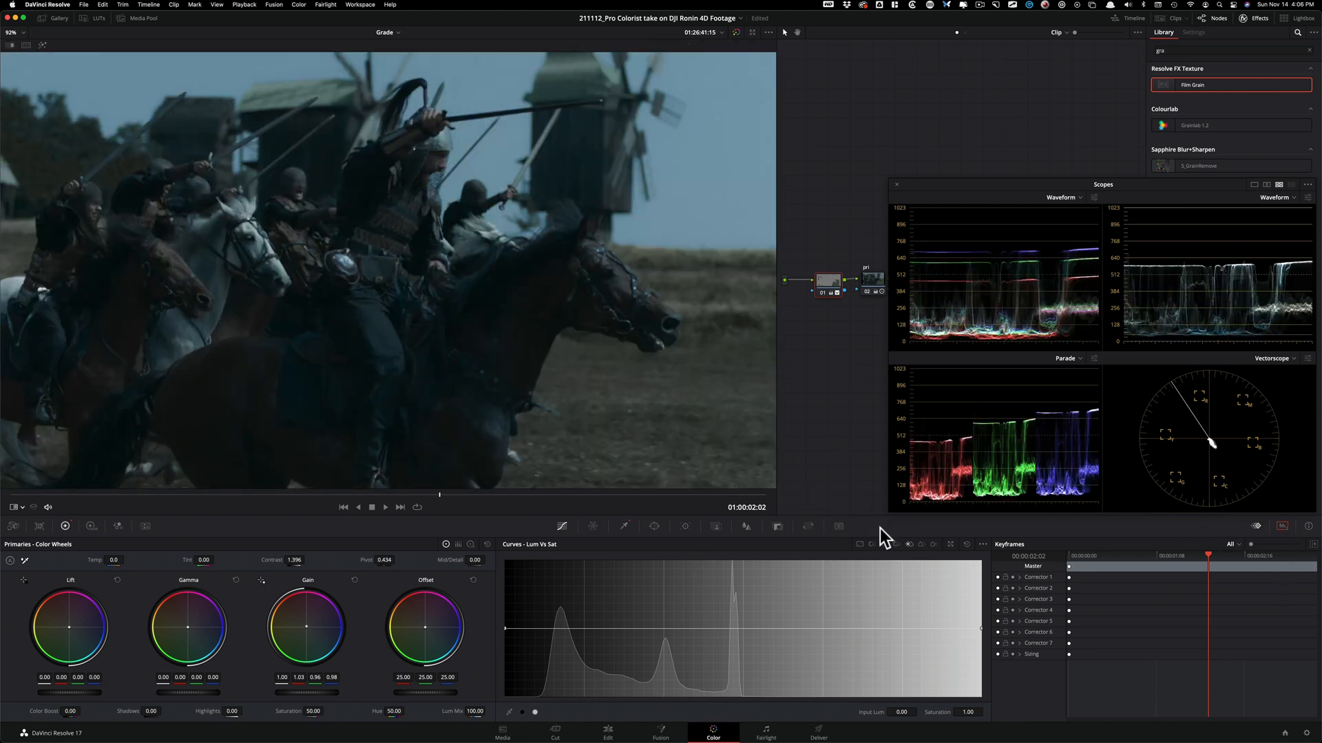
key("super+w")
key("super+w")
key("super+w")
key("super+w")
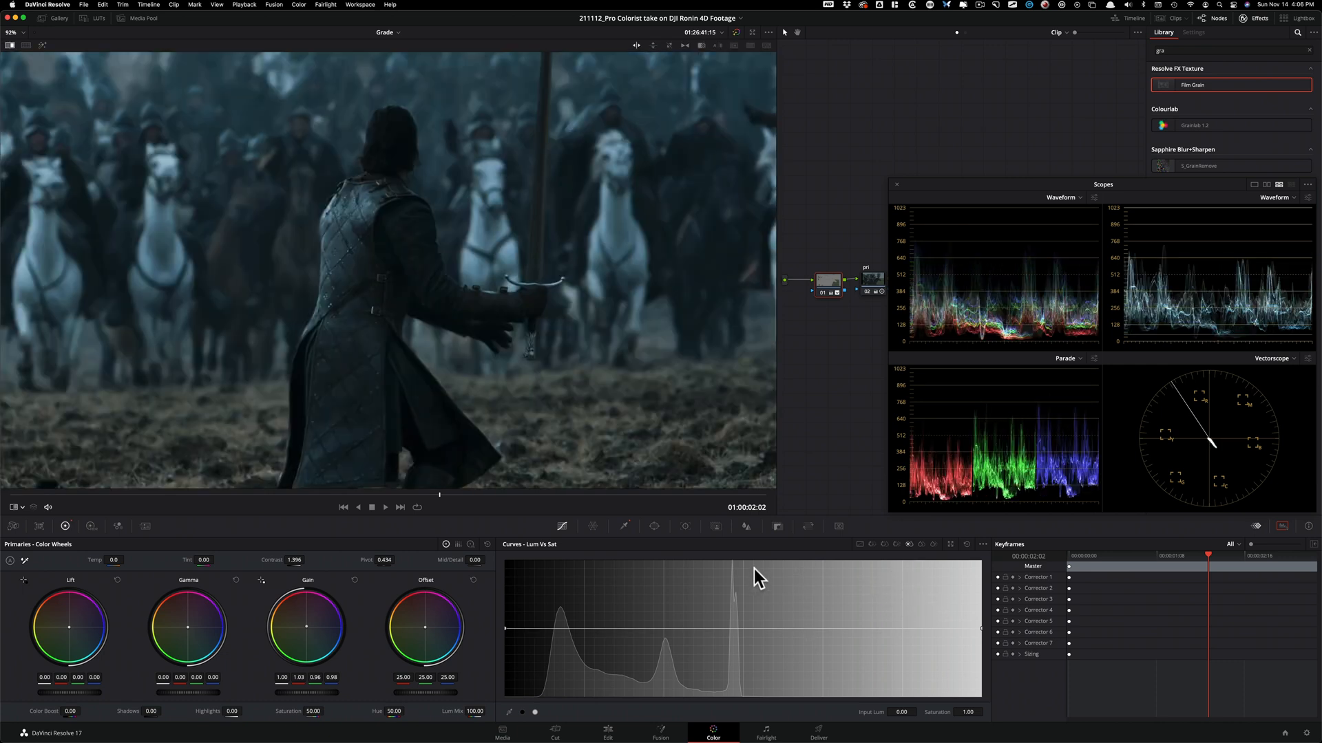
key("super+w")
key("super+w")
key("super+w")
key("super+w")
key("alt+super+p")
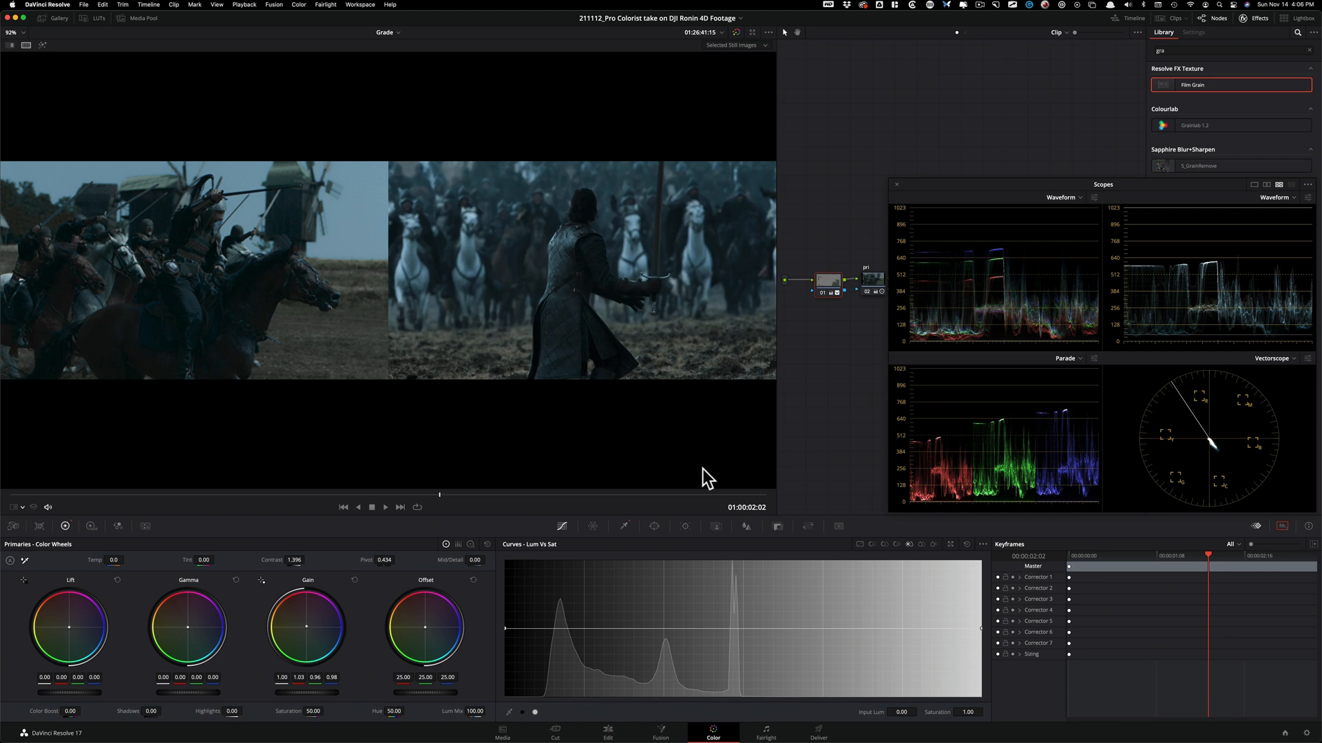
key("alt+super+p")
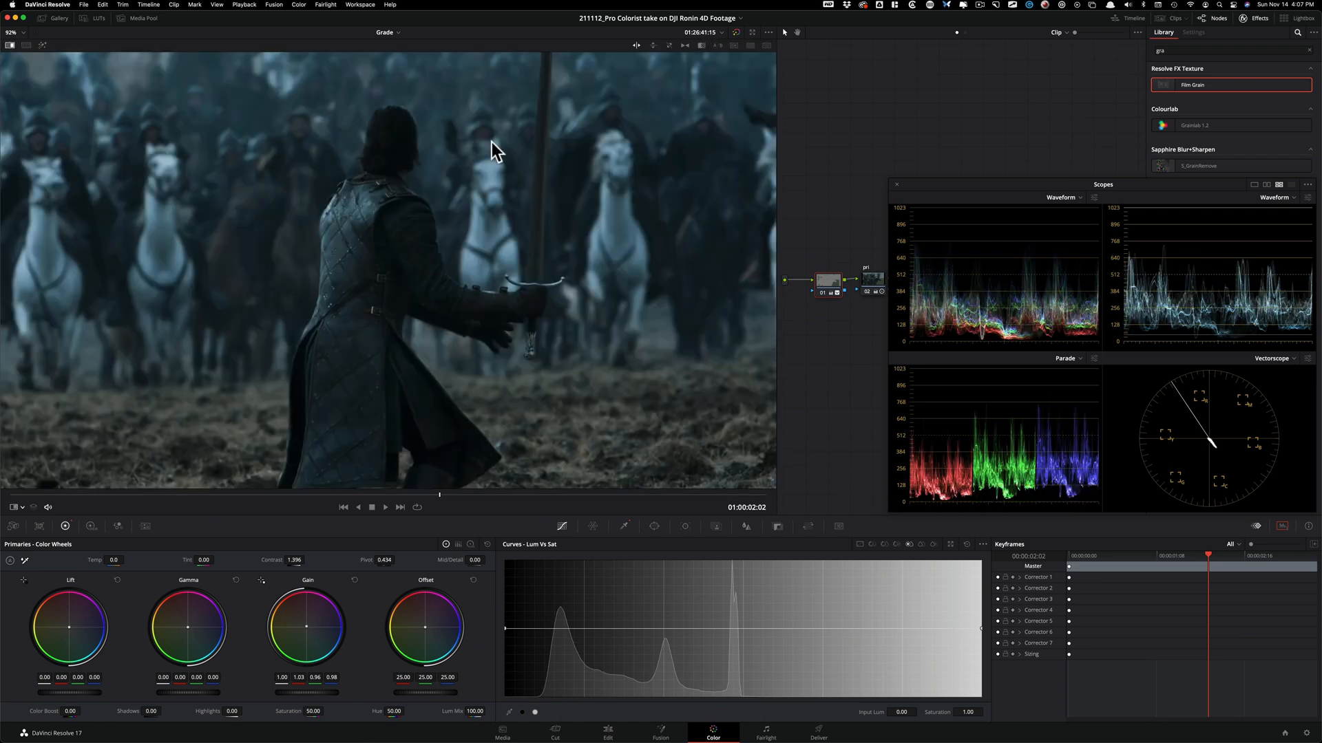
key("super+w")
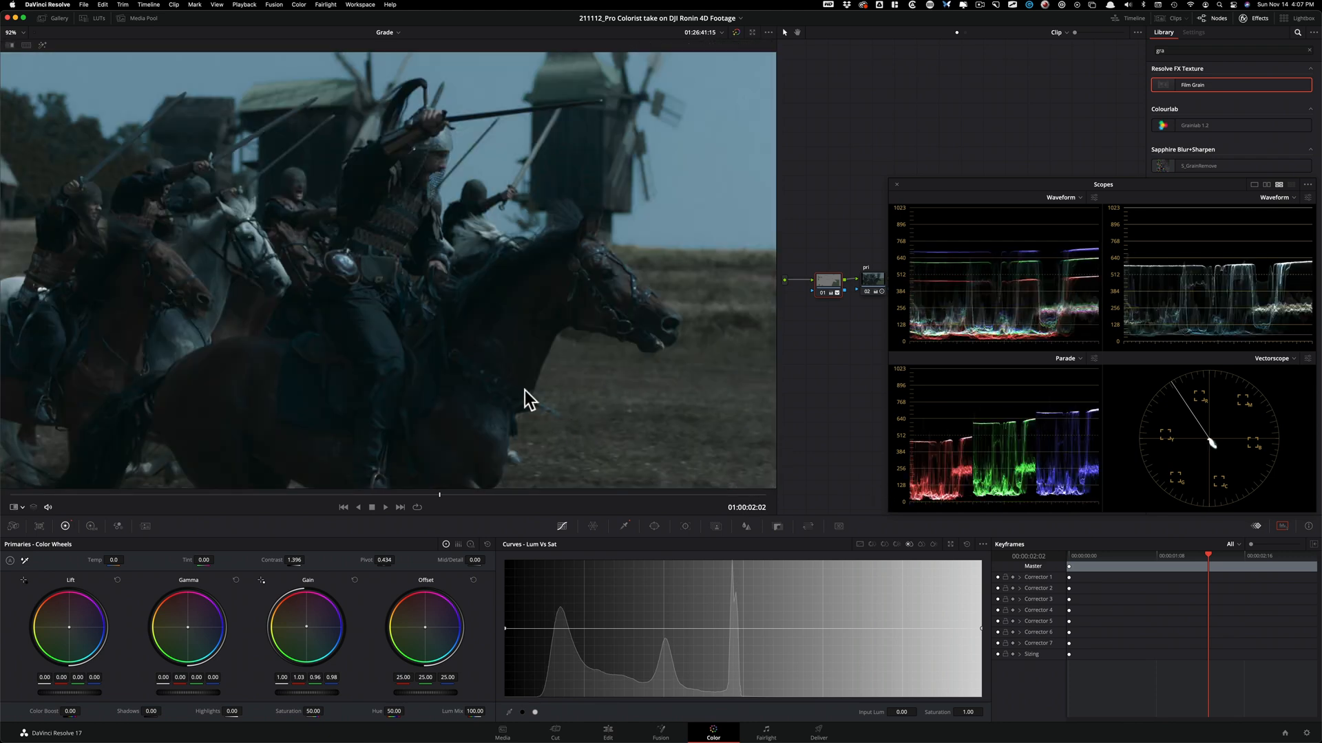
- Try the pri node's Gain at 0.86 red, 0.88 green and 0.90 blue and wipe the shot against the reference still
left_click(871, 282)
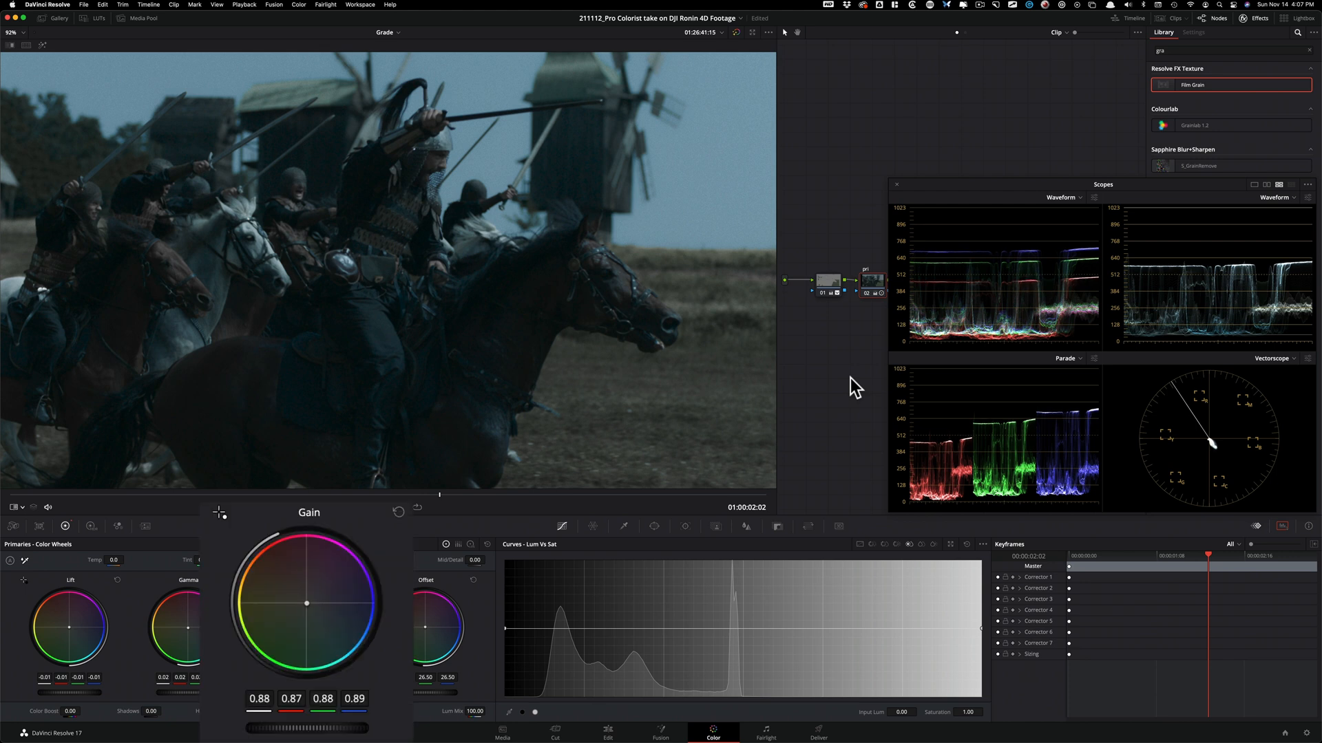
key("super+w")
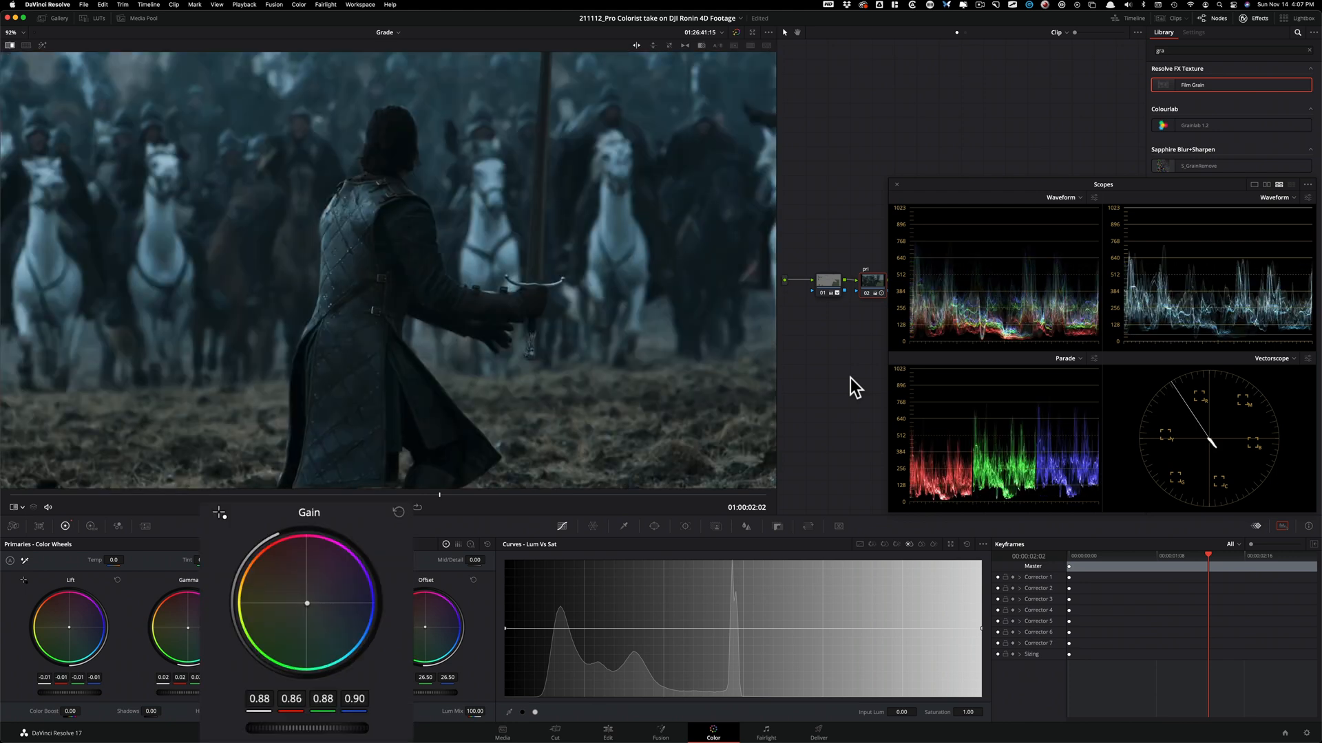
key("super+w")
key("alt+super+w")
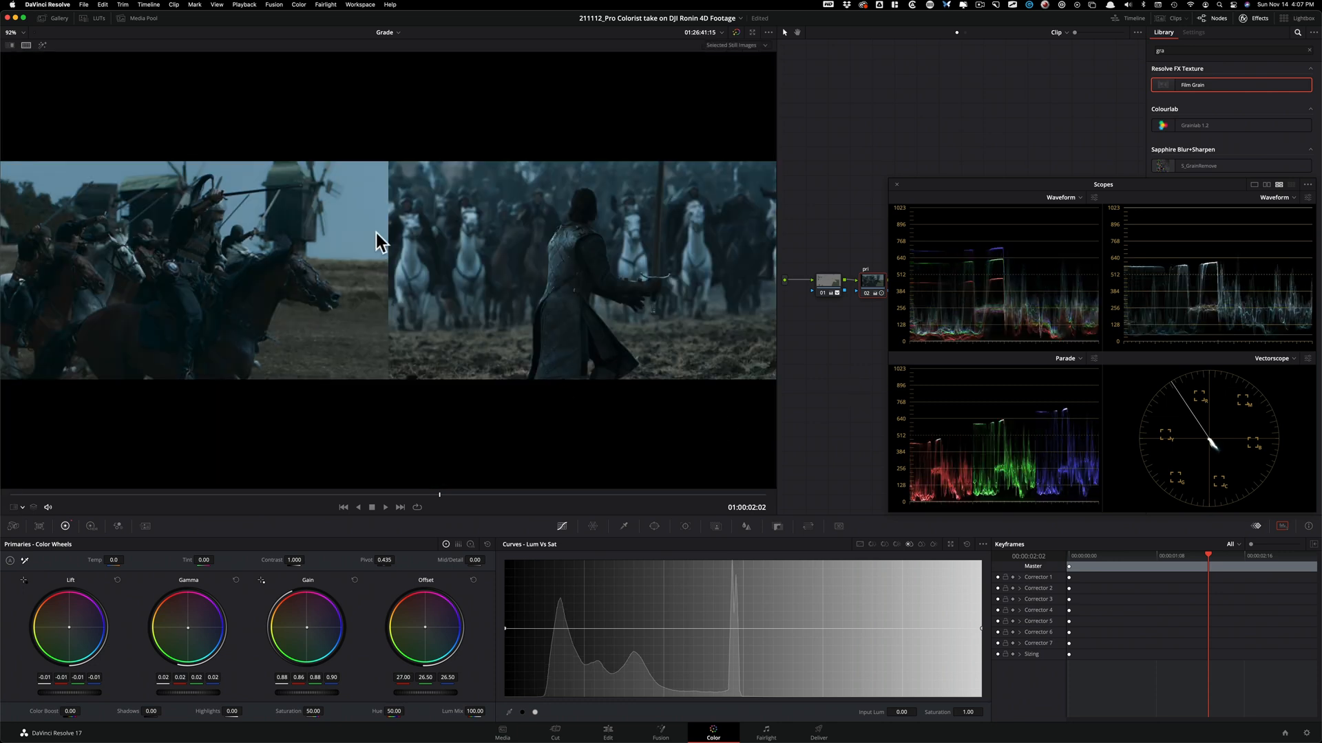
key("alt+super+w")
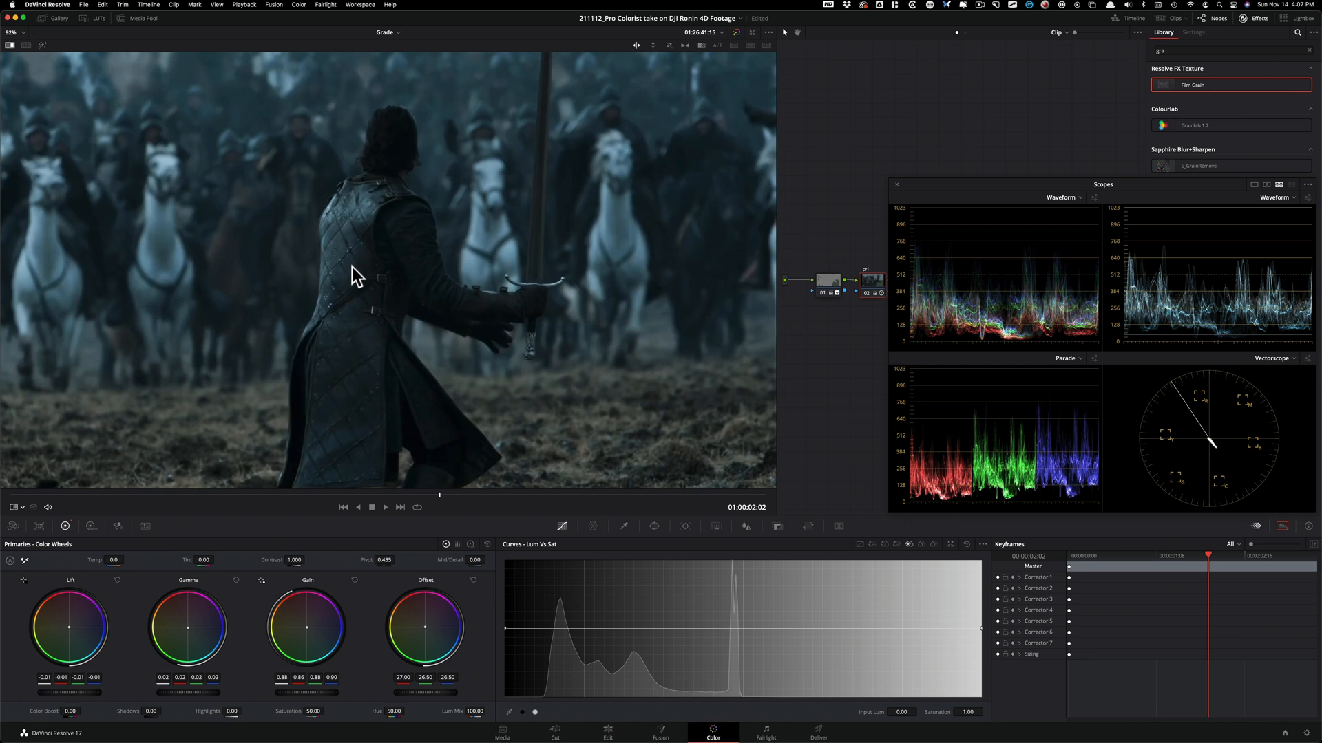
left_click_drag(420, 275, 477, 230)
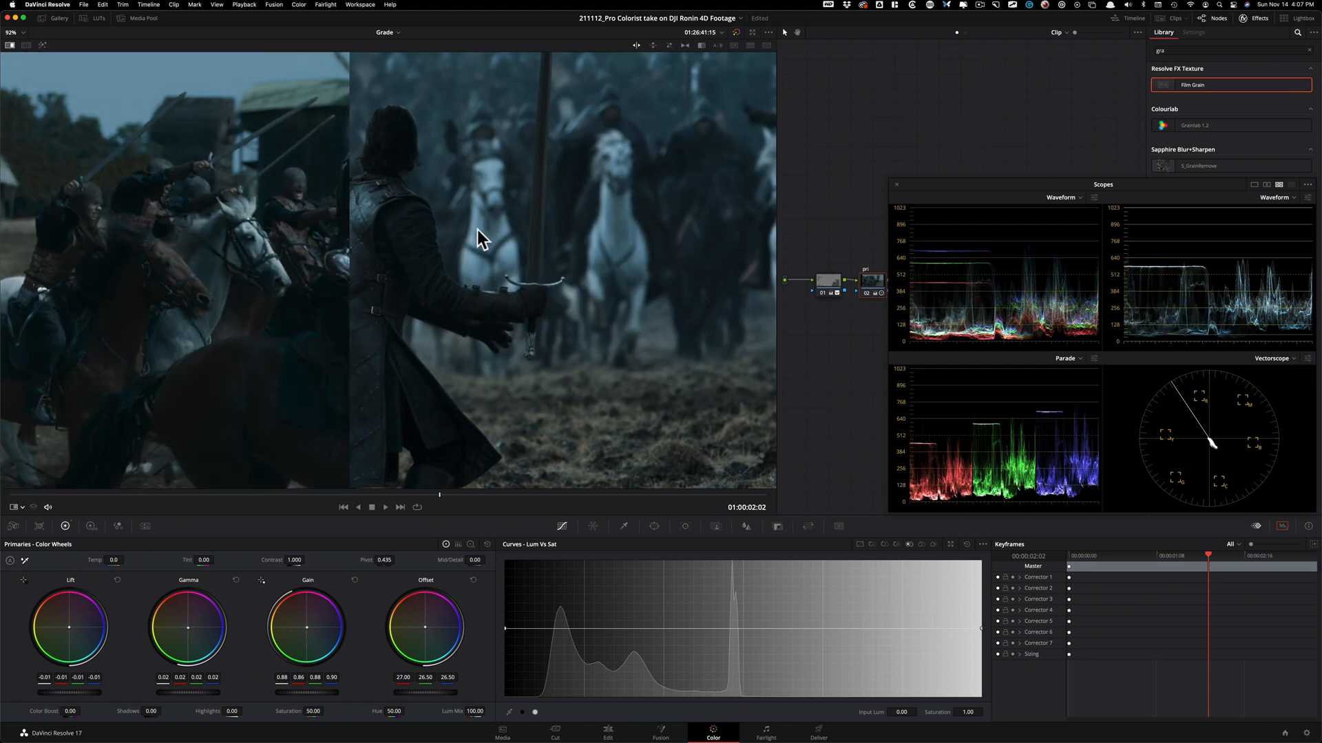
left_click_drag(316, 258, 237, 254)
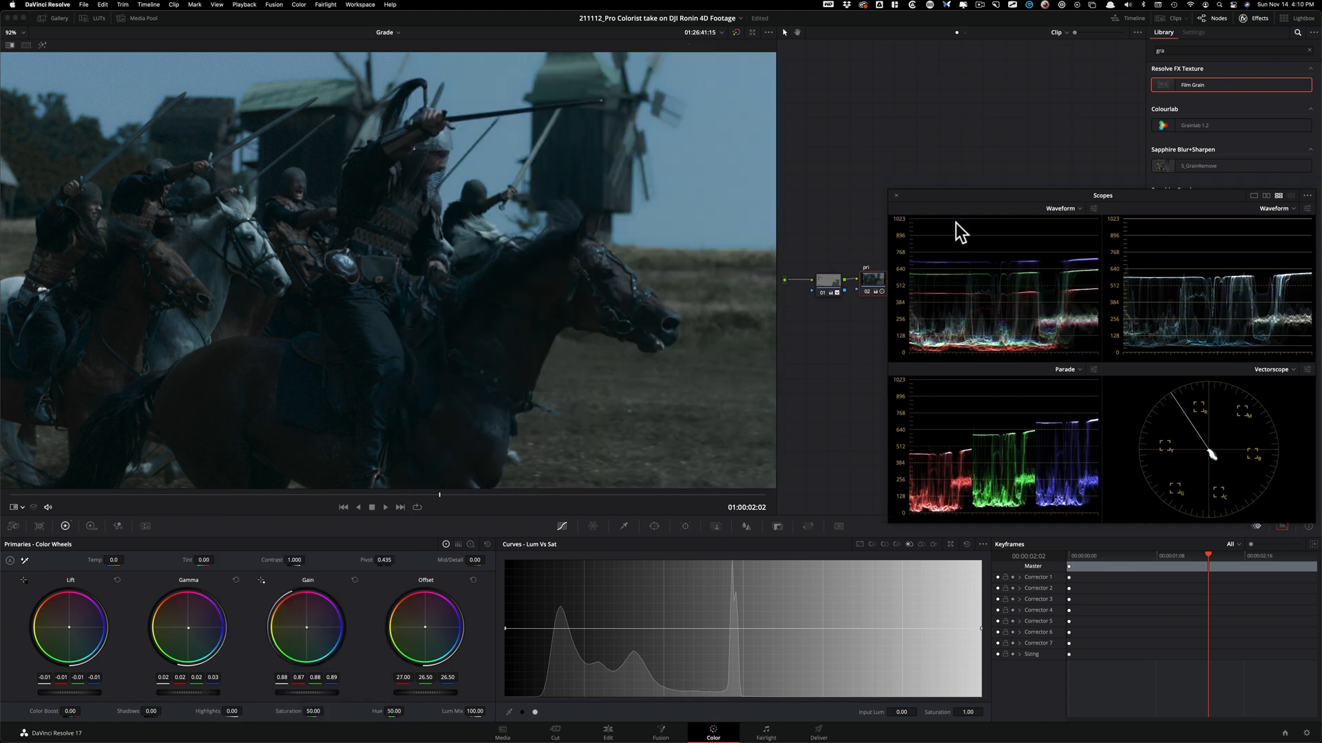
- Deepen the shadows on the c curve node by shifting the custom curve's lower control point slightly toward the midtones, judging side by side with the reference
left_click_drag(964, 183, 960, 406)
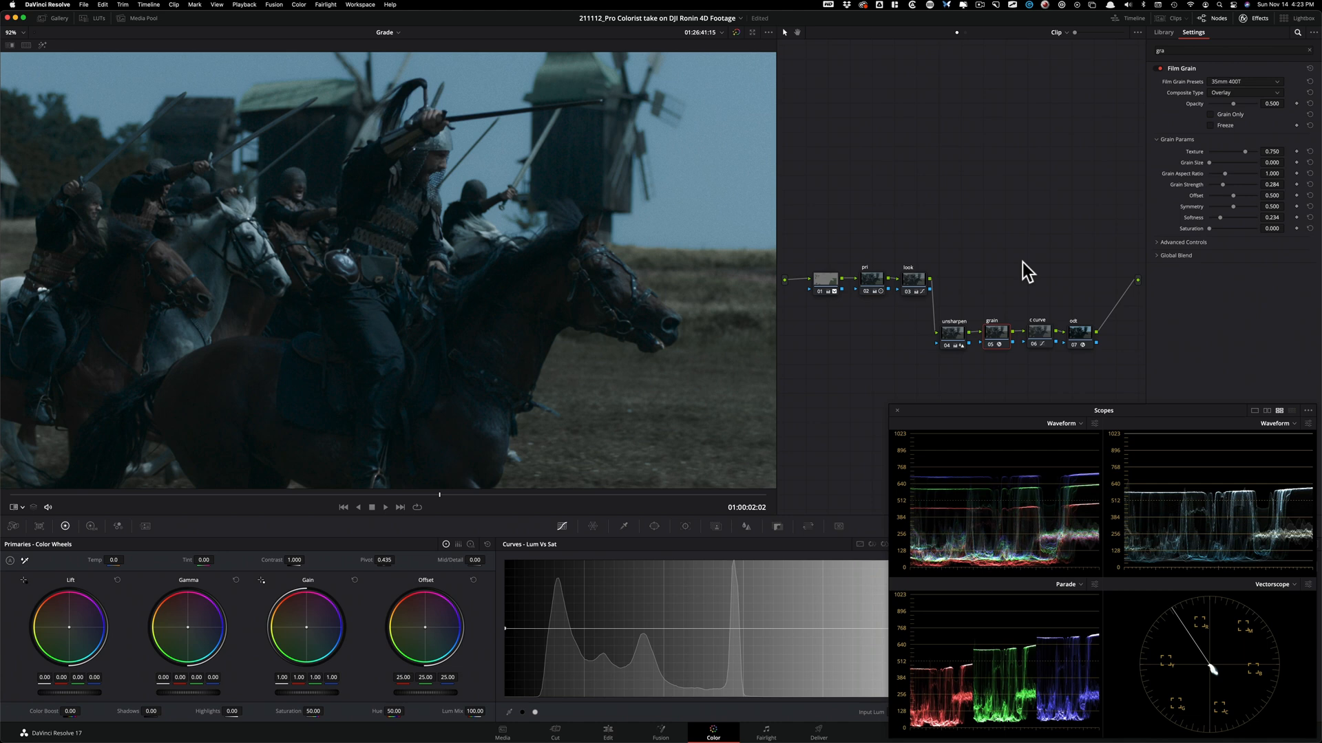
left_click(1037, 335)
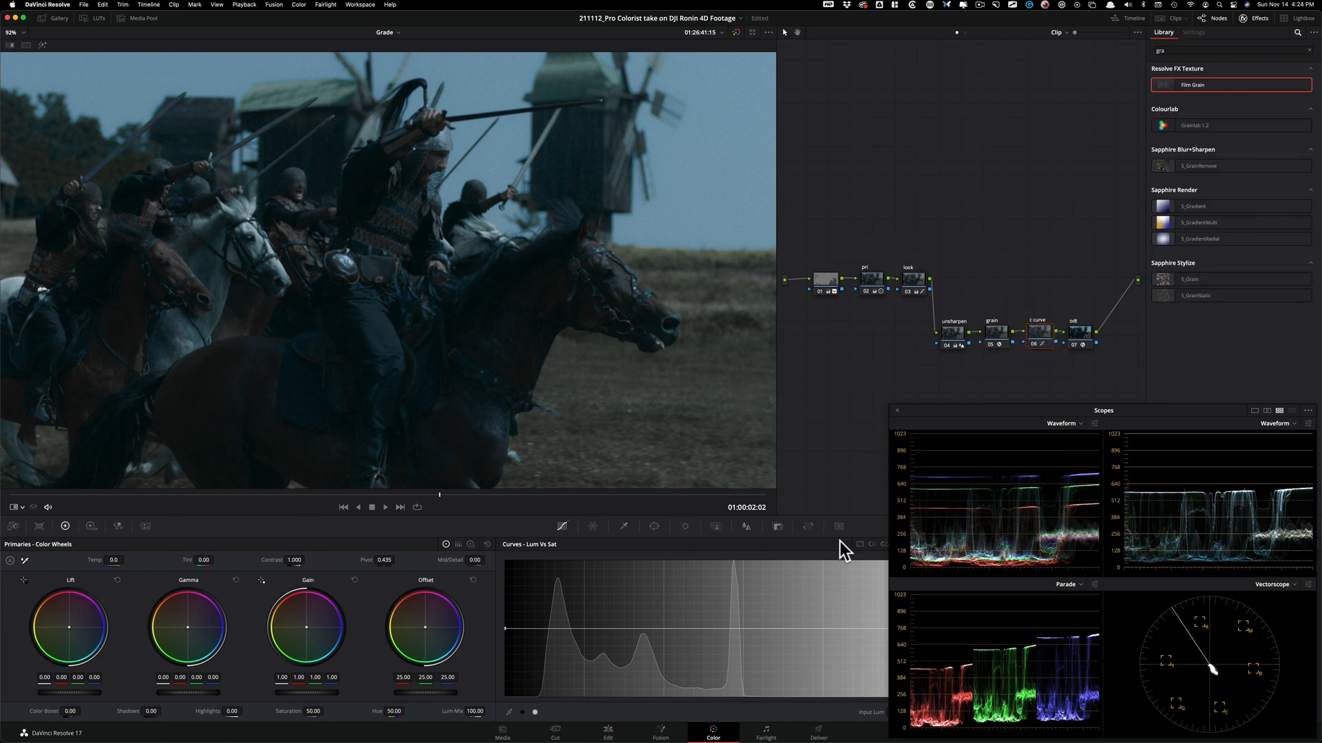
left_click(861, 544)
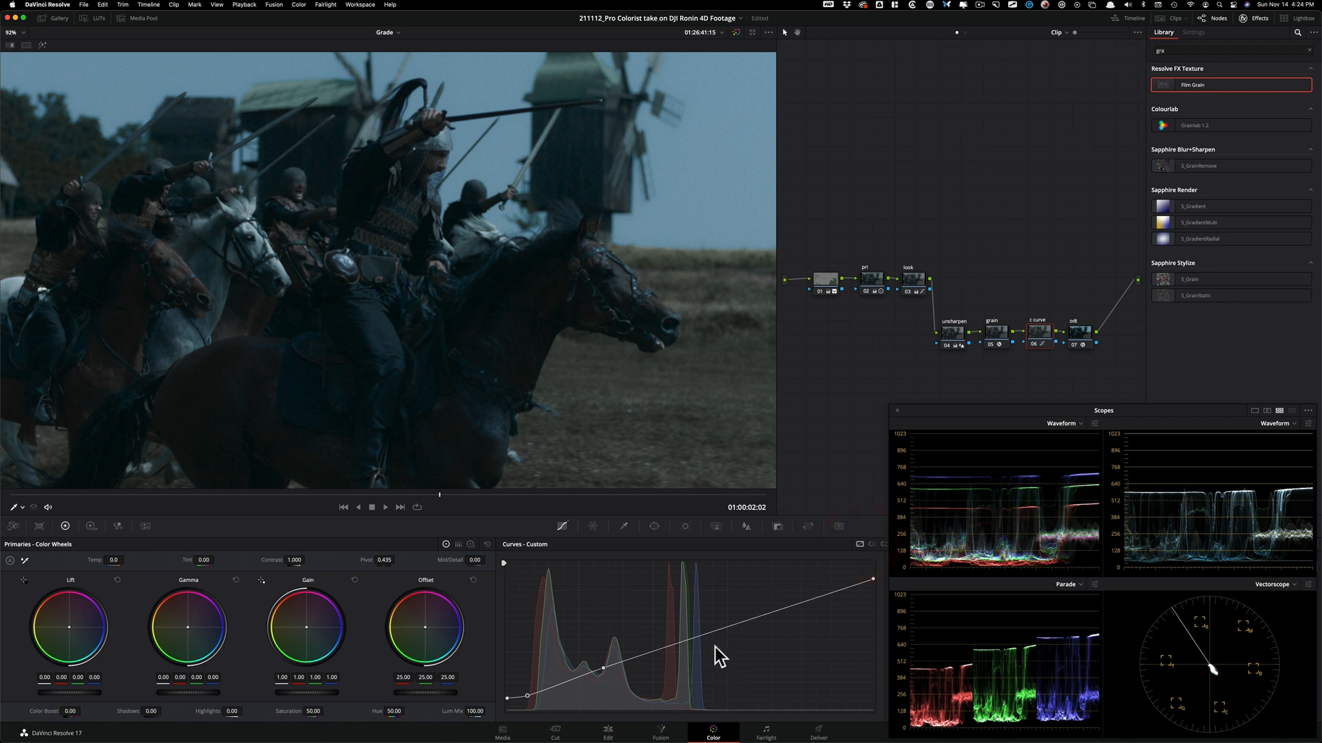
key("alt+super+w")
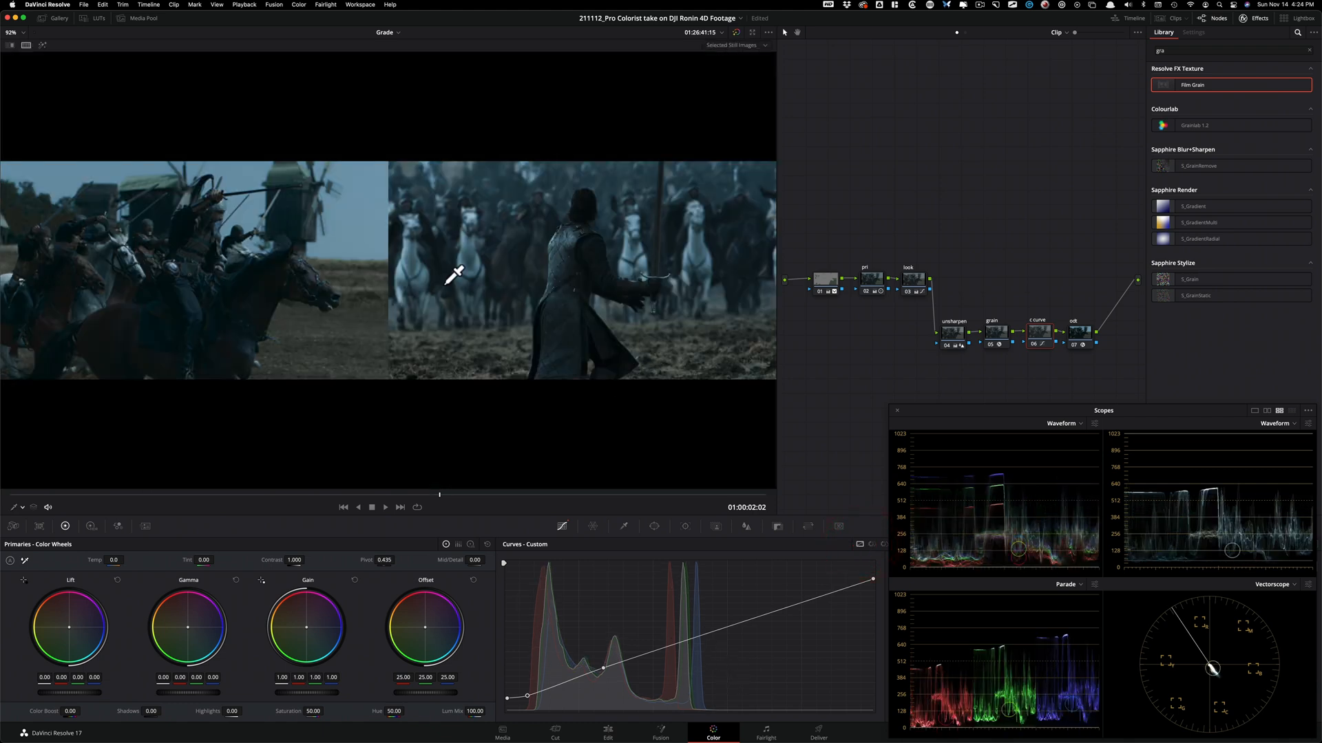
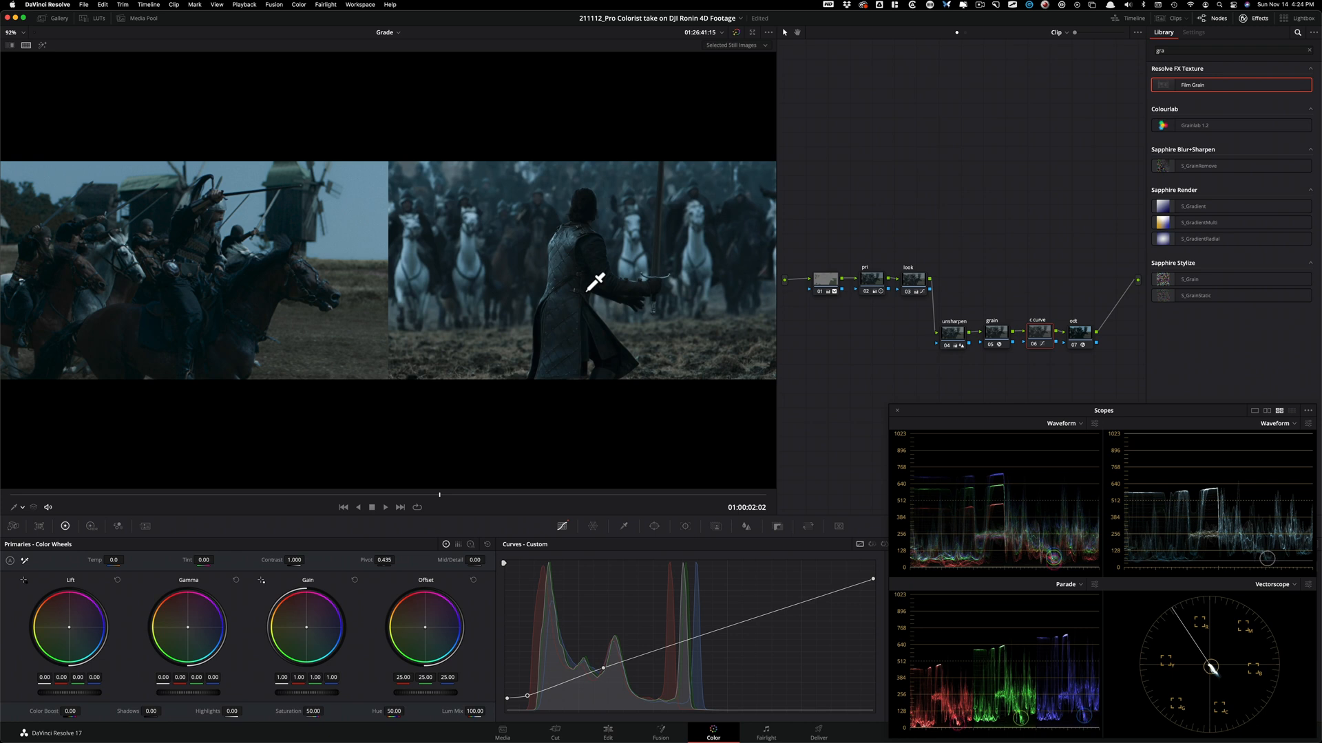
scroll(401, 219, "up", 2)
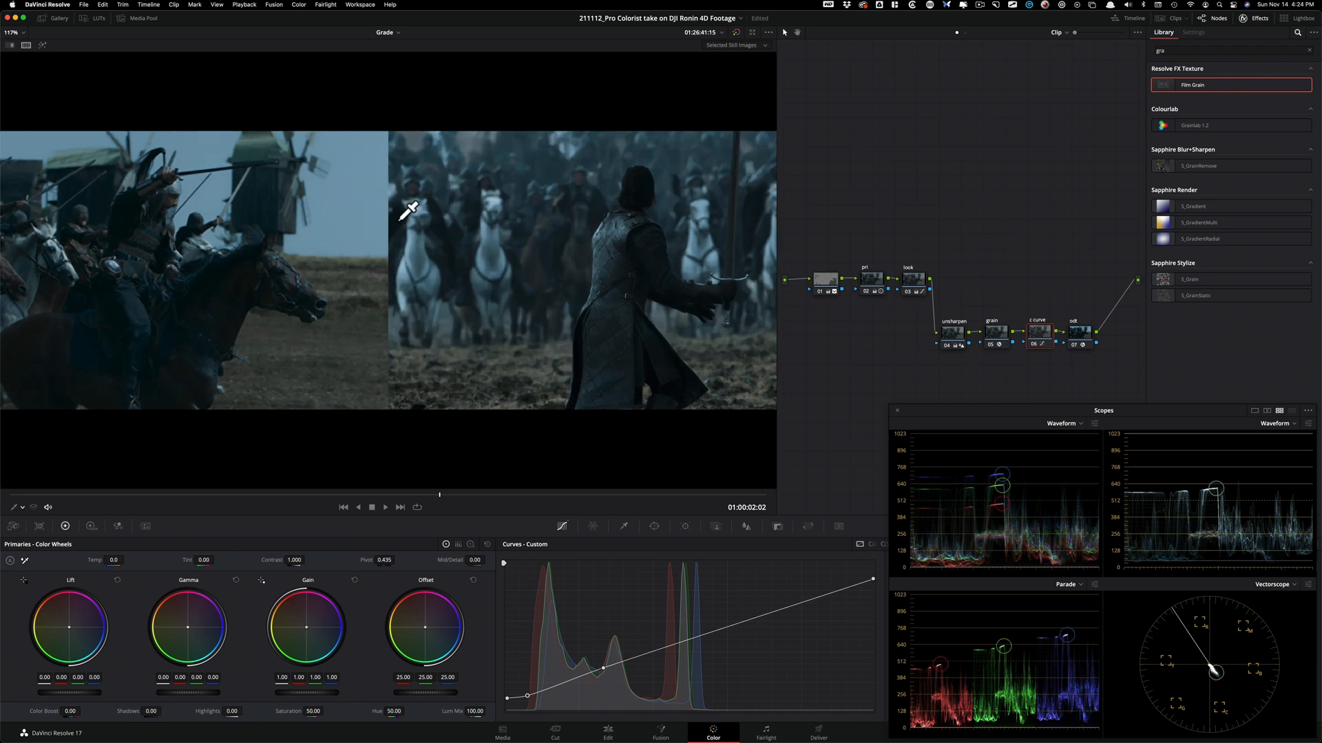
scroll(652, 215, "down", 2)
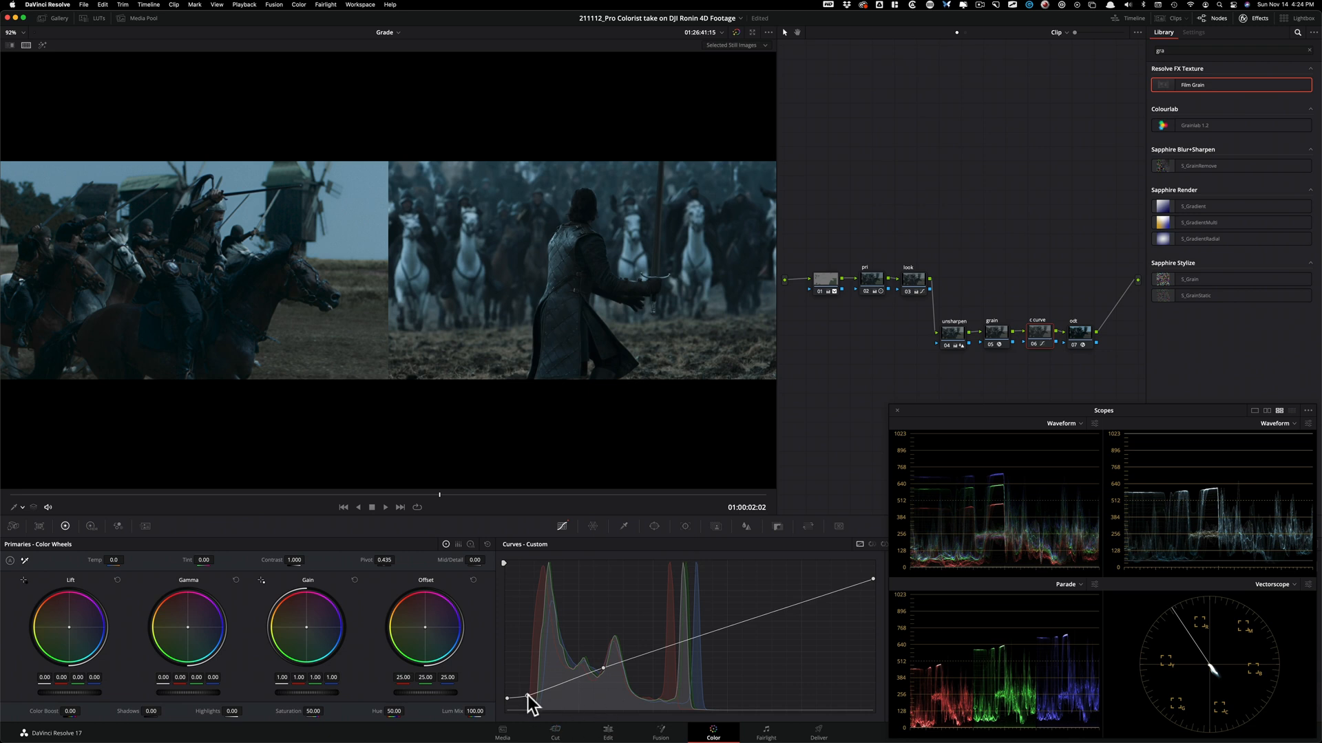
left_click_drag(529, 695, 534, 696)
left_click_drag(536, 693, 541, 693)
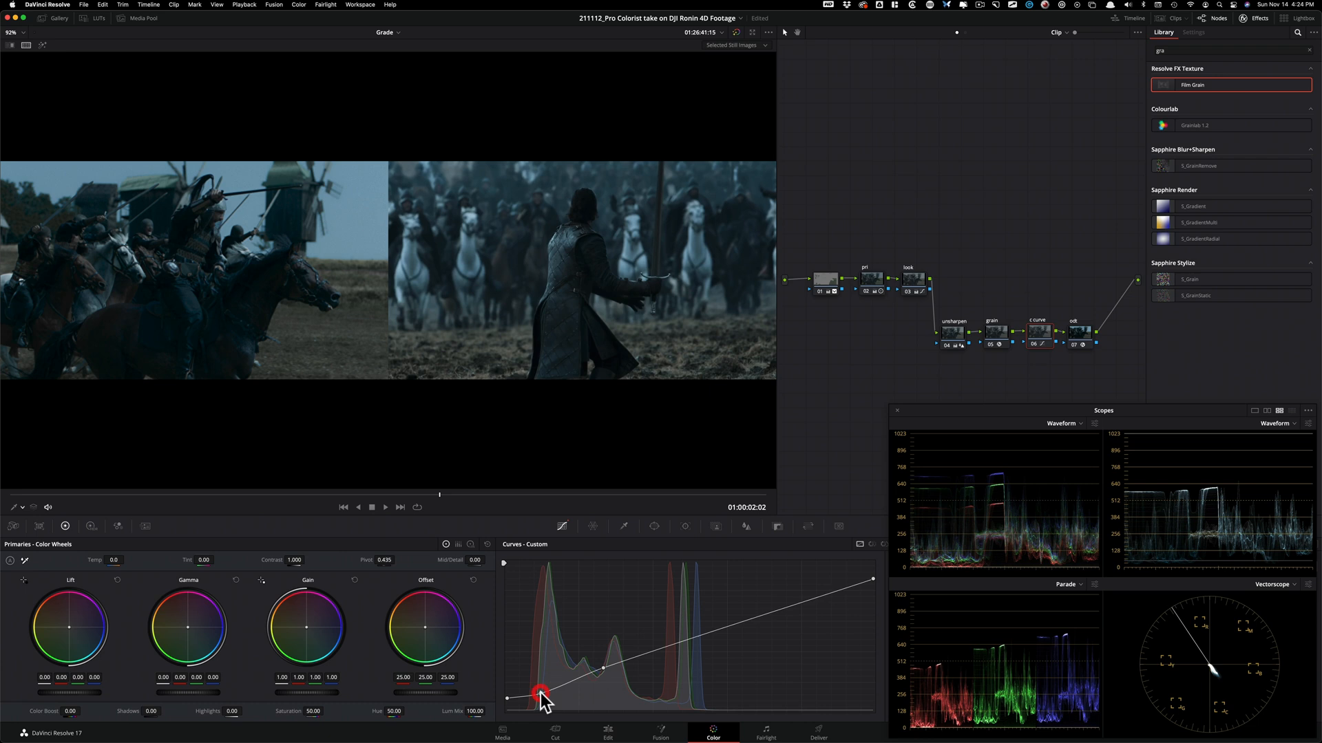
left_click_drag(541, 693, 541, 693)
- Compare the shot full frame with the reference still and nudge the c curve node's shadow point slightly further toward the midtones
key("super+alt+w")
key("super+w")
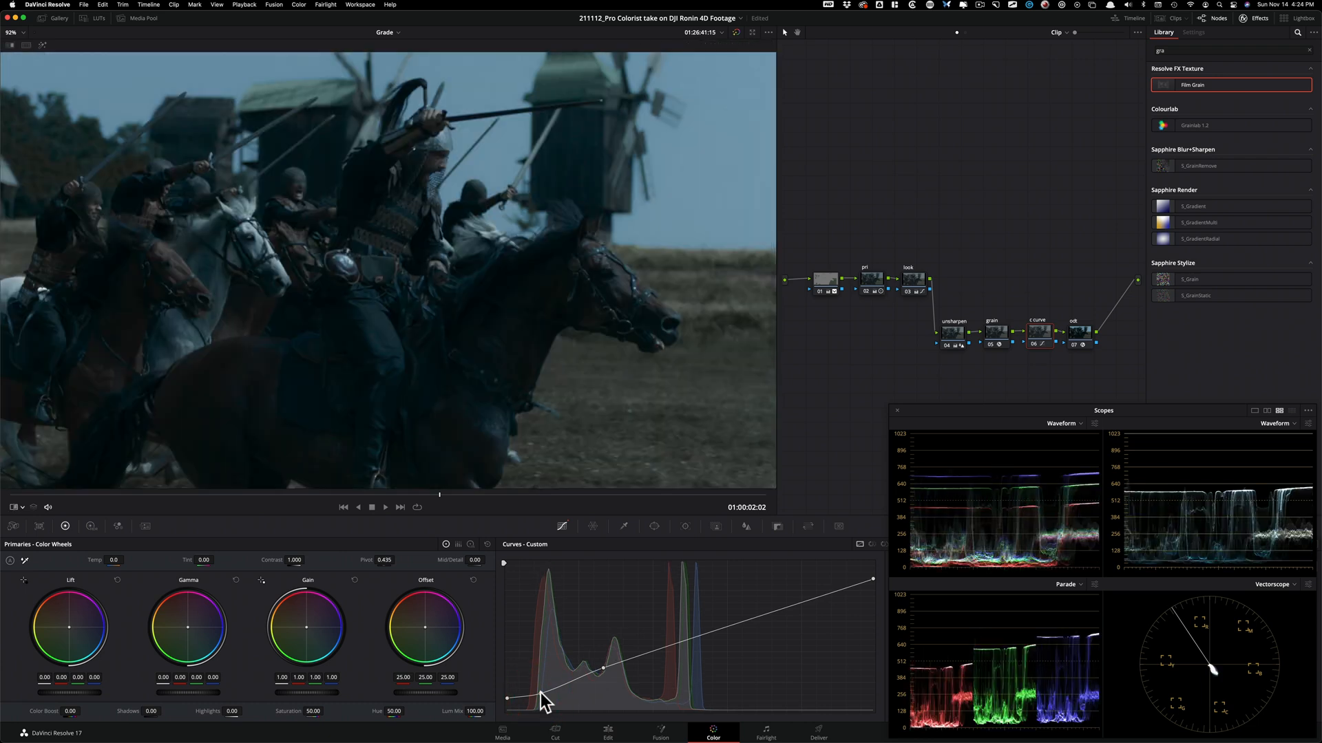
key("super+w")
key("super+w")
key("super+w")
key("super+w")
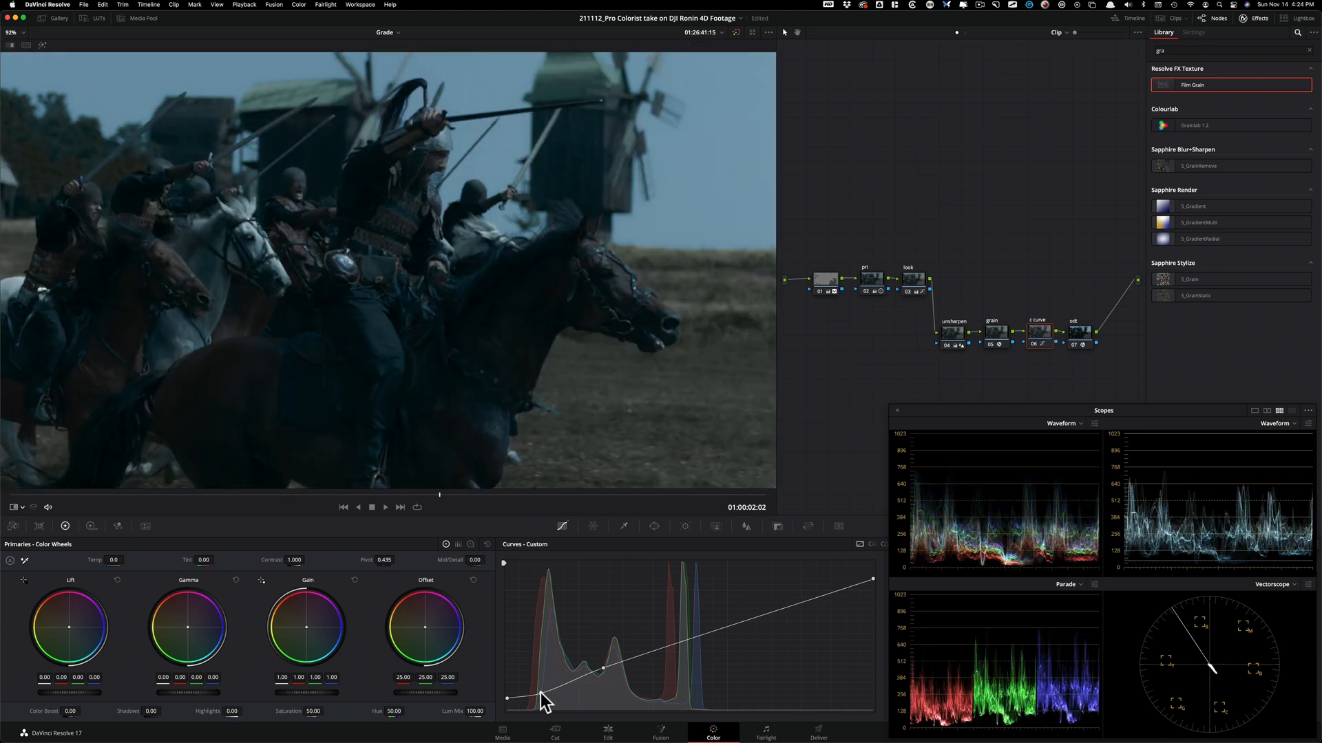
left_click_drag(540, 693, 545, 692)
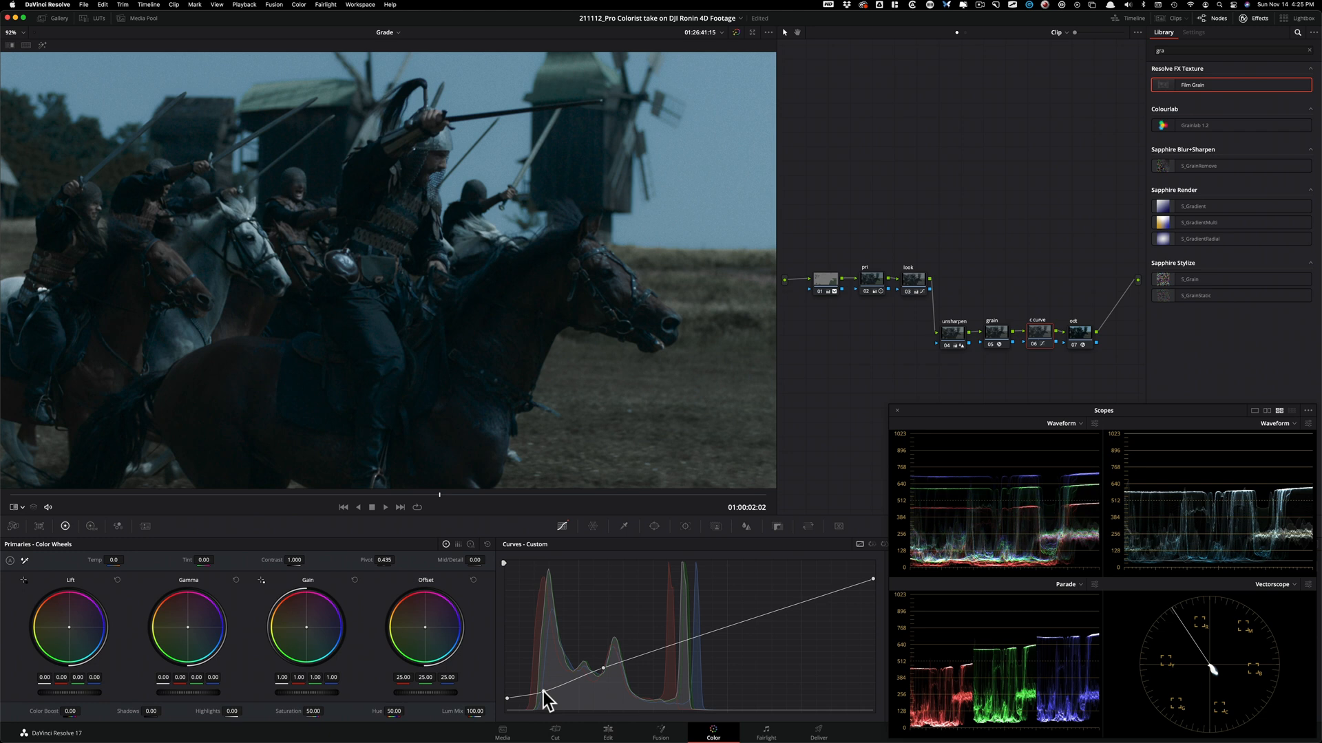
- Examine the shadow depth and scope traces of the c curve adjustment by alternating between the full-frame shot and the reference still
key("super+w")
key("super+w")
key("super+w")
key("super+w")
key("super+w")
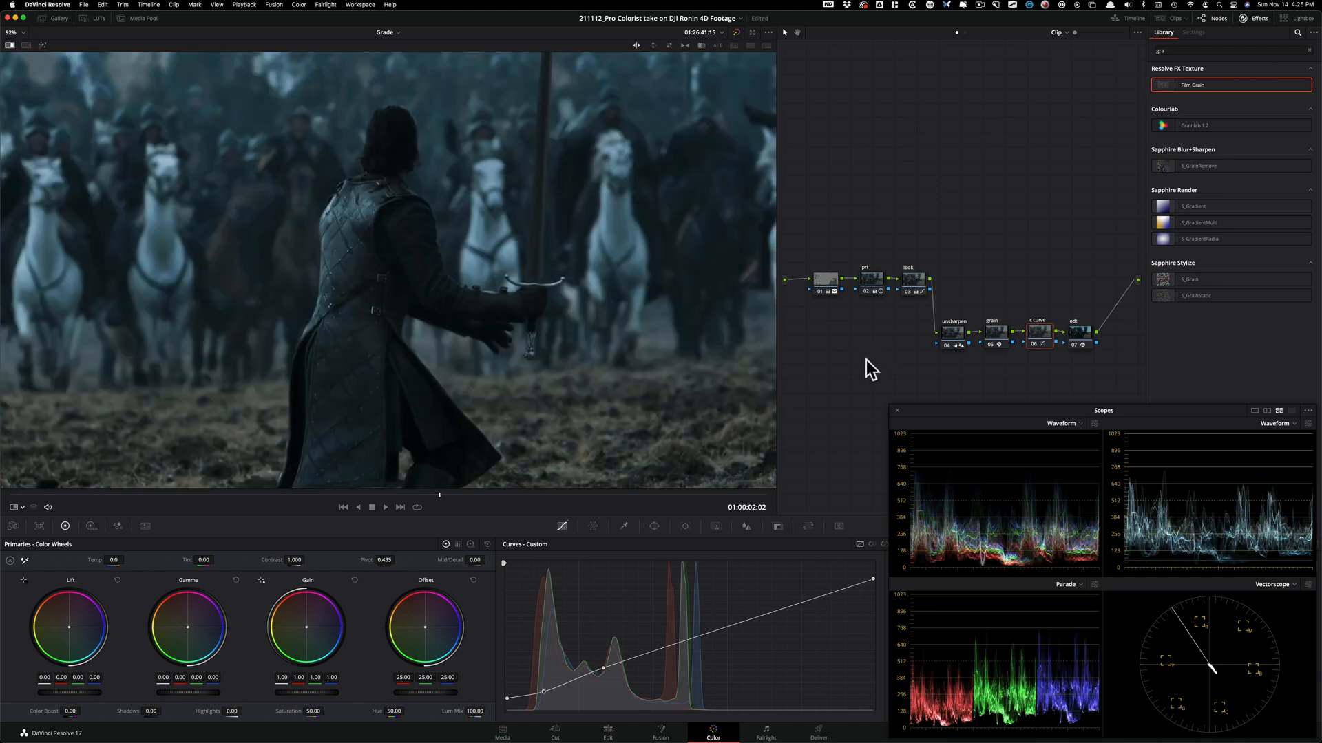
key("super+w")
key("super+w")
key("super+w")
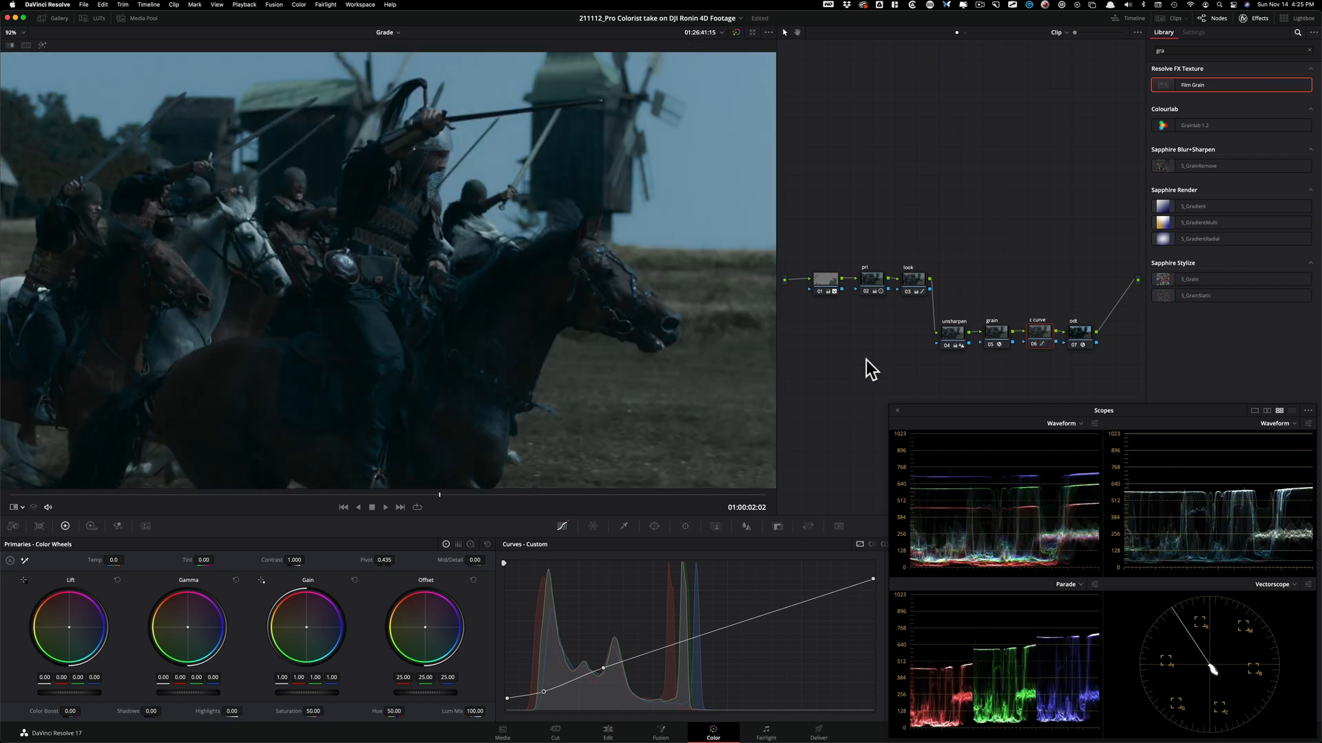
- On the look node, lower the Lum Vs Sat curve's brightest point to a saturation of 0.10 and compare with the reference still
left_click(990, 236)
left_click(909, 277)
left_click_drag(999, 411, 1000, 207)
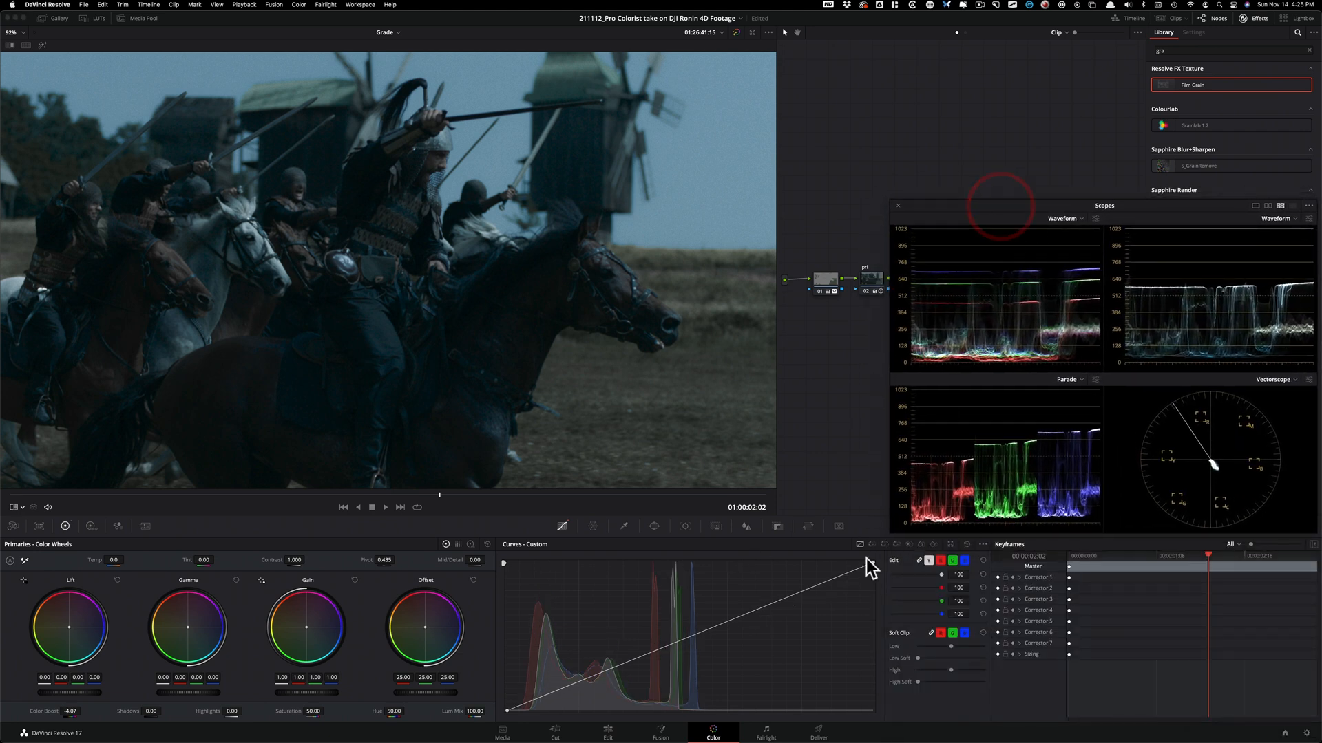
left_click(911, 544)
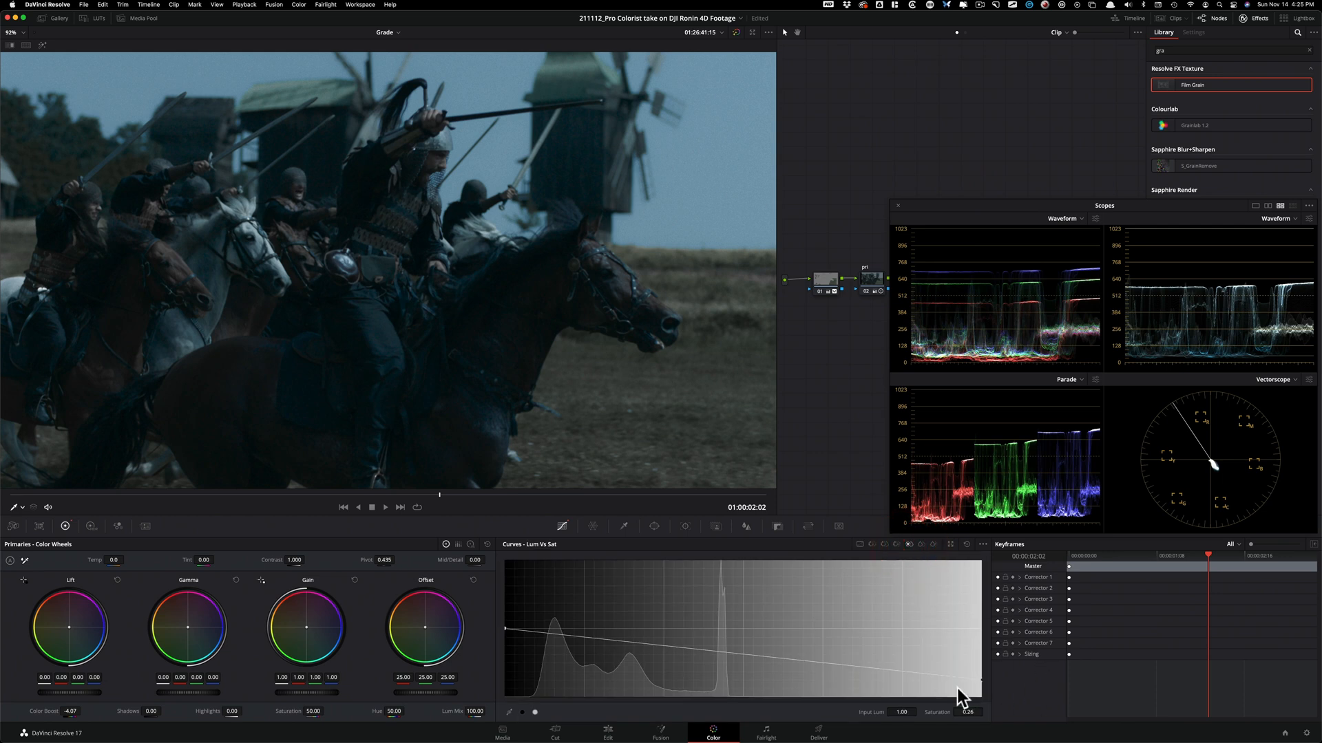
left_click_drag(982, 681, 964, 625)
key("super+w")
key("super+w")
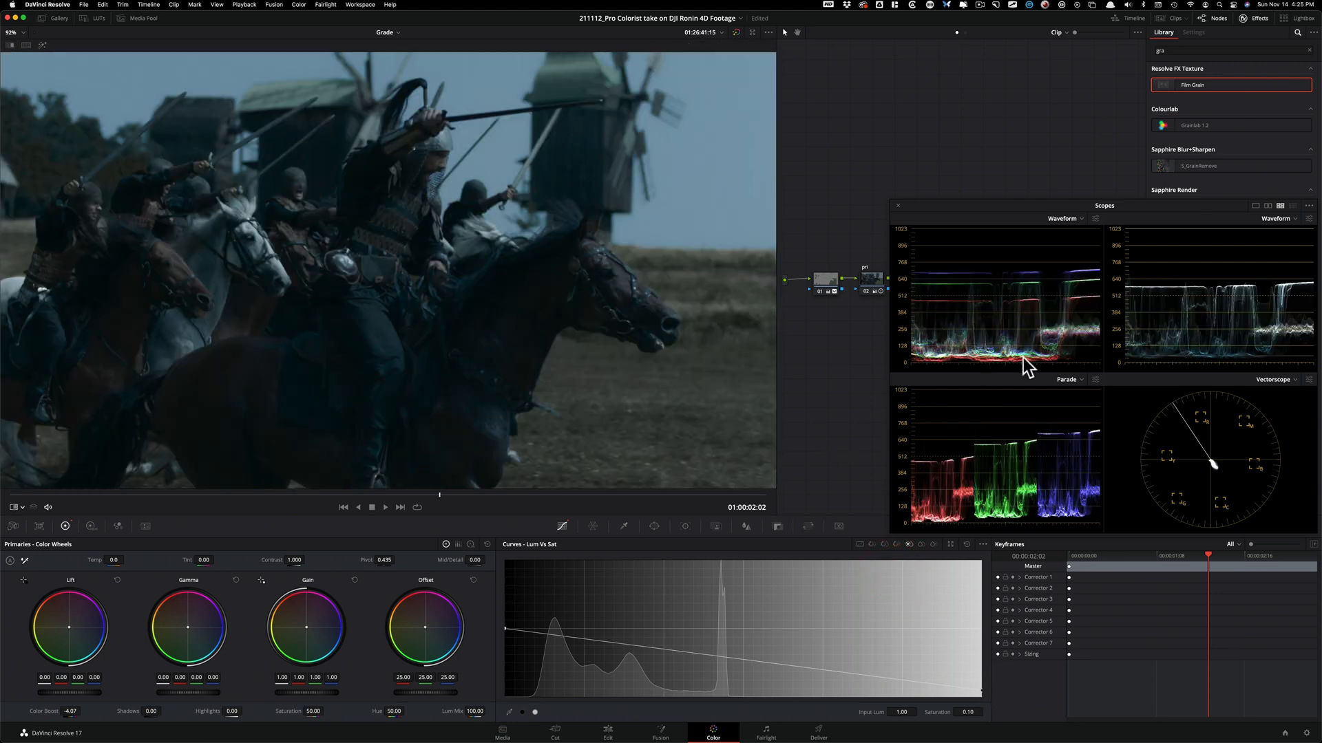
key("alt+super+w")
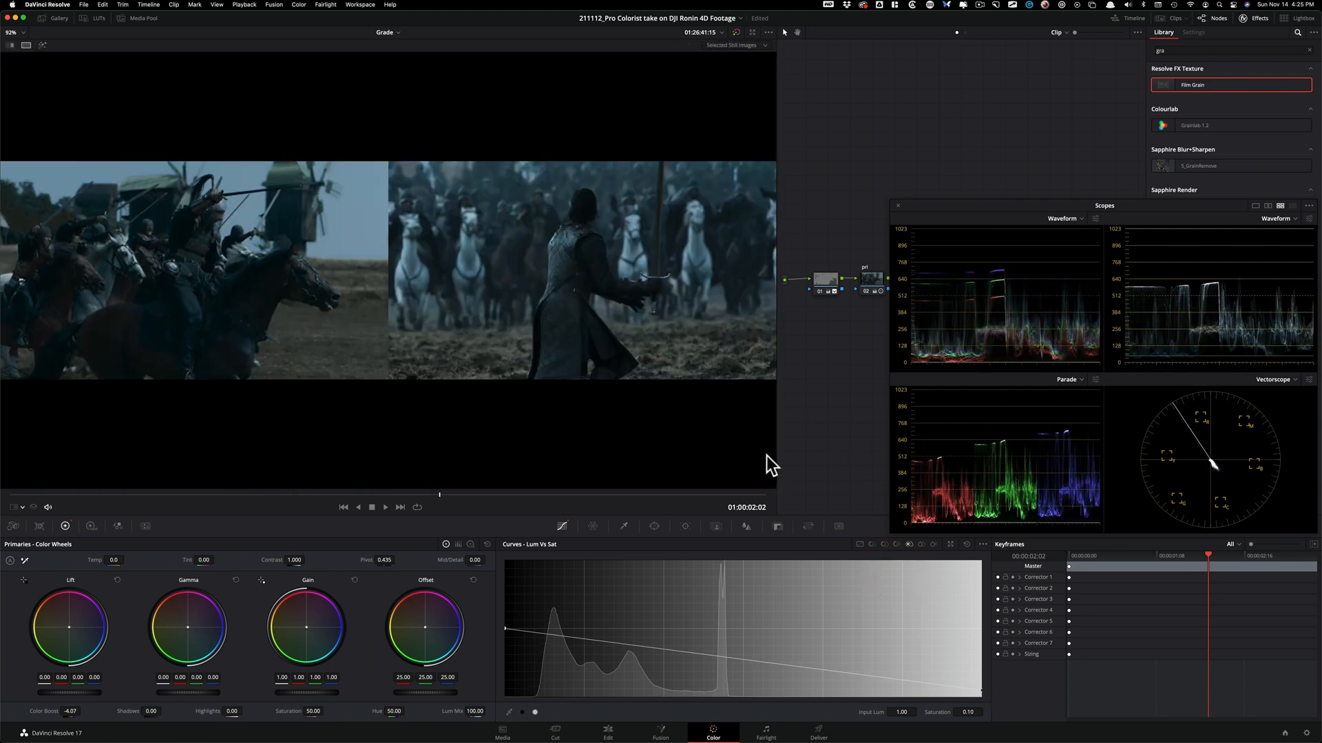
- Examine the highlight saturation and scope traces by alternating full frame between the cavalry shot and the reference still
key("super+w")
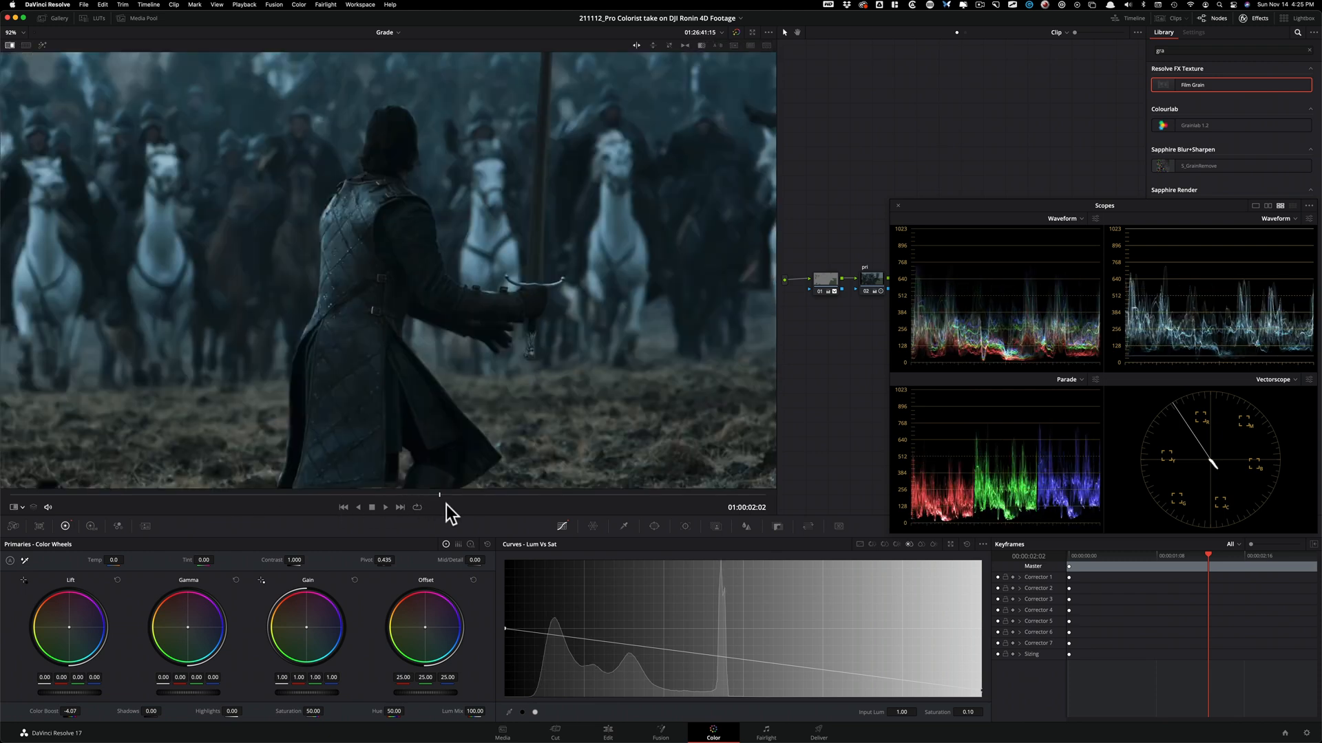
key("super+w")
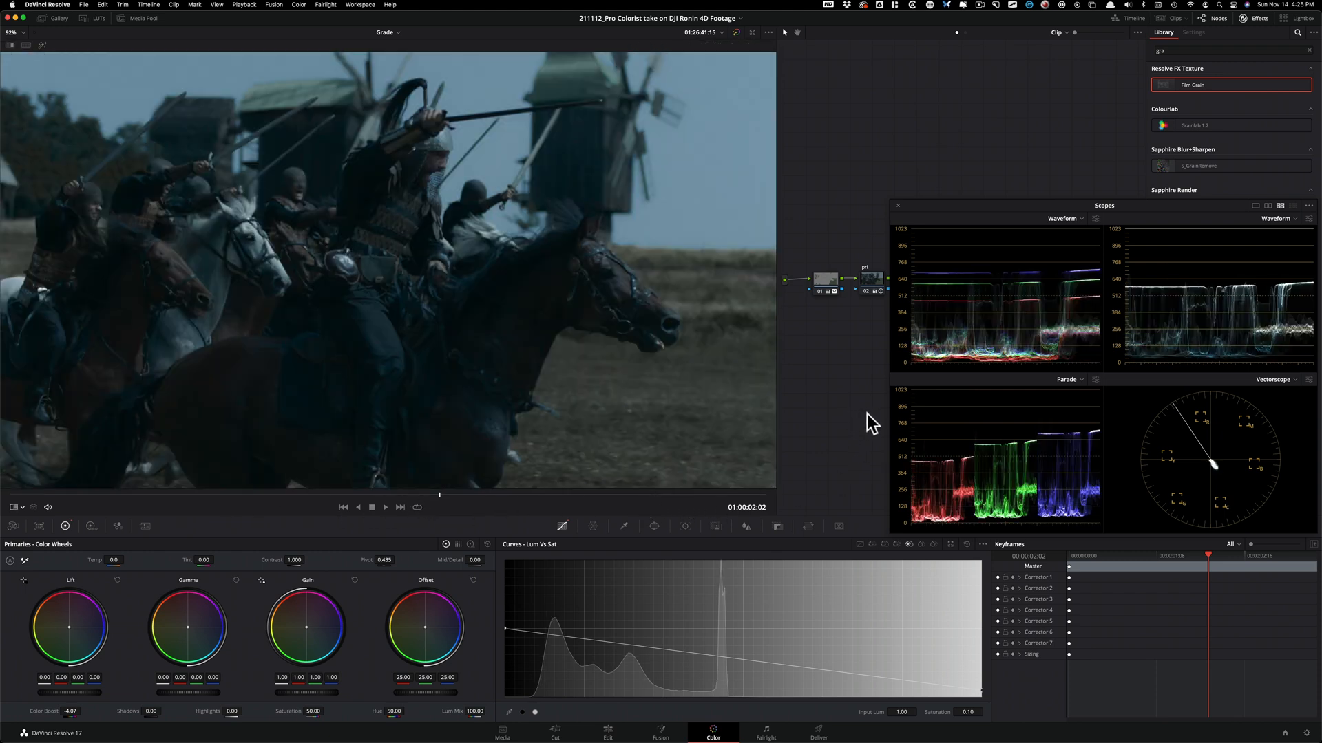
key("super+w")
key("super+w")
key("super+w")
key("super+w")
key("super+w")
key("super+w")
key("super+w")
key("super+w")
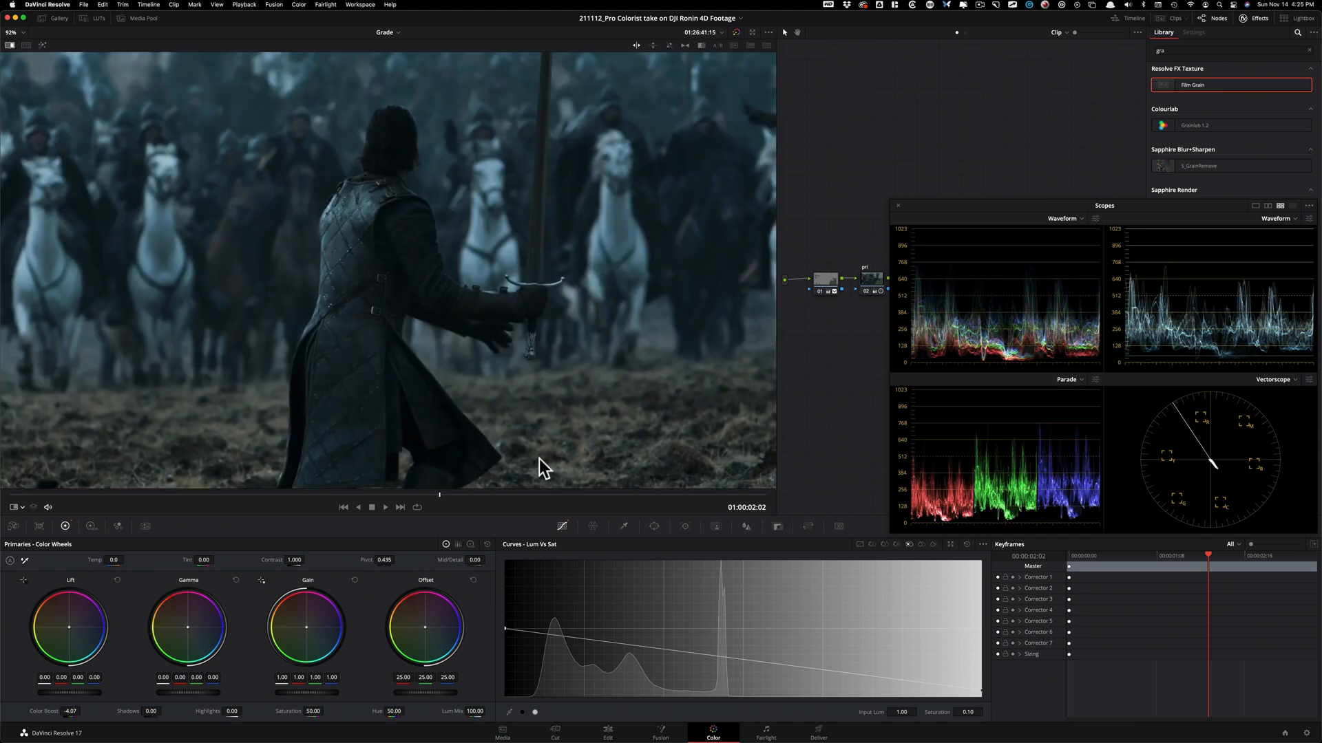
key("super+w")
key("super+w")
key("super+w")
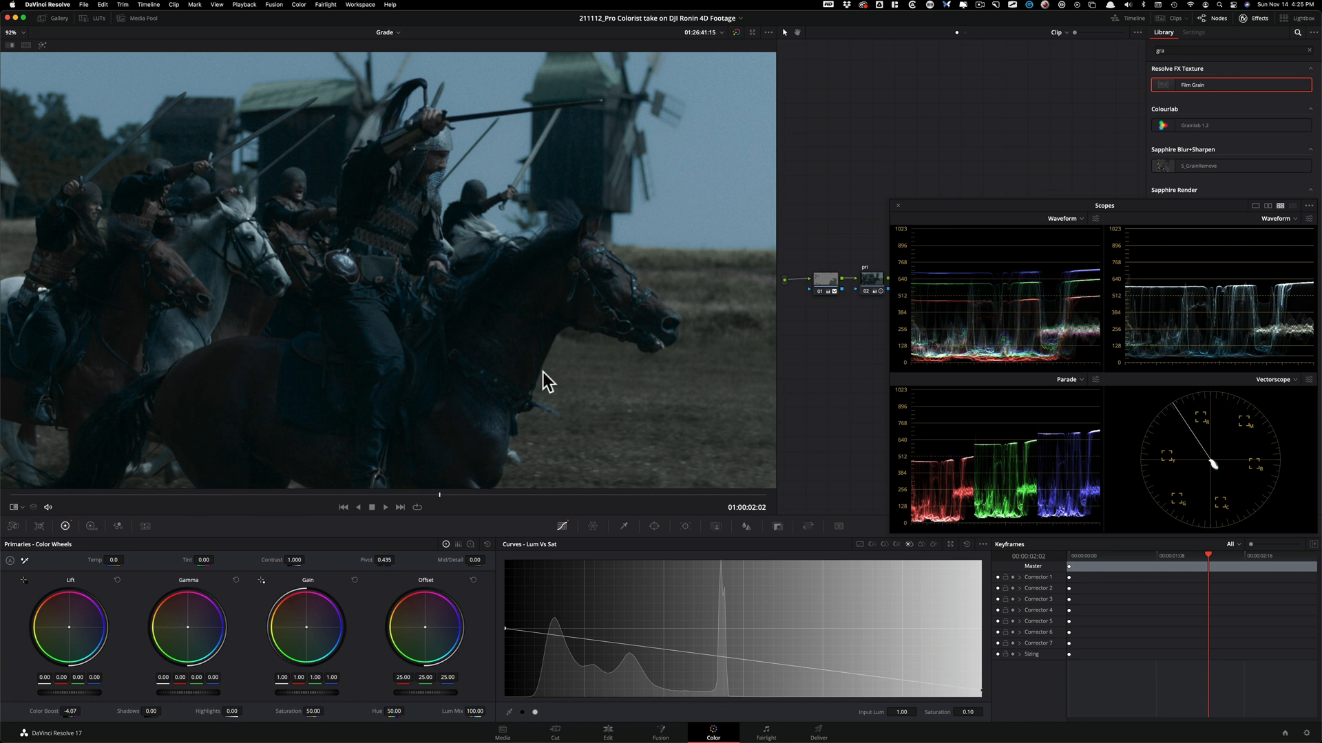
key("super+w")
key("super+w")
key("super+w")
- Check the shot against the reference still in both split-screen and full-frame views, comparing shadow levels and overall color
key("alt+super+w")
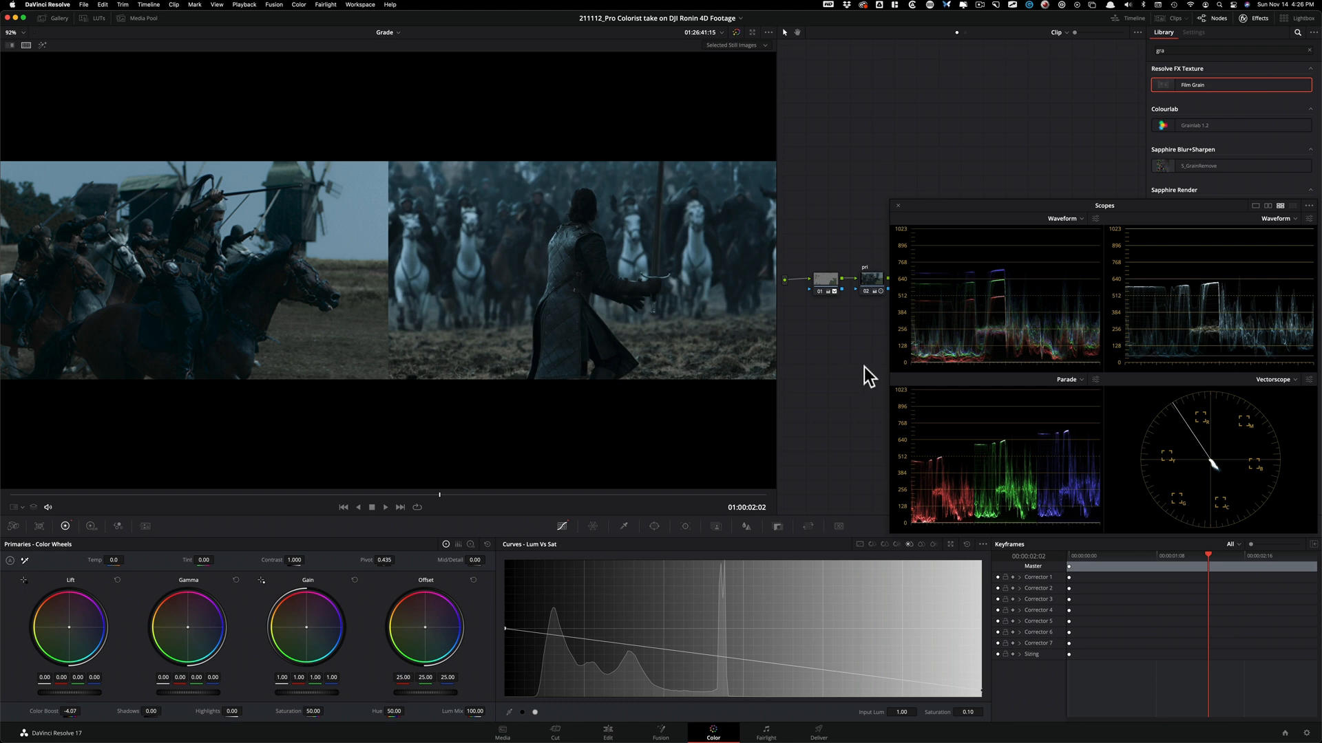
key("alt+super+w")
key("super+w")
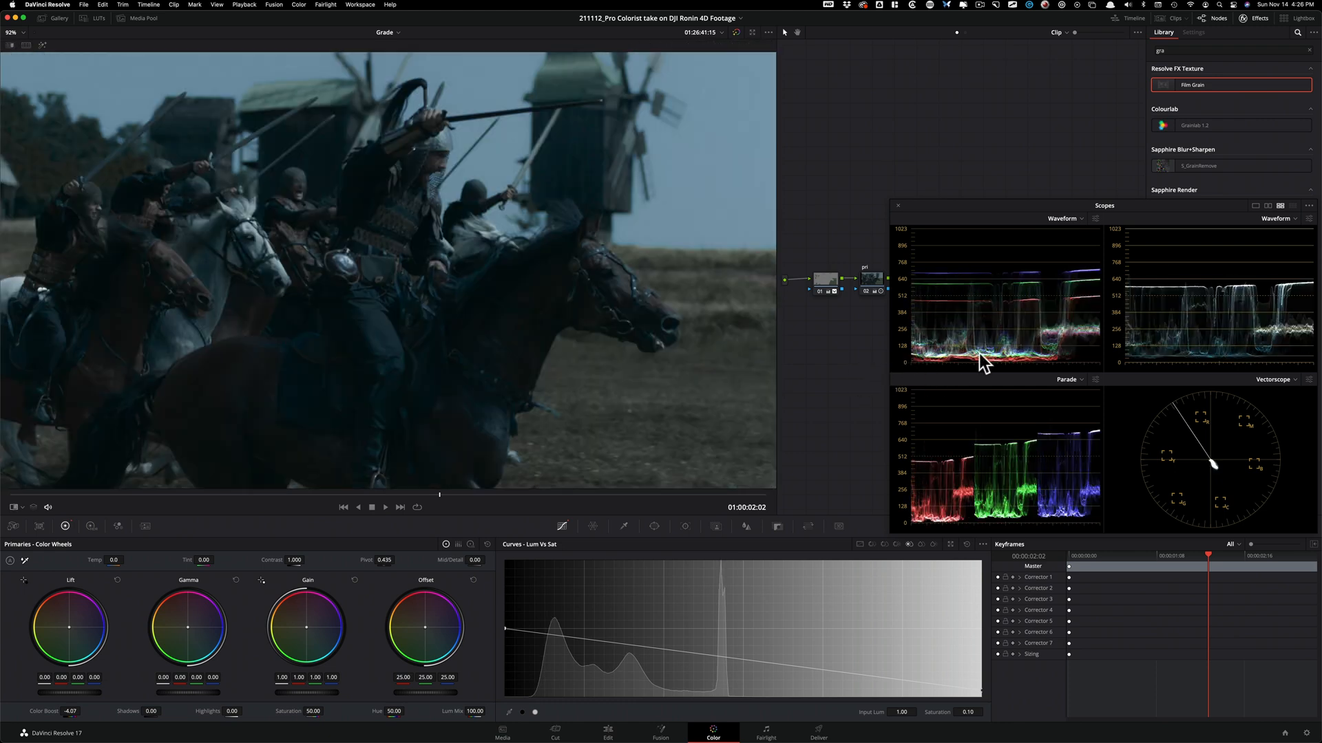
key("alt+super+w")
key("alt+super+w")
key("alt+super+w")
key("super+w")
key("alt+super+w")
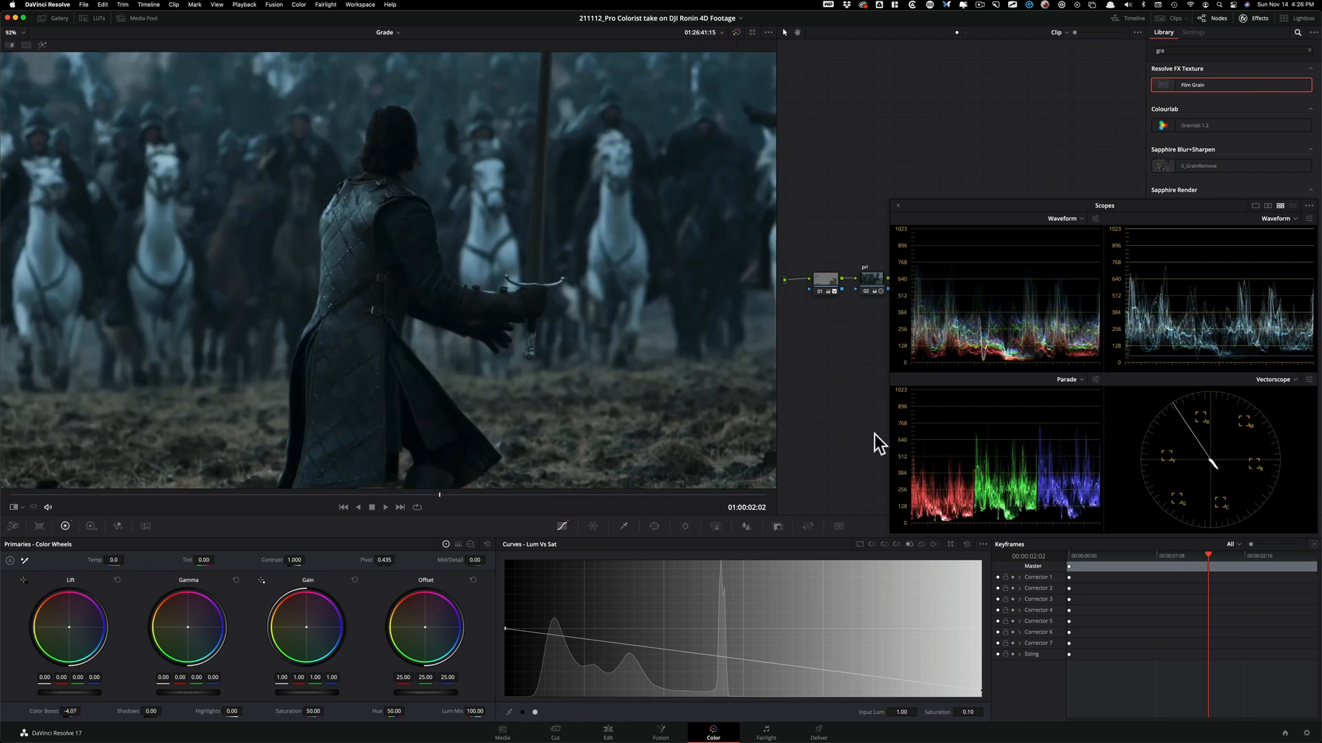
key("super+w")
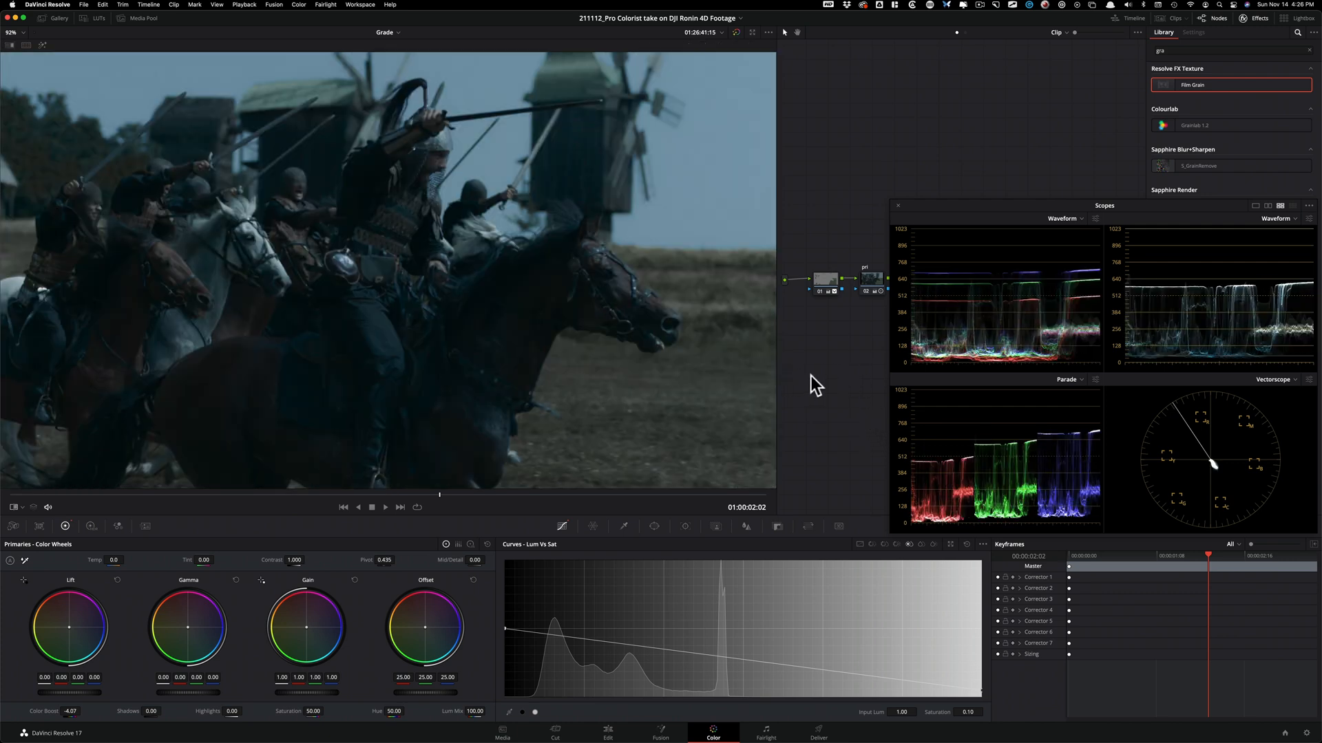
key("alt+super+w")
key("super+w")
key("alt+super+w")
key("super+w")
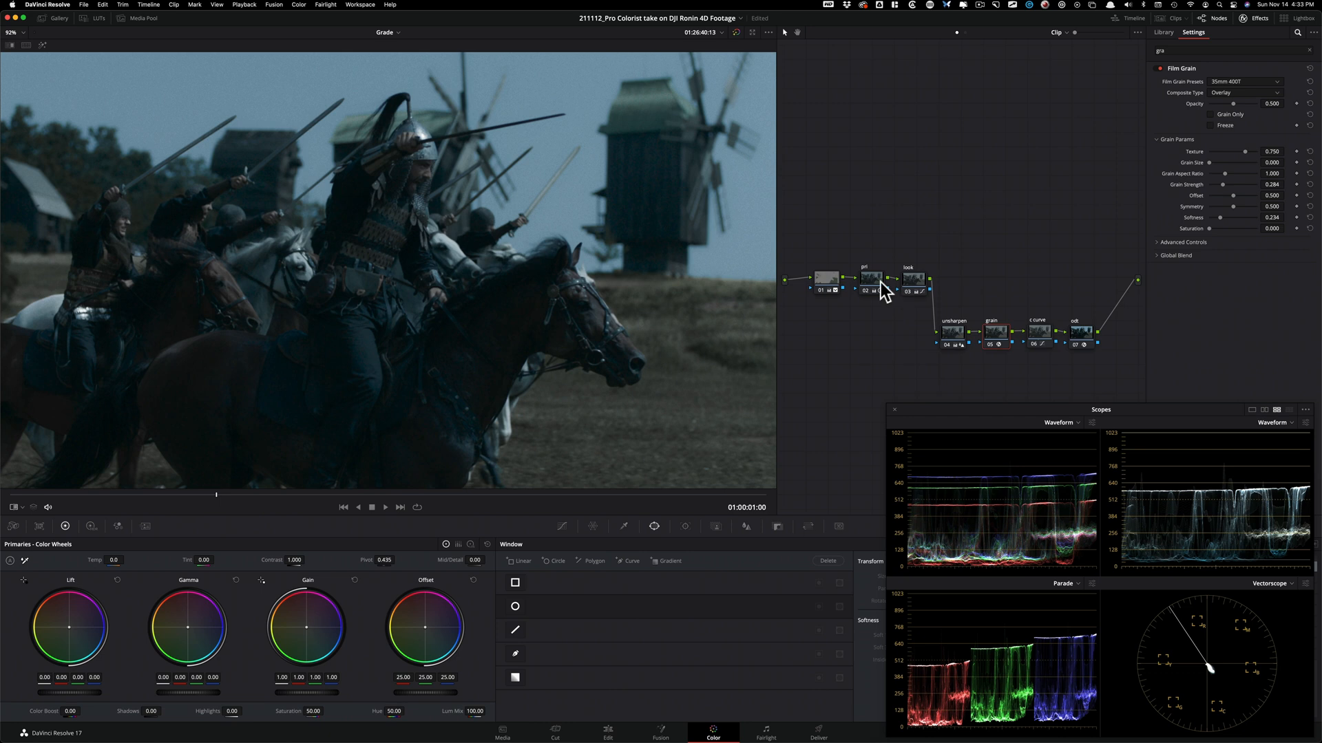
- Limit node 01's qualifier to the ground with an inverted gradient window, its edge placed just above the horizon
left_click(832, 282)
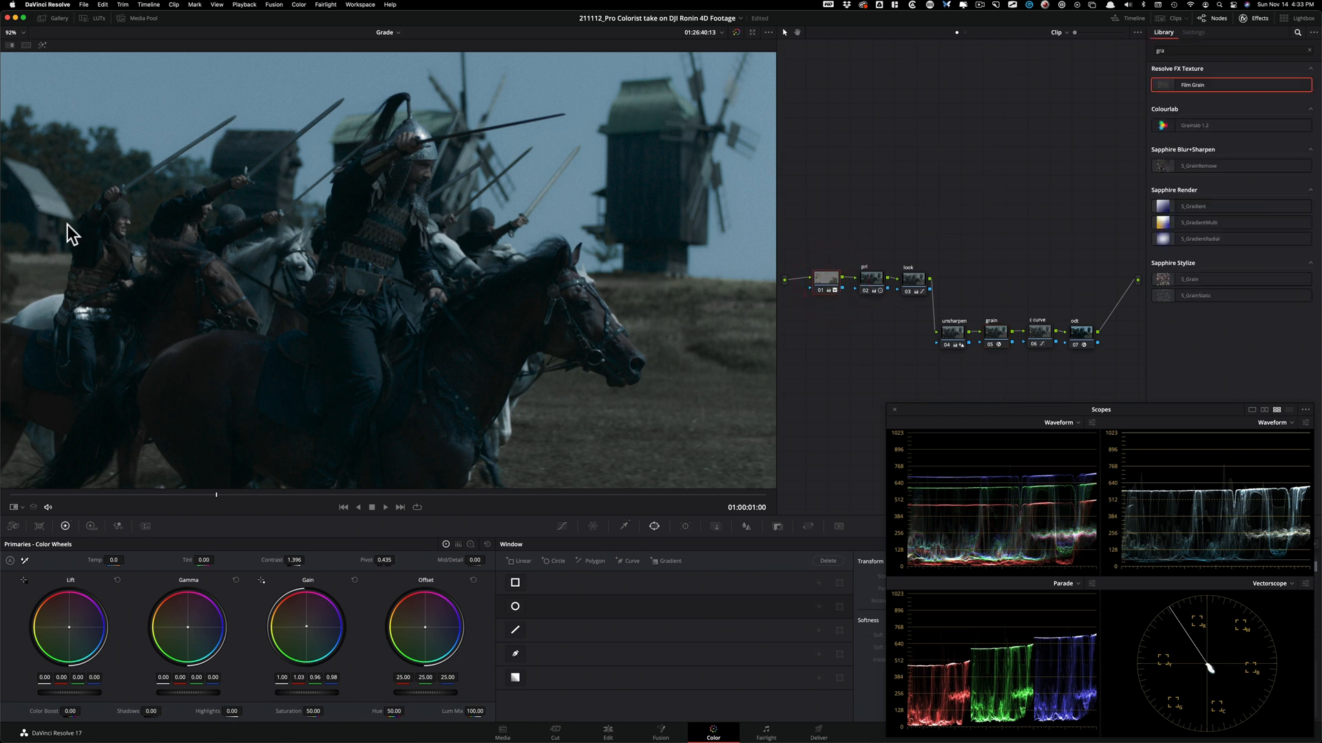
key("shift+h")
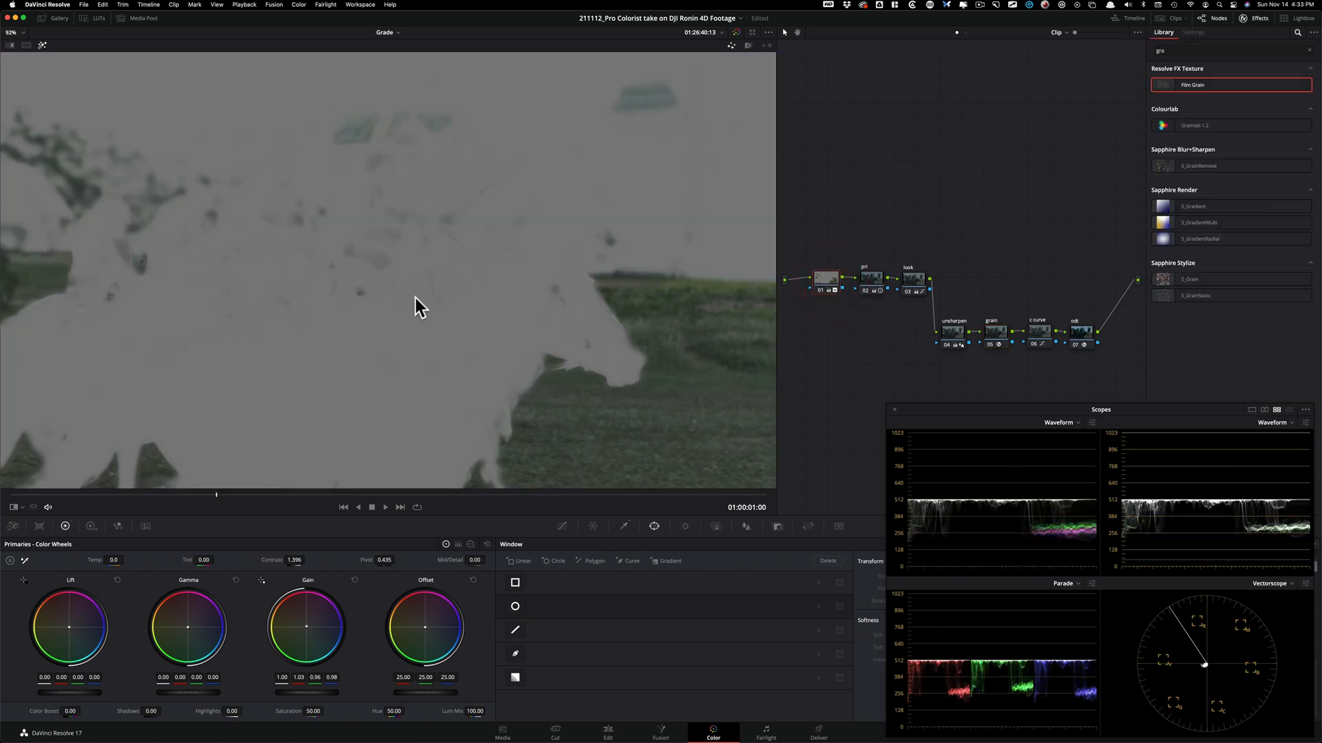
scroll(225, 208, "down", 3)
key("shift+h")
key("shift+h")
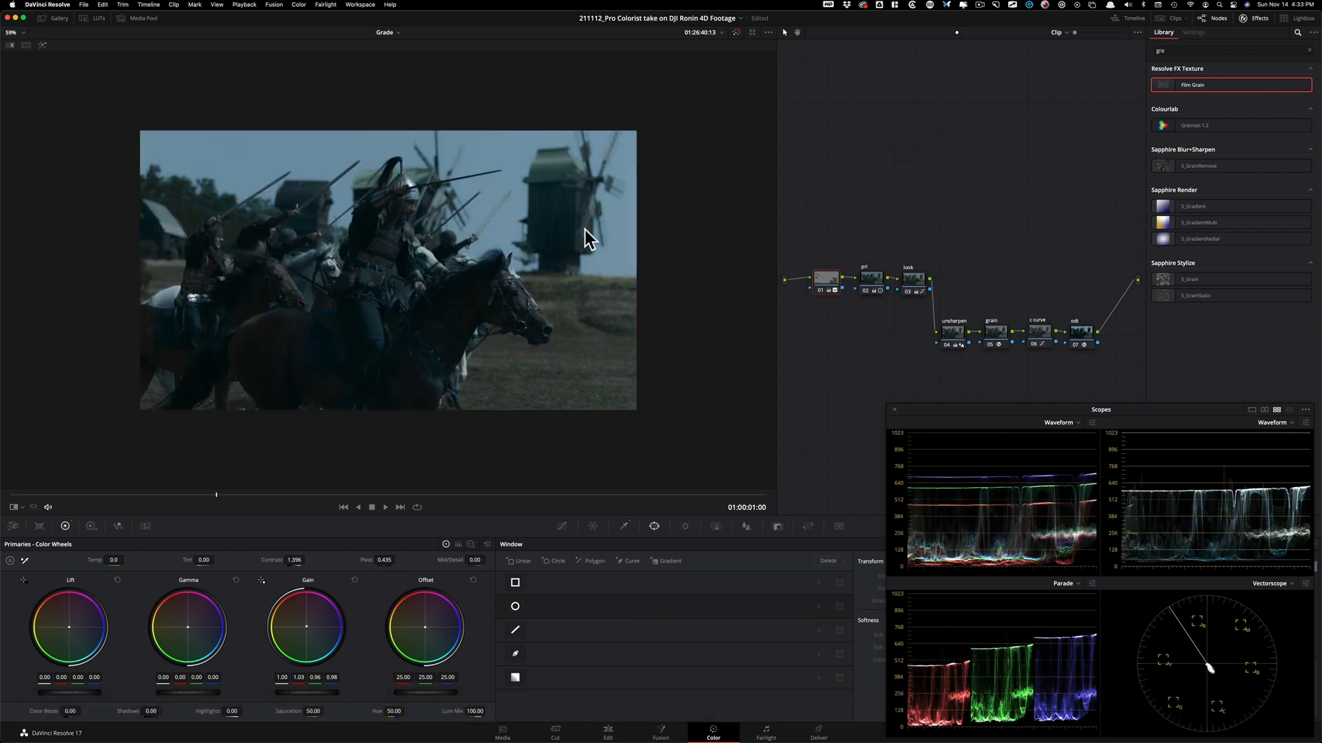
left_click(515, 677)
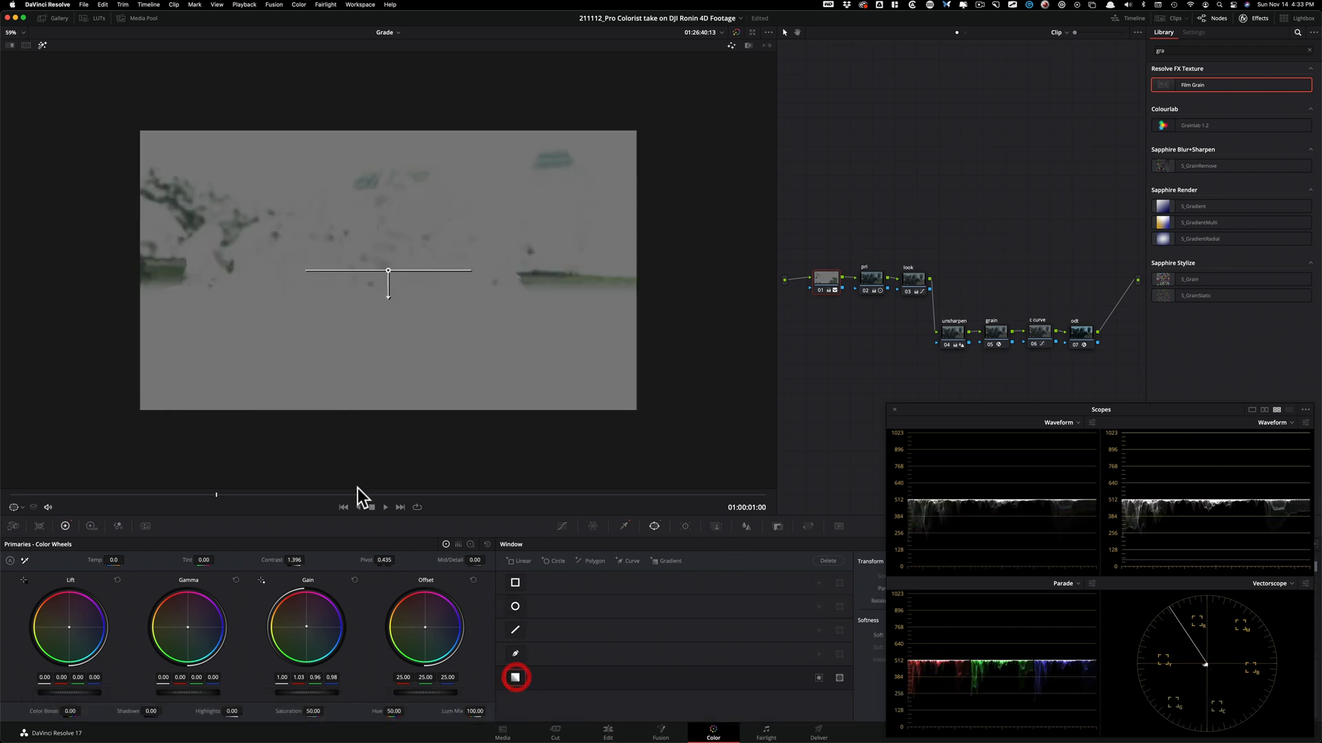
left_click(818, 678)
left_click_drag(393, 281, 396, 243)
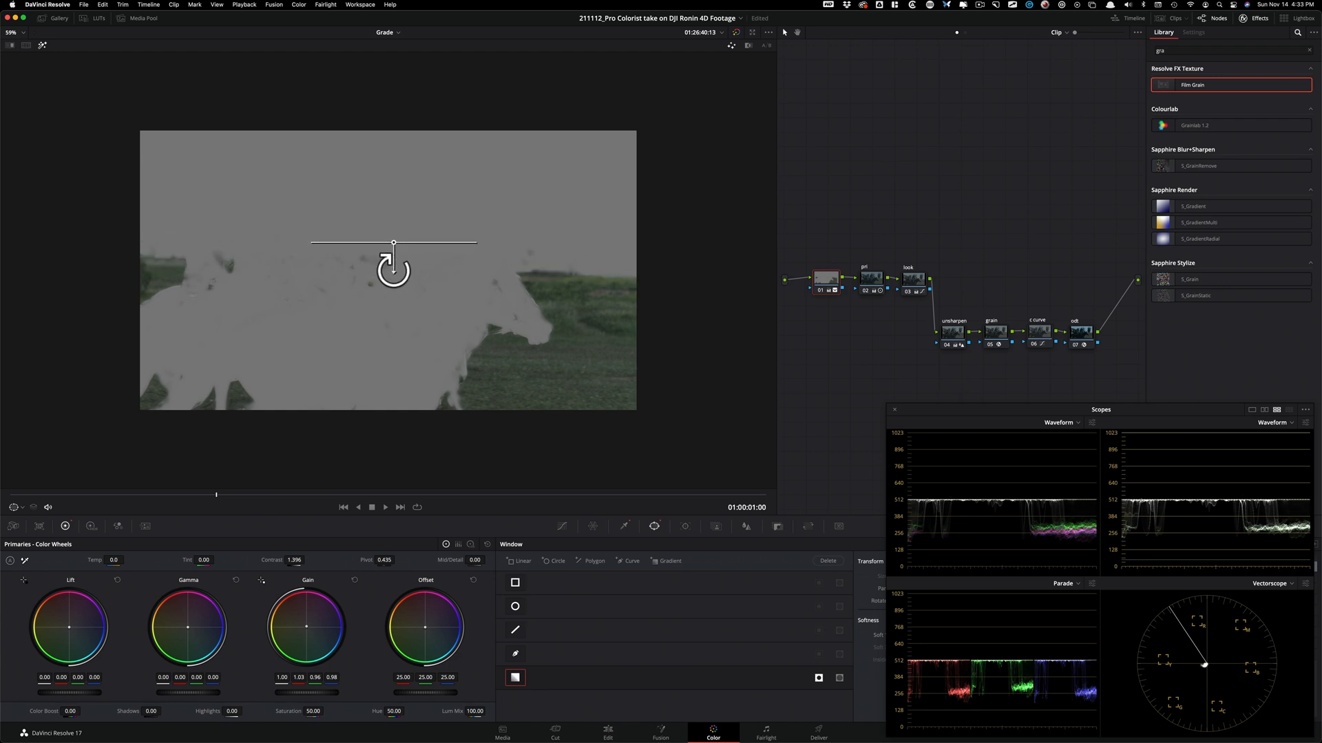
- Check node 01's ground correction at the start and end of the clip by switching the node off and on
left_click_drag(159, 497, 998, 497)
key("shift+h")
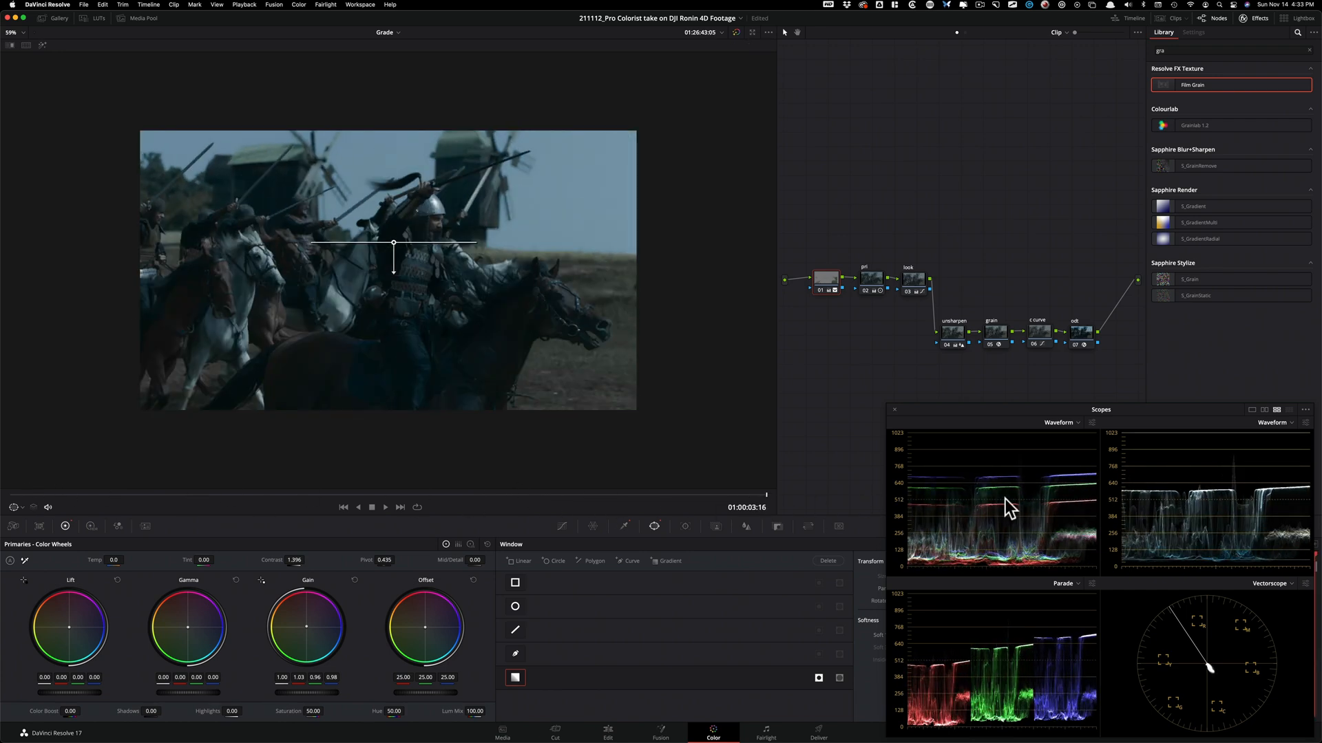
key("super+d")
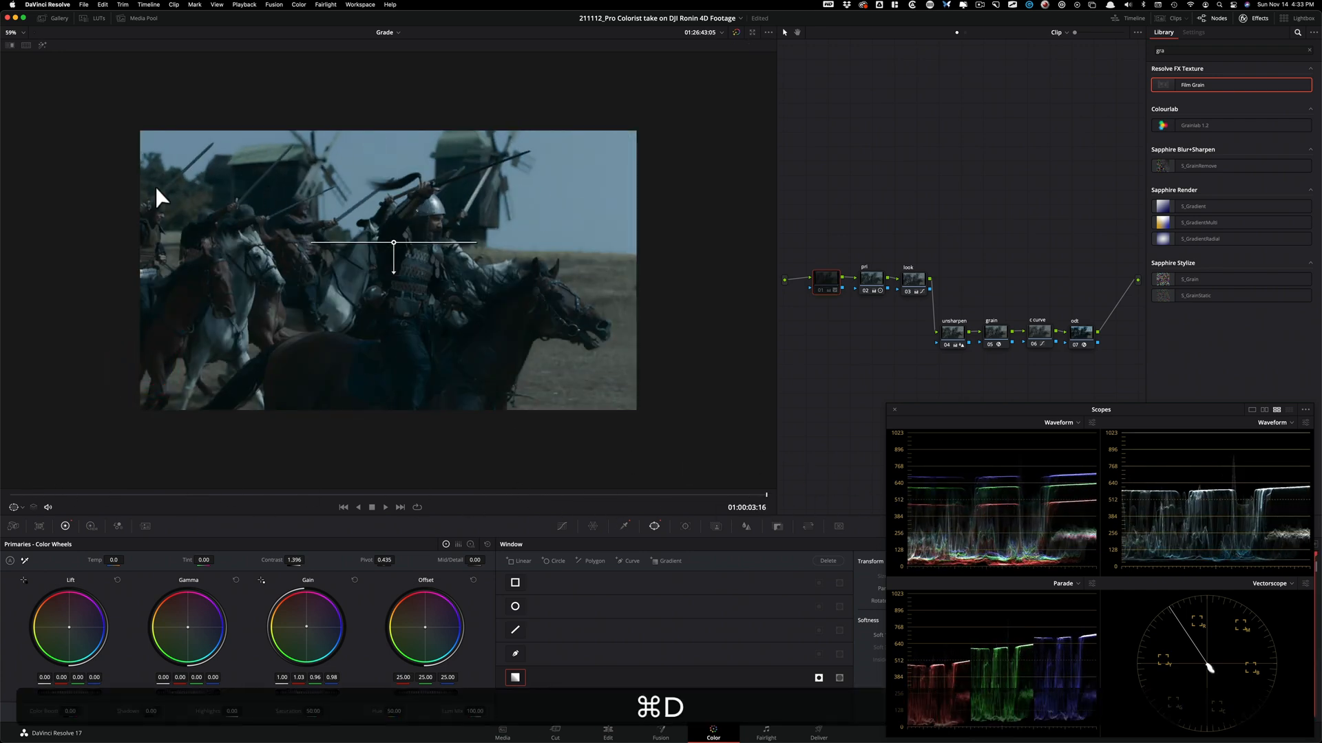
left_click_drag(433, 493, 10, 479)
key("super+d")
key("super+d")
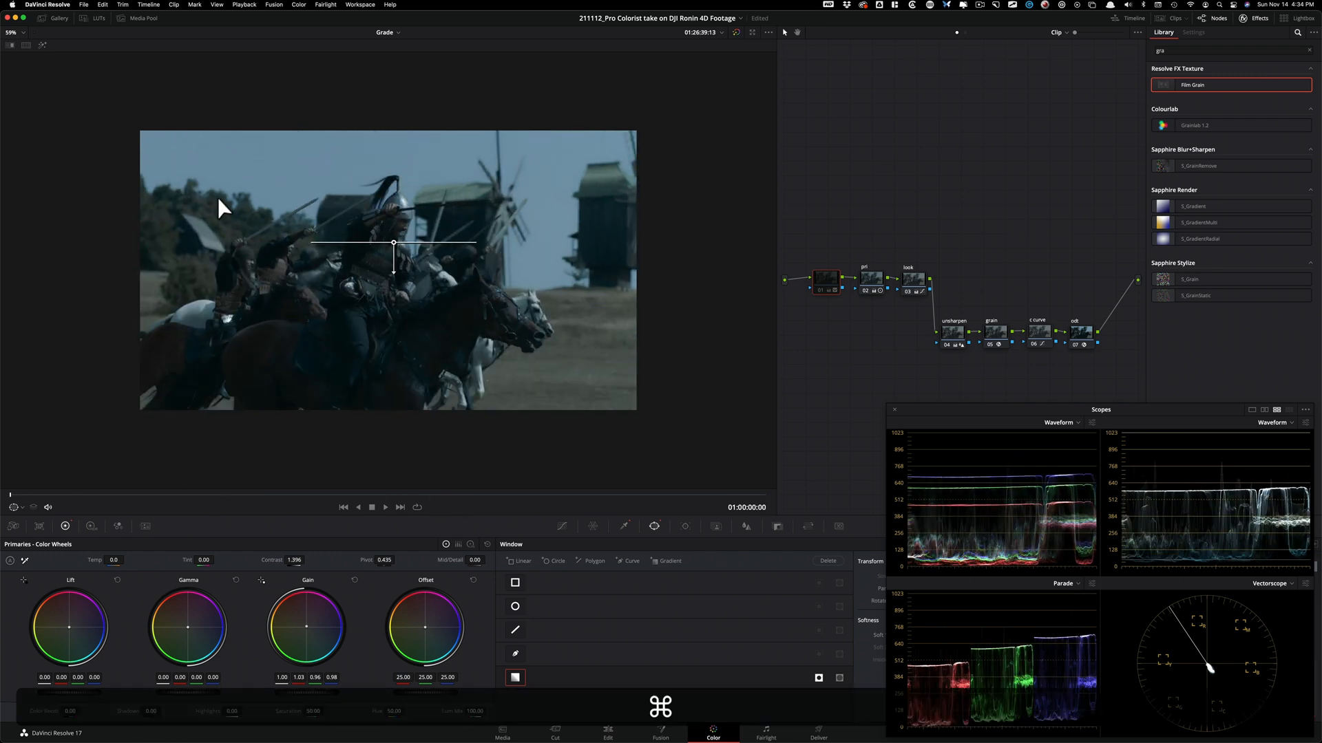
key("super+d")
key("super+d")
key("super+d")
left_click_drag(70, 496, 897, 523)
key("super+d")
key("super+d")
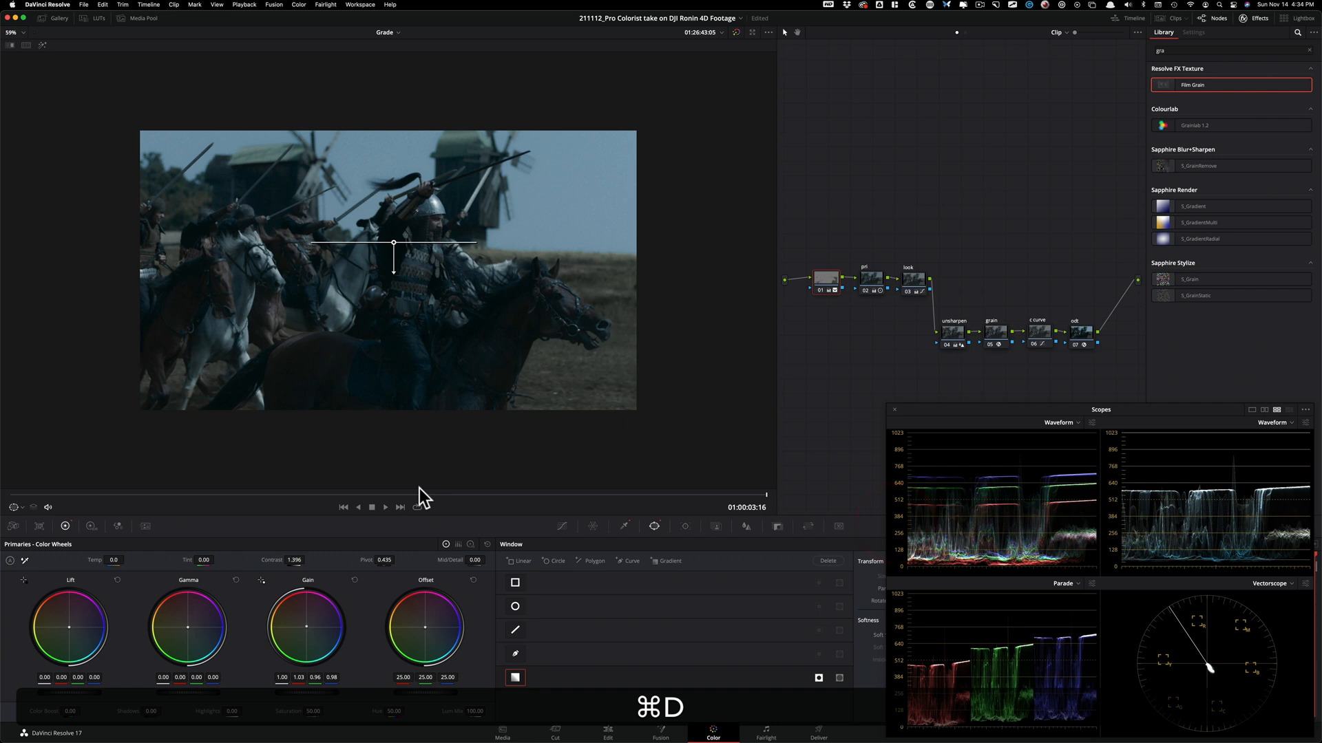
- Go to 01:00:01:13, disable all seven nodes and show the ungraded shot side by side with the reference still
left_click_drag(487, 503, 337, 513)
left_click(325, 502)
key("shift+z")
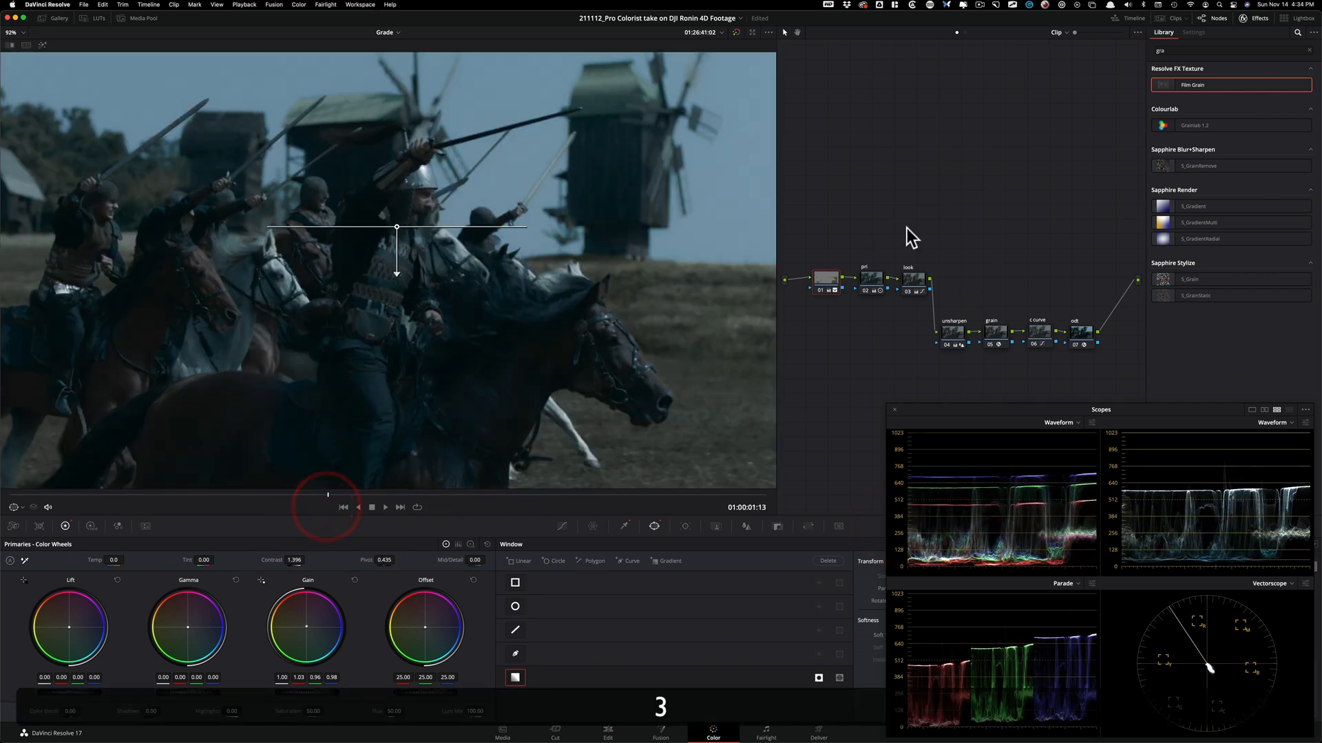
left_click_drag(817, 241, 1095, 371)
key("super+d")
left_click(1030, 227)
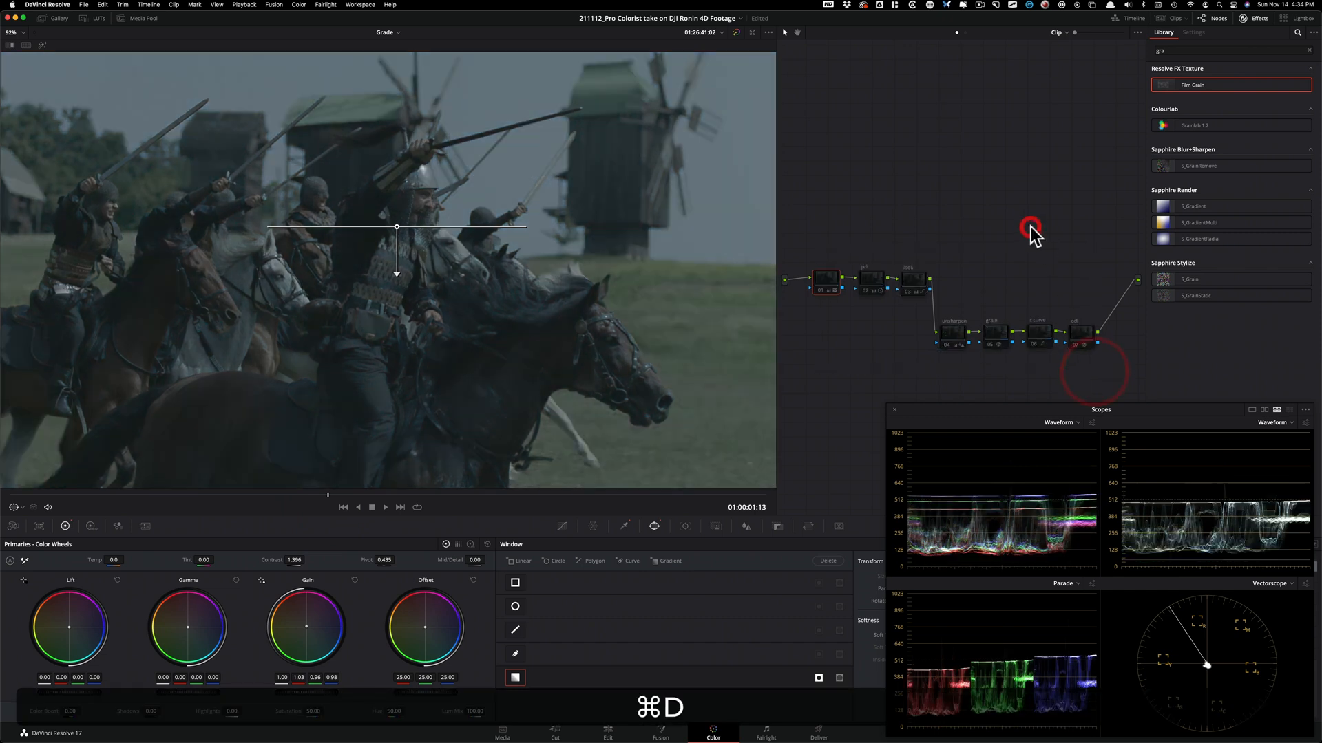
key("alt+super+w")
left_click(1005, 224)
- Re-enable the odt node and the c curve node to review their effect beside the reference still
left_click(1078, 334)
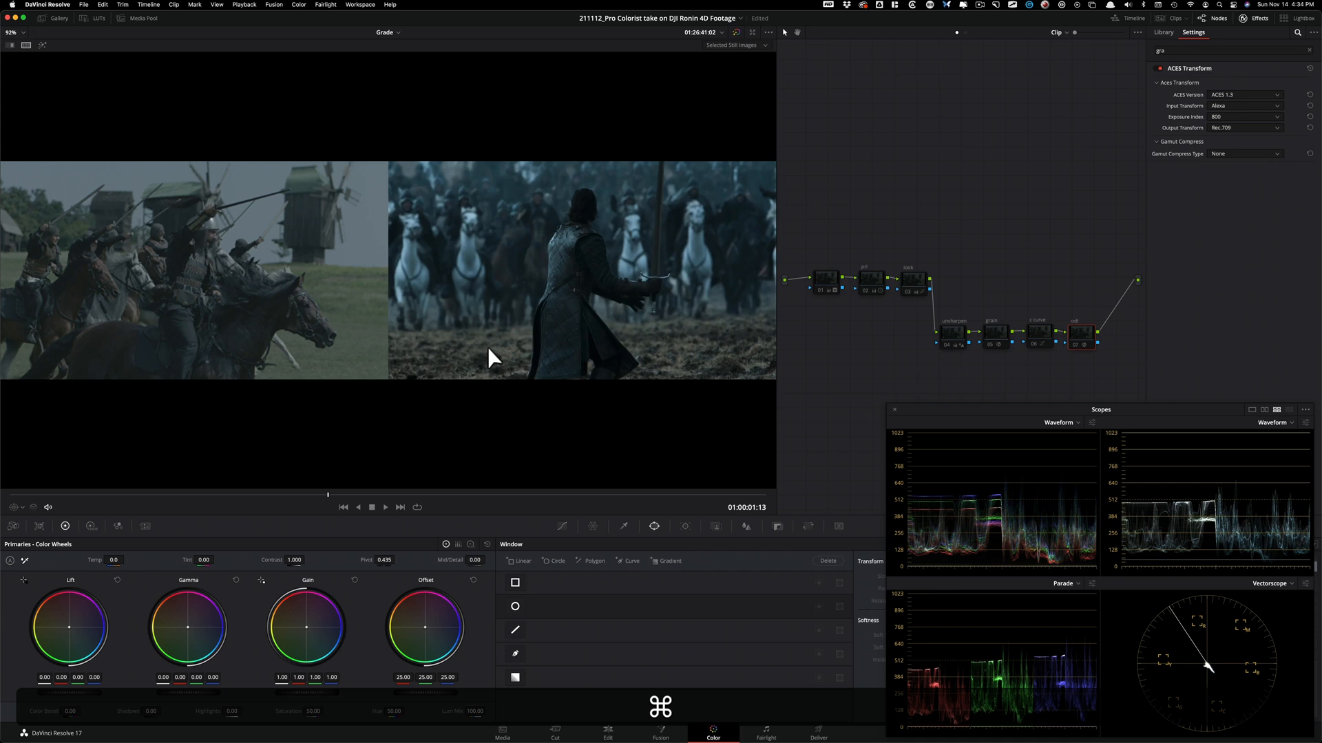
left_click(1078, 306)
key("super+d")
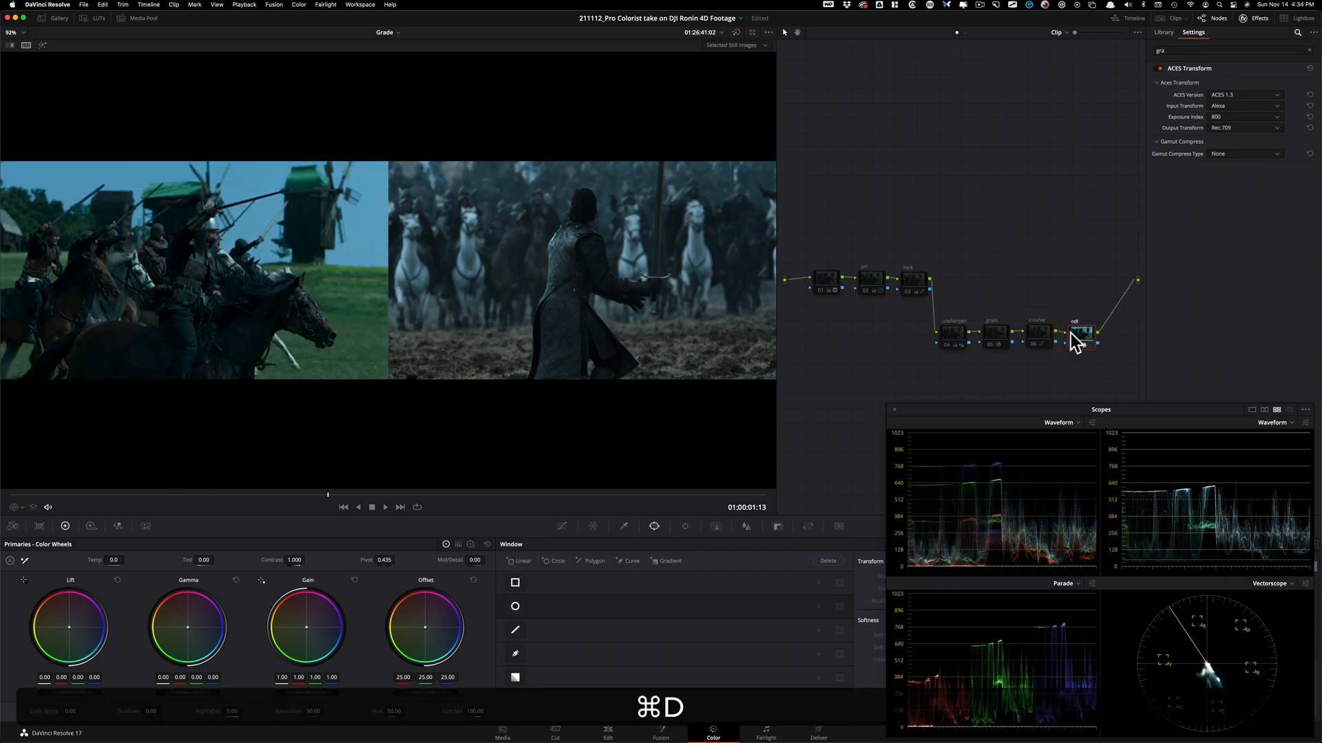
left_click(1080, 334)
left_click(1036, 334)
key("super+d")
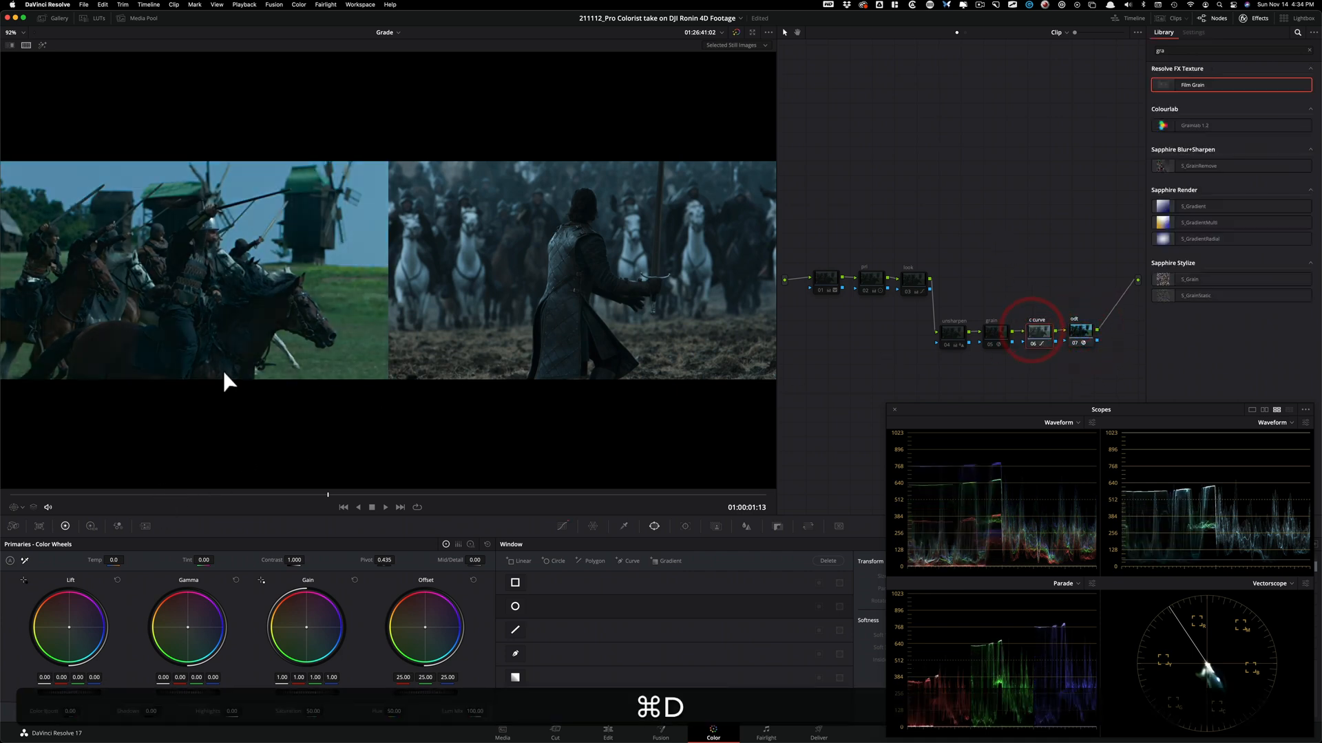
- Toggle the pri node to review its balance adjustment, leaving it enabled
left_click(979, 273)
left_click(876, 280)
key("super+d")
key("super+d")
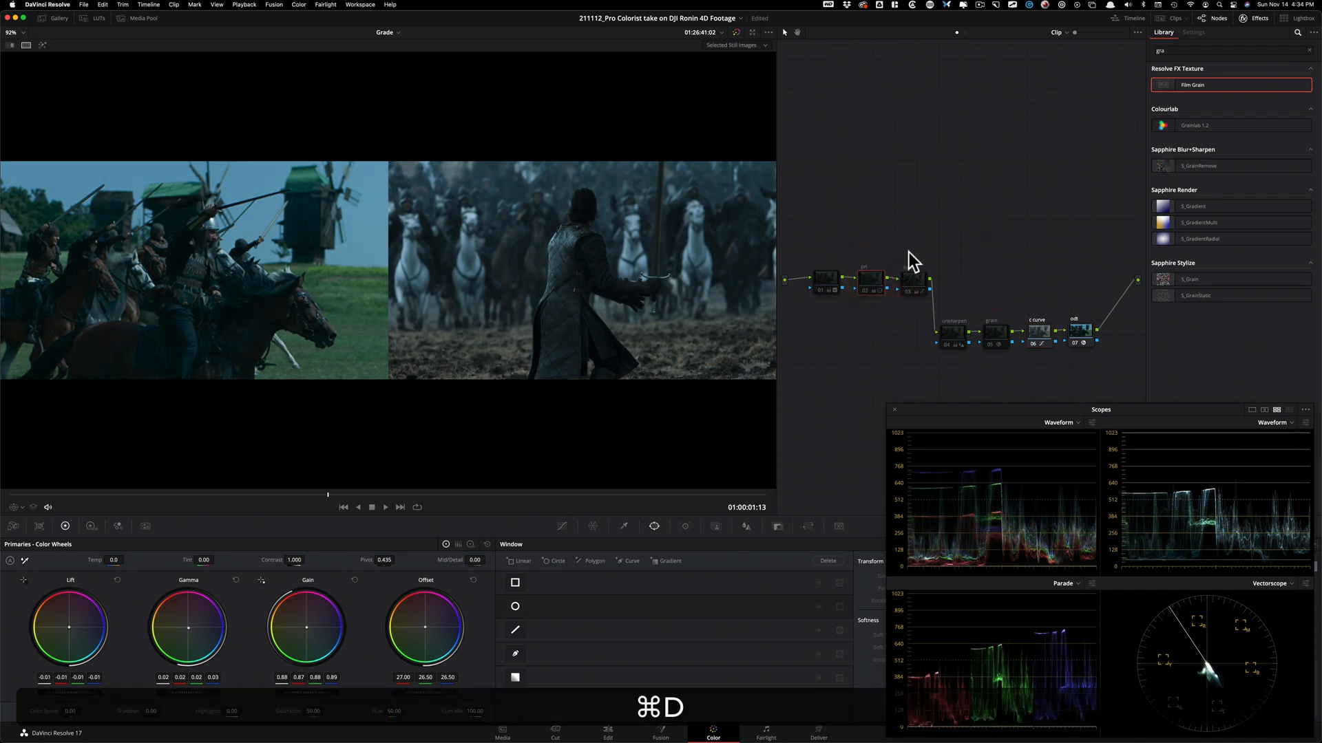
key("super+d")
- Toggle the look node to review its color treatment beside the reference still, leaving it enabled
left_click(916, 283)
key("super+d")
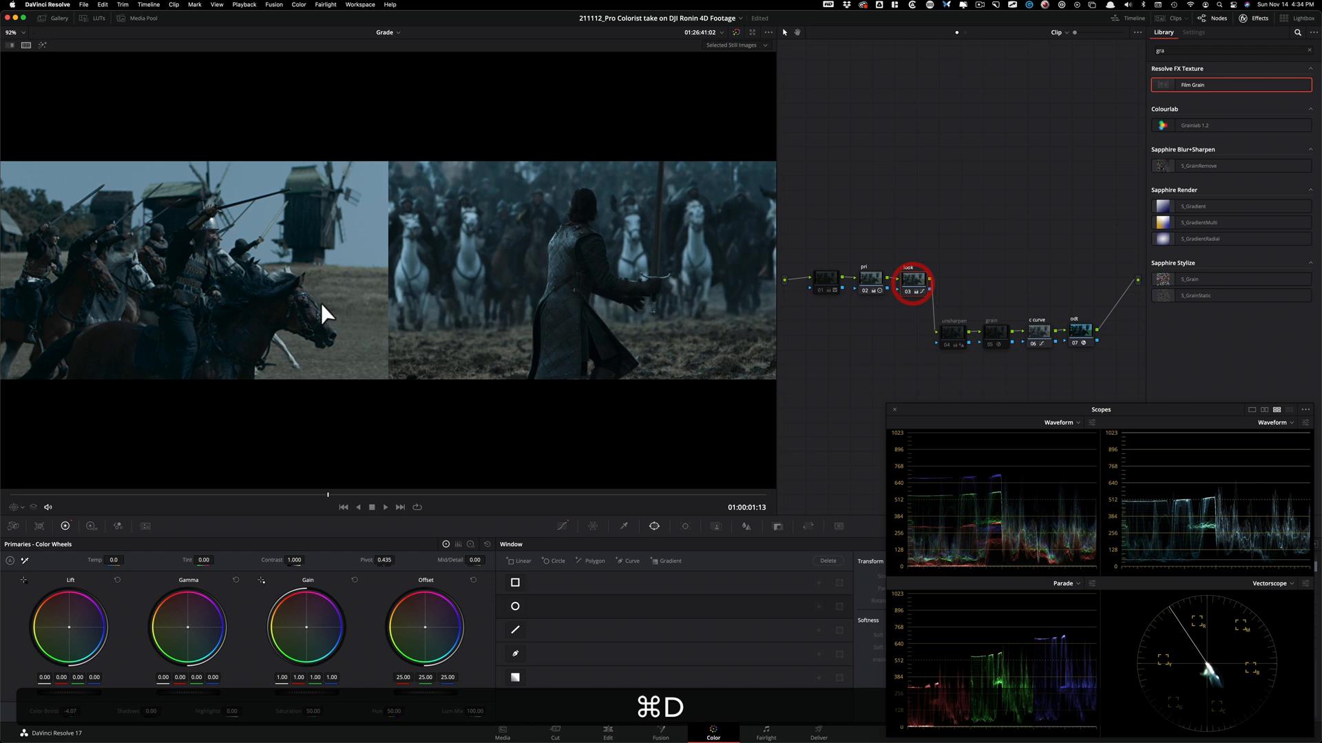
key("super+d")
key("super+d")
key("super+d")
key("super+d")
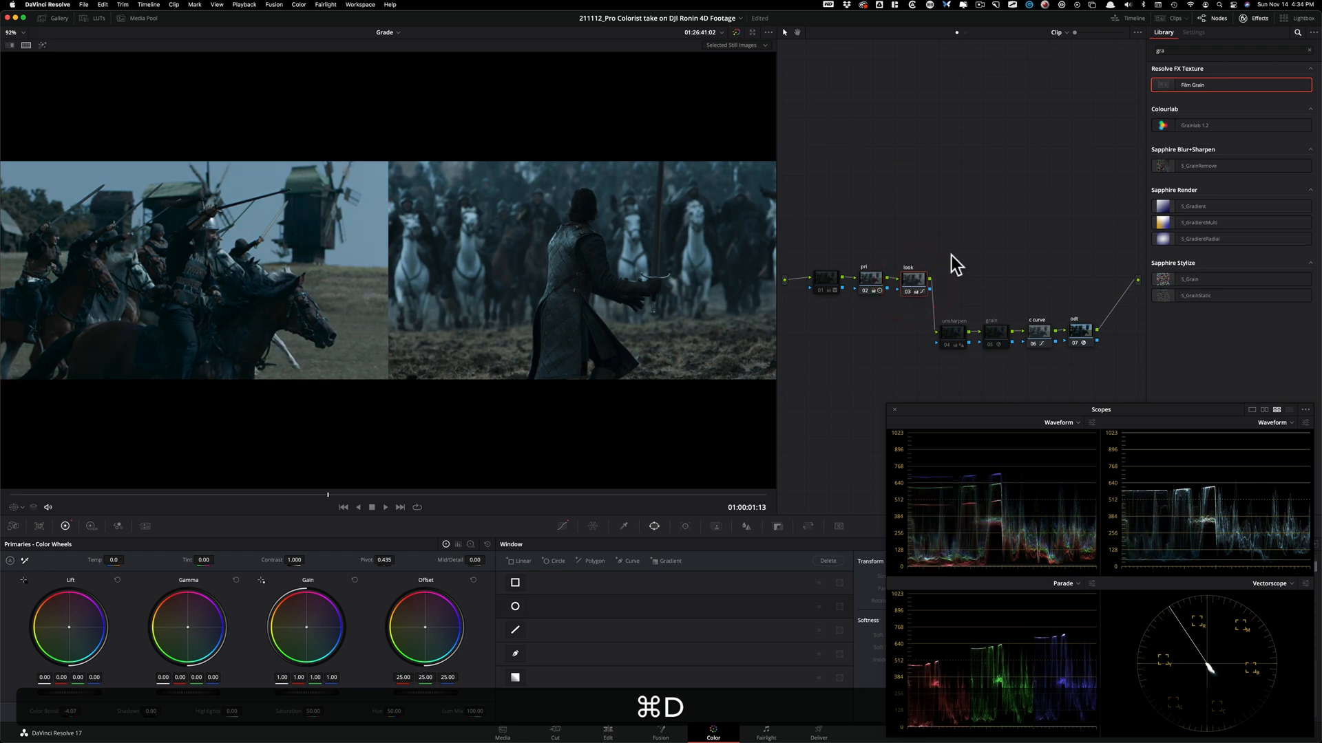
- Toggle node 01 repeatedly to review the windowed ground correction, leaving it enabled
left_click(998, 216)
left_click(821, 280)
key("super+d")
key("super+d")
key("super+d")
key("super+d")
key("super+d")
key("super+d")
key("super+d")
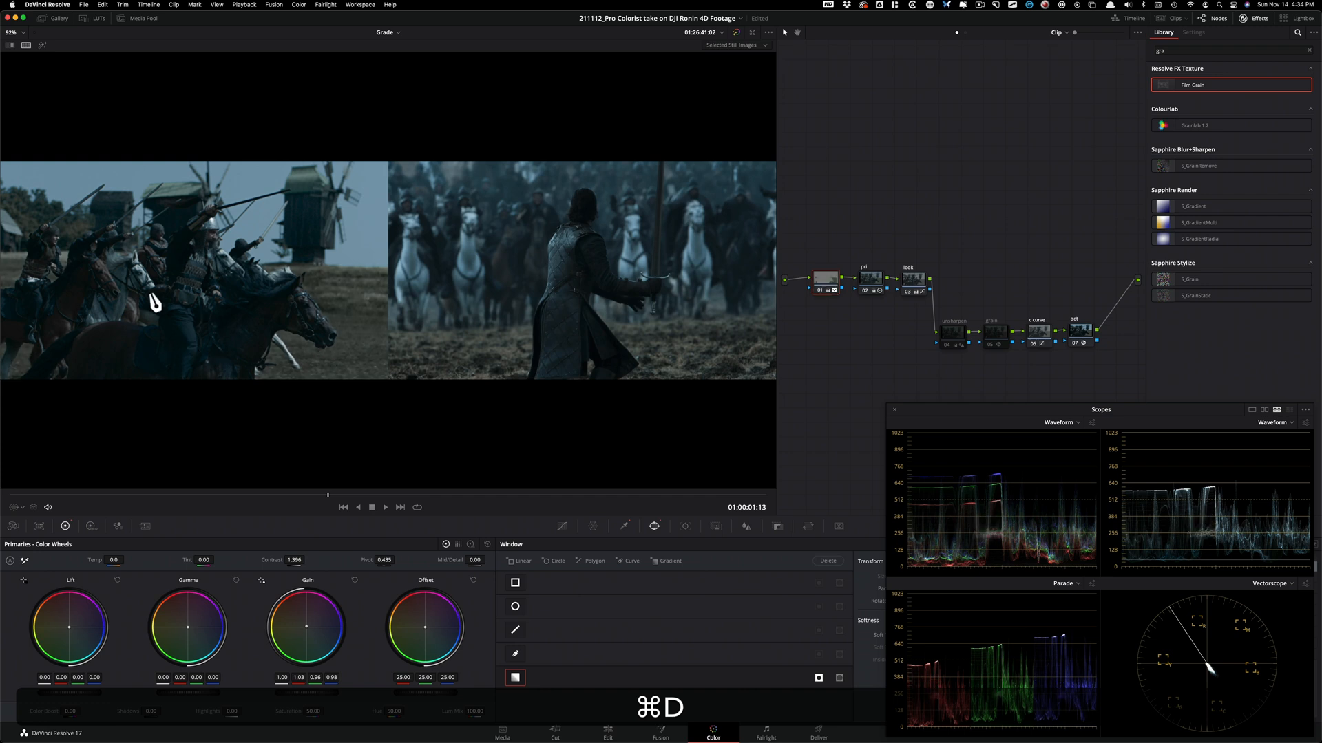
- Toggle the unsharpen node repeatedly to review its softening of the shot, leaving it enabled
left_click(958, 222)
left_click(952, 334)
key("super+d")
key("super+d")
key("super+d")
key("super+d")
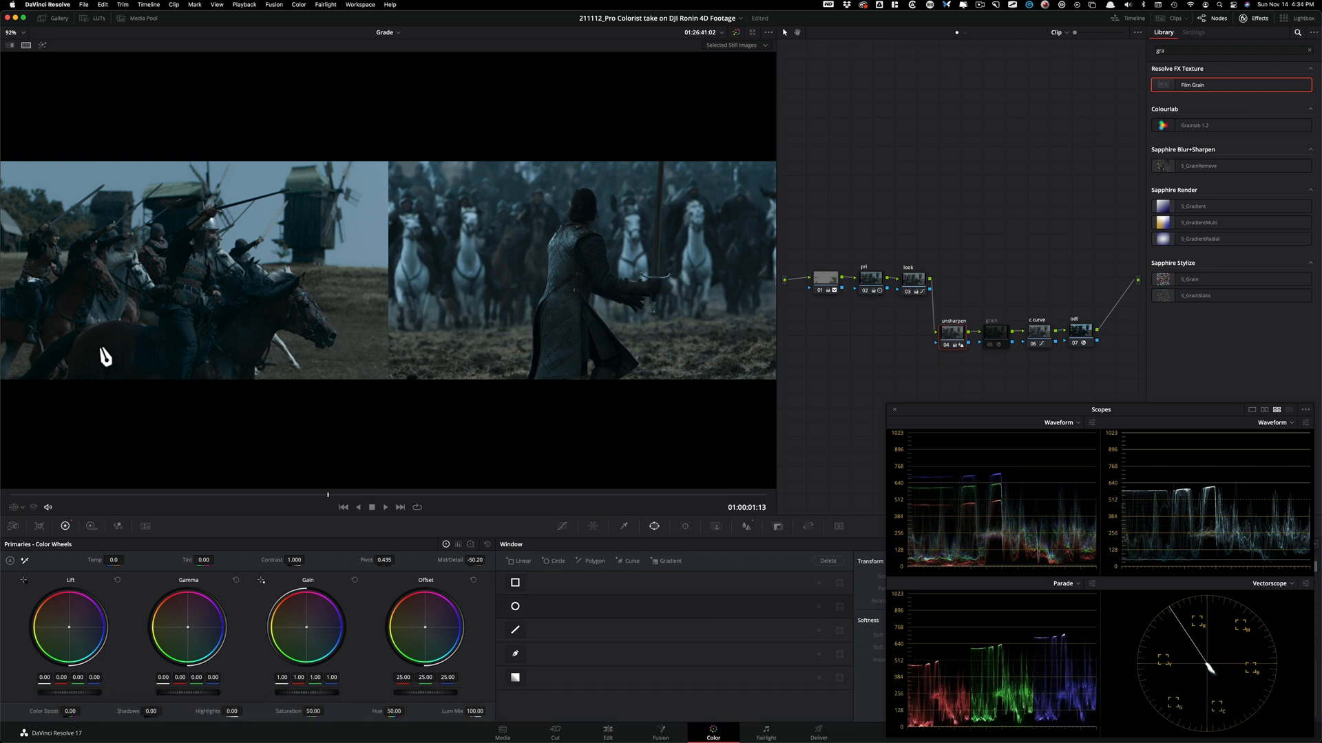
key("super+d")
key("super+d")
key("super+d")
key("super+d")
- Re-enable the grain node and compare the fully graded shot with the reference still
left_click(997, 332)
key("super+d")
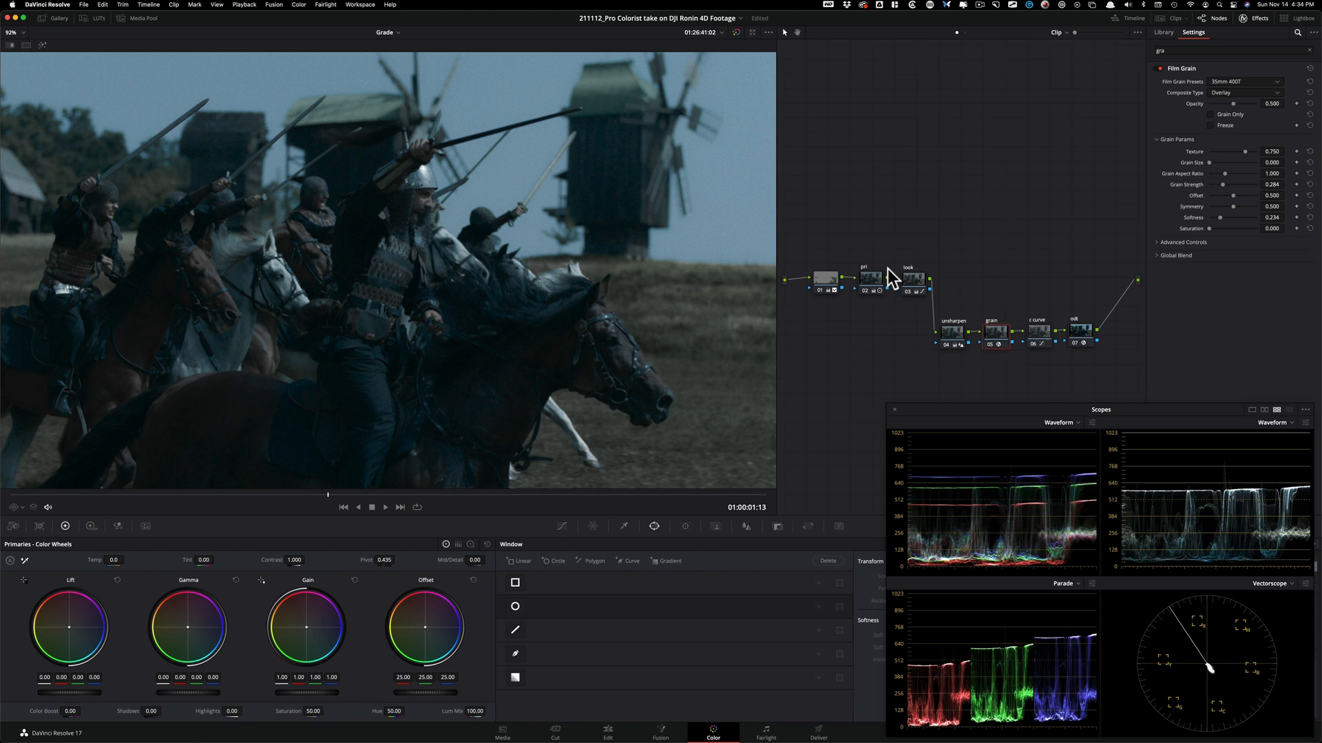
key("alt+super+w")
key("alt+super+w")
key("super+w")
key("super+w")
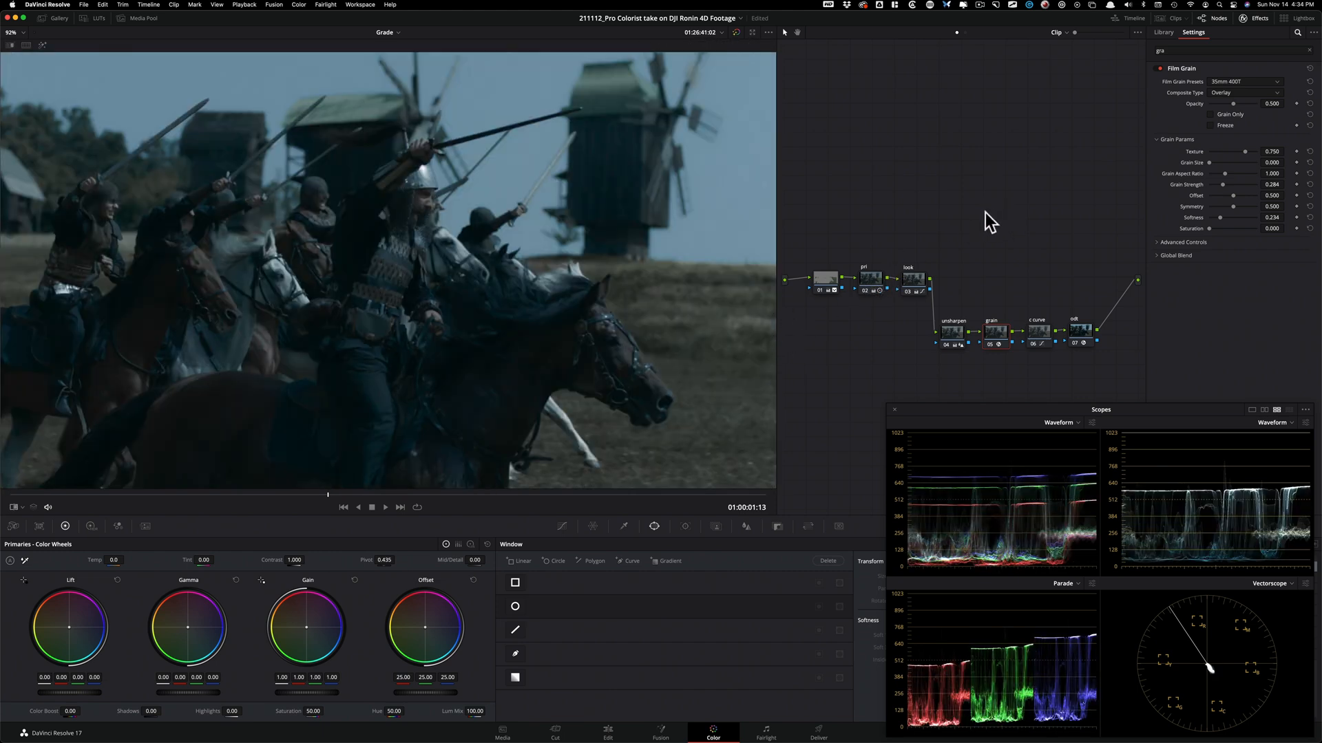